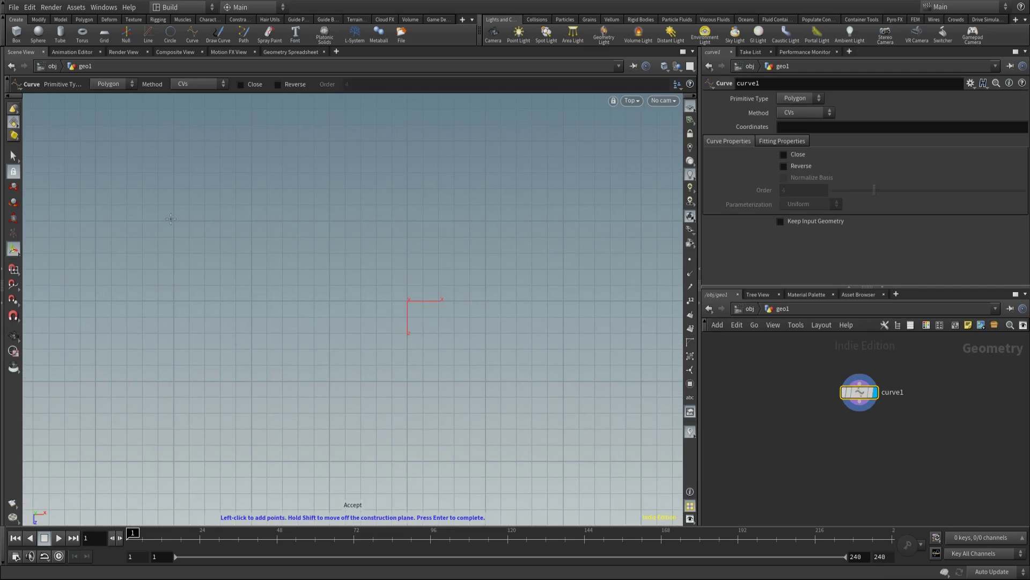
Place the outline's left and lower corners in the Top view, undoing a misplaced point
click(173, 220)
click(174, 382)
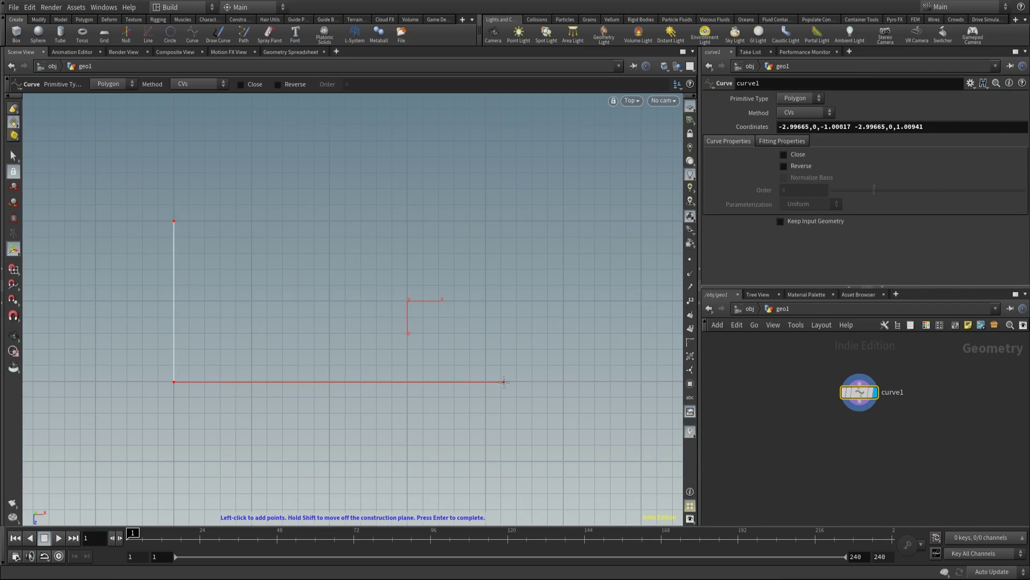
click(484, 381)
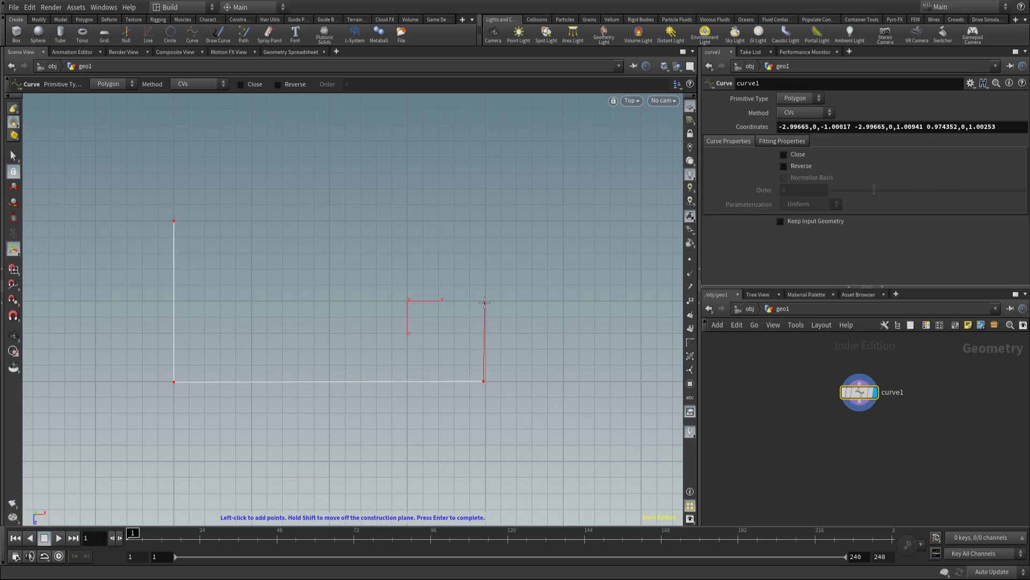
click(485, 299)
click(408, 222)
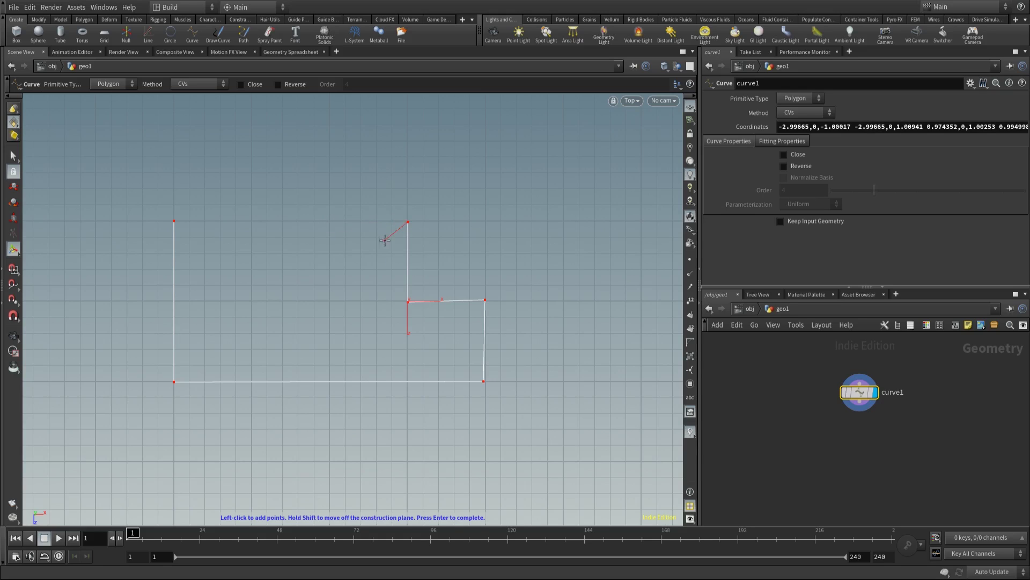
key(ctrl+z)
key(ctrl+z)
Add the remaining stepped corners, finish the curve, and enable Close to fill the shape
click(486, 164)
click(360, 165)
click(359, 261)
click(248, 261)
click(249, 219)
key(Return)
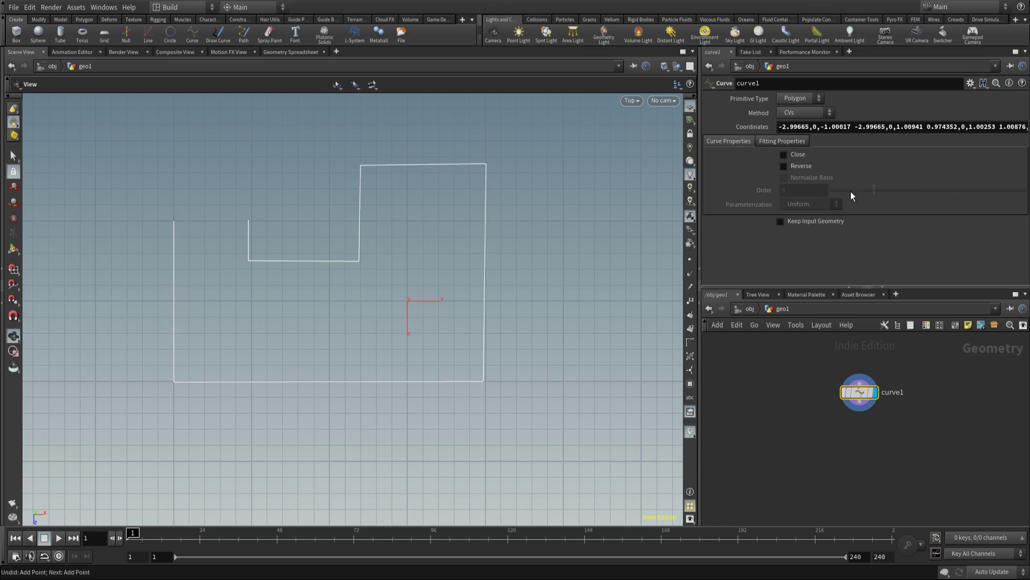
click(783, 154)
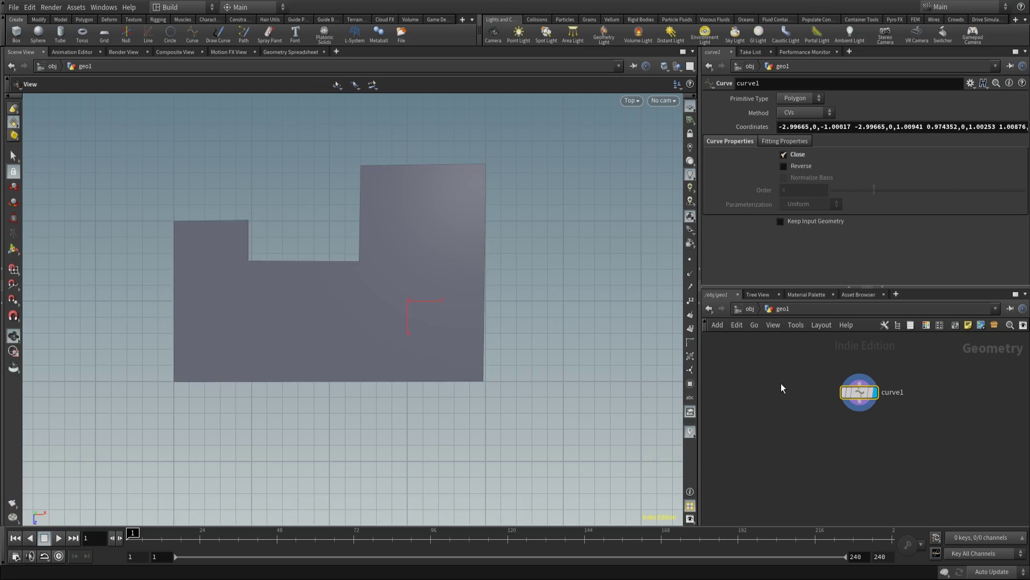
Add a Transform node below curve1 and wire curve1 into it
drag(458, 263, 462, 290)
key(Tab)
text(transform)
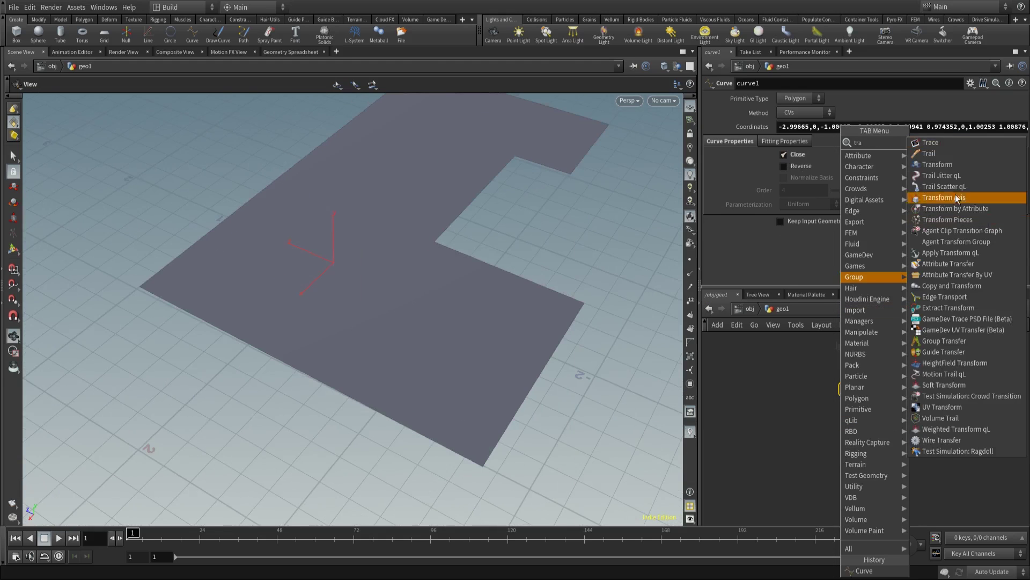
key(Return)
click(843, 439)
click(858, 409)
click(843, 430)
drag(843, 438, 858, 426)
Set transform1's Scale Y to 0 to flatten the shape
click(883, 164)
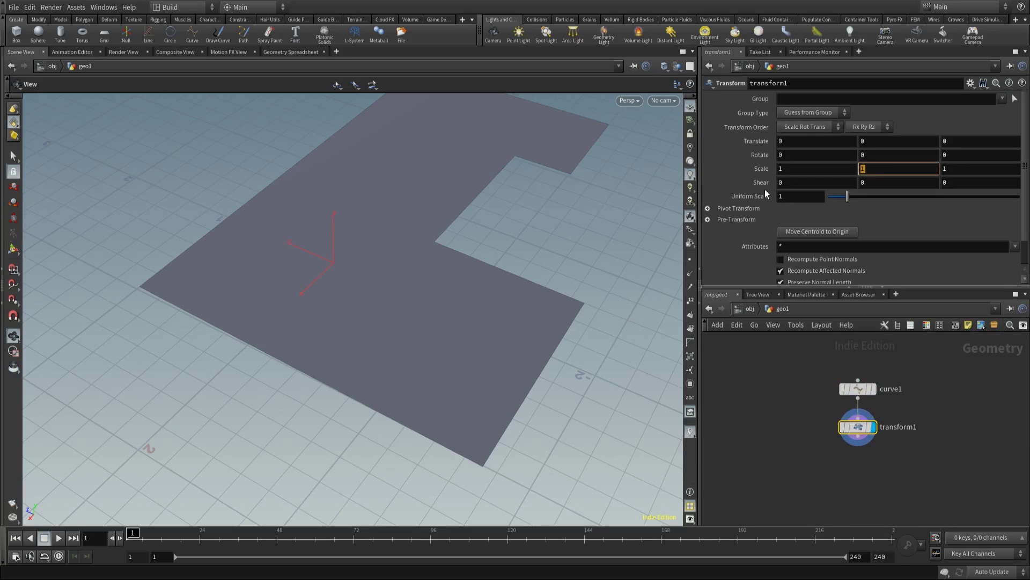
text(0)
click(771, 422)
key(l)
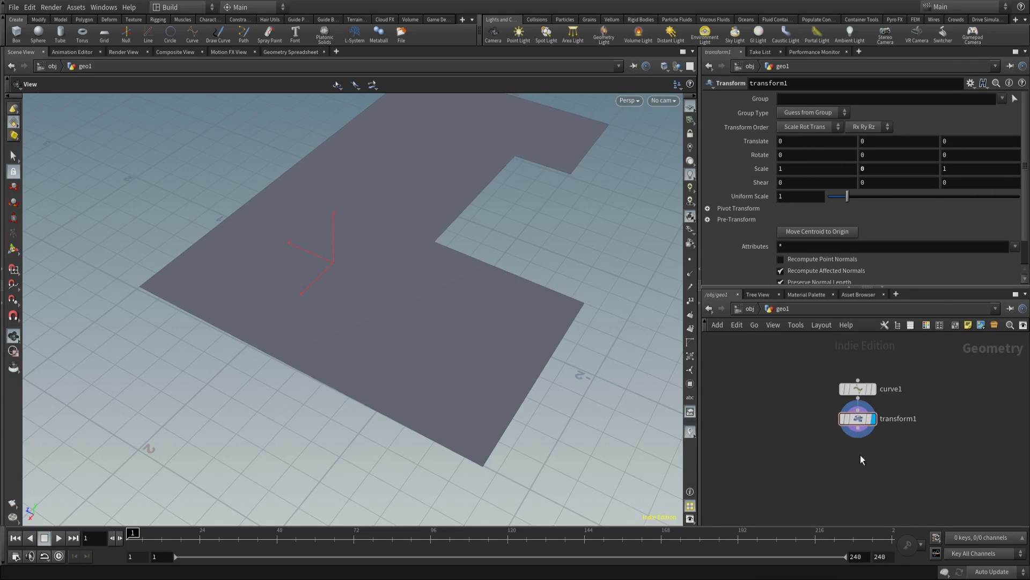
key(Tab)
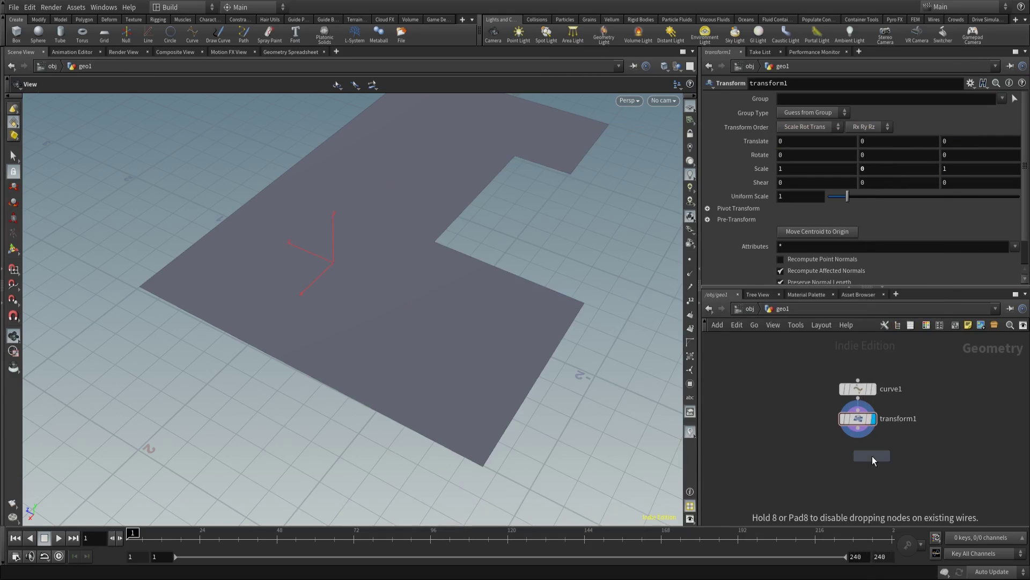
Add sort1 under transform1 with Point Sort set to By Vertex Order
click(871, 456)
click(818, 457)
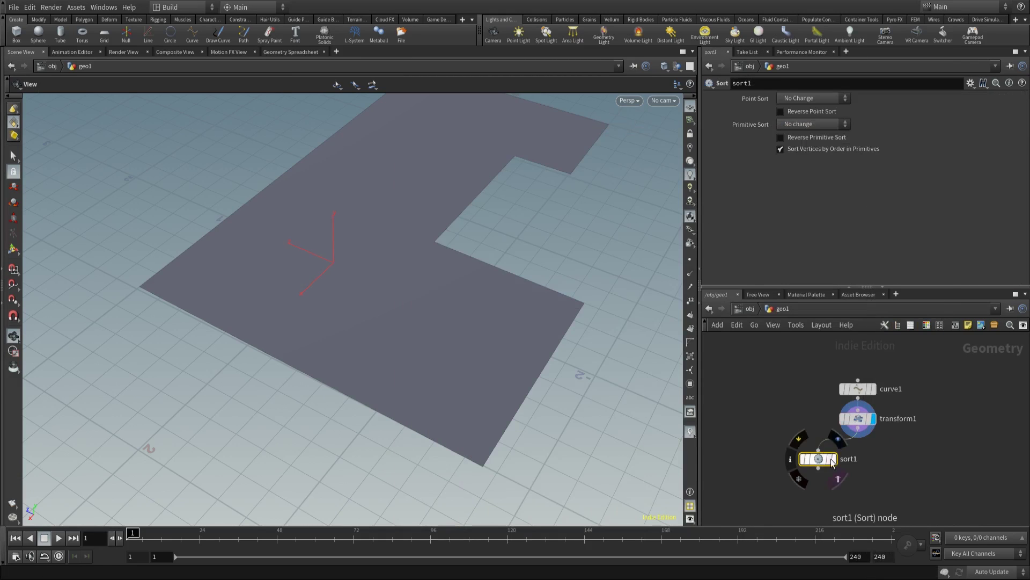
key(l)
click(800, 99)
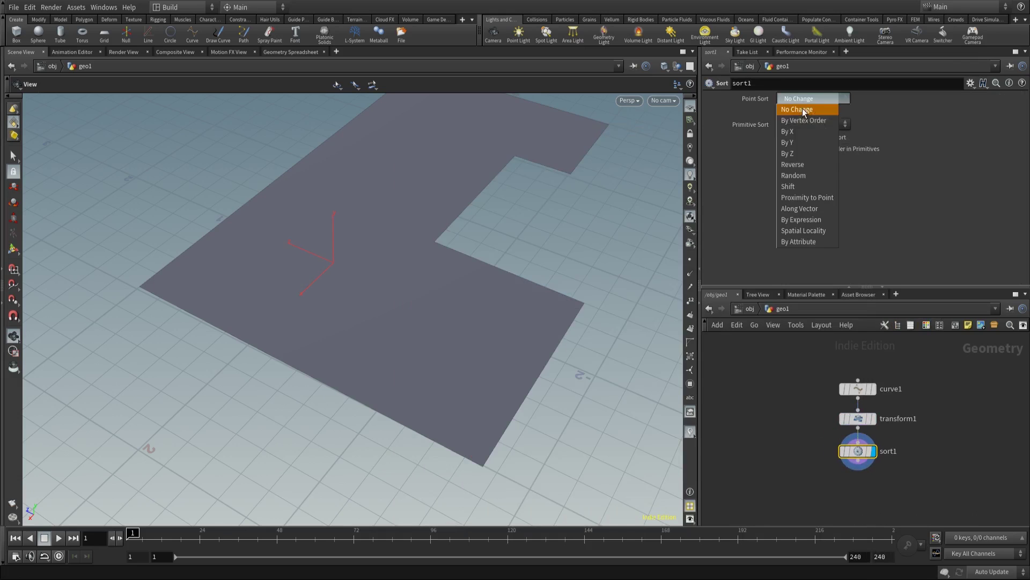
click(810, 122)
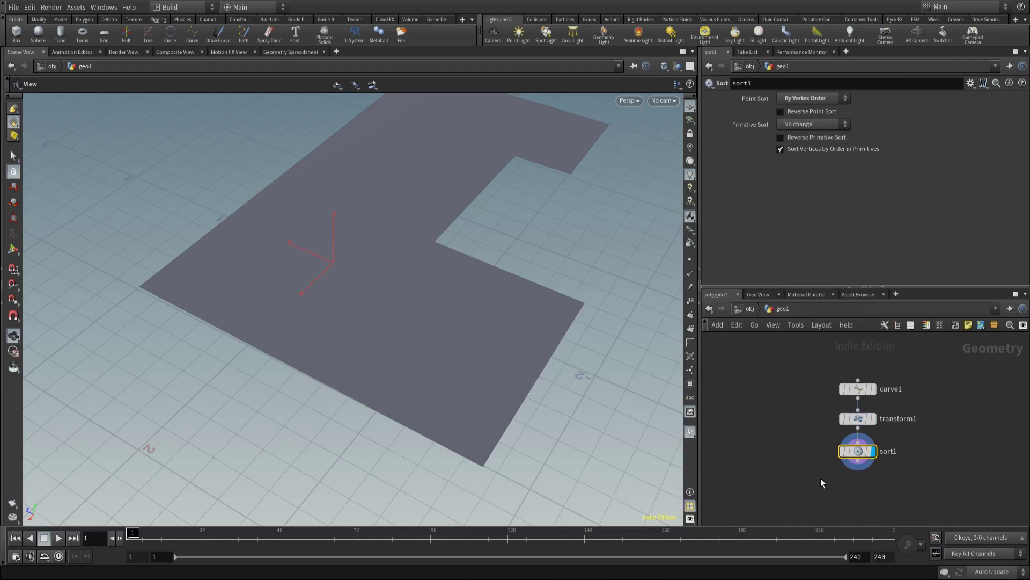
Add a Convert Line node under sort1 and make it the displayed node
key(Tab)
text(convert line)
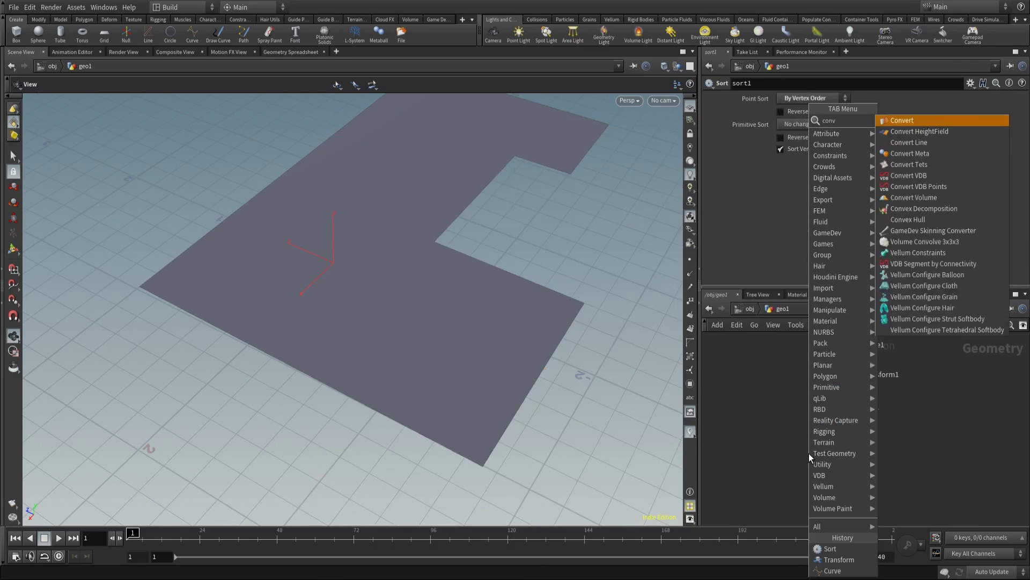
key(Return)
click(840, 424)
click(831, 454)
click(848, 455)
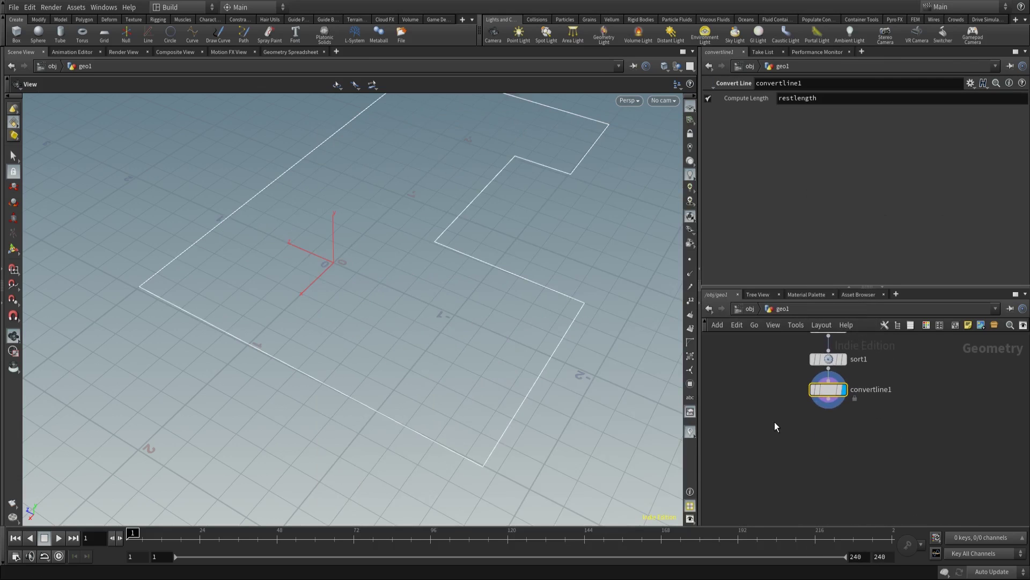
key(Tab)
Add a Rest Position node, rest1, wired below convertline1
text(wrangle)
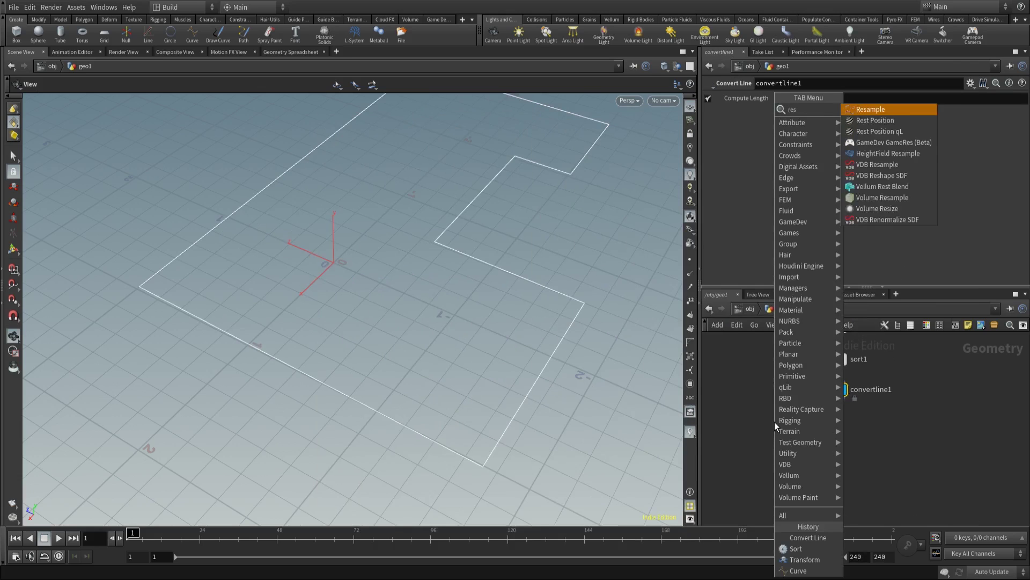
key(Return)
click(804, 447)
click(828, 399)
click(826, 433)
click(826, 433)
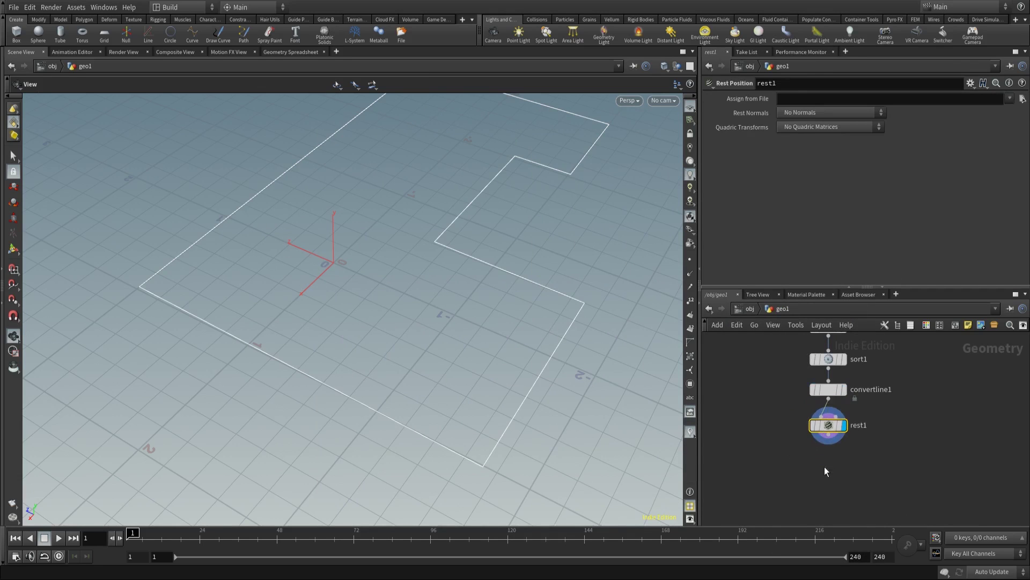
Orbit to view the flat outline and clear space below rest1 for the next node
scroll(856, 445, up, 1)
drag(540, 324, 558, 356)
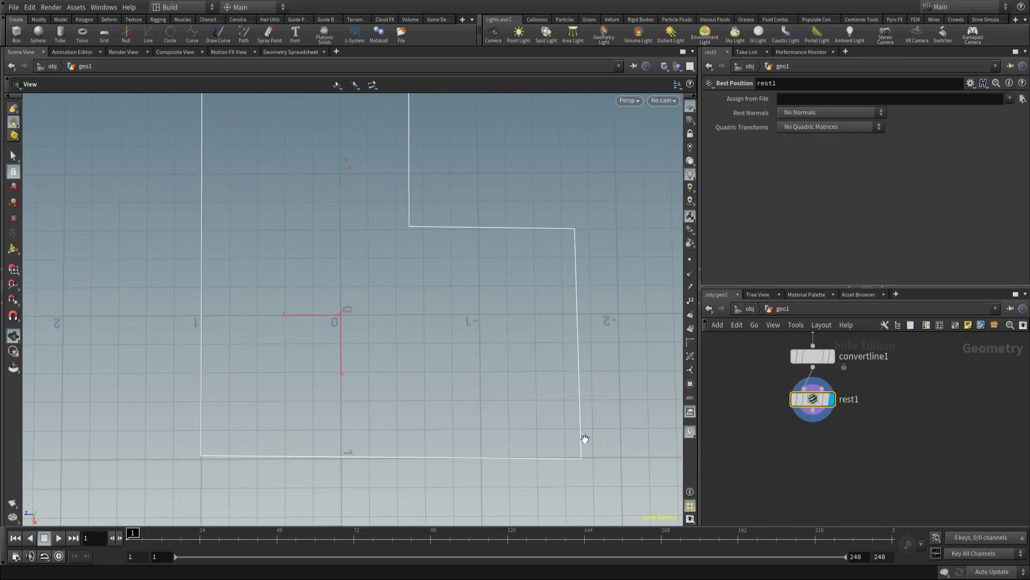
drag(352, 186, 356, 469)
right_drag(356, 469, 373, 297)
drag(373, 297, 327, 218)
middle_drag(788, 422, 795, 399)
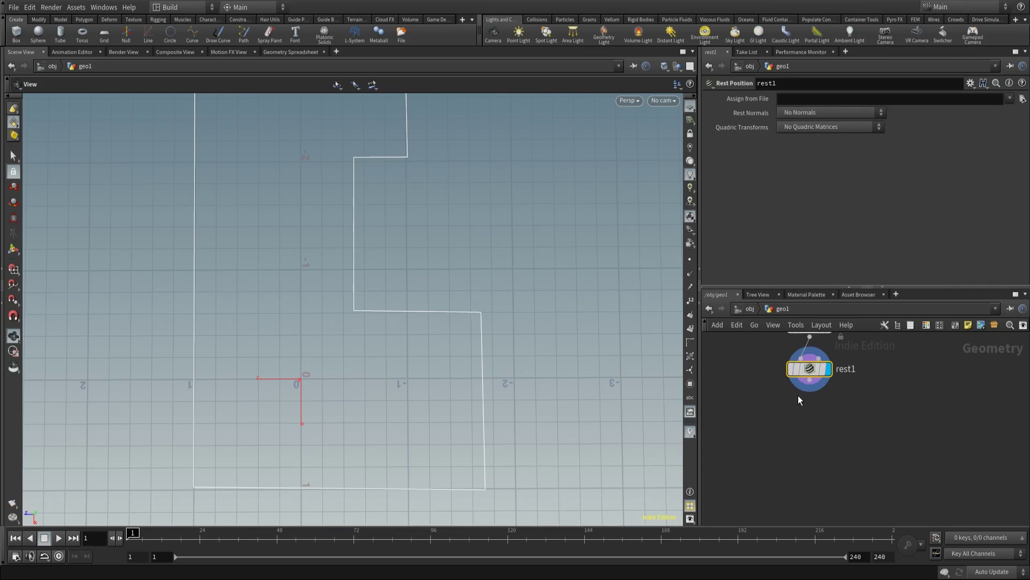
middle_drag(822, 425, 812, 408)
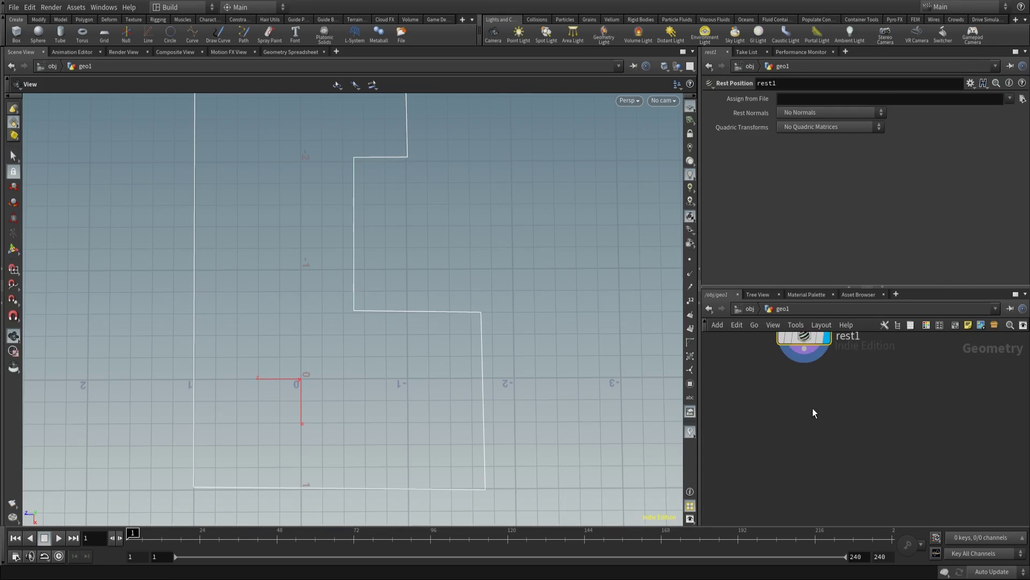
key(Tab)
key(Return)
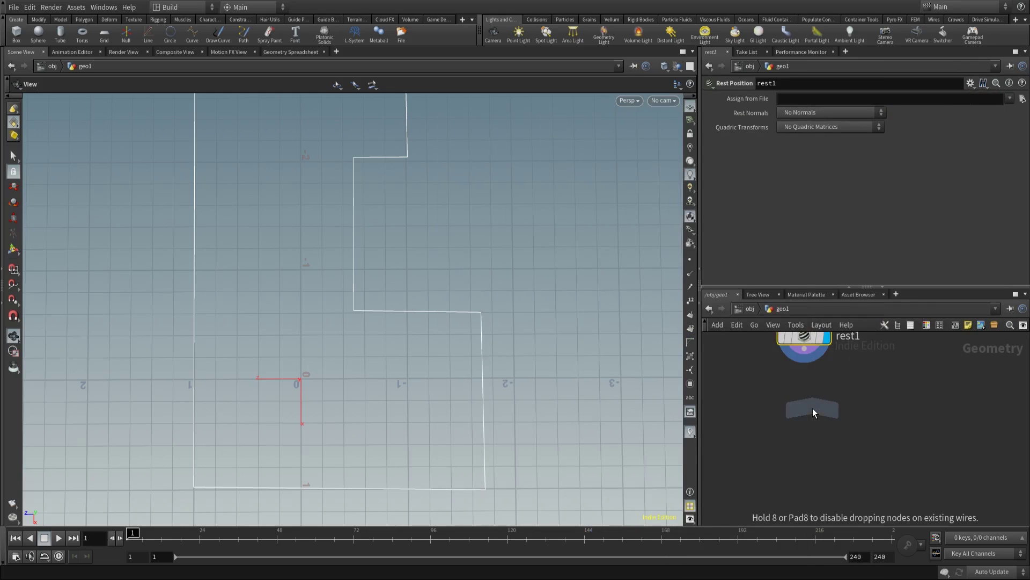
Place the repeat loop block, repeat_begin1 to repeat_end1, below rest1
click(813, 408)
scroll(875, 423, down, 3)
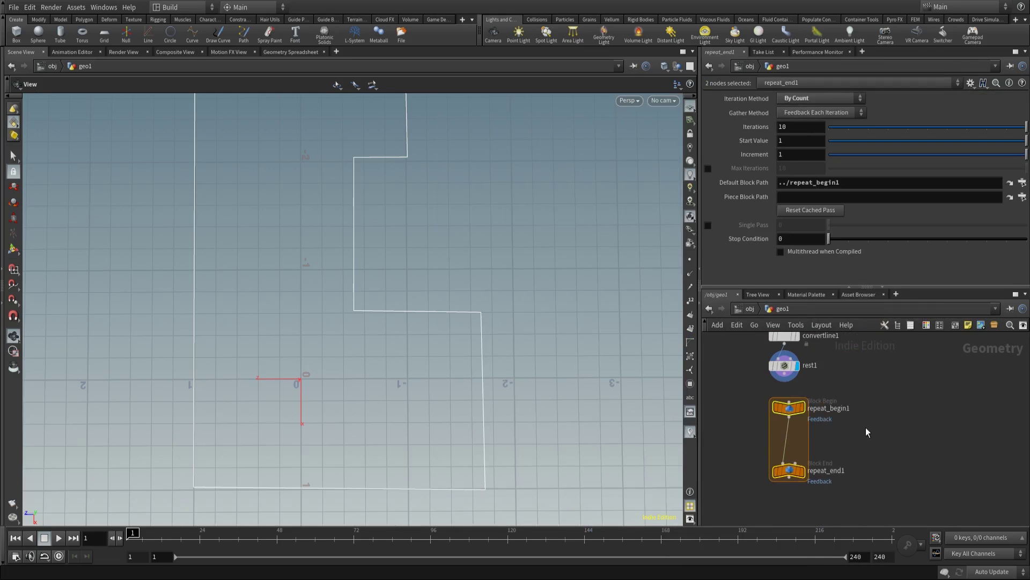
click(783, 413)
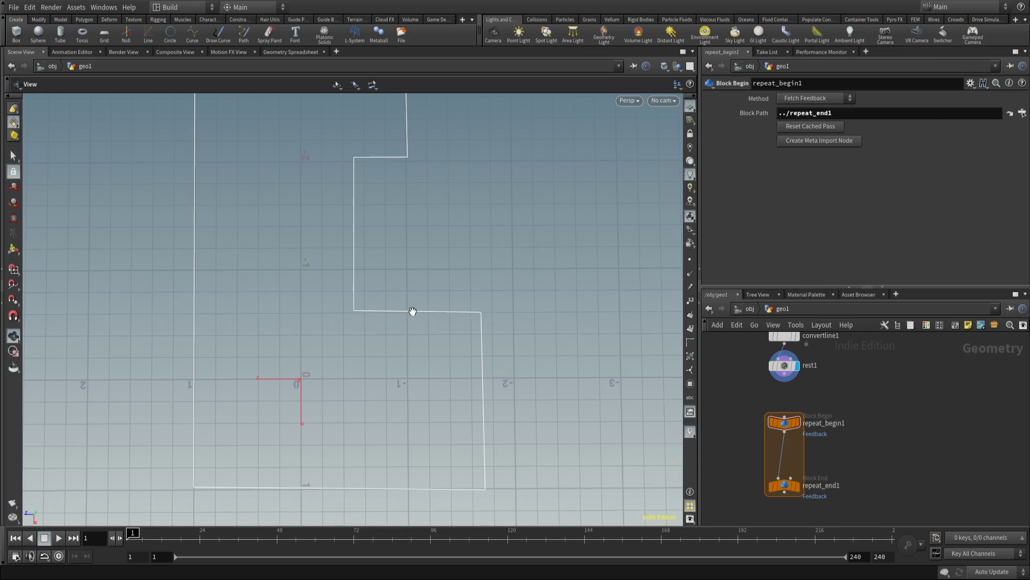
middle_drag(471, 306, 400, 352)
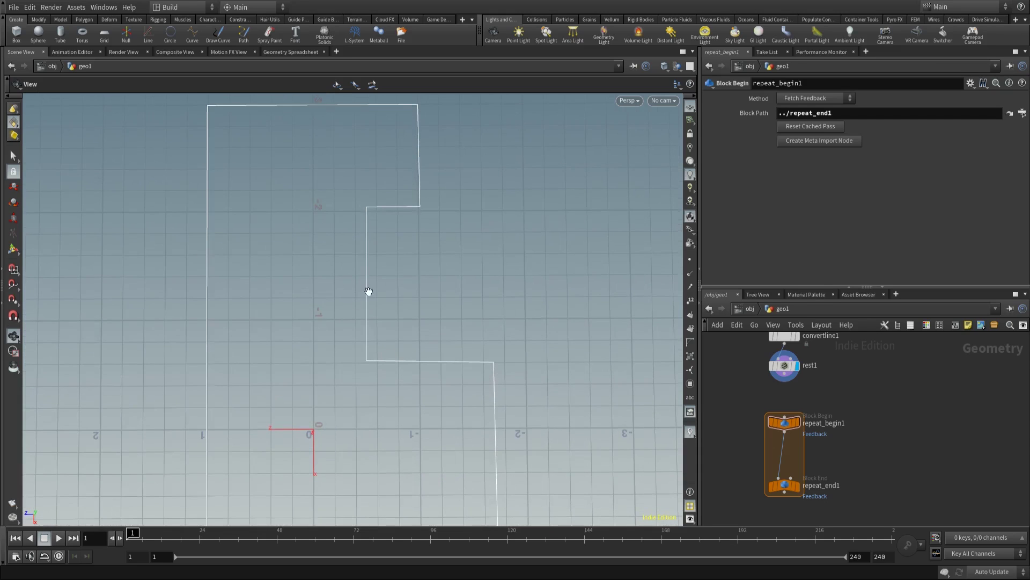
middle_drag(376, 330, 354, 257)
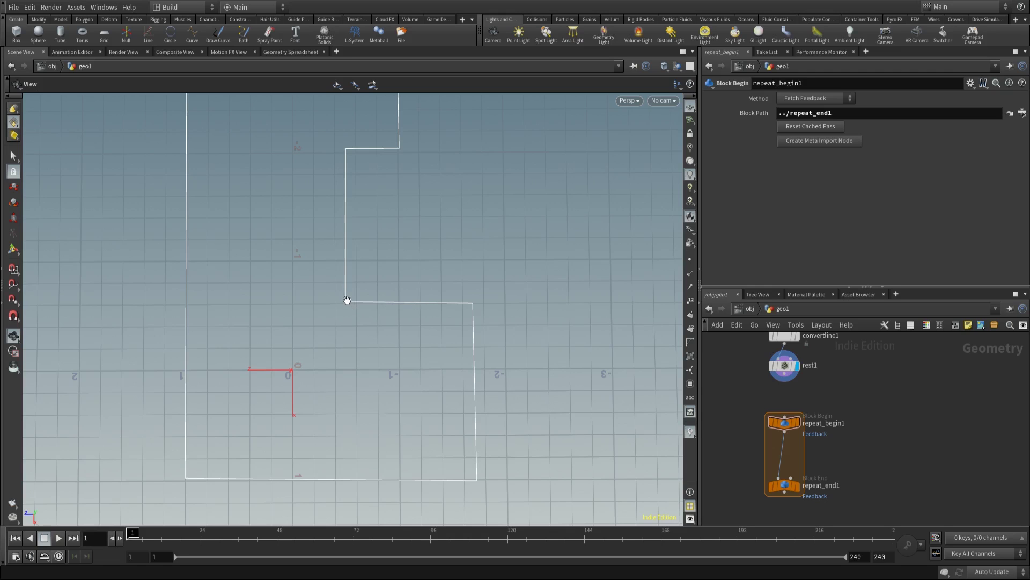
middle_drag(317, 228, 348, 327)
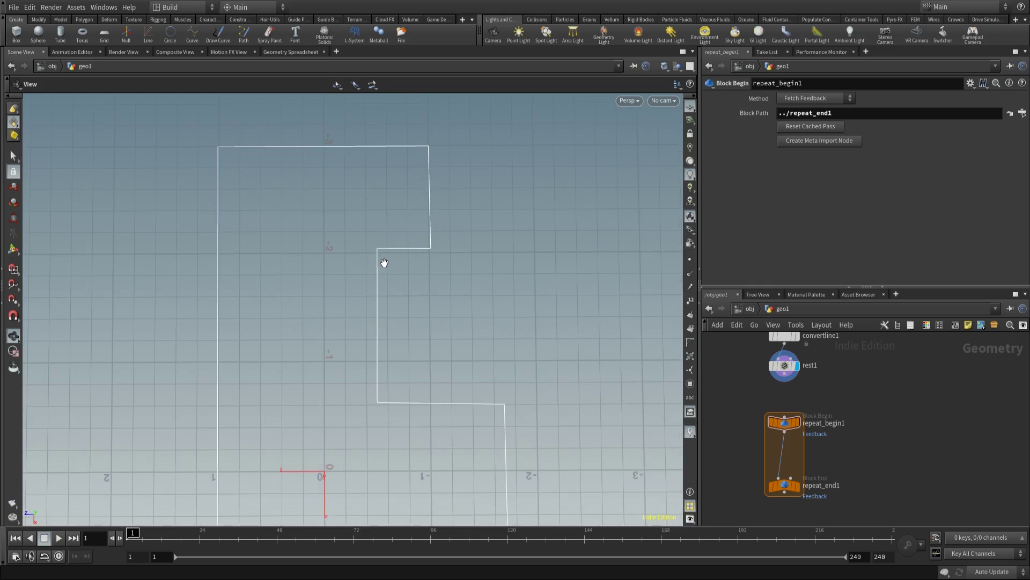
middle_drag(437, 310, 393, 231)
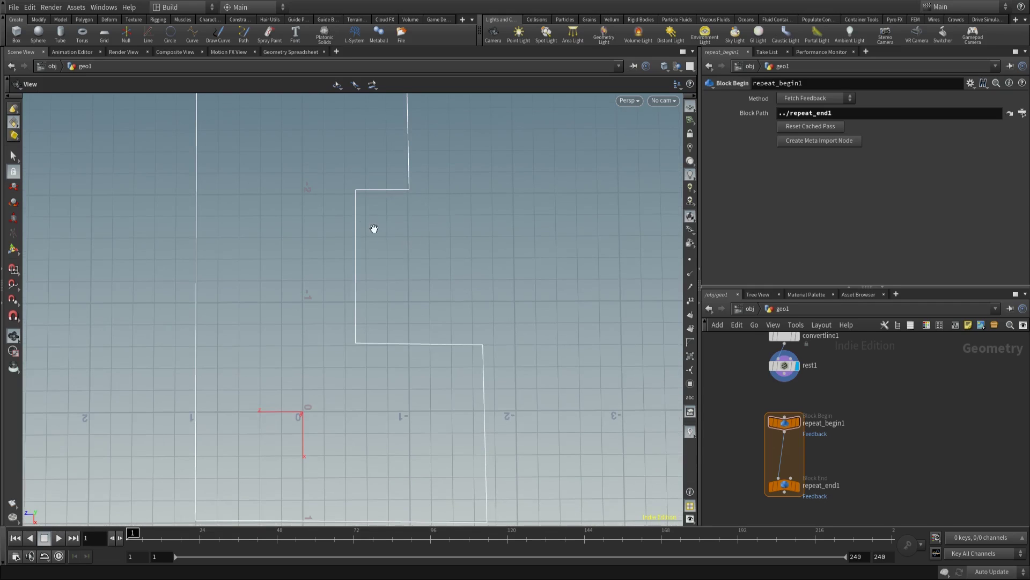
Create repeat_begin1's metadata import node and move repeat_end1 lower
click(782, 423)
click(810, 141)
drag(777, 411, 778, 434)
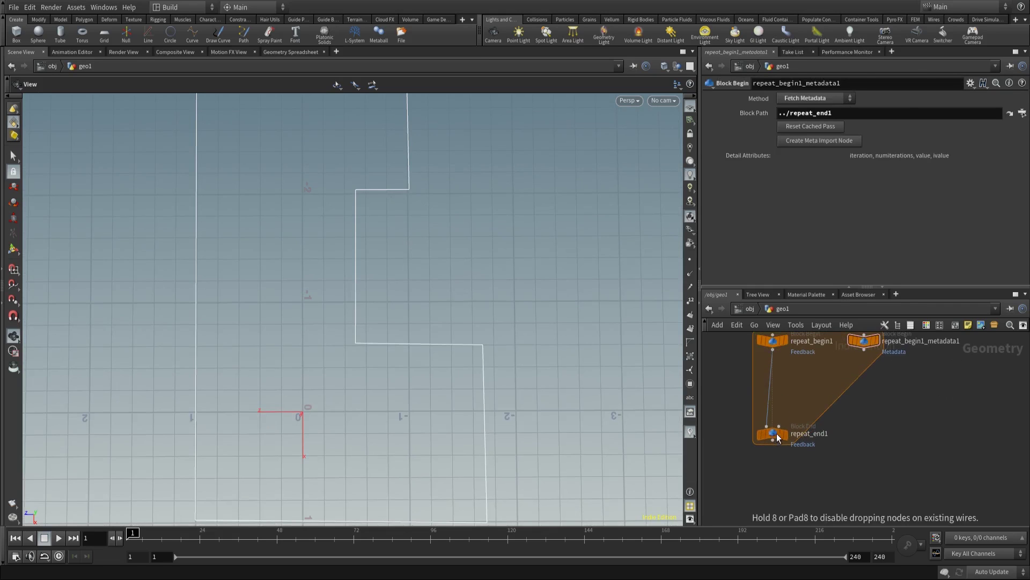
Add a VOP node inside the repeat block set to run over Detail (only once)
key(Tab)
text(prim)
key(Return)
key(Escape)
key(Tab)
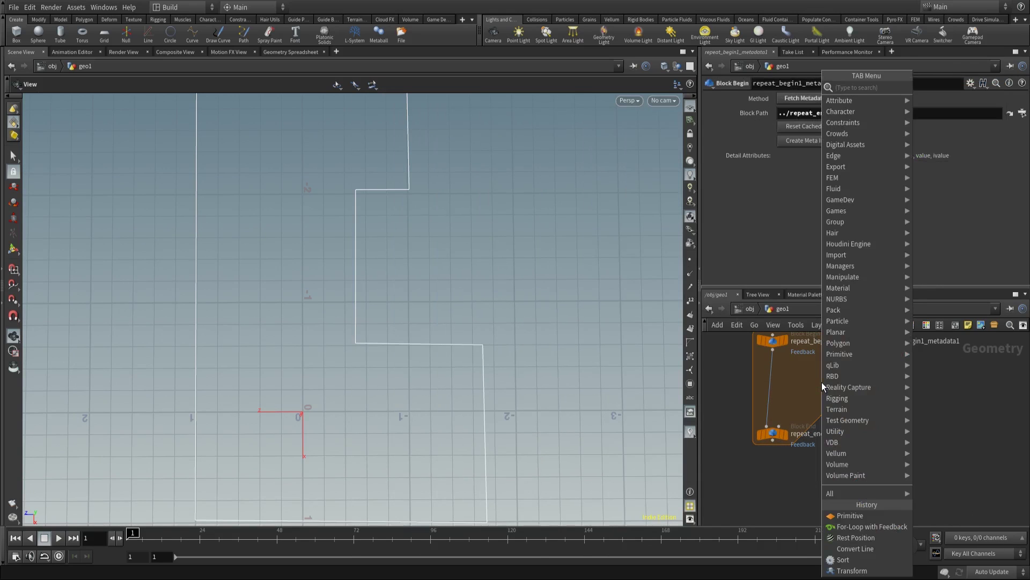
text(prim)
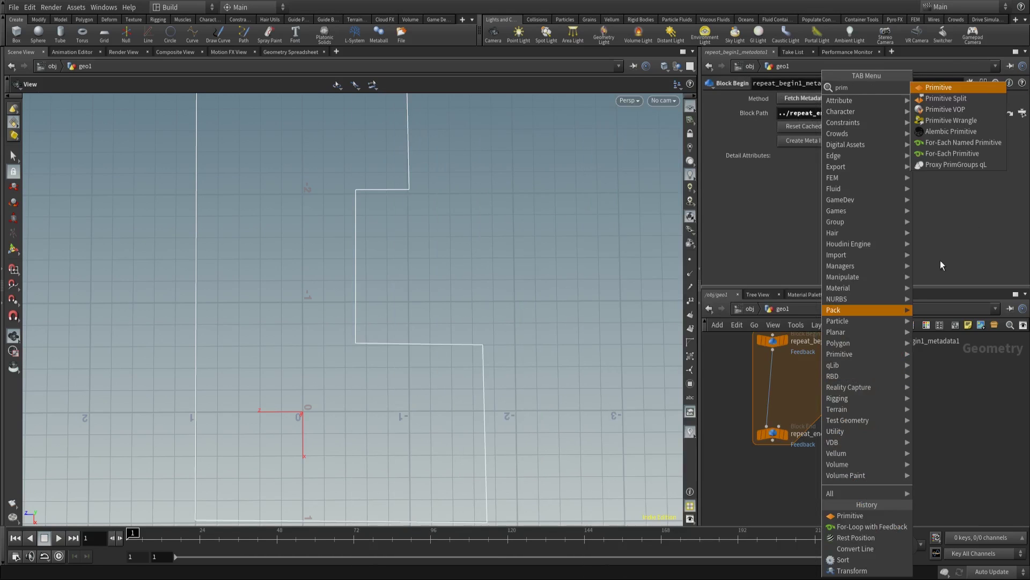
click(958, 109)
click(805, 395)
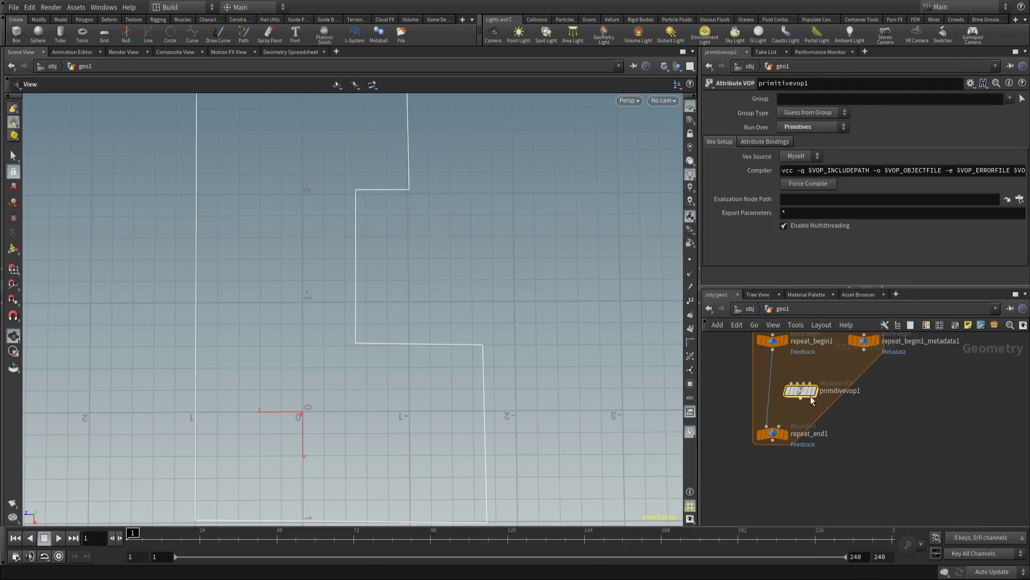
click(802, 128)
click(801, 134)
Rename the VOP node to detailvop
drag(810, 83, 750, 84)
text(detail)
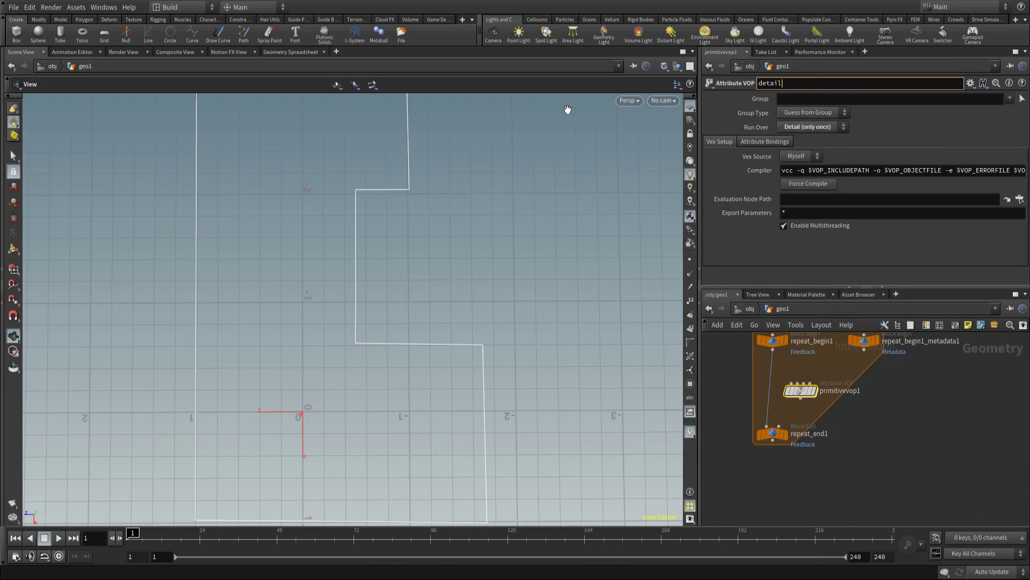
text(vop)
key(Return)
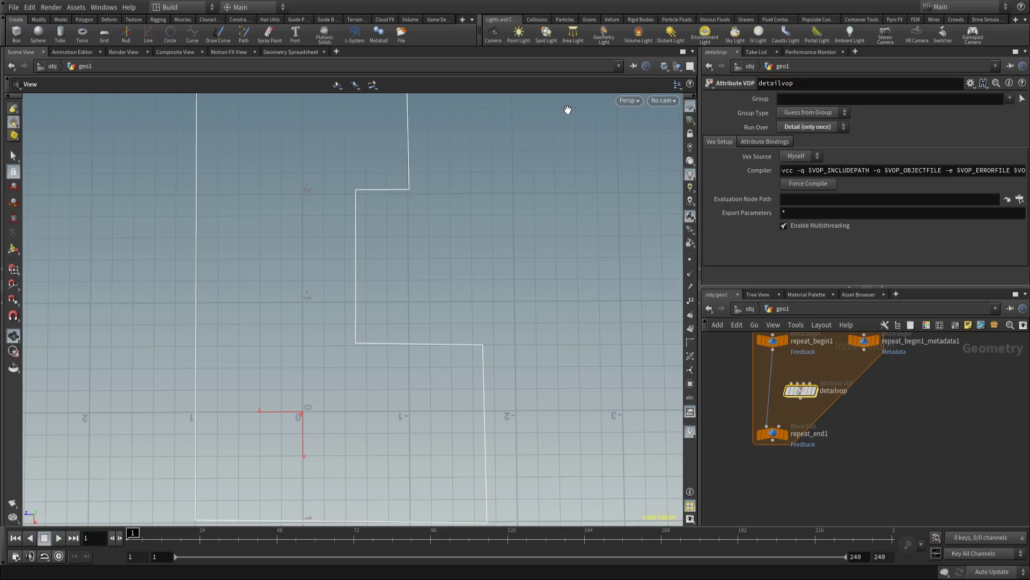
Wire repeat_begin1 and repeat_begin1_metadata1 into detailvop and insert it before repeat_end1
middle_drag(891, 405, 895, 443)
drag(797, 421, 776, 385)
click(804, 421)
click(868, 386)
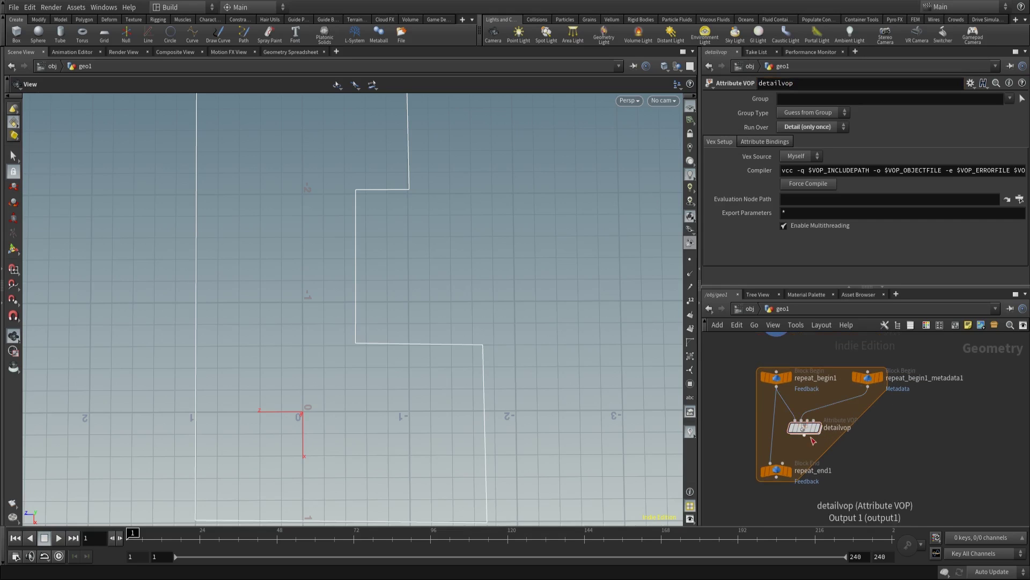
drag(792, 432, 768, 438)
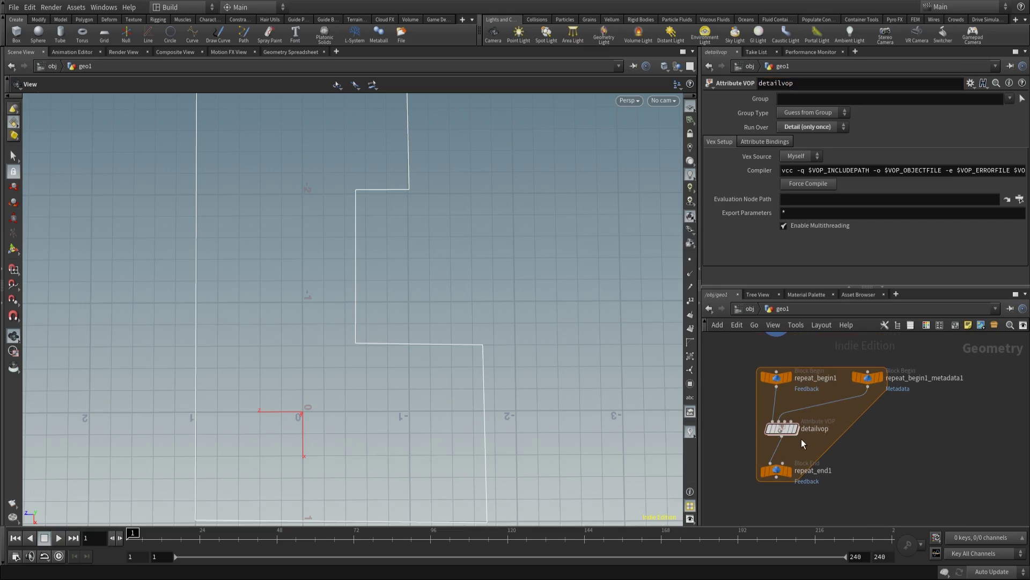
middle_drag(801, 439, 784, 408)
key(h)
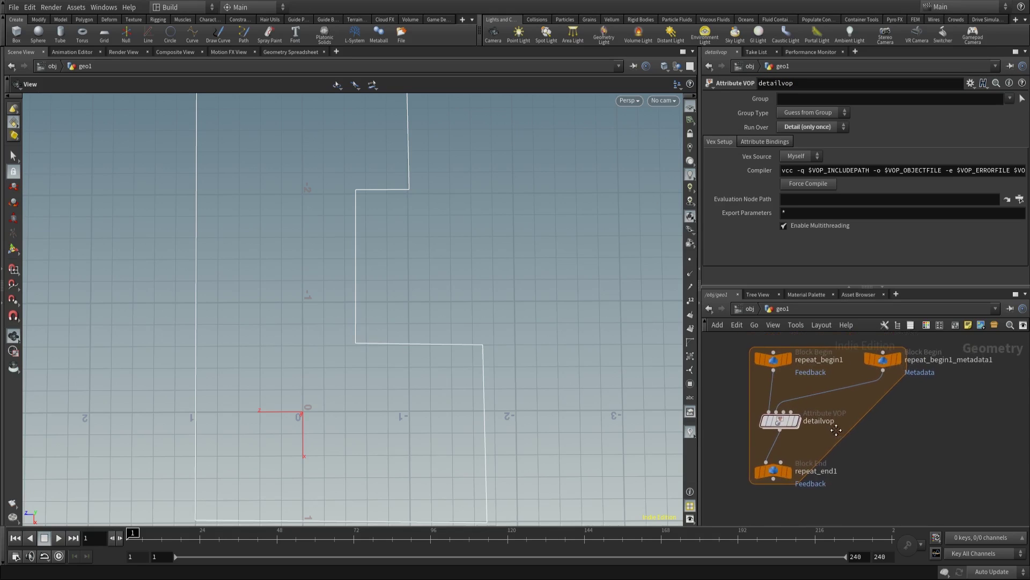
drag(781, 485, 782, 488)
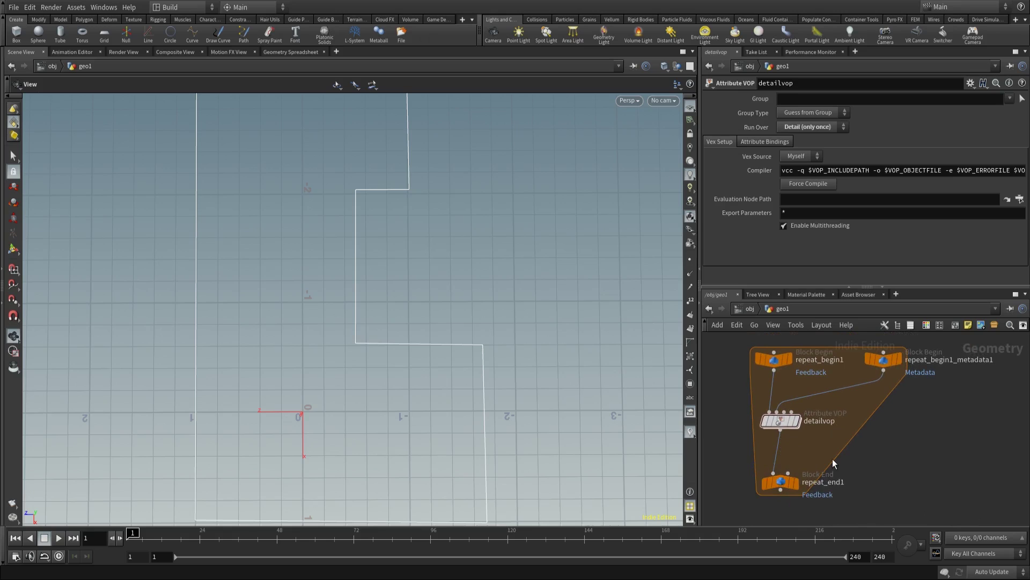
mouse_move(784, 482)
Enter detailvop and bring the globals' OpInput ports into view
double_click(780, 420)
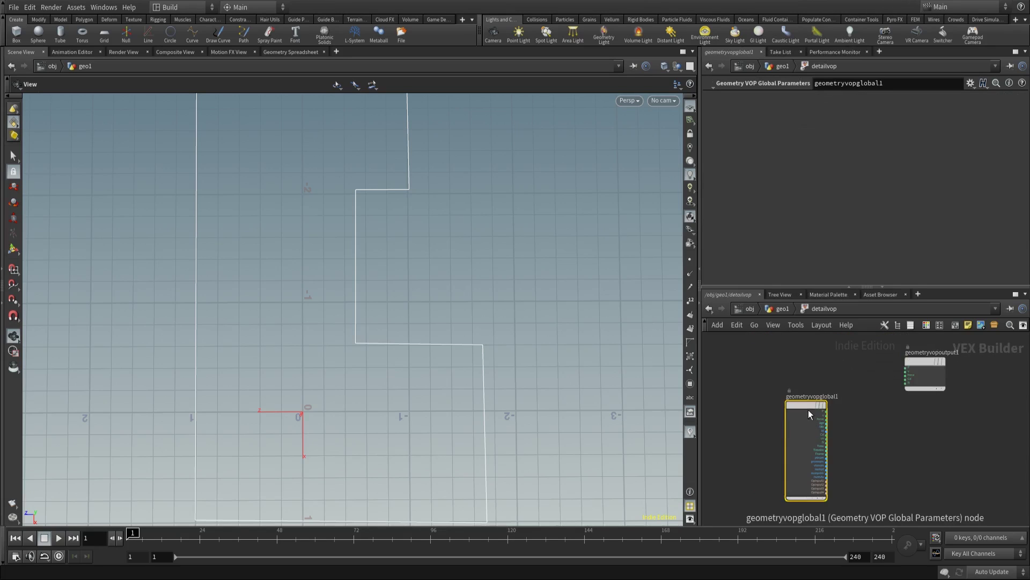
middle_drag(806, 410, 951, 413)
scroll(893, 428, down, 3)
click(919, 394)
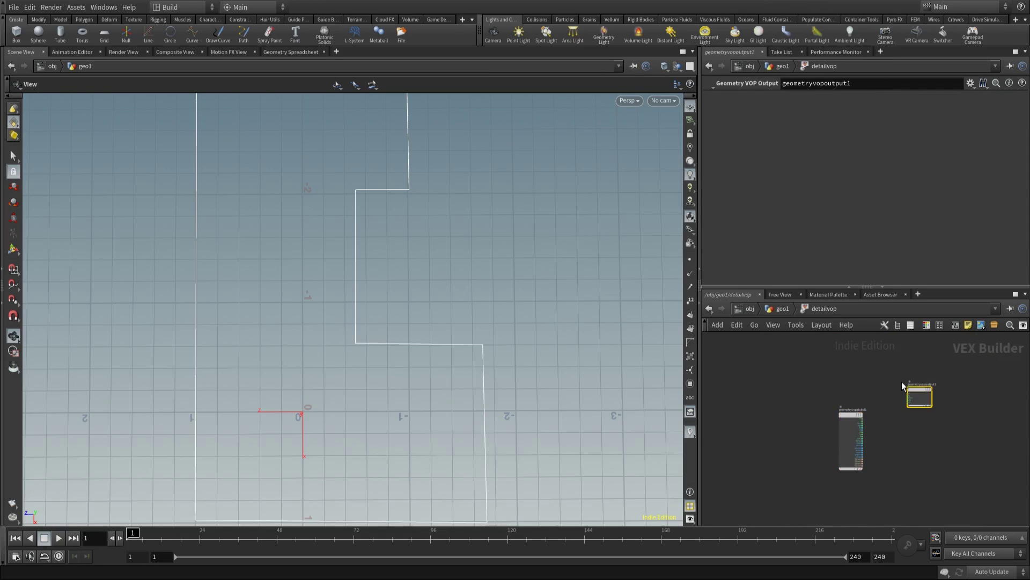
click(853, 429)
scroll(888, 408, up, 5)
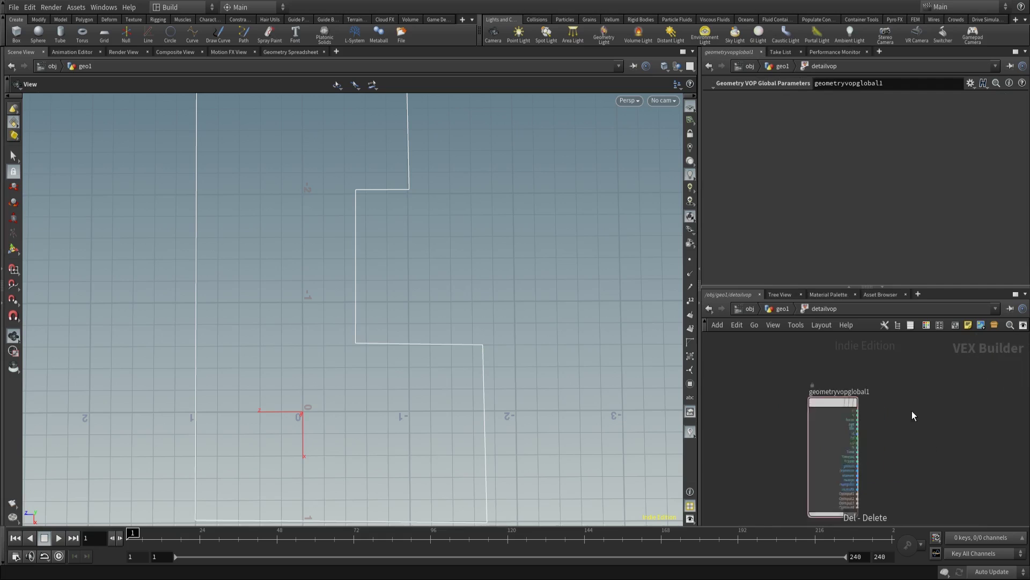
middle_drag(888, 399, 875, 386)
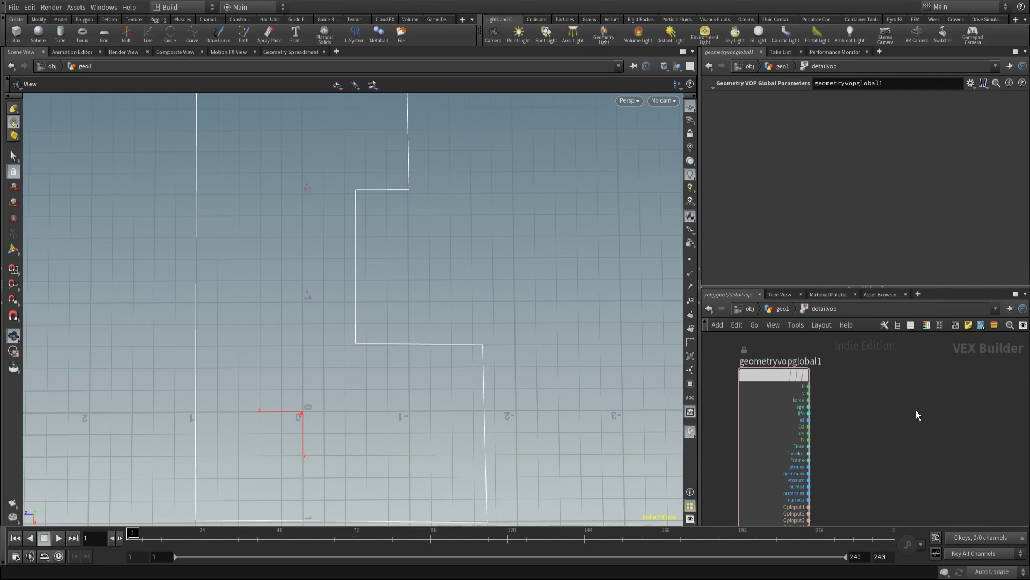
Add an Import Detail Attribute node and wire OpInput2 into its file input
key(Tab)
text(impor)
key(Return)
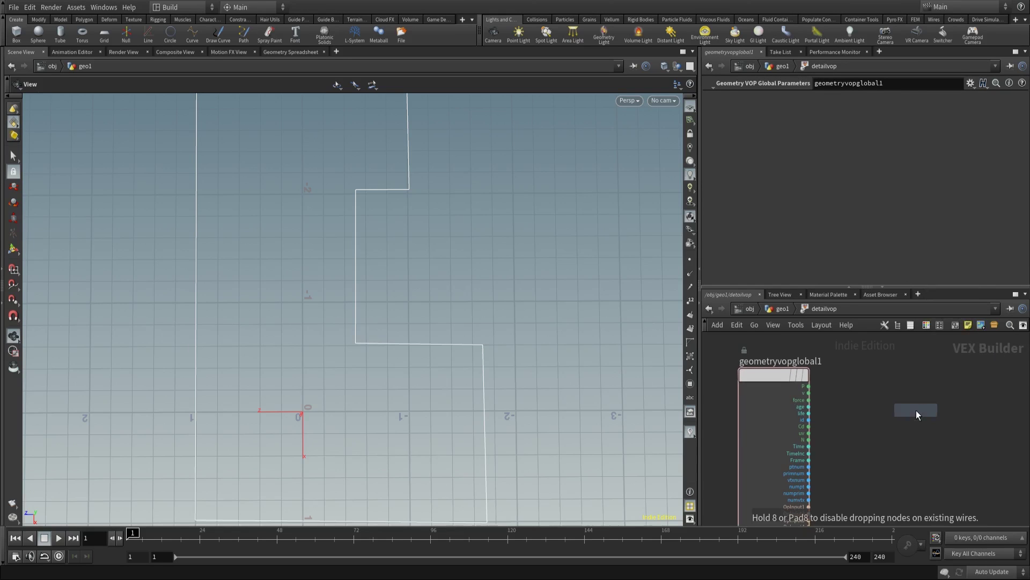
click(887, 468)
middle_drag(968, 449, 947, 370)
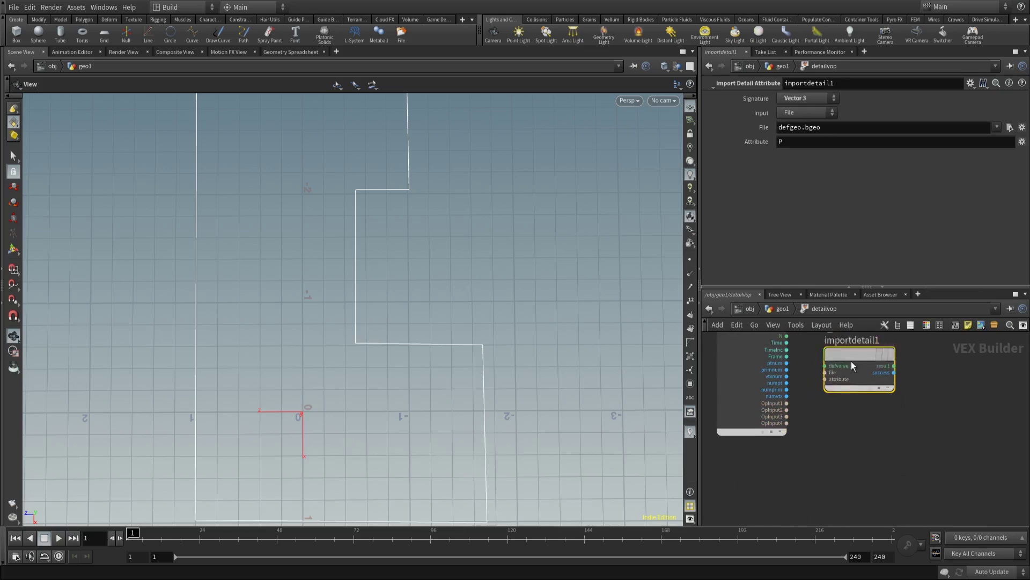
scroll(805, 401, up, 4)
click(781, 414)
click(854, 413)
drag(878, 403, 848, 431)
Check the metadata node's attributes, then set importdetail1's Attribute to iteration
click(782, 310)
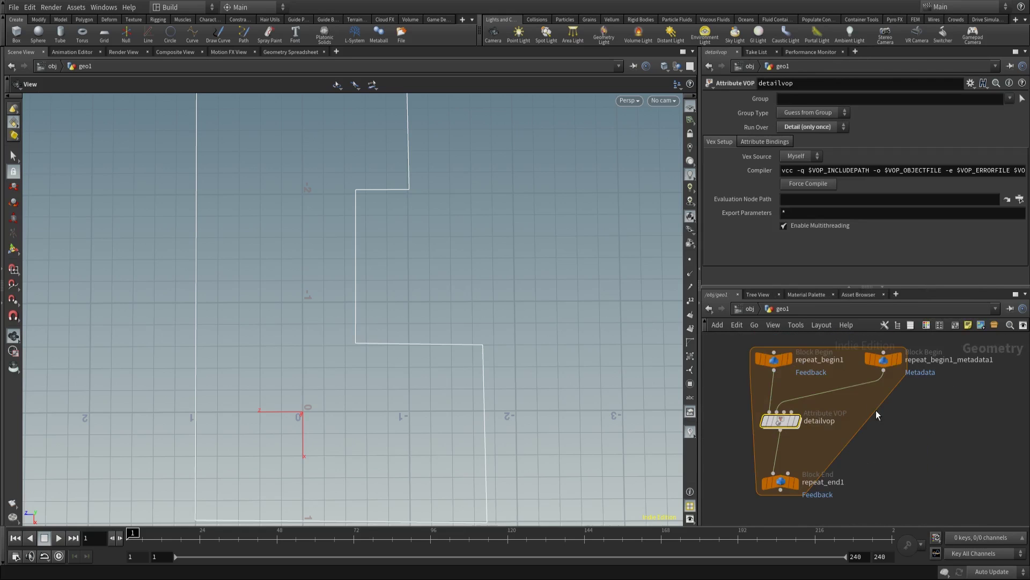
click(882, 362)
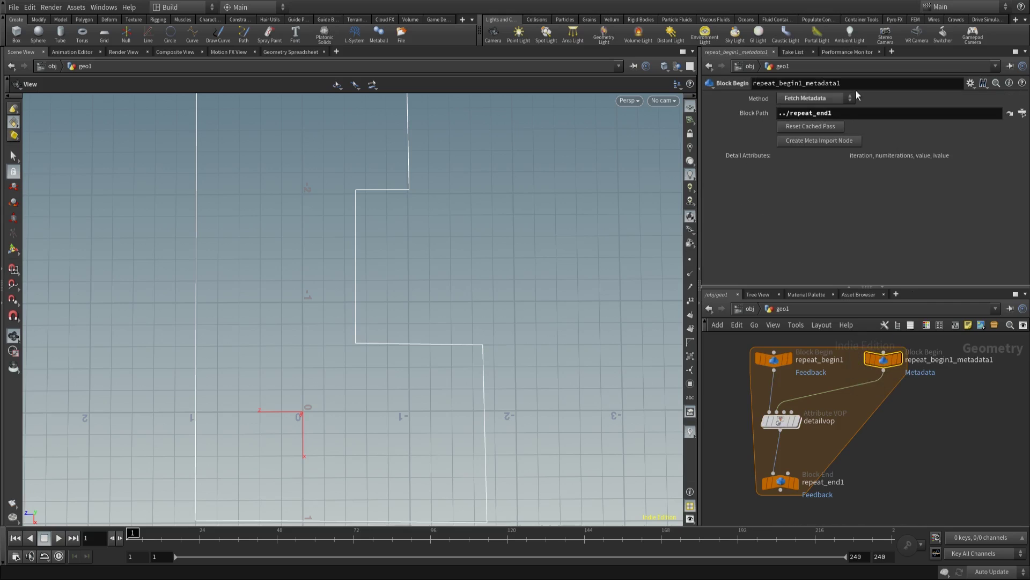
double_click(781, 421)
drag(857, 435, 864, 434)
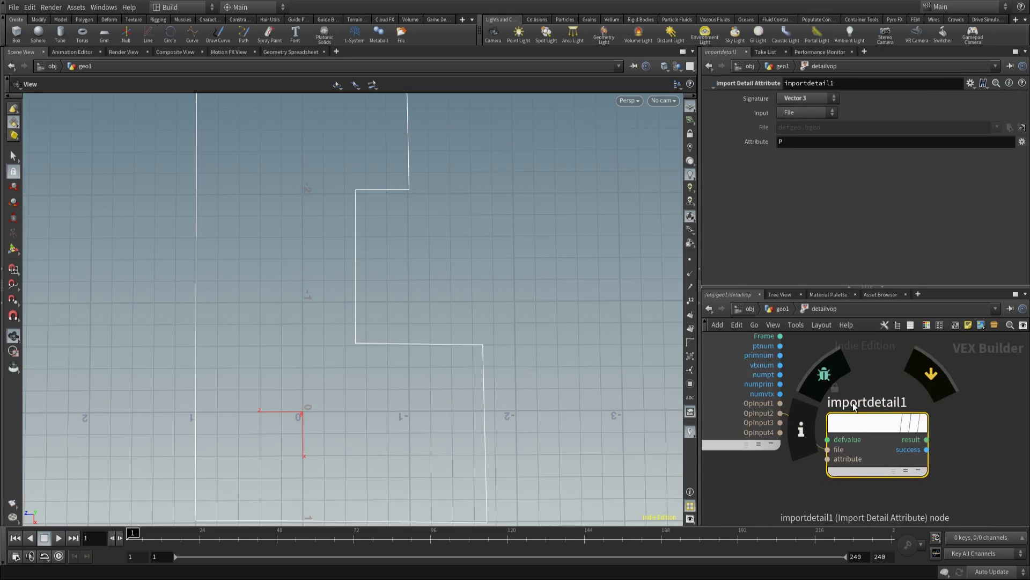
double_click(782, 142)
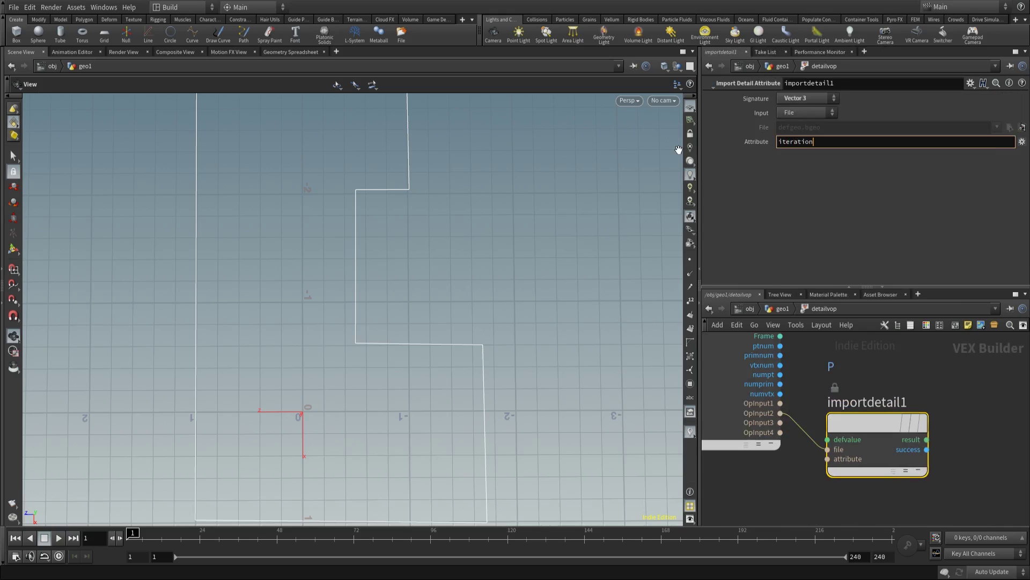
text(iteration)
key(Return)
Display point numbers on the curve and frame it in the viewport
middle_drag(881, 359, 865, 413)
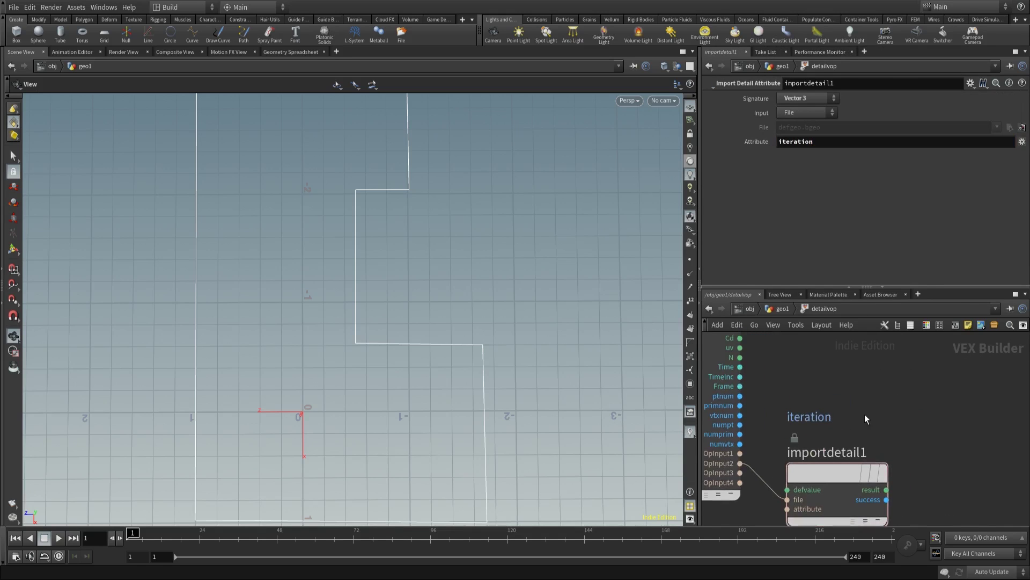
scroll(828, 397, down, 4)
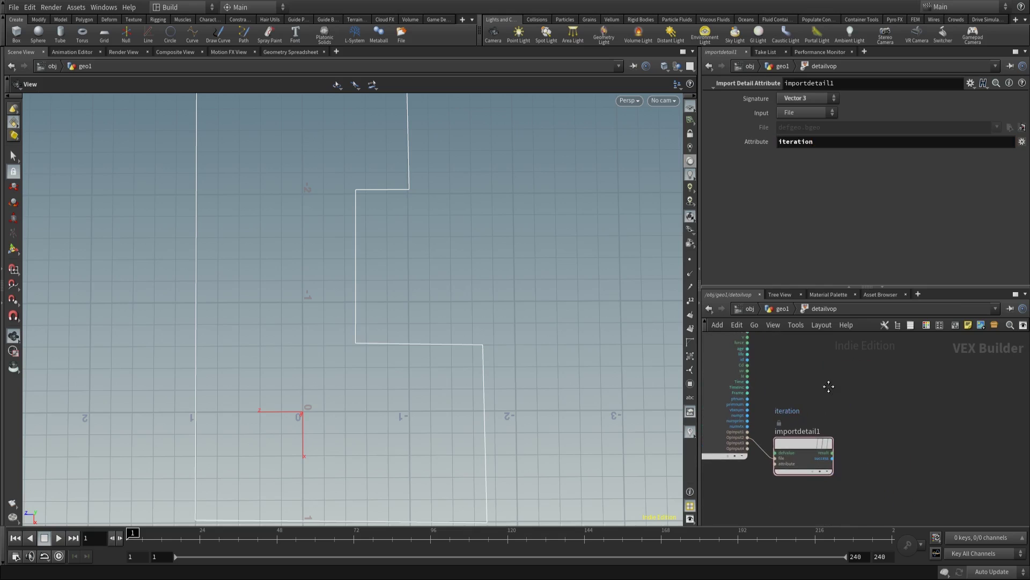
click(690, 327)
scroll(471, 306, down, 3)
middle_drag(451, 329, 441, 273)
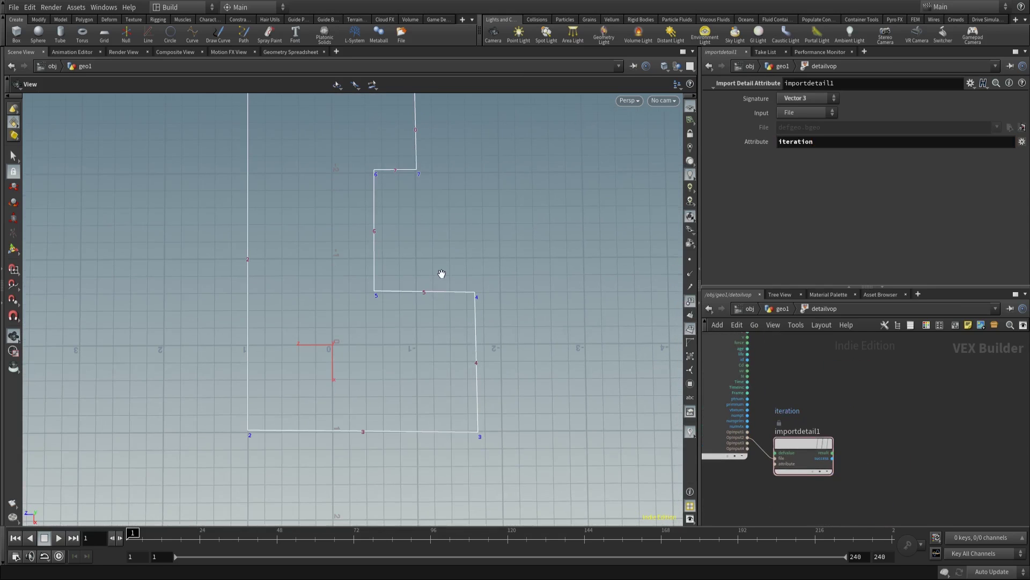
mouse_move(368, 280)
middle_down()
mouse_move(365, 327)
mouse_move(364, 285)
middle_up()
middle_drag(317, 240, 320, 247)
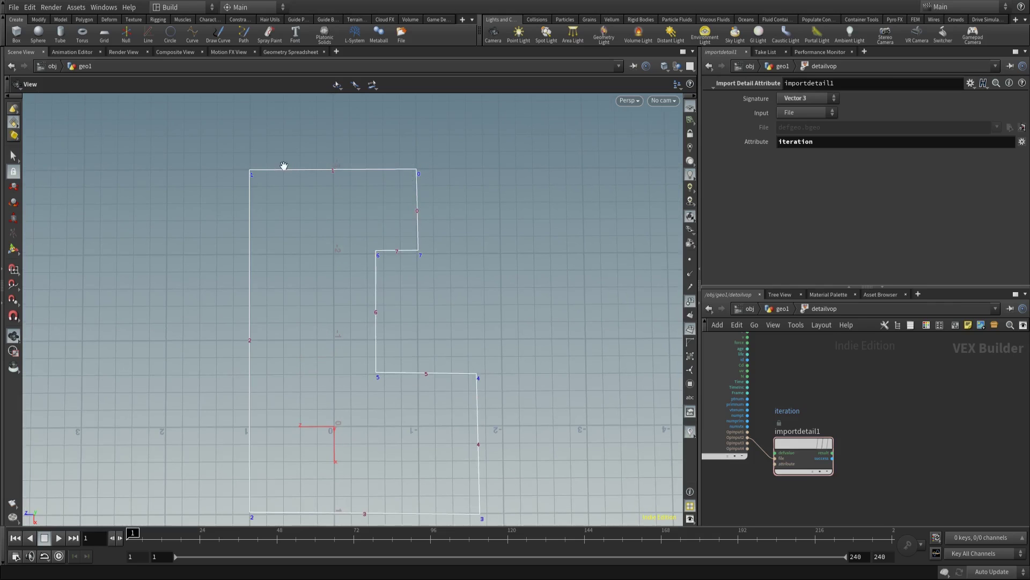
key(f)
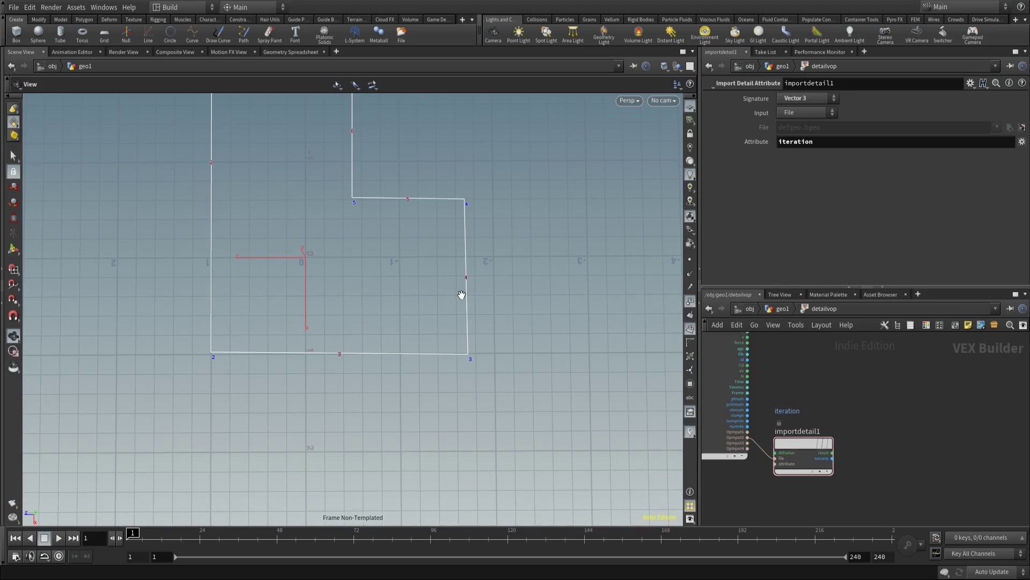
Set importdetail1's Signature to Integer
mouse_move(796, 449)
mouse_down()
mouse_move(771, 466)
mouse_move(777, 457)
mouse_up()
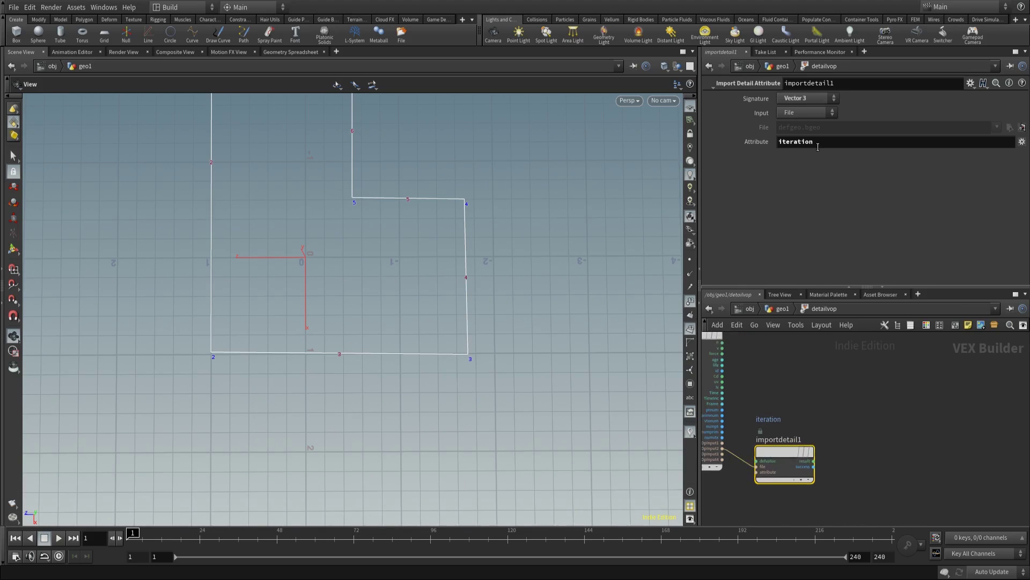
click(798, 102)
click(801, 123)
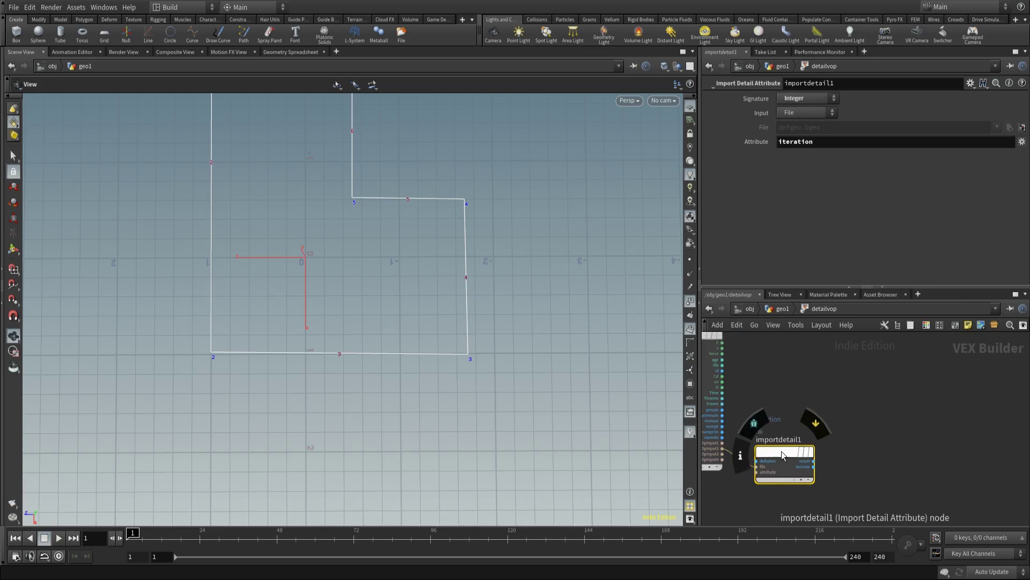
drag(781, 451, 787, 463)
middle_drag(815, 435, 847, 405)
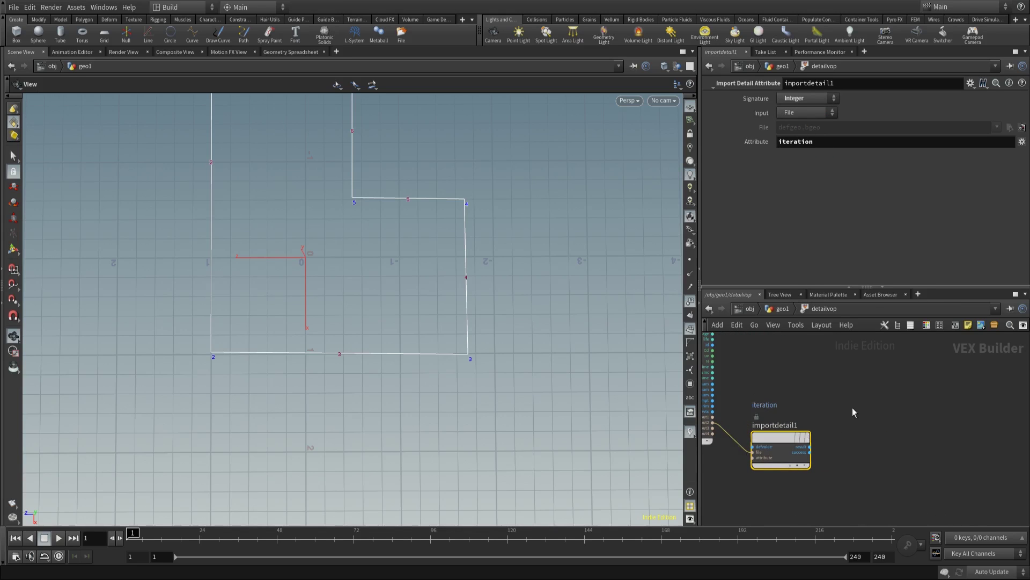
key(Tab)
Add an Inline Code node, inline1, and feed importdetail1's result into it
text(inl)
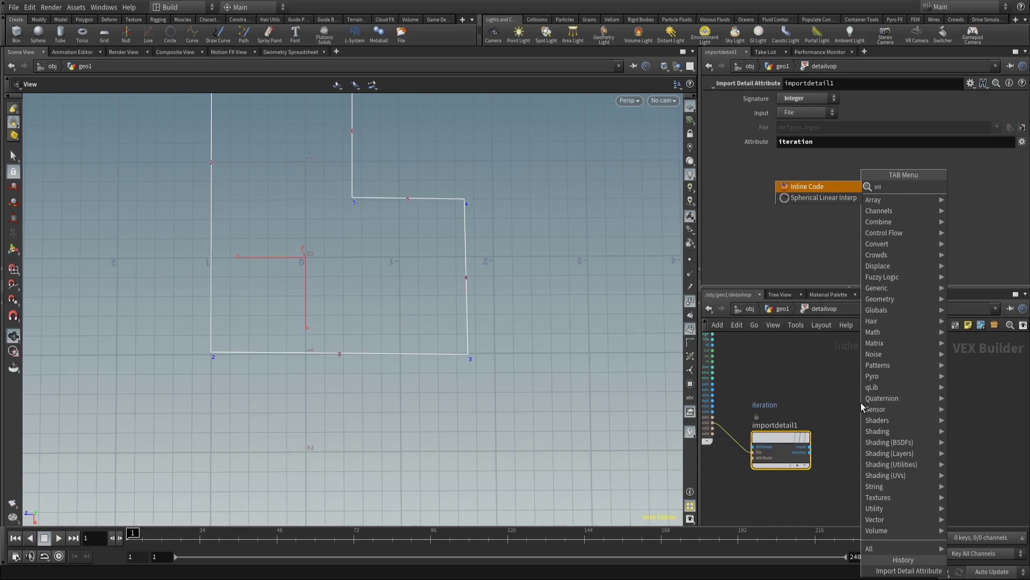
key(Return)
click(903, 418)
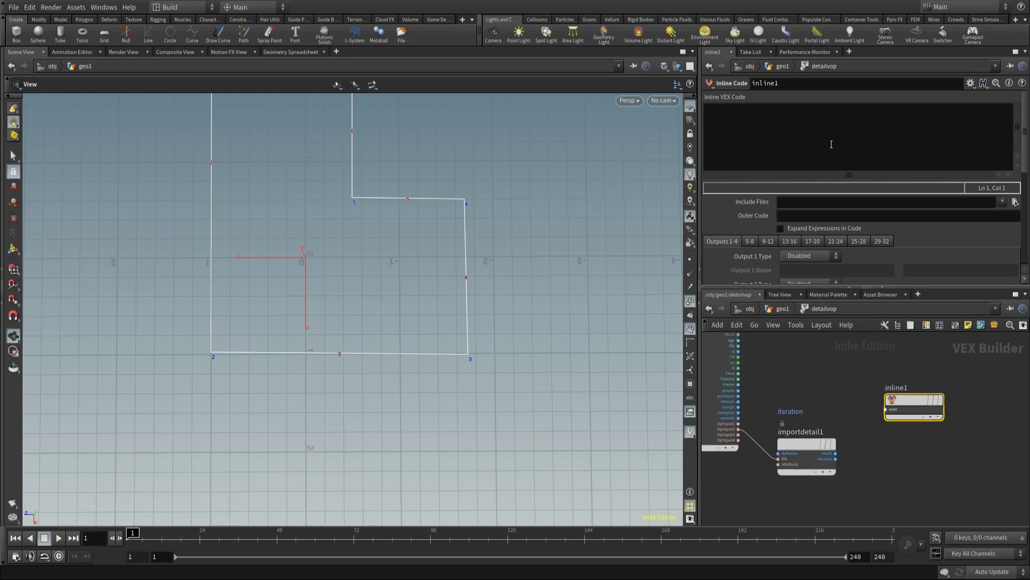
scroll(842, 404, up, 3)
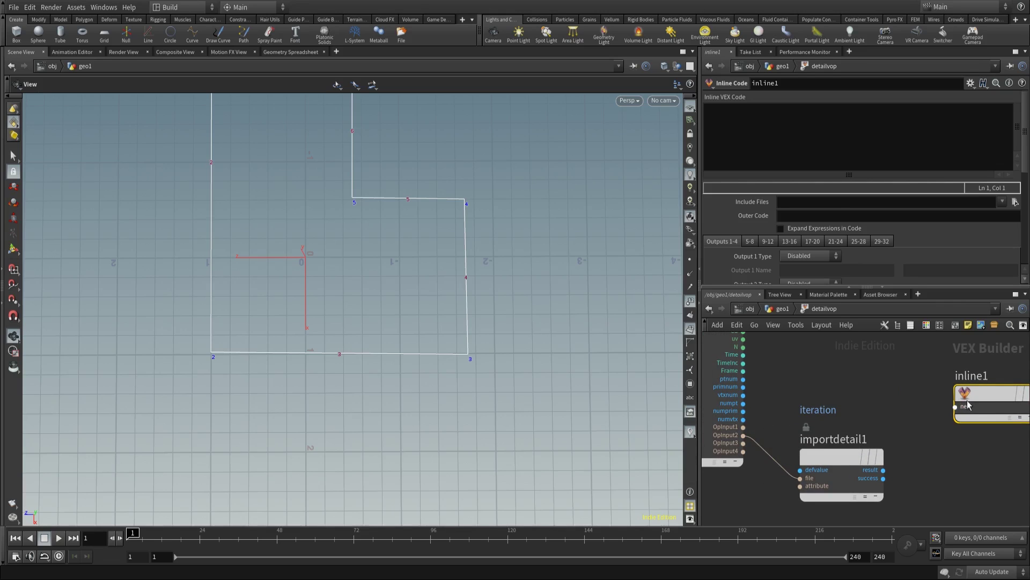
drag(810, 432, 791, 413)
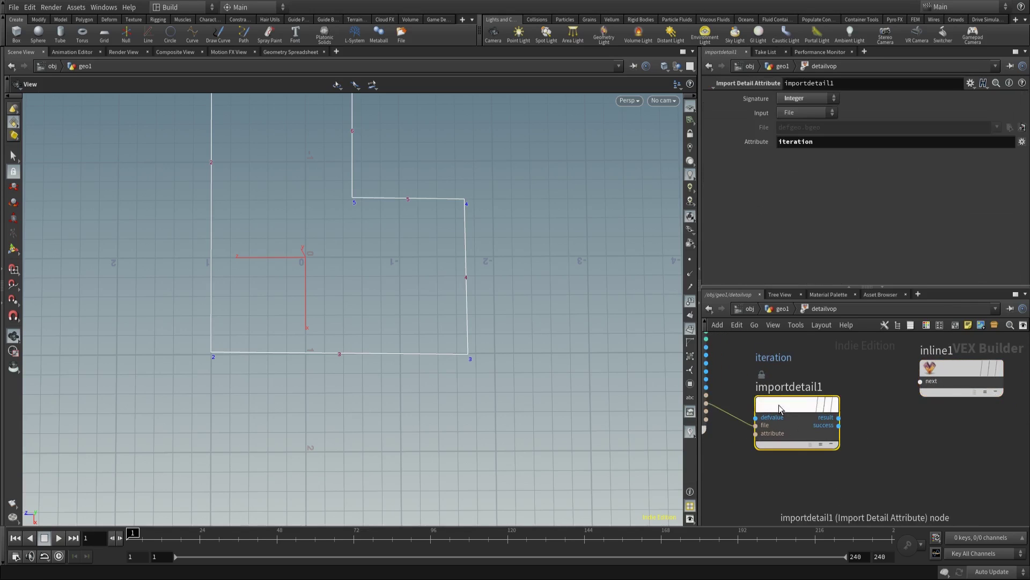
middle_drag(877, 444, 820, 458)
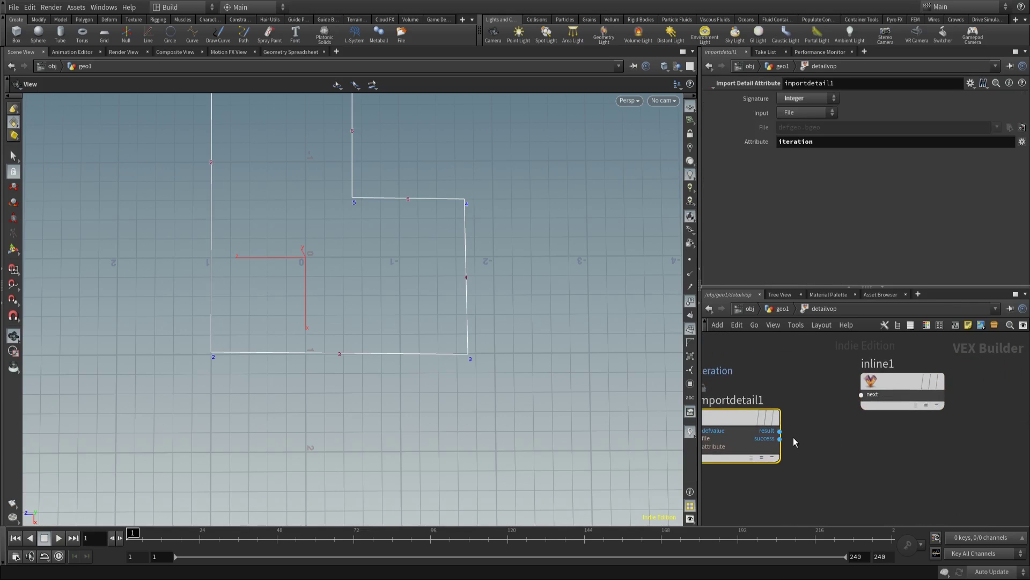
click(779, 431)
click(861, 394)
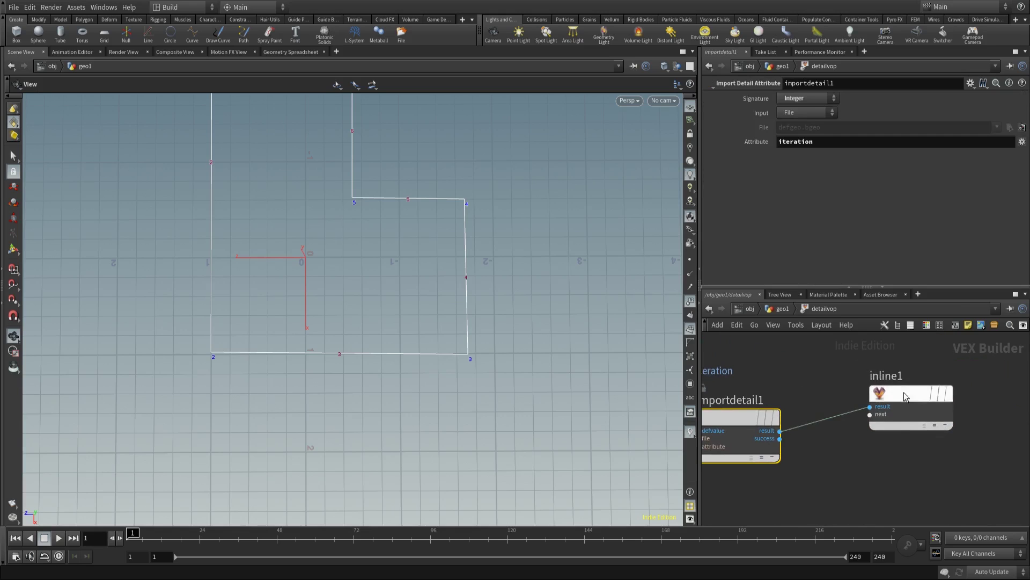
Connect the globals' OpInput1 to a new inline1 input and show its Inline Code parameters
drag(906, 396, 907, 352)
middle_drag(881, 421, 983, 465)
click(970, 415)
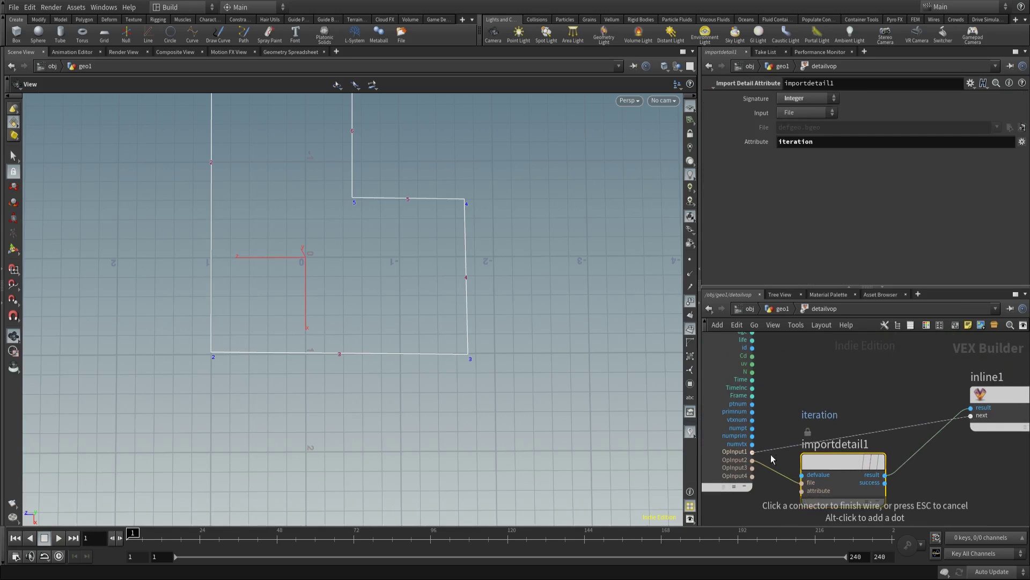
click(752, 451)
middle_drag(770, 443, 703, 455)
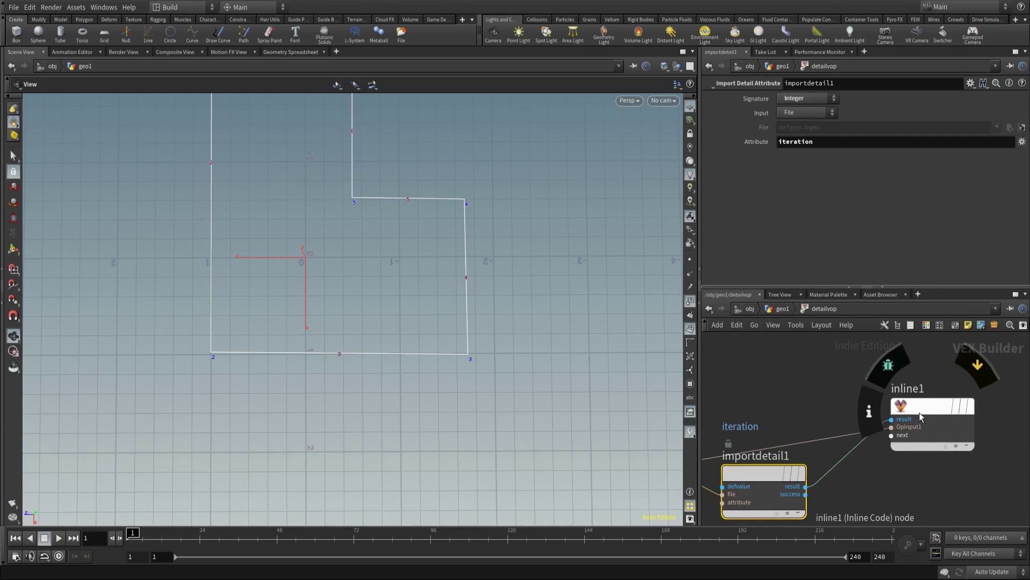
drag(922, 413, 914, 407)
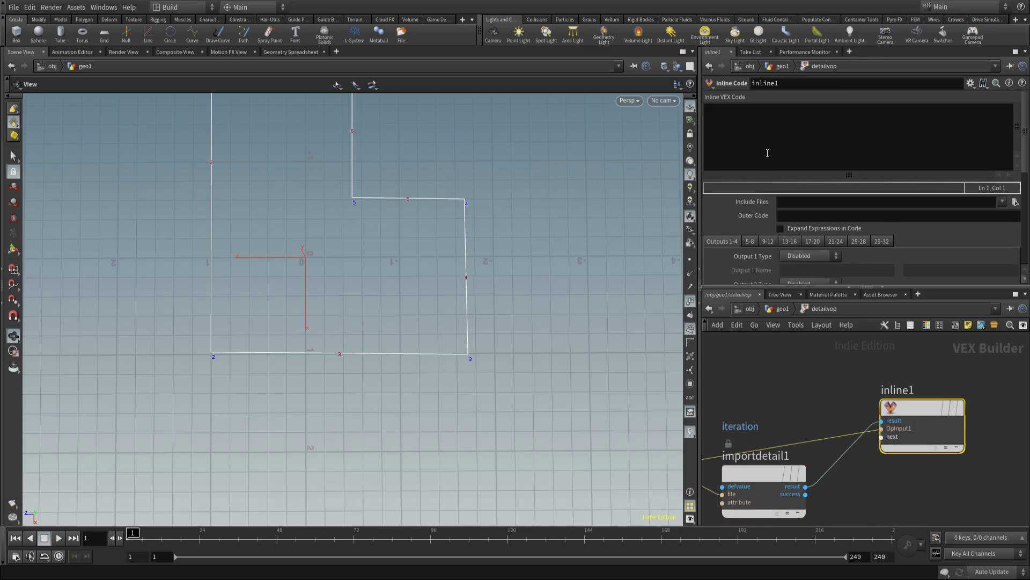
scroll(848, 213, down, 3)
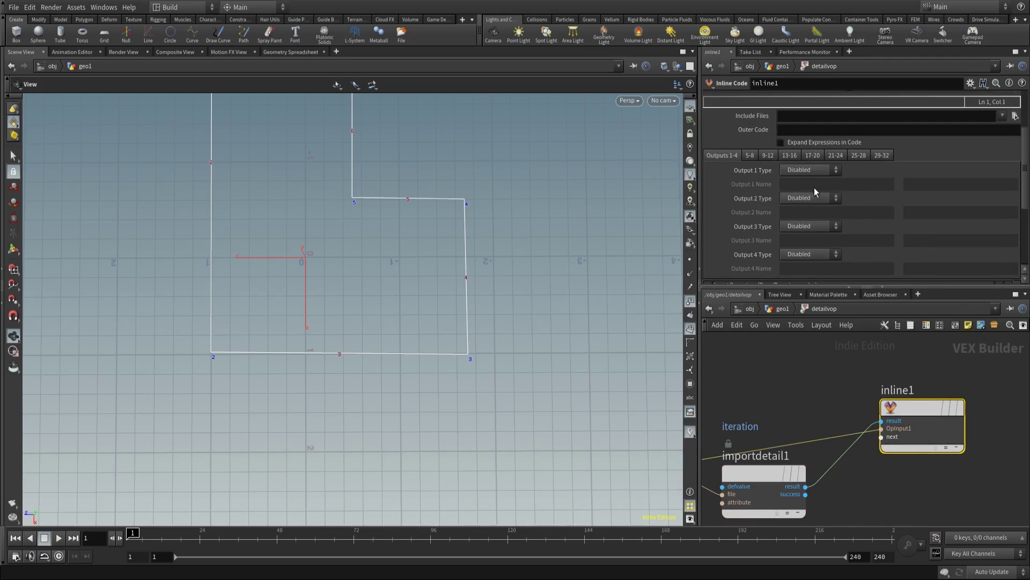
middle_drag(839, 364, 788, 366)
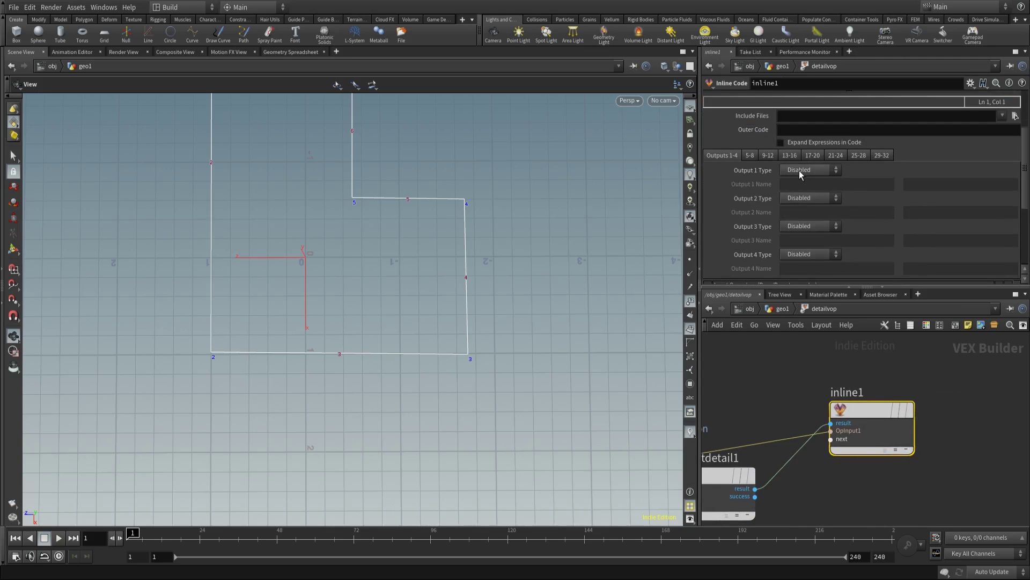
middle_drag(483, 290, 488, 376)
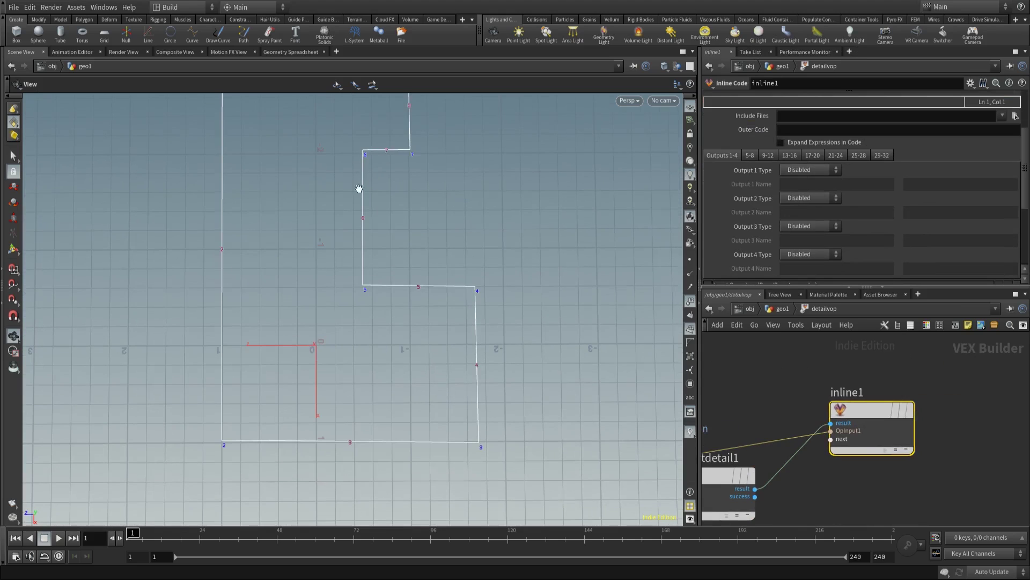
Make inline1's first output an Integer Array and start the code with $primpoints
click(812, 172)
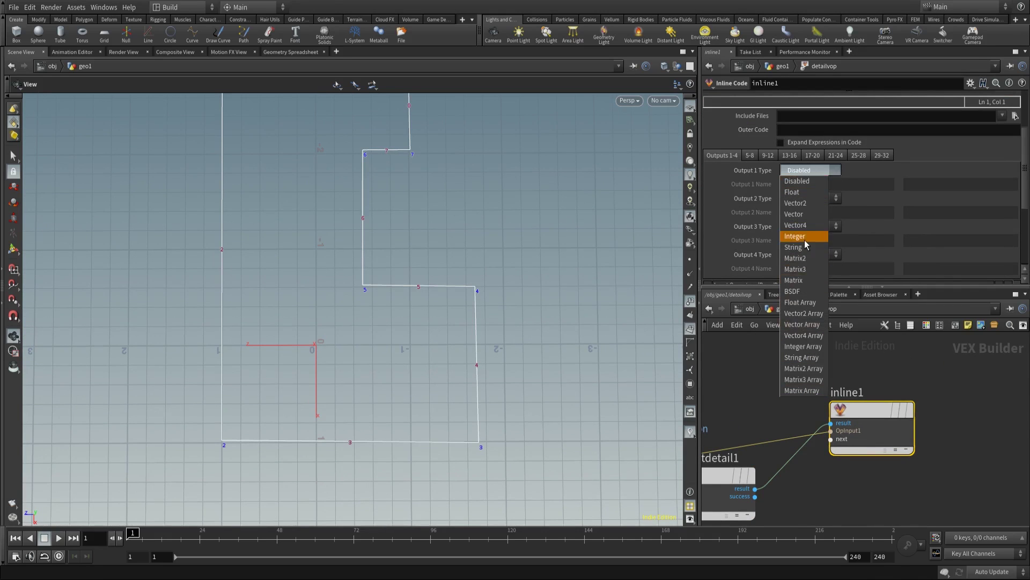
click(803, 347)
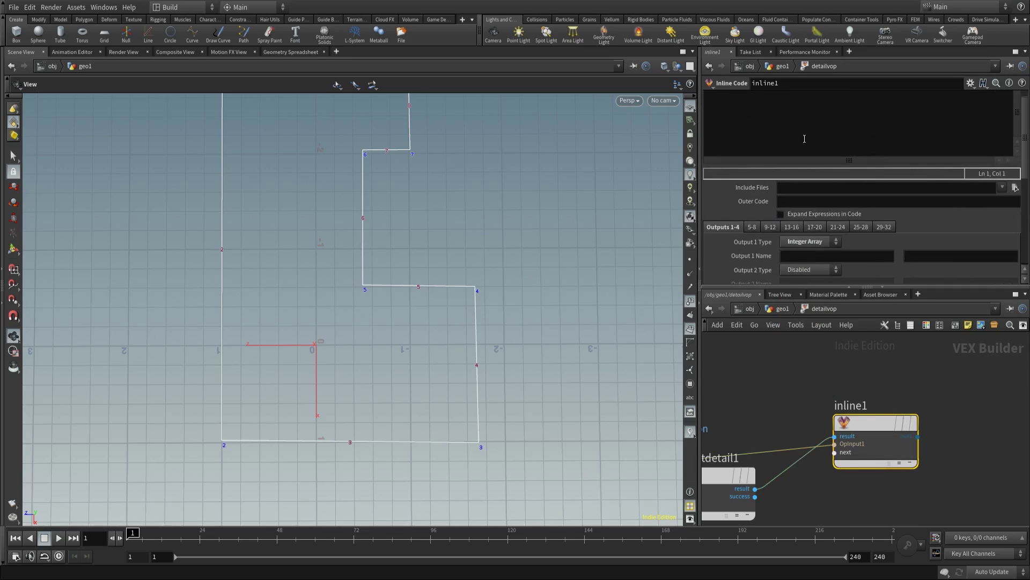
click(745, 114)
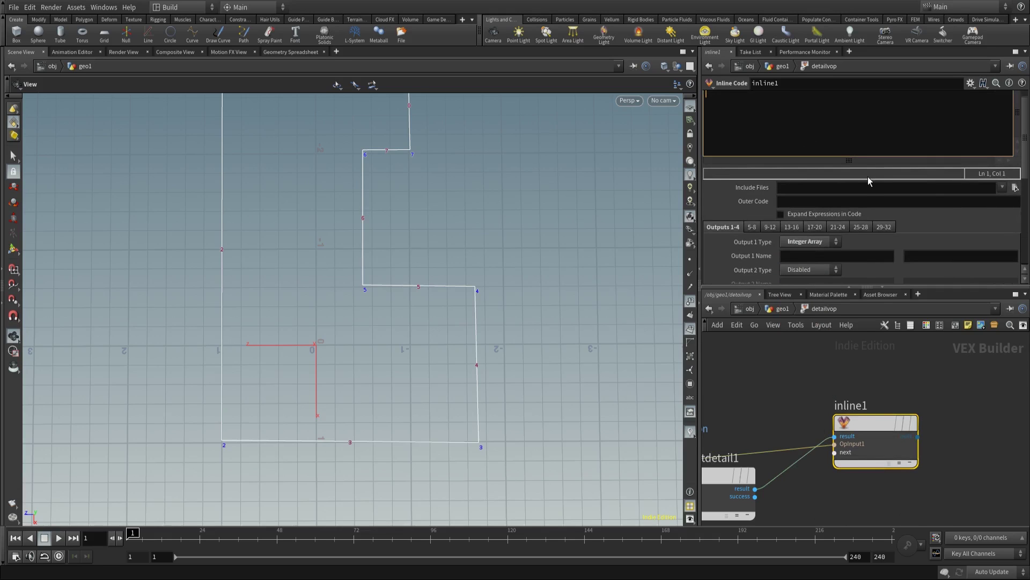
text($primpoints)
key(Escape)
Name and label inline1's first output primpoints
click(789, 256)
text(primpoints)
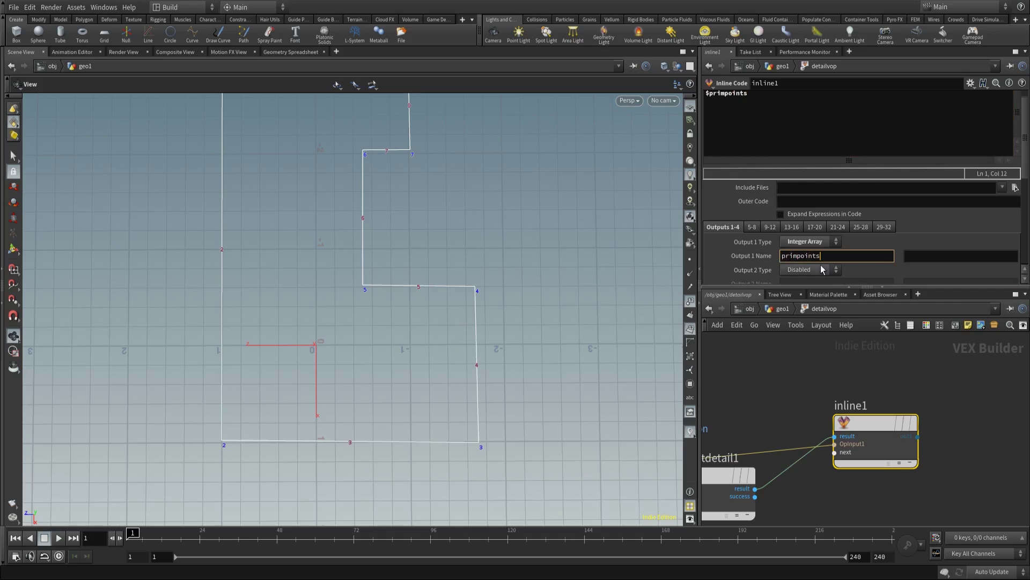
click(916, 253)
text(primpo)
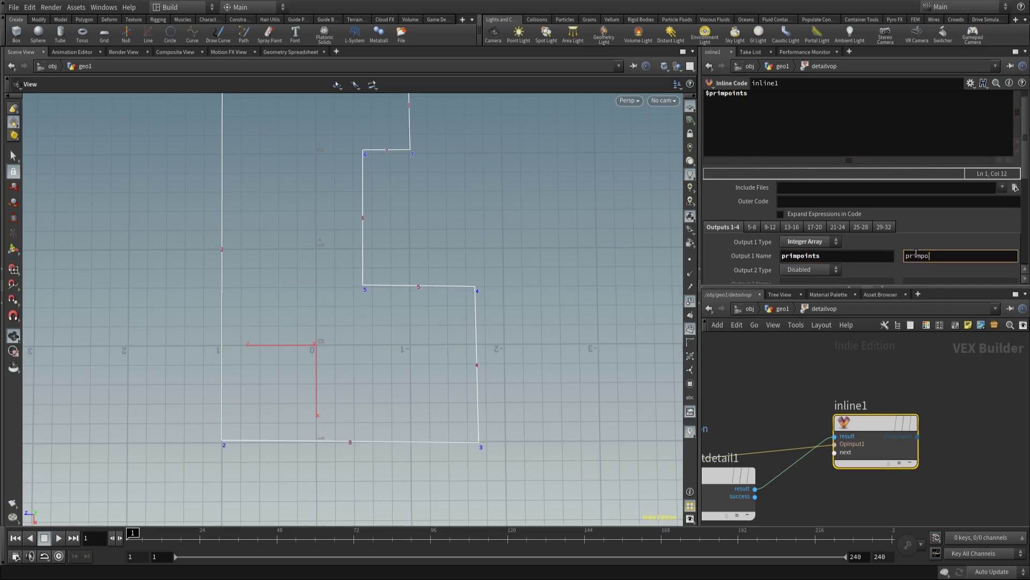
text(ints)
key(Return)
Complete the inline code as $primpoints = primpoints($geo,$primnum);
click(718, 93)
double_click(734, 99)
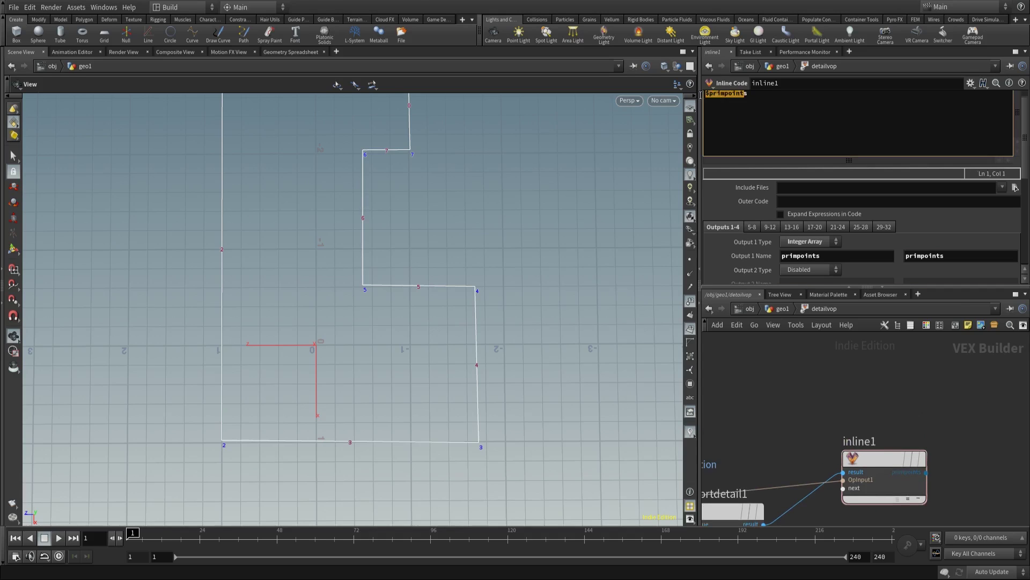
click(784, 147)
text(= primpoints)
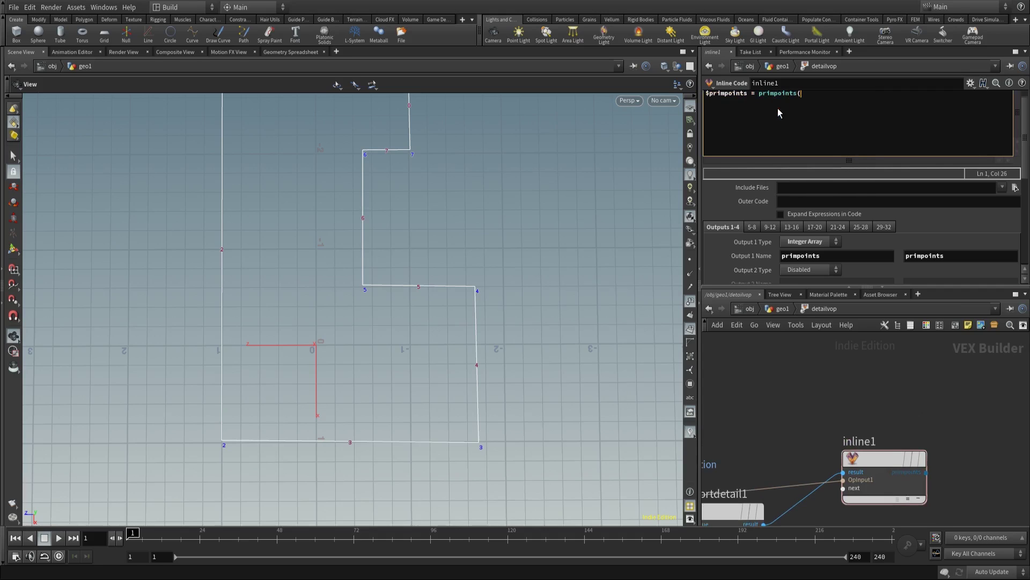
text(($geo)
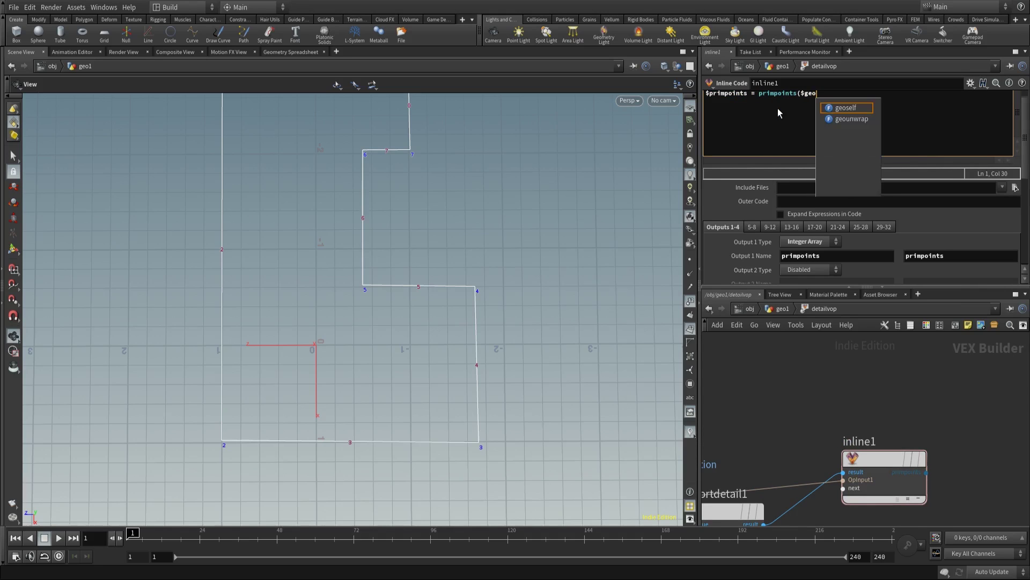
text(,$)
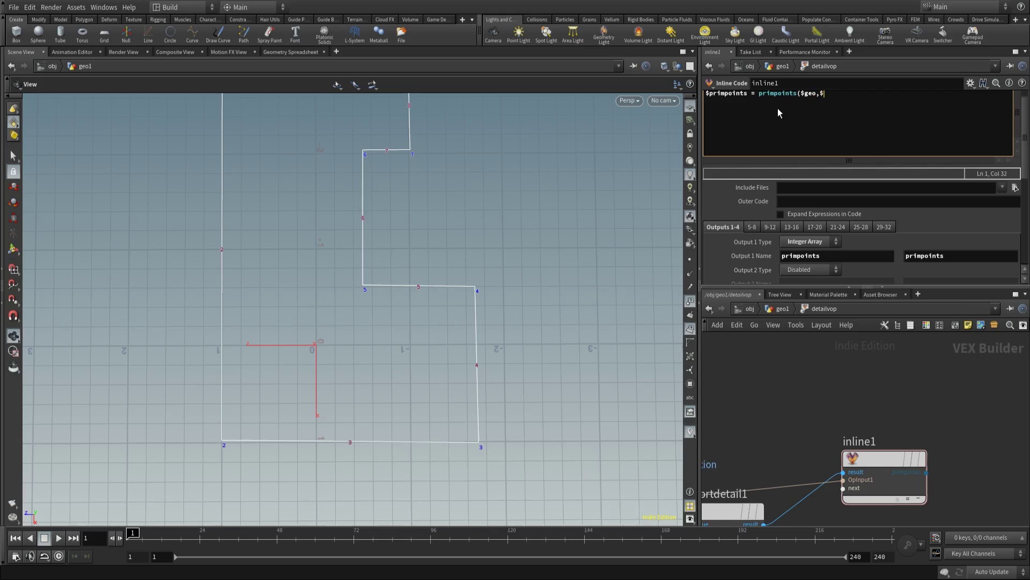
text(prim)
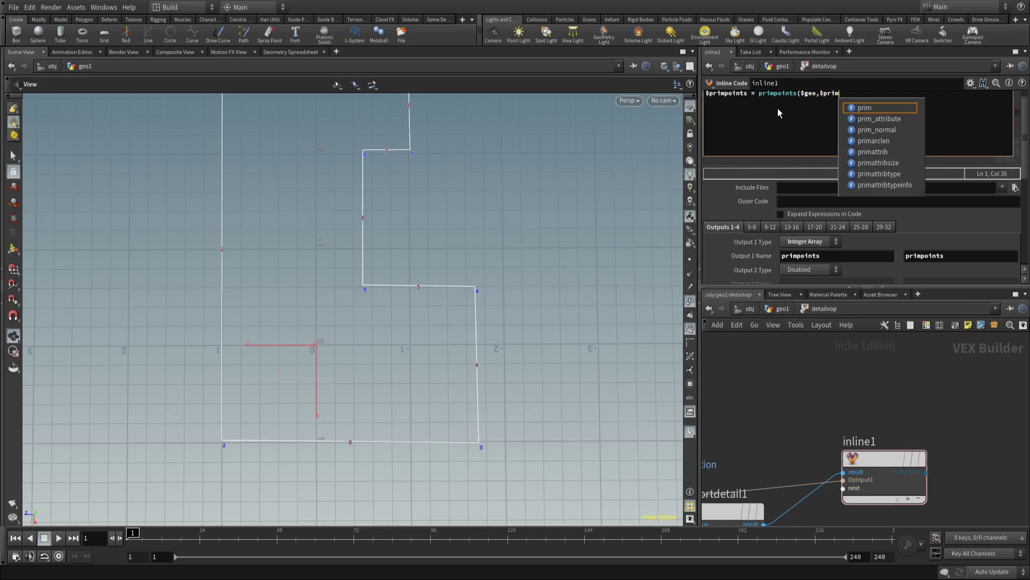
text(num))
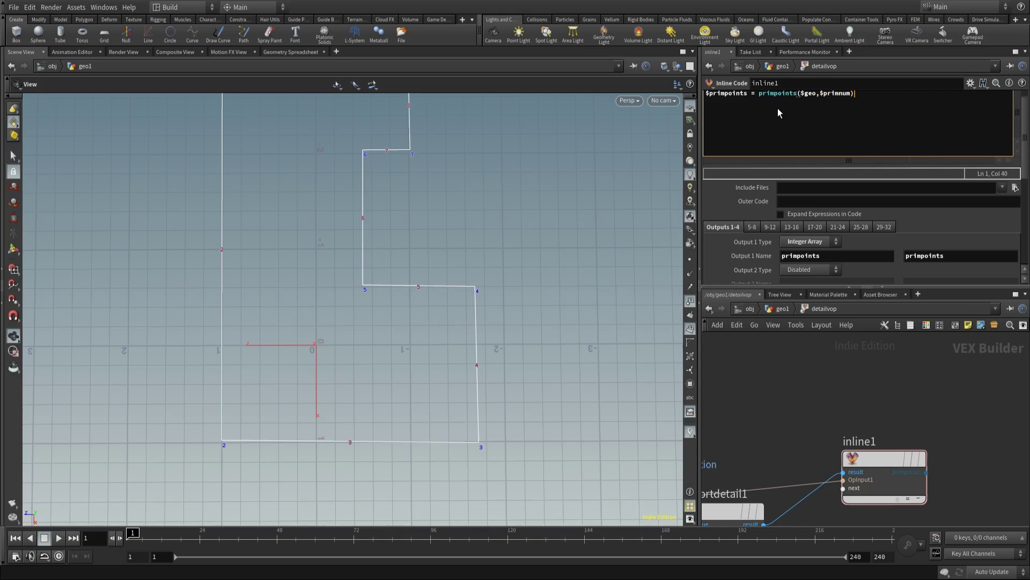
text(;)
Rename inline1's importdetail1 result input to primnum
middle_drag(816, 417, 846, 367)
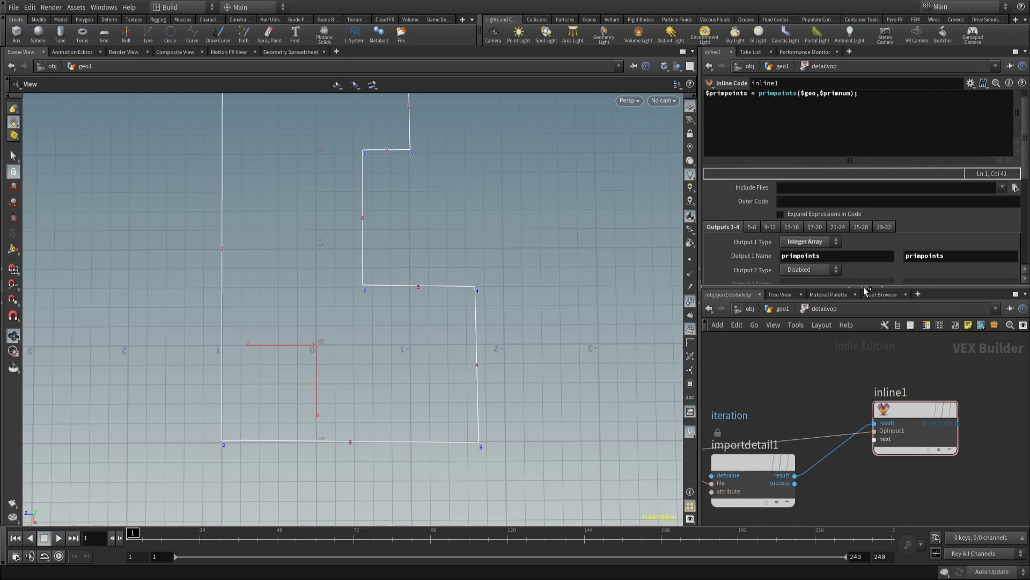
drag(864, 288, 864, 397)
scroll(888, 279, down, 3)
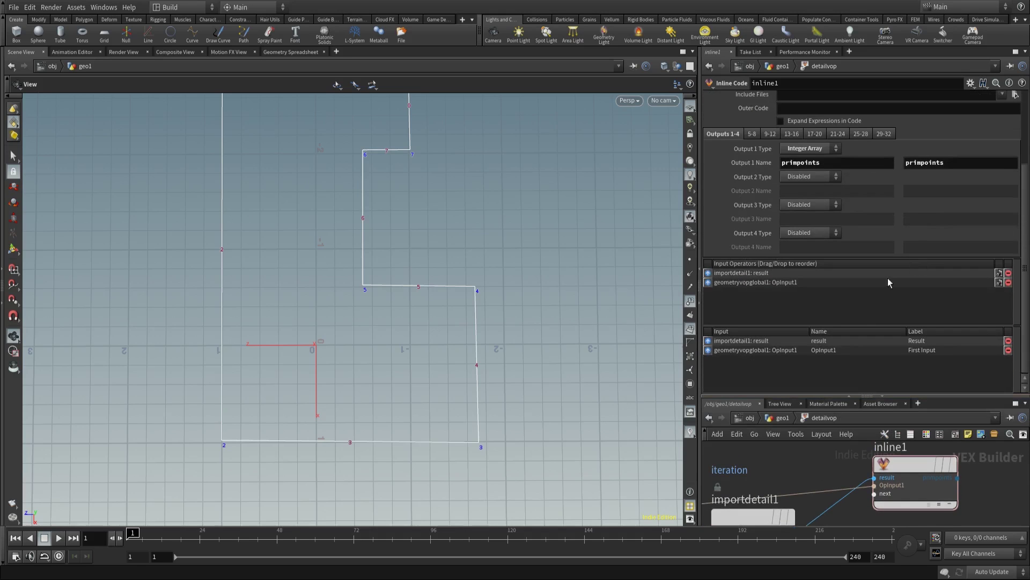
double_click(822, 340)
key(BackSpace)
text(pri)
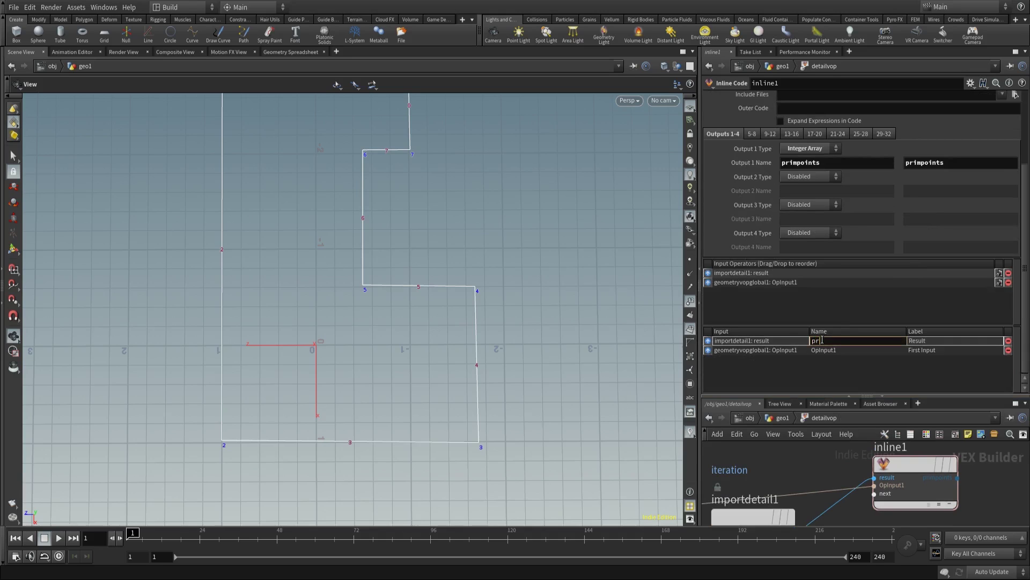
text(m)
key(BackSpace)
key(BackSpace)
text(imnum)
Rename the OpInput1 input to geo and recentre the VEX network
double_click(832, 350)
text(geo)
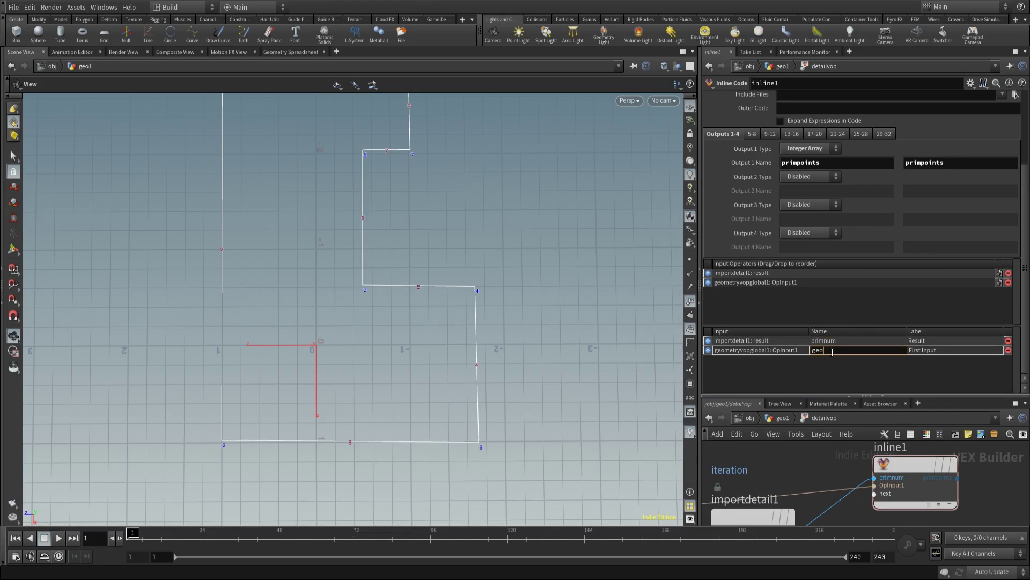
key(Return)
drag(899, 395, 859, 300)
scroll(945, 129, up, 10)
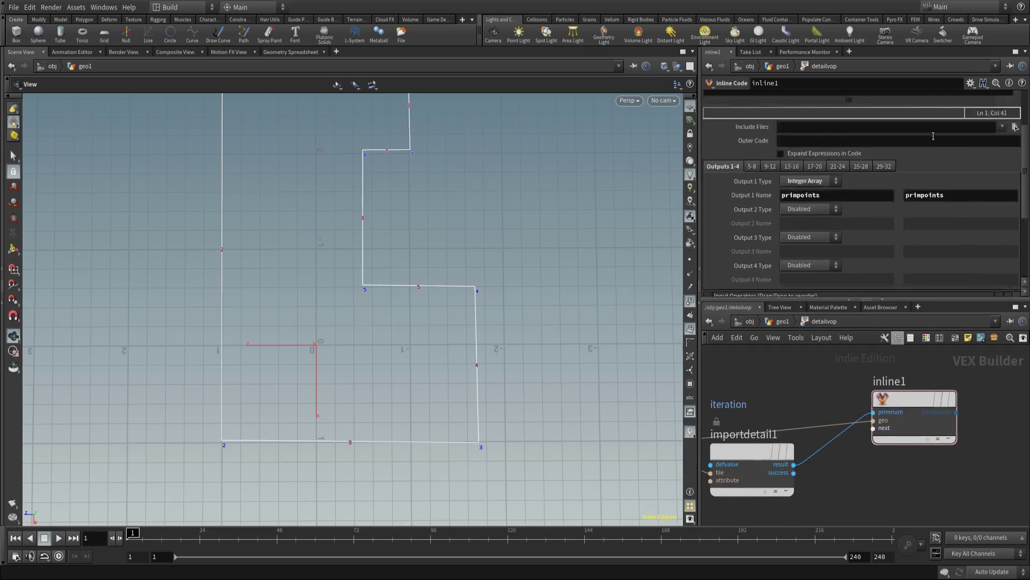
drag(903, 407, 902, 425)
scroll(869, 208, up, 3)
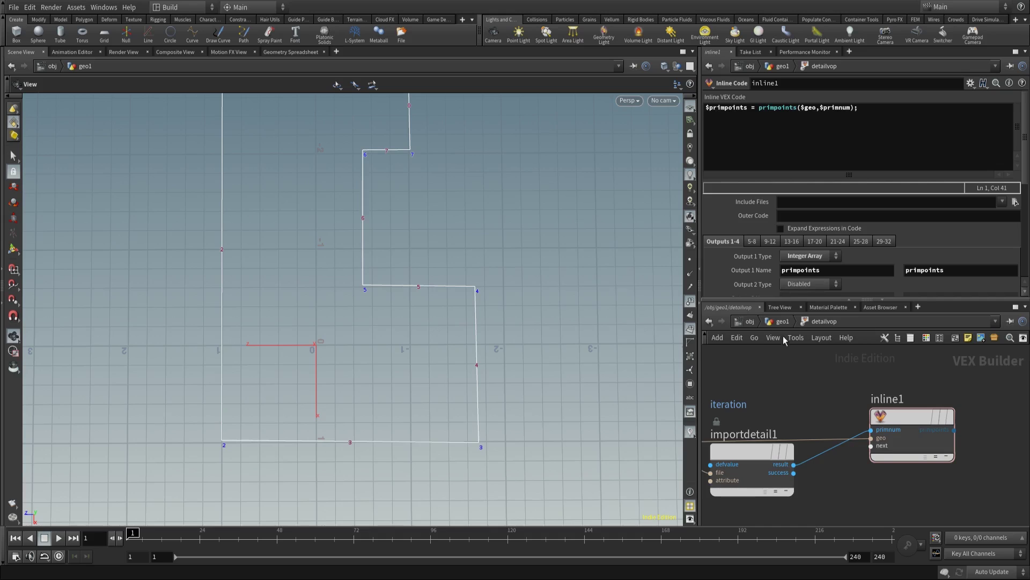
middle_drag(792, 369, 866, 433)
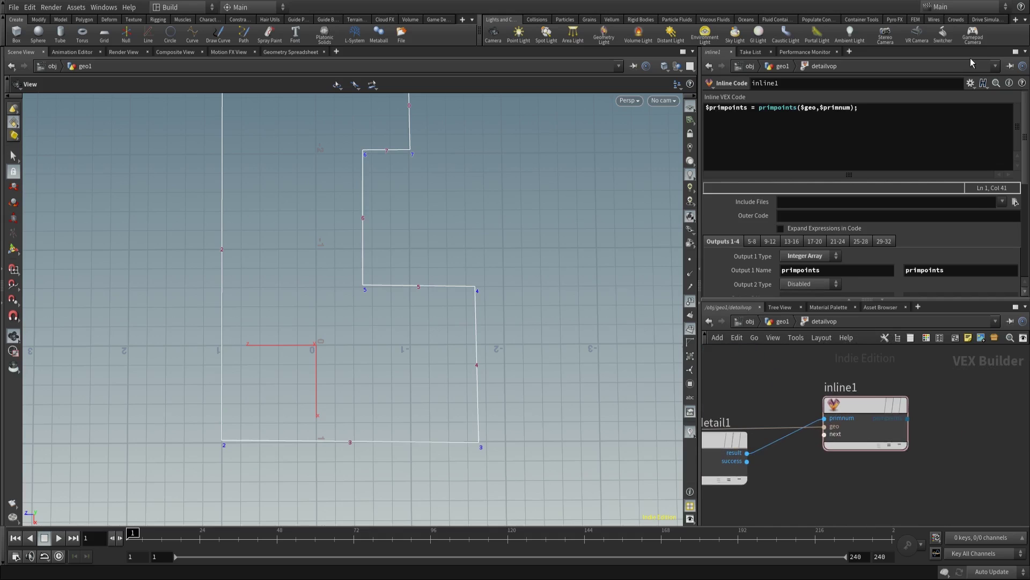
click(970, 83)
Save inline1's parameters as 'New Preset' in a writable location after the permission error
mouse_move(879, 187)
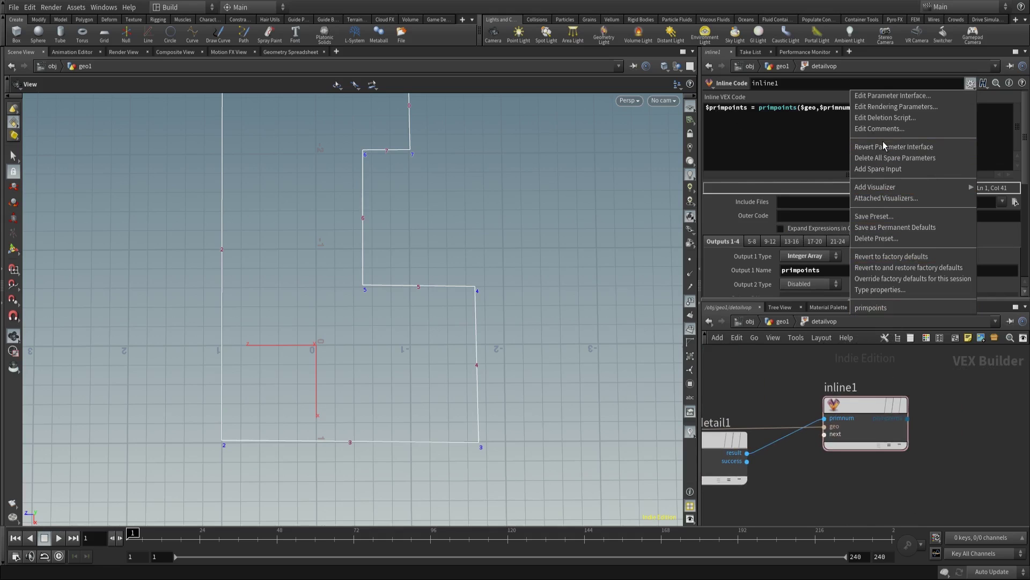
click(879, 217)
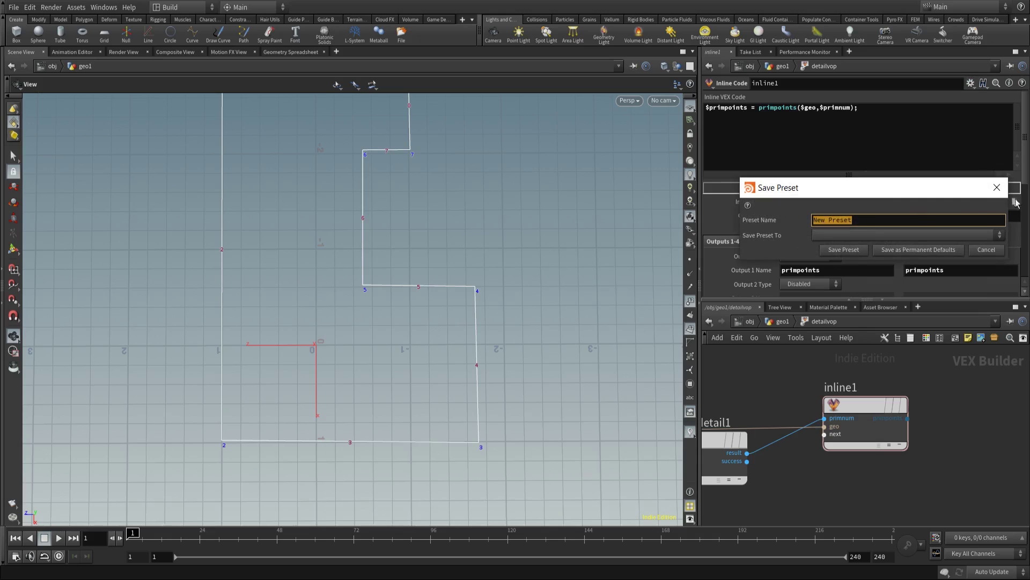
click(852, 250)
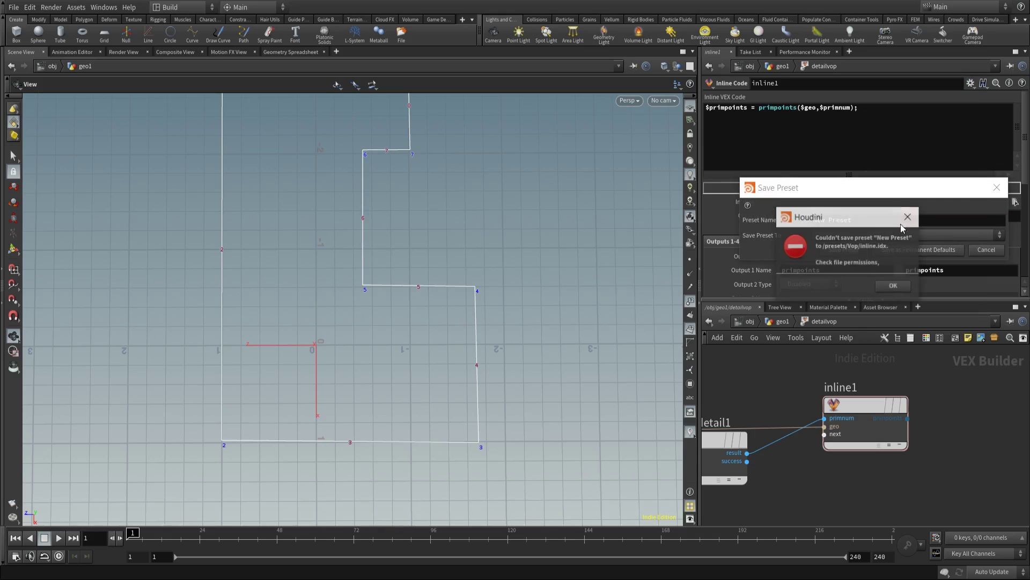
click(908, 217)
click(912, 235)
click(875, 258)
click(858, 251)
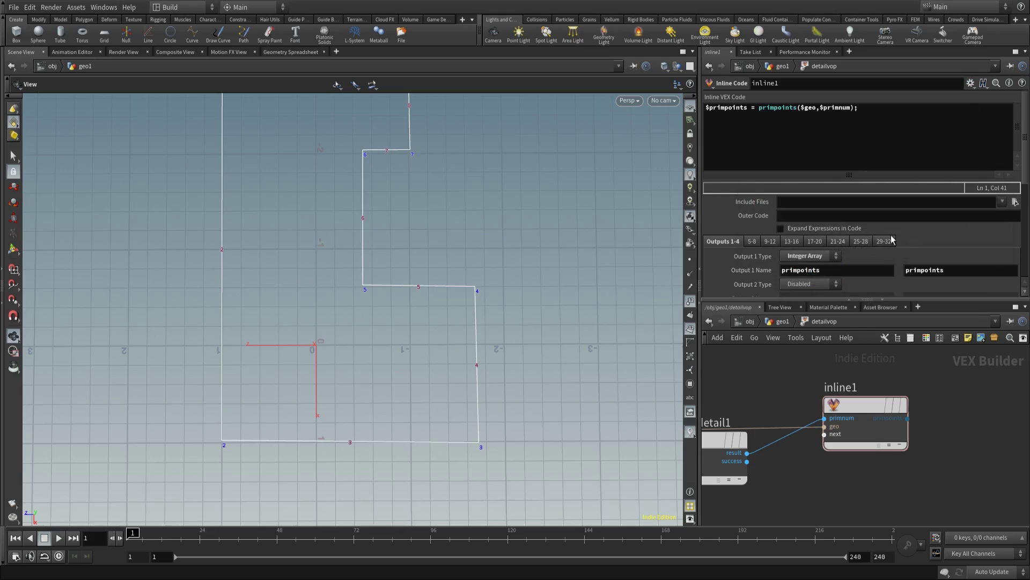
click(970, 84)
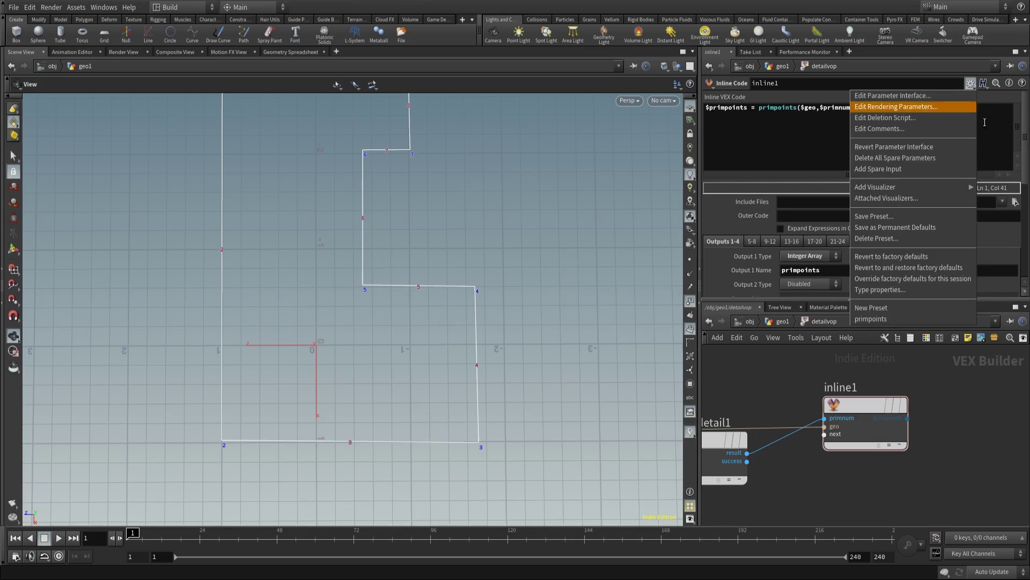
click(974, 424)
Add a Get Array Element node, getelement1, fed by inline1's primpoints output
middle_drag(909, 380, 905, 404)
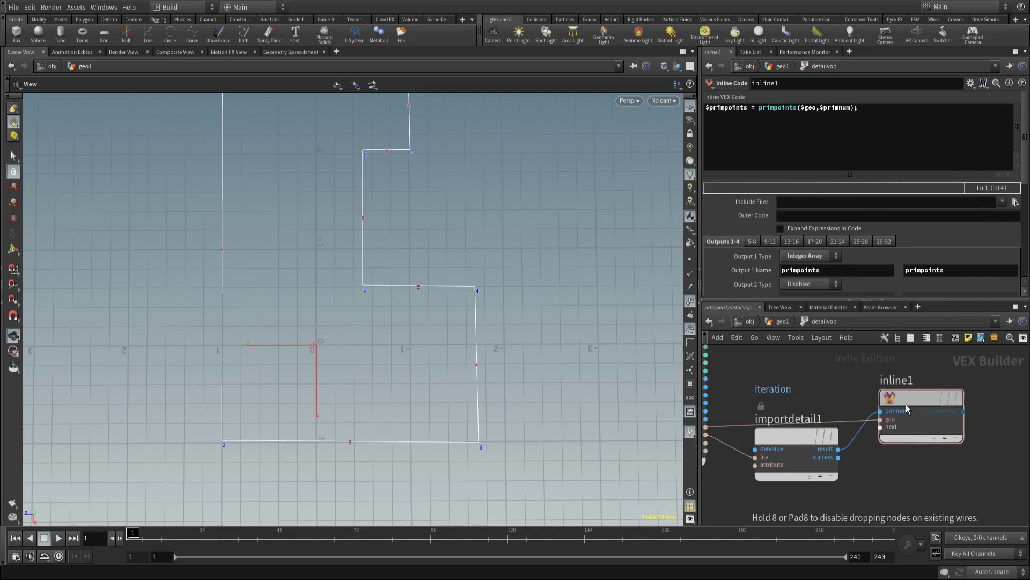
middle_drag(903, 472, 835, 462)
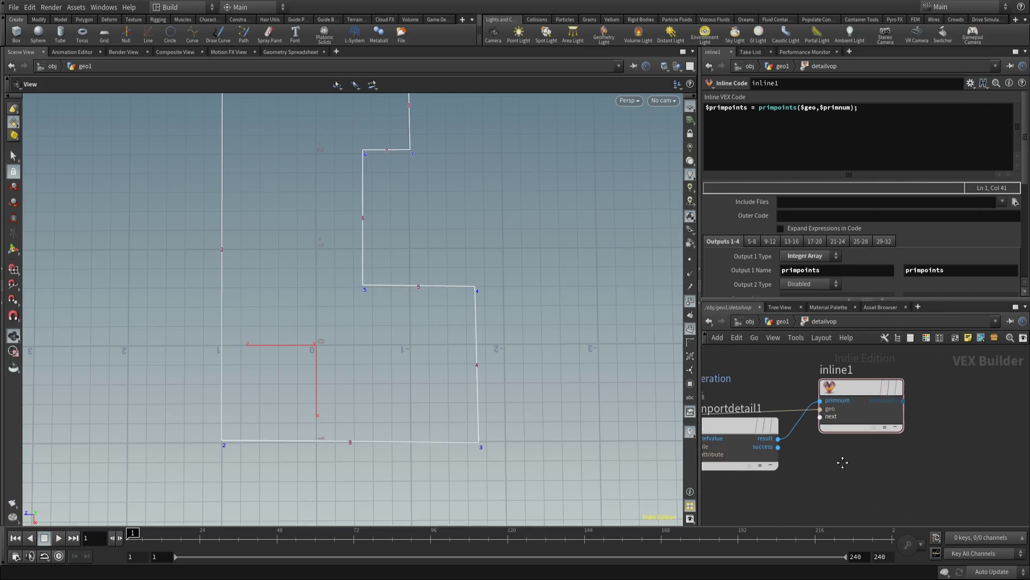
key(Tab)
text(get)
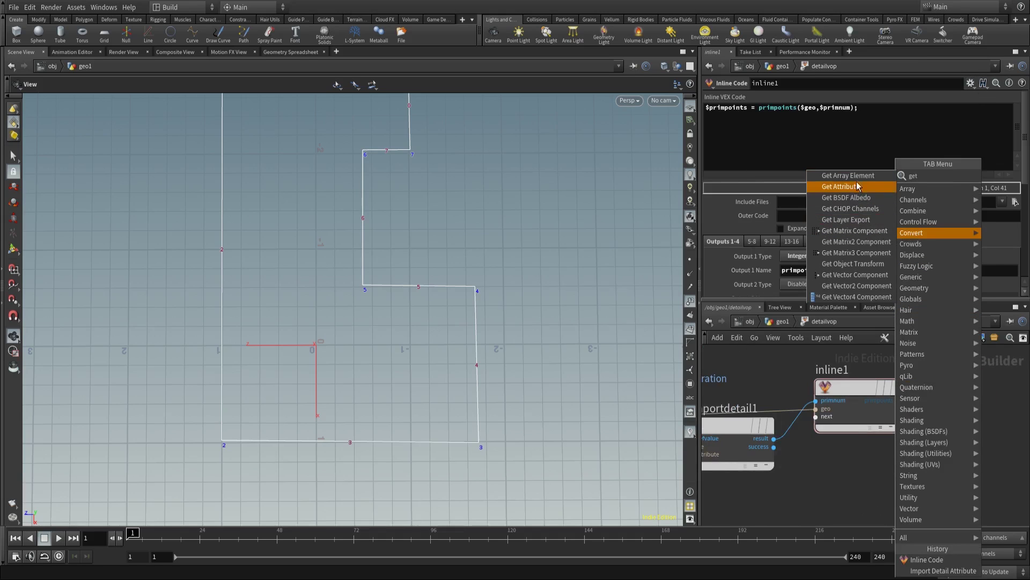
click(847, 176)
click(902, 384)
click(789, 416)
click(860, 399)
Duplicate the lookup as getelement2 and set its Index to 1
middle_drag(373, 228, 396, 269)
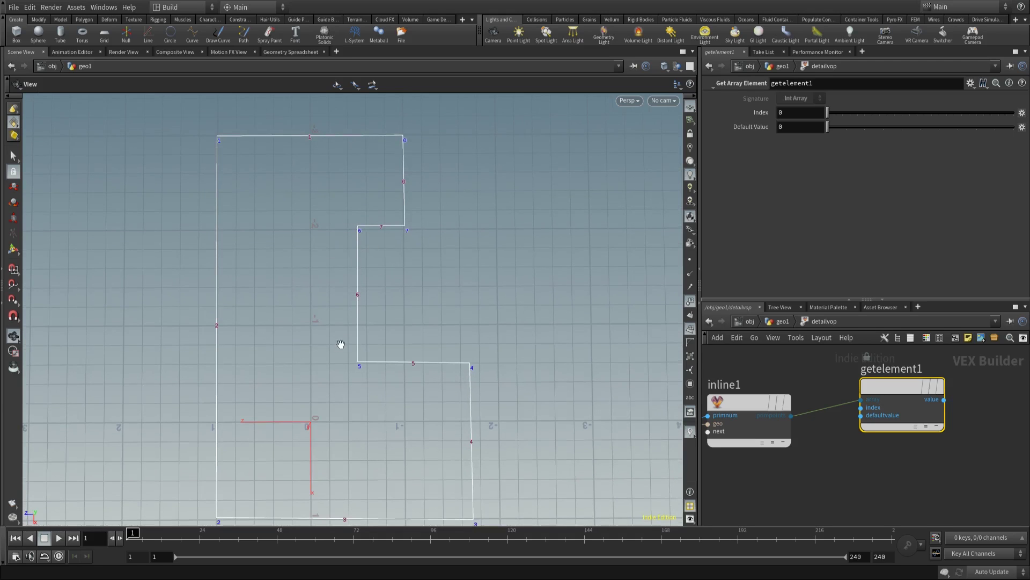
scroll(881, 453, down, 3)
drag(838, 374, 851, 453)
click(795, 110)
text(1)
key(Return)
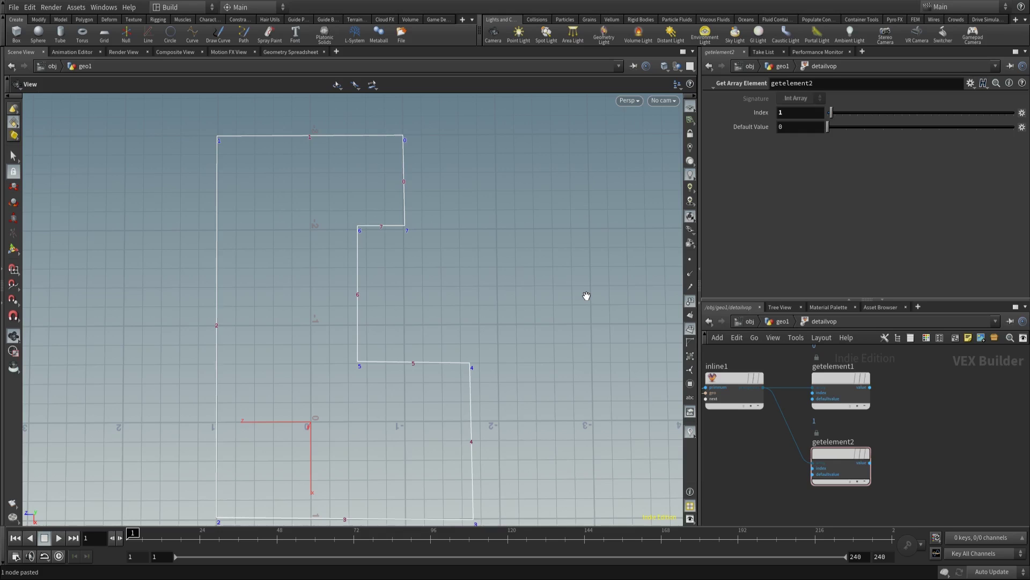
Add a Get Attribute node, getattrib1, and start wiring getelement1's value to it
middle_drag(920, 405, 886, 414)
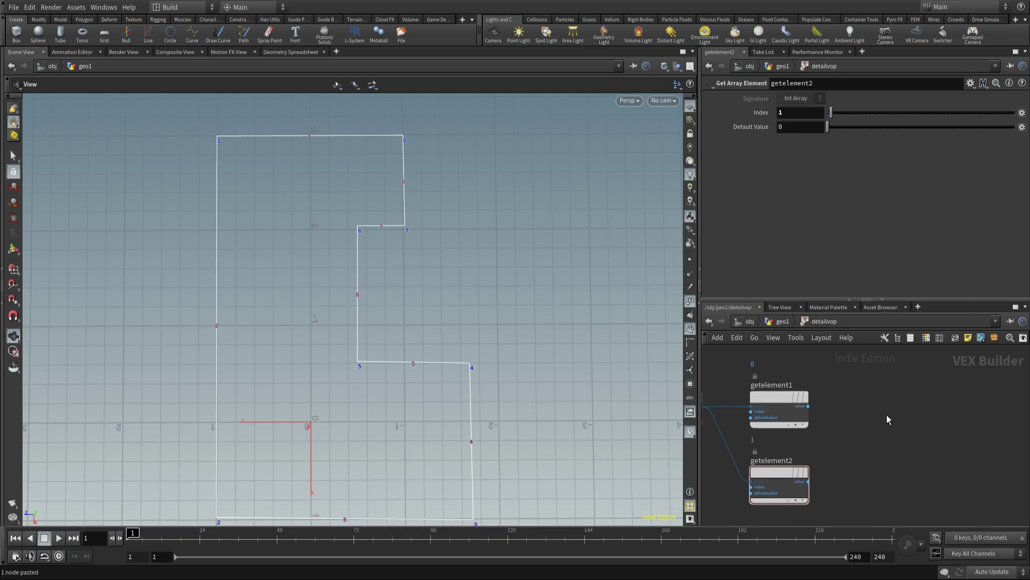
key(Tab)
text(get)
key(Down)
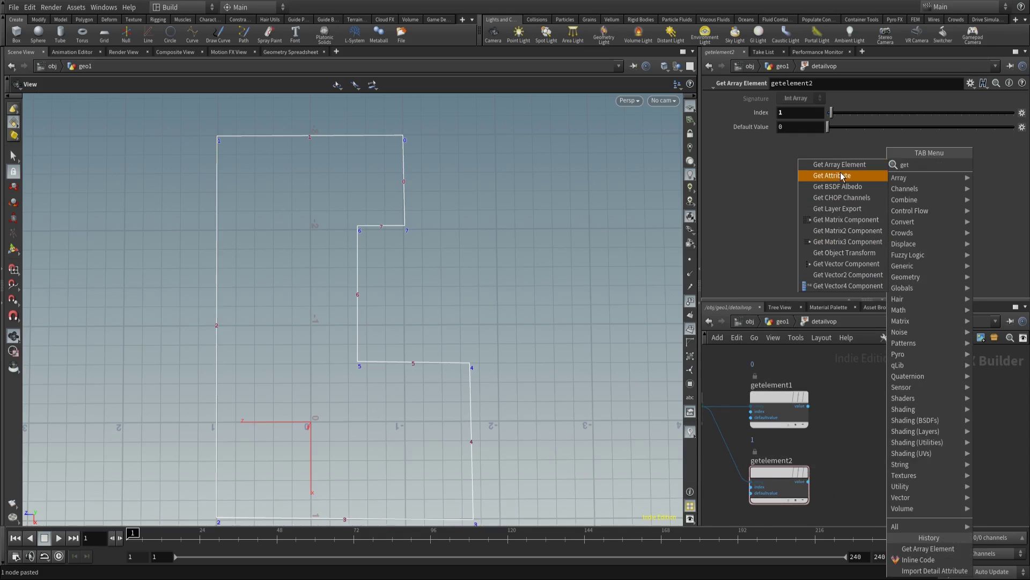
key(Return)
click(893, 398)
click(801, 405)
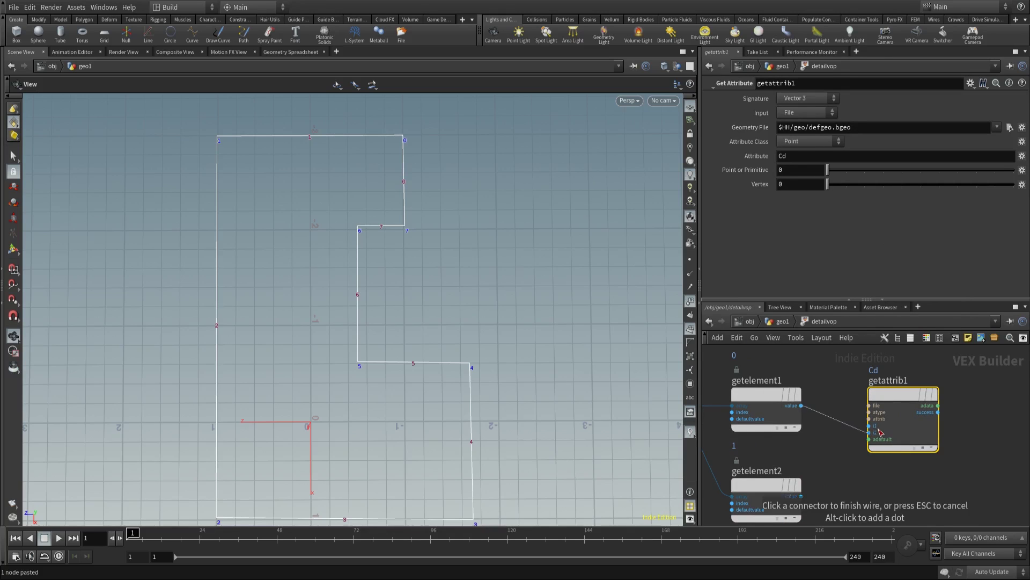
Connect getelement1 to getattrib1's i1 and read P from the First Input as Vector 3
click(868, 426)
drag(888, 392, 853, 393)
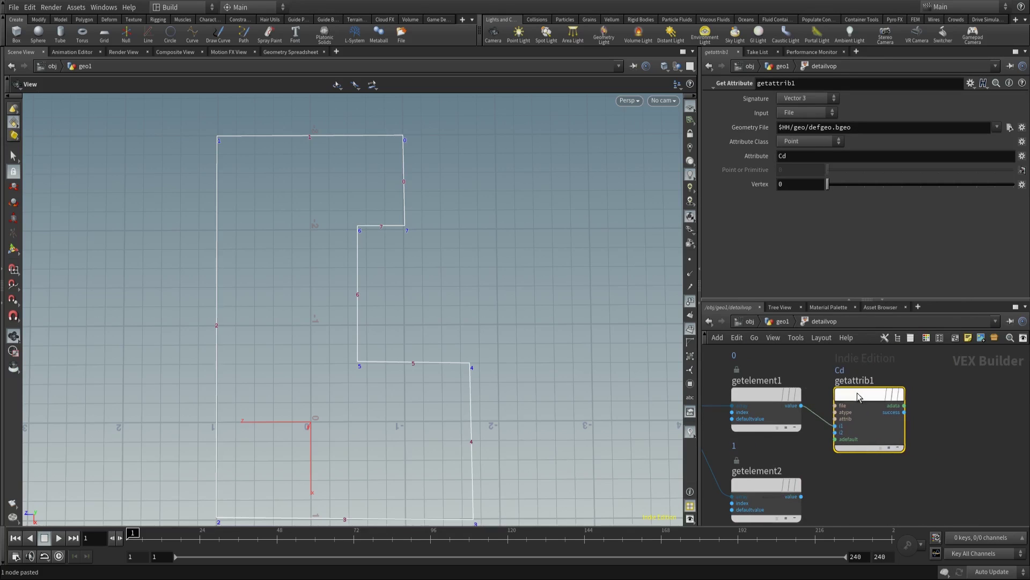
text(P)
key(Return)
click(810, 112)
click(804, 102)
click(803, 98)
click(886, 140)
Copy getattrib1 as getattrib2 and wire it to getelement2
key(ctrl+c)
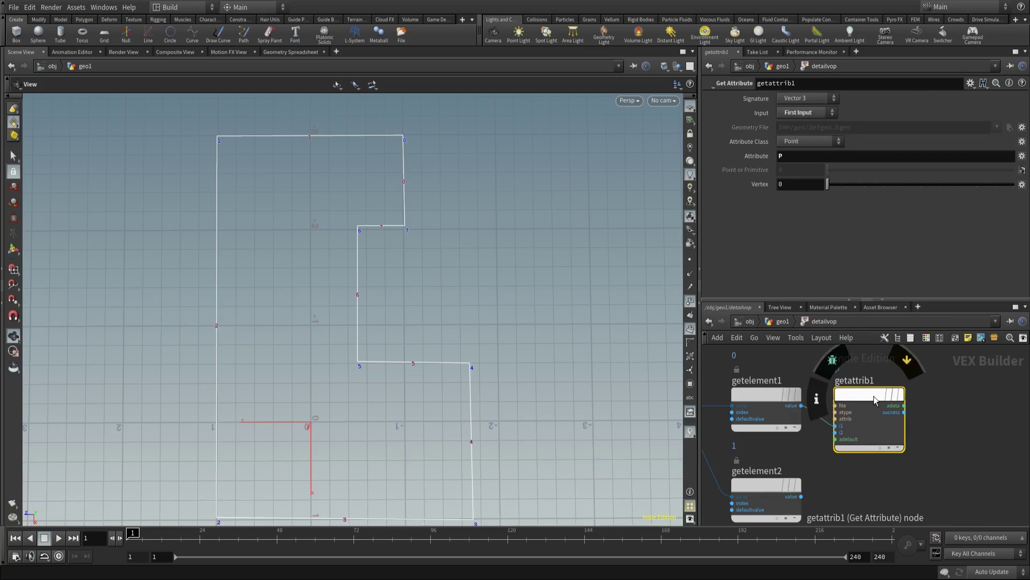
key(ctrl+v)
drag(939, 373, 855, 451)
middle_drag(953, 403, 867, 441)
scroll(862, 420, down, 2)
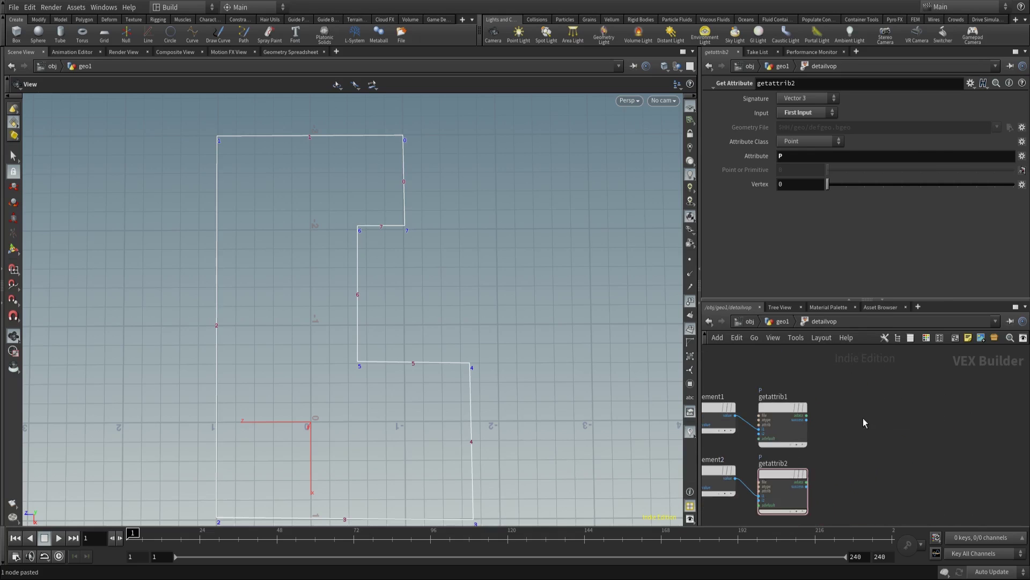
Add a Vector to Float node, vectofloat1, to the network
key(Tab)
text(vector to f)
key(Return)
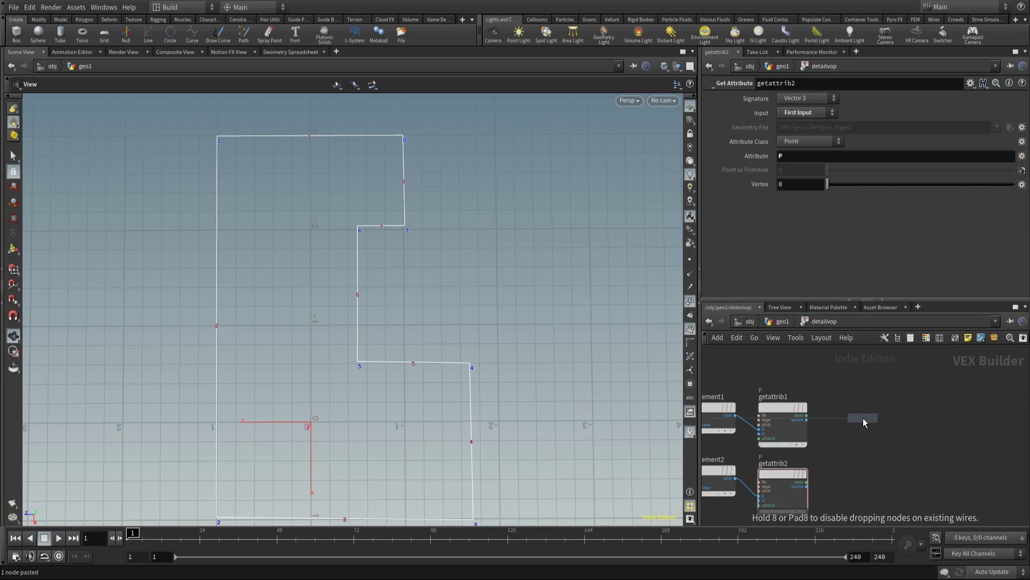
click(844, 428)
Wire getattrib1's adata into vectofloat1 and make a wired copy, vectofloat2, for getattrib2
drag(783, 416, 828, 426)
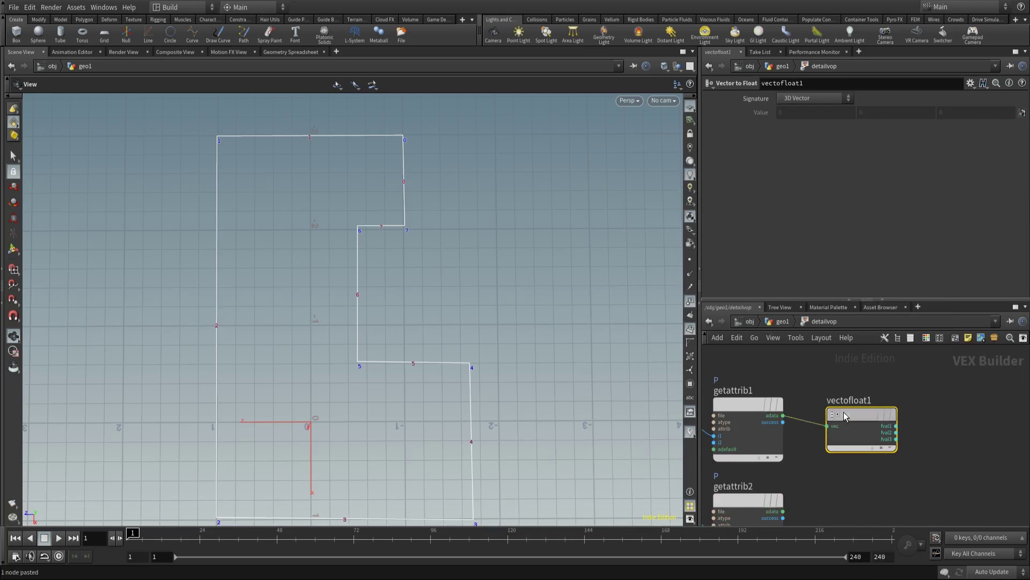
scroll(847, 429, down, 2)
alt+drag(829, 387, 826, 427)
scroll(830, 475, up, 3)
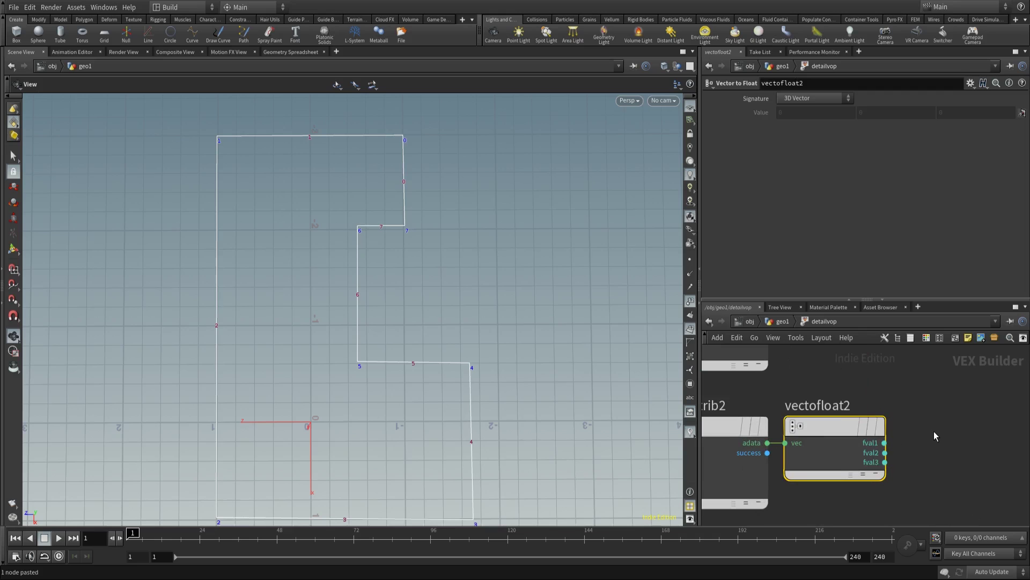
scroll(912, 445, down, 5)
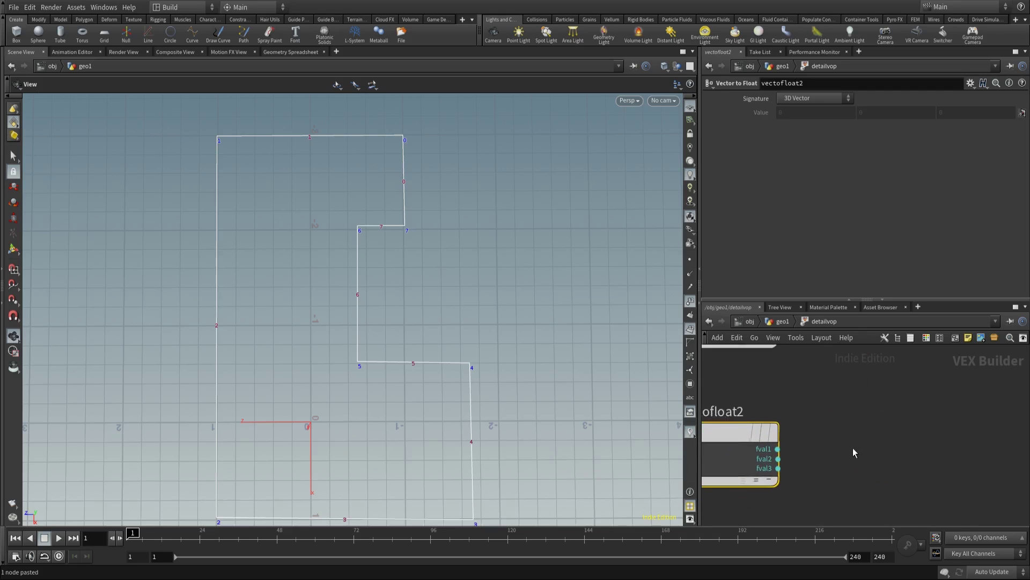
scroll(445, 327, up, 10)
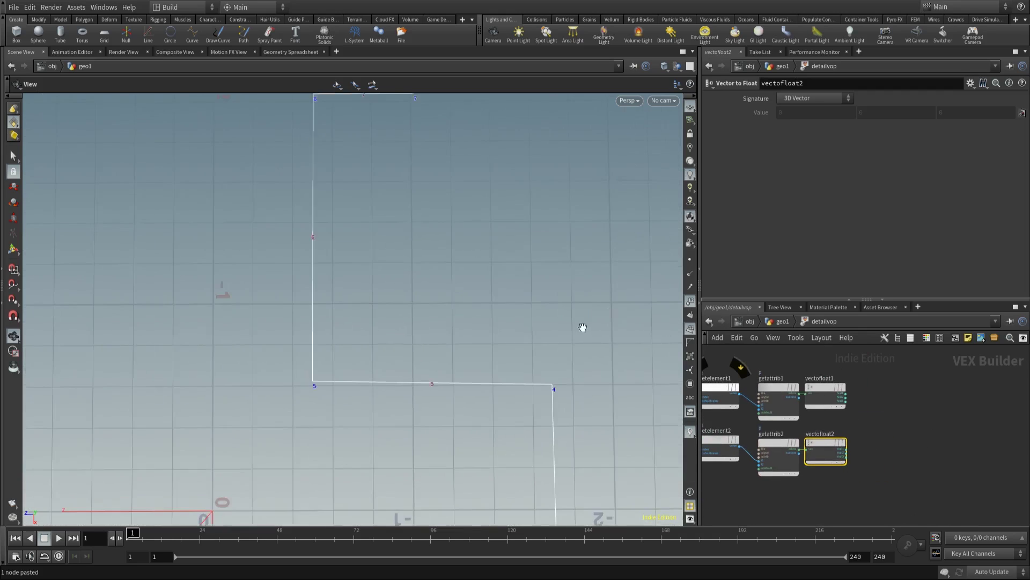
scroll(402, 369, up, 2)
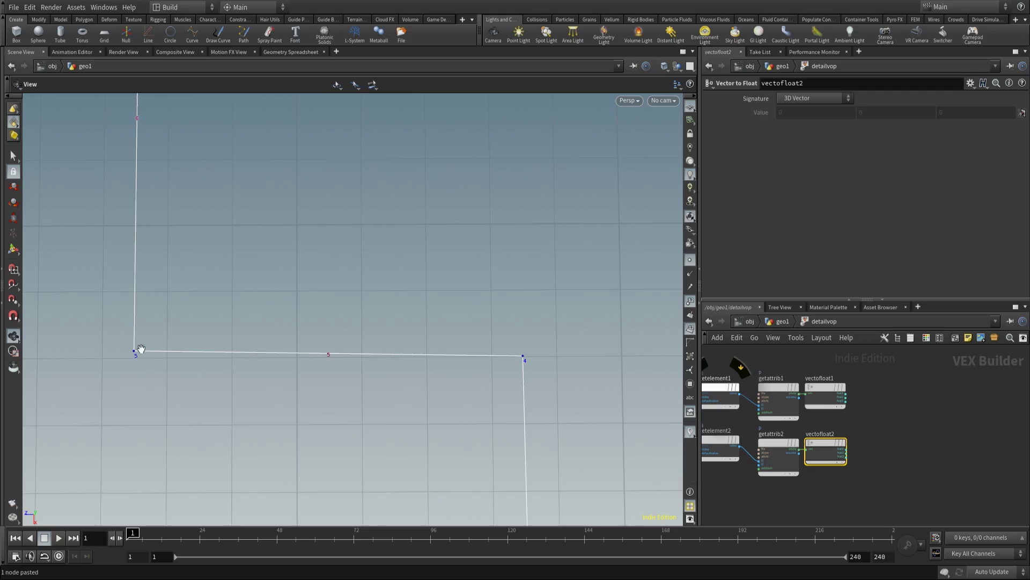
Tumble and pan the viewport to inspect the curve's corners
mouse_move(133, 359)
mouse_down()
mouse_move(143, 356)
mouse_move(129, 301)
mouse_move(119, 370)
mouse_up()
drag(145, 421, 125, 349)
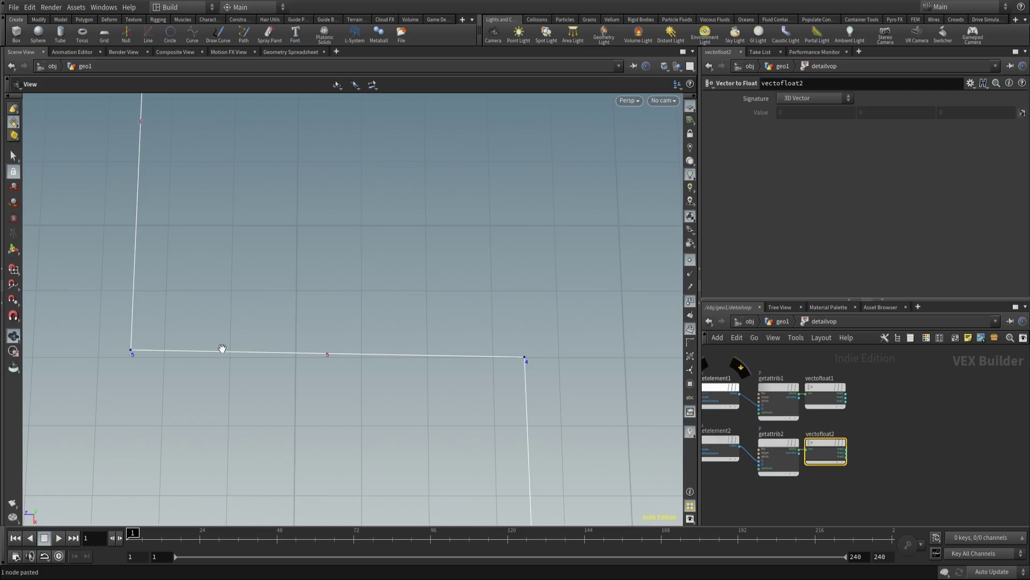
drag(207, 374, 356, 343)
middle_drag(356, 343, 313, 330)
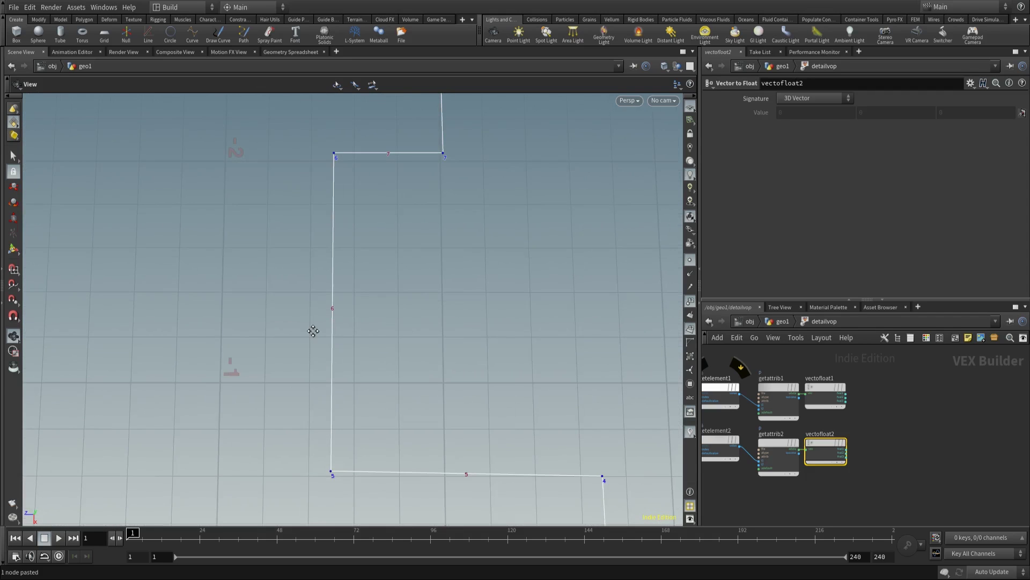
middle_drag(332, 275, 248, 283)
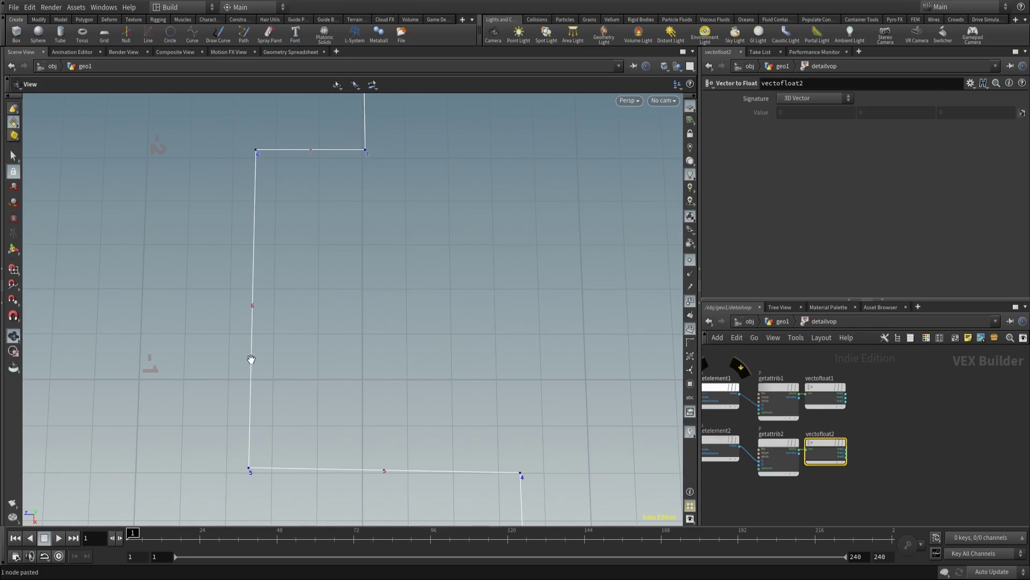
middle_drag(382, 356, 260, 272)
scroll(290, 290, down, 3)
middle_drag(876, 421, 805, 420)
Add distance1 measuring between vectofloat1's and vectofloat2's fval1 outputs
key(Tab)
text(dist)
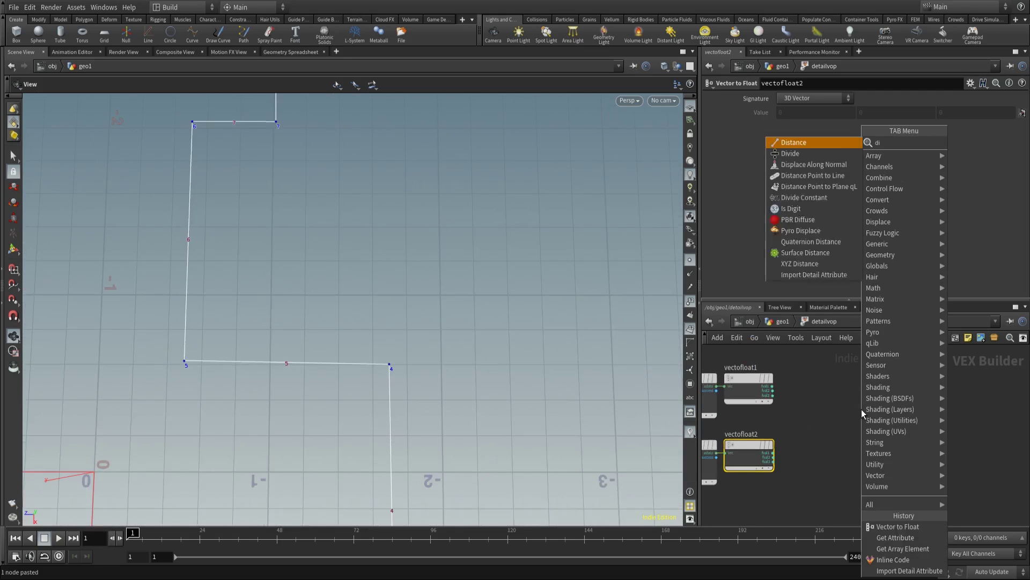
key(Return)
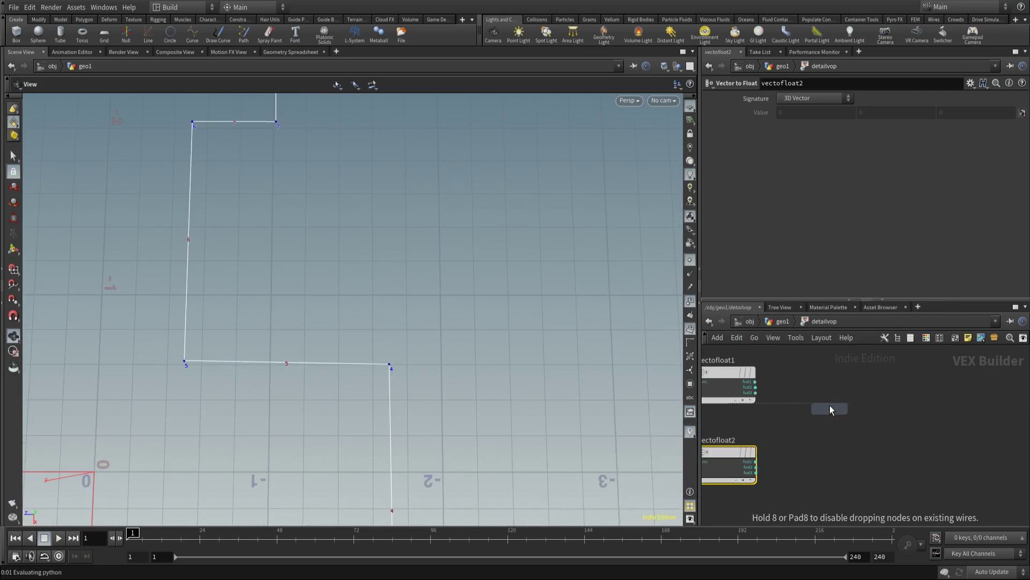
click(832, 405)
click(755, 382)
click(806, 402)
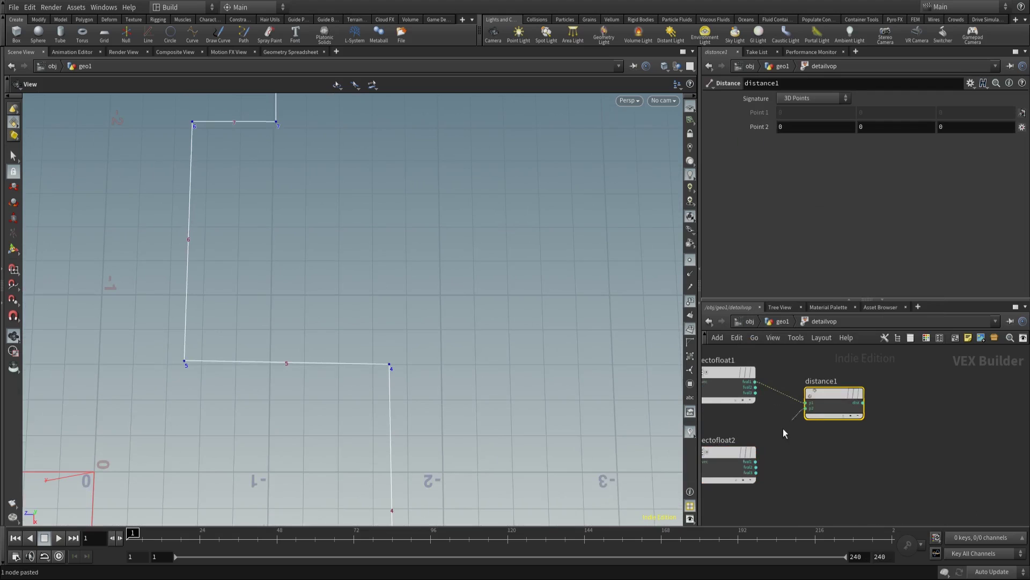
click(807, 408)
click(755, 462)
drag(826, 402, 801, 382)
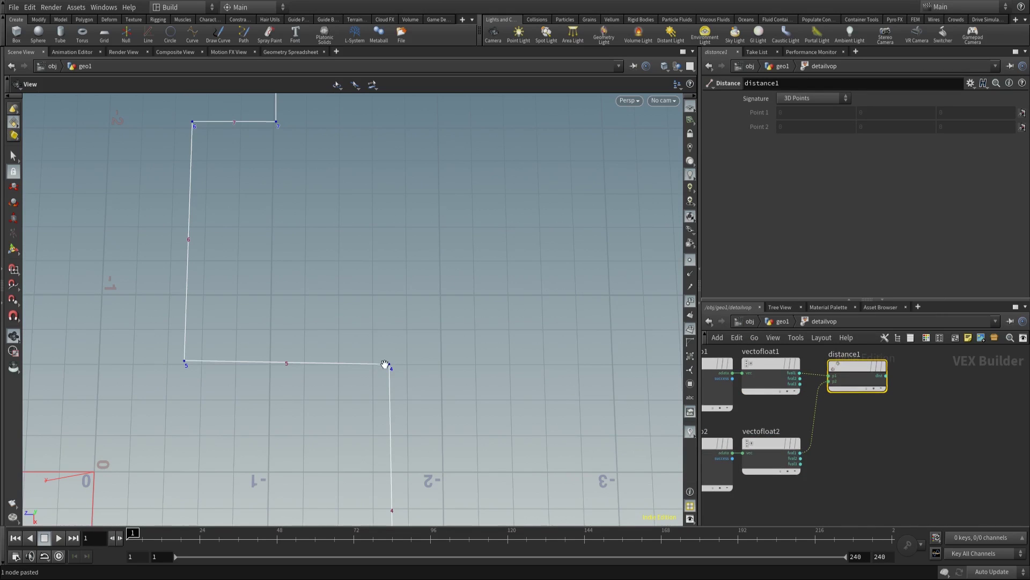
Duplicate it as distance2 and rewire it to both vectofloat nodes' fval3 outputs
alt+drag(851, 368, 860, 429)
click(801, 384)
click(838, 435)
click(838, 440)
click(800, 464)
middle_drag(921, 446, 887, 463)
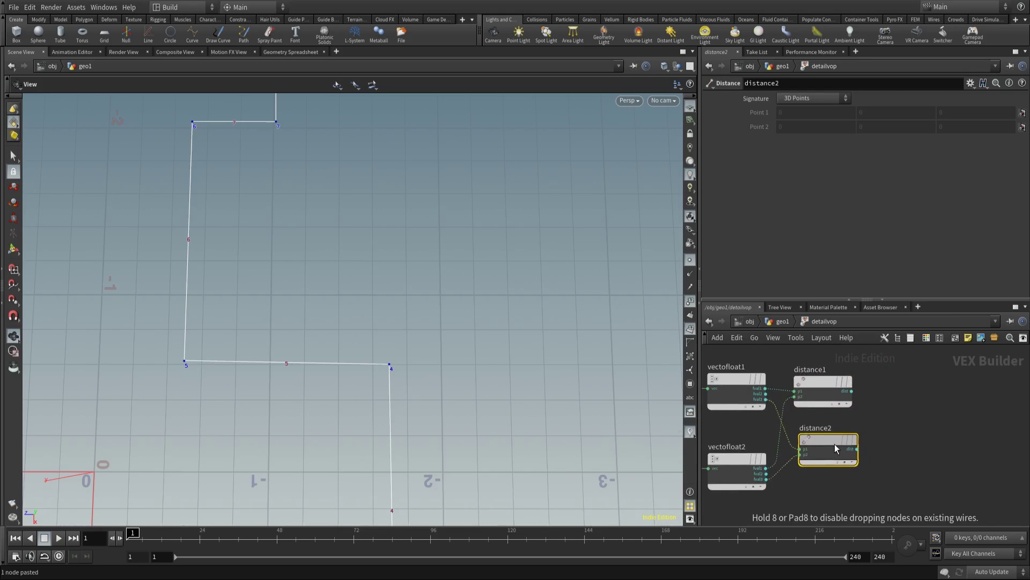
scroll(886, 419, down, 3)
key(Tab)
key(Escape)
scroll(843, 435, up, 2)
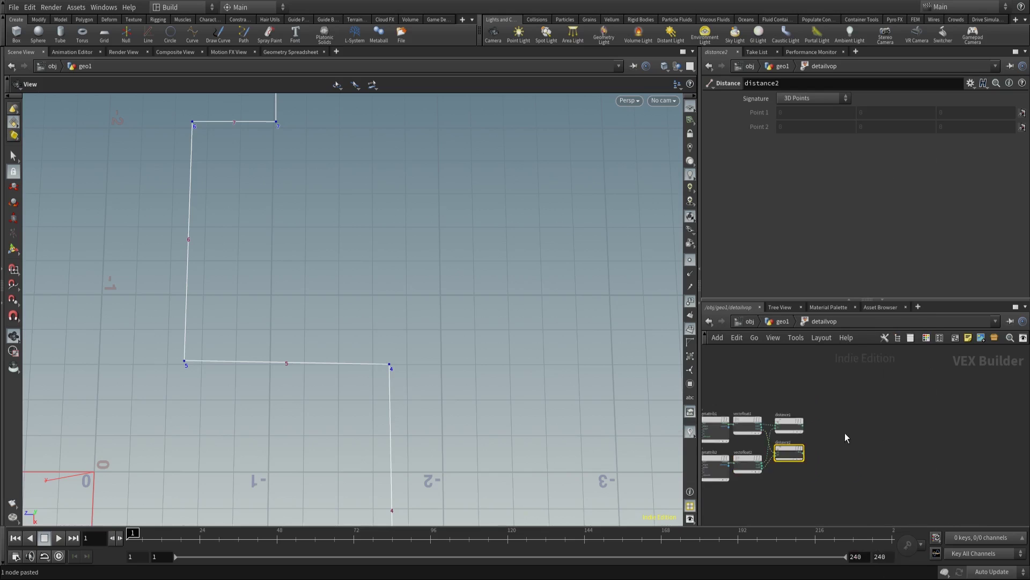
key(Tab)
Add a Compare node testing distance1 Less Than distance2
text(comp)
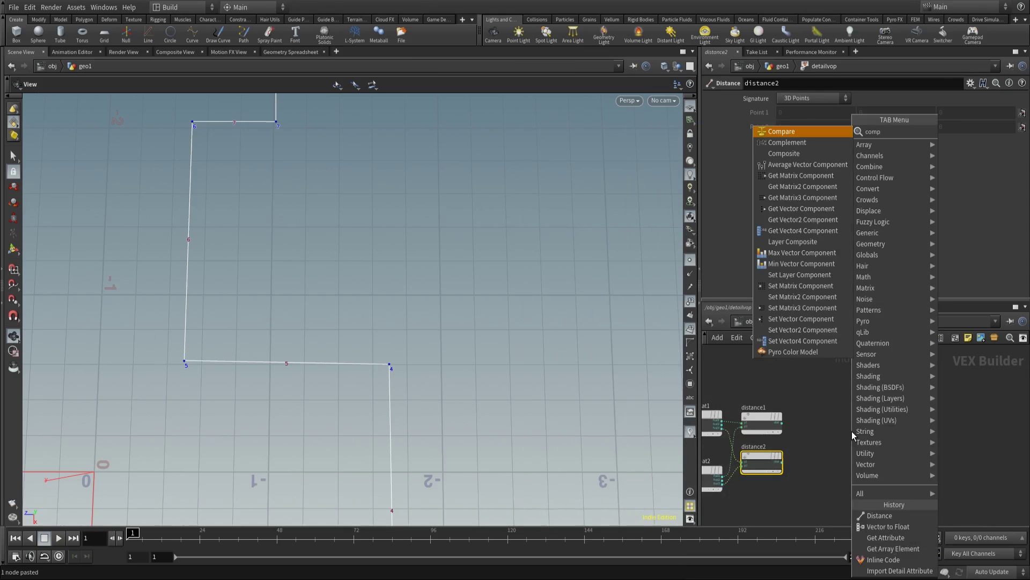
key(Return)
click(851, 430)
scroll(788, 426, up, 2)
drag(793, 424, 794, 479)
drag(894, 434, 867, 411)
click(790, 99)
click(796, 120)
Add a Mix node near getattrib2 and vectofloat2
middle_drag(878, 493, 894, 424)
scroll(924, 434, down, 2)
key(Tab)
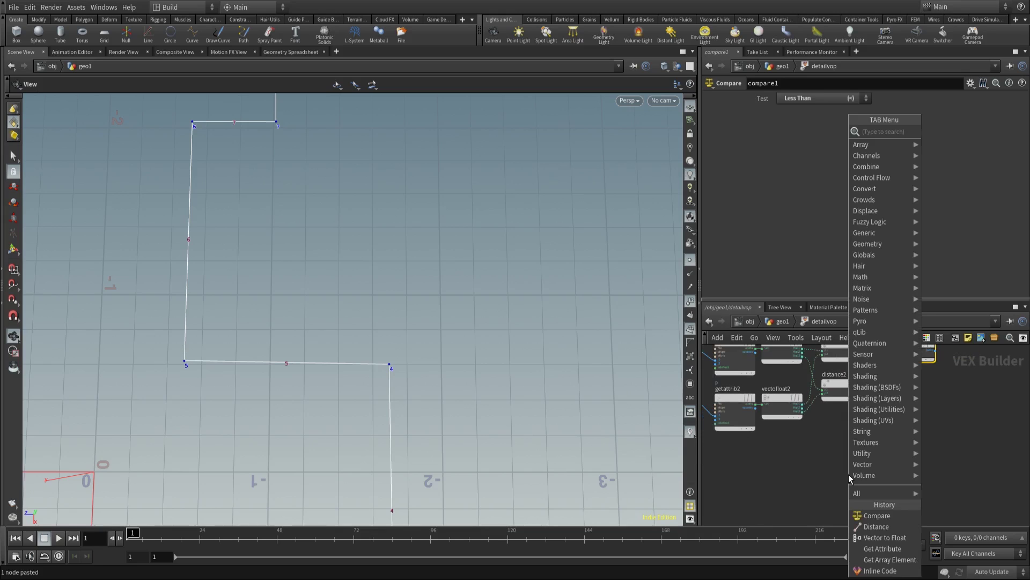
text(mix)
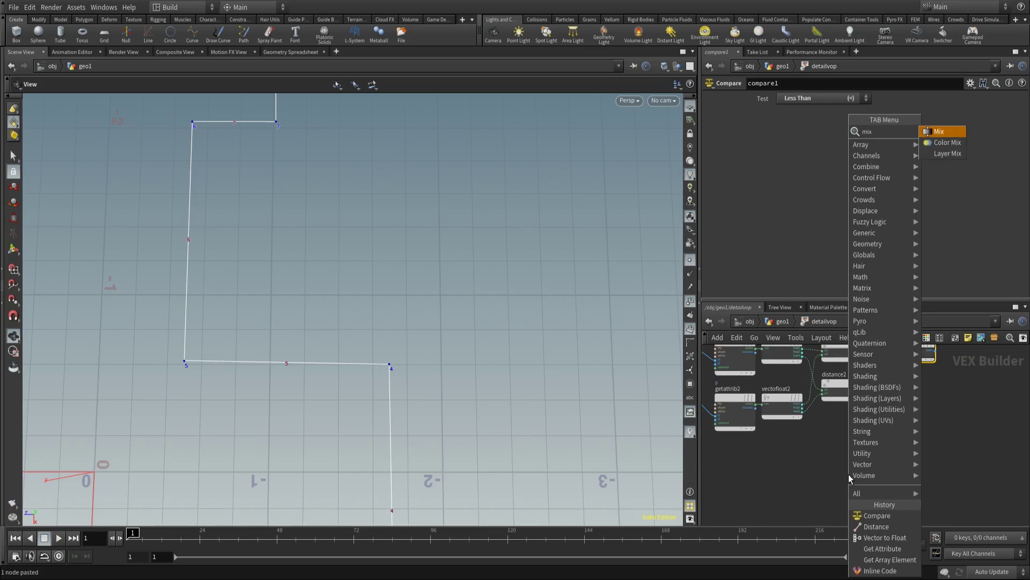
key(Return)
click(888, 445)
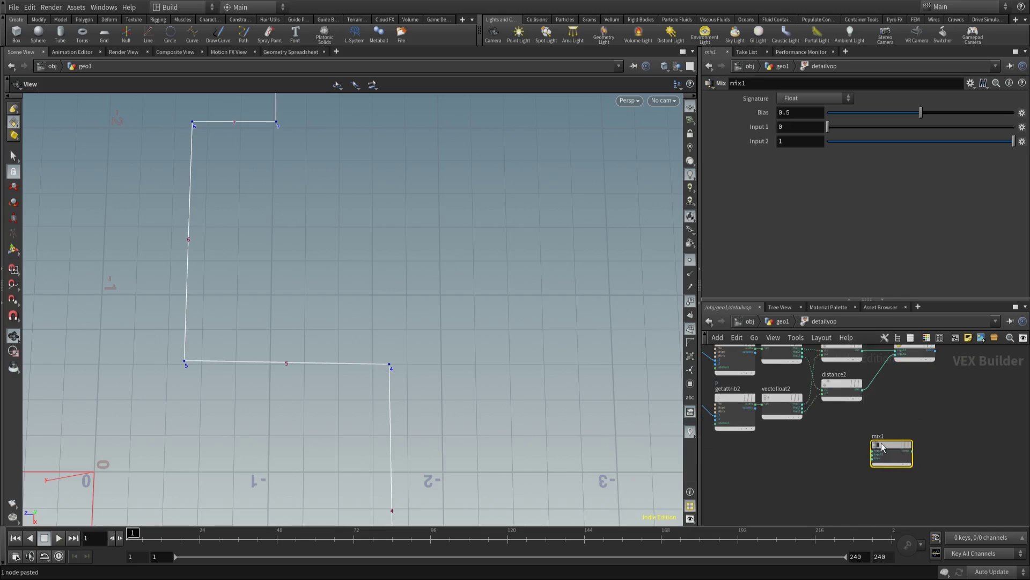
Wire fval2 and fval1 into mix1's input1 and input2, placing mix1 near the Vector to Float node
scroll(828, 423, up, 3)
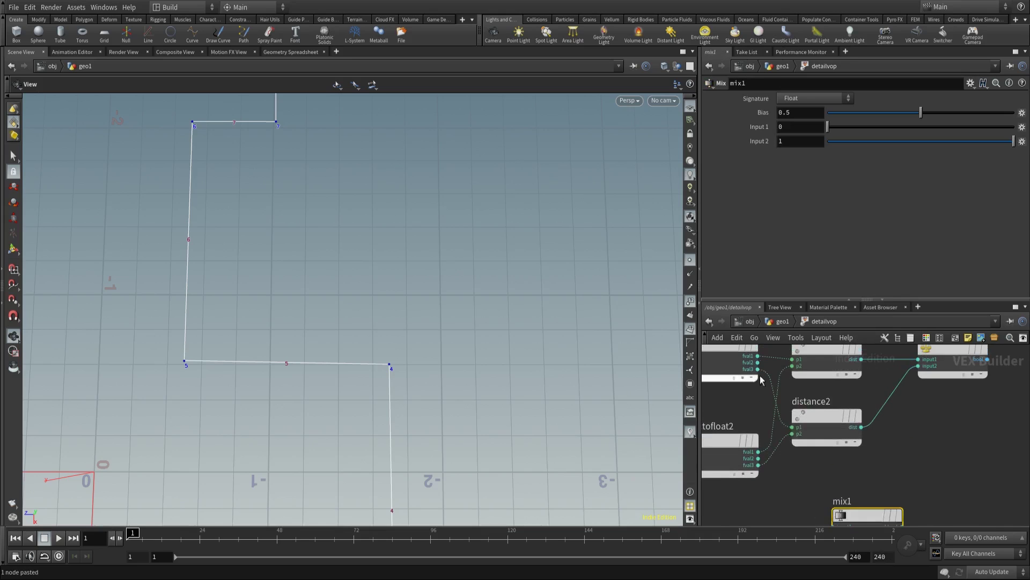
click(757, 363)
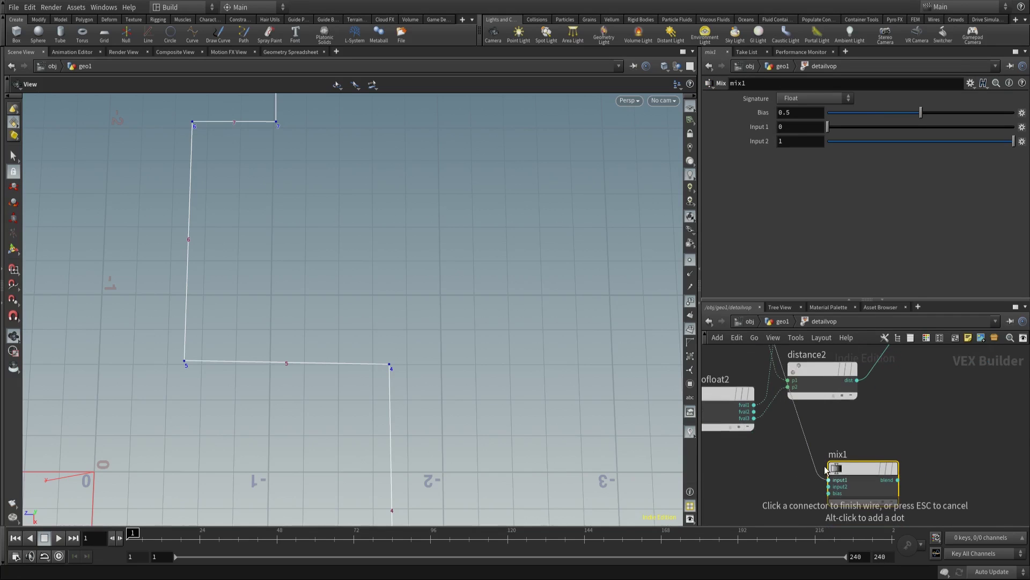
click(829, 480)
click(830, 486)
click(754, 405)
scroll(805, 449, down, 2)
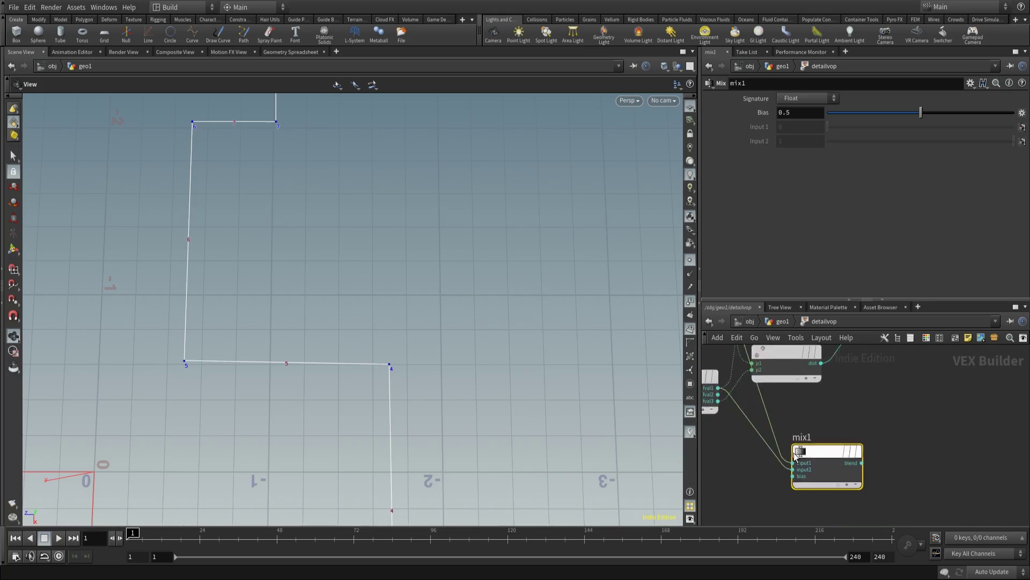
drag(805, 448, 796, 487)
Wire vectofloat2's float outputs into mix2's inputs
scroll(796, 487, up, 2)
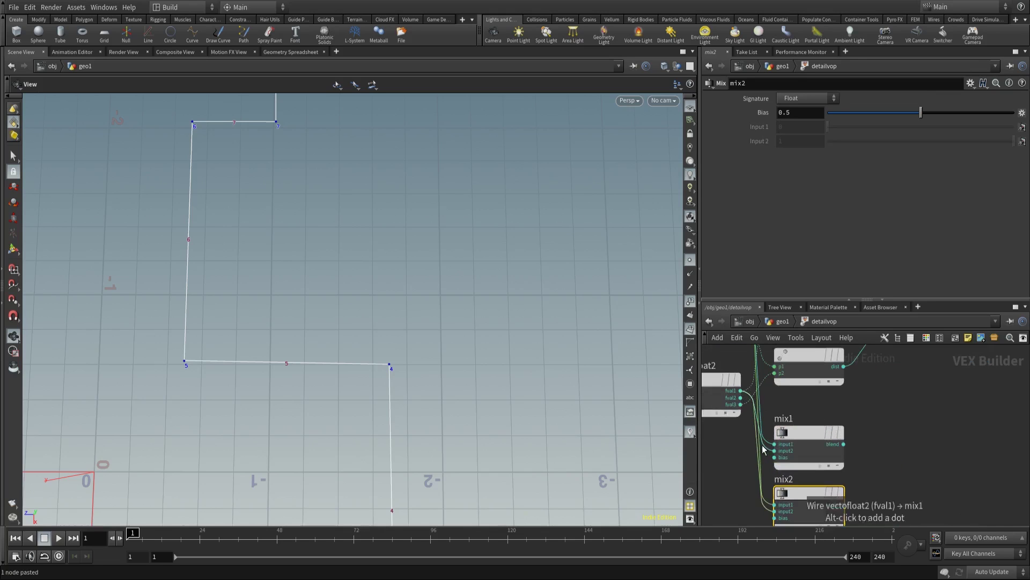
click(732, 408)
click(742, 405)
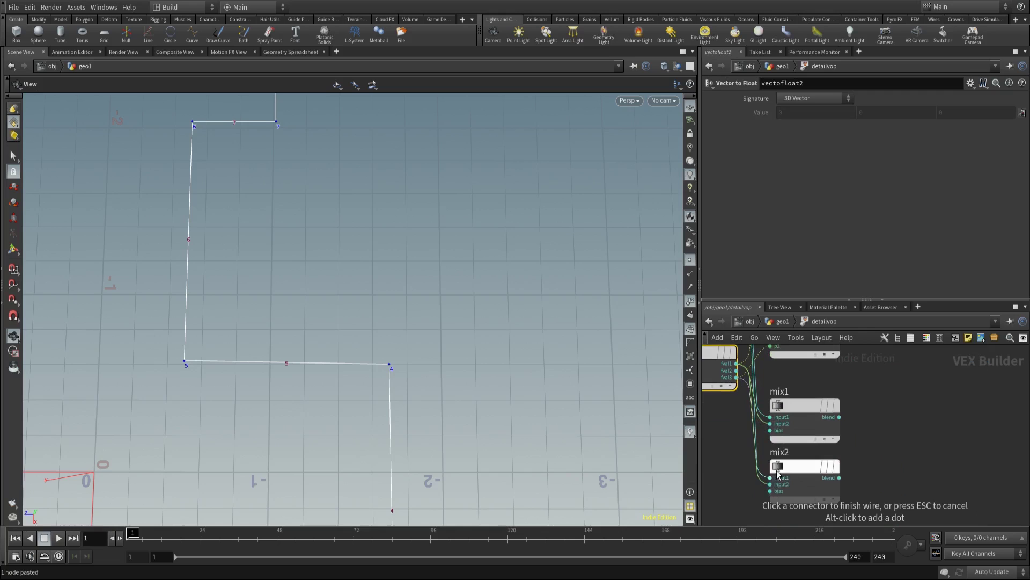
click(772, 431)
drag(765, 425, 762, 456)
mouse_move(753, 486)
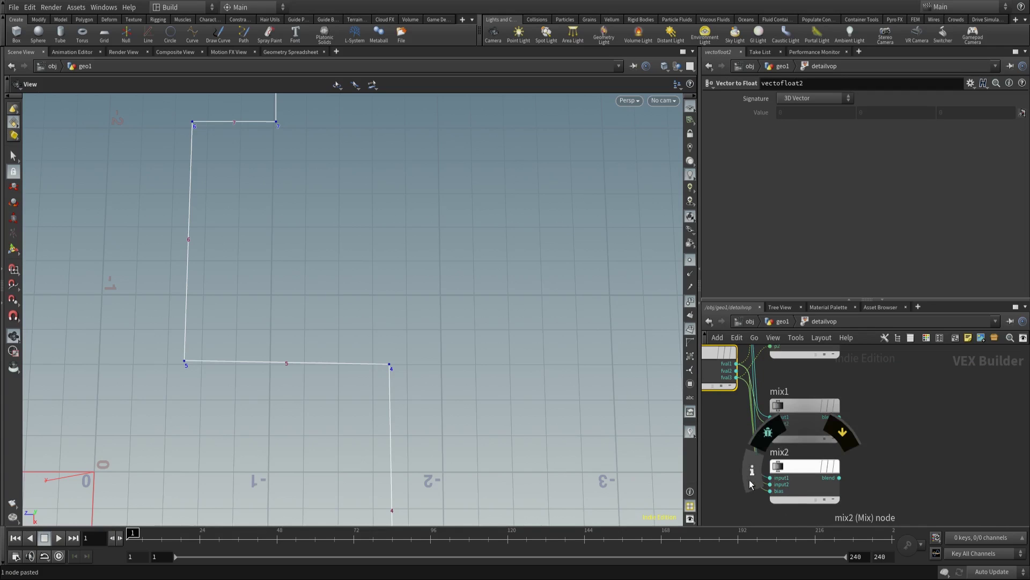
click(771, 484)
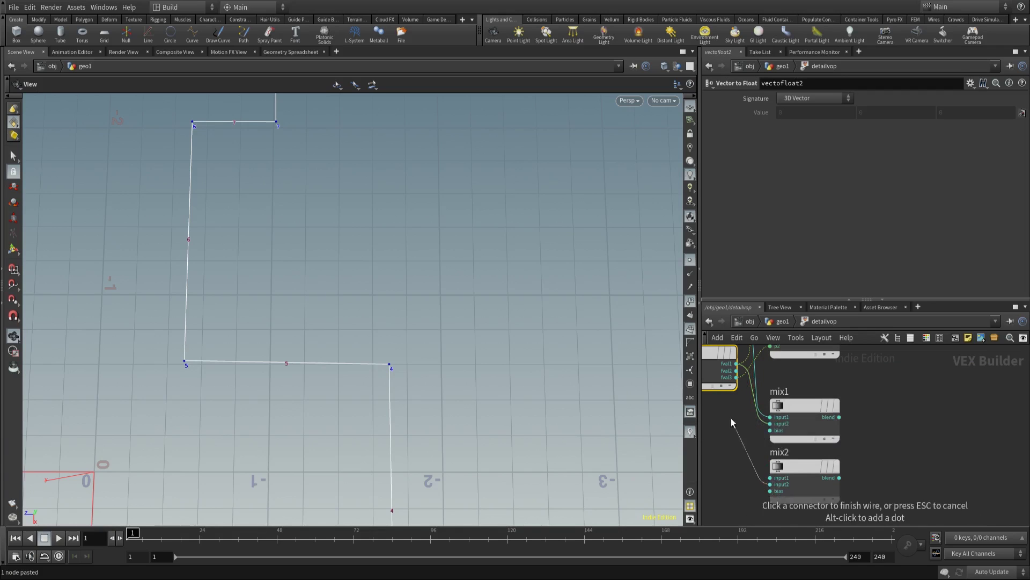
scroll(755, 433, down, 2)
scroll(772, 426, up, 4)
click(769, 499)
Make room on the right of the network and search the node menu for 'float'
middle_drag(769, 500, 729, 405)
middle_drag(899, 453, 845, 402)
scroll(851, 430, down, 2)
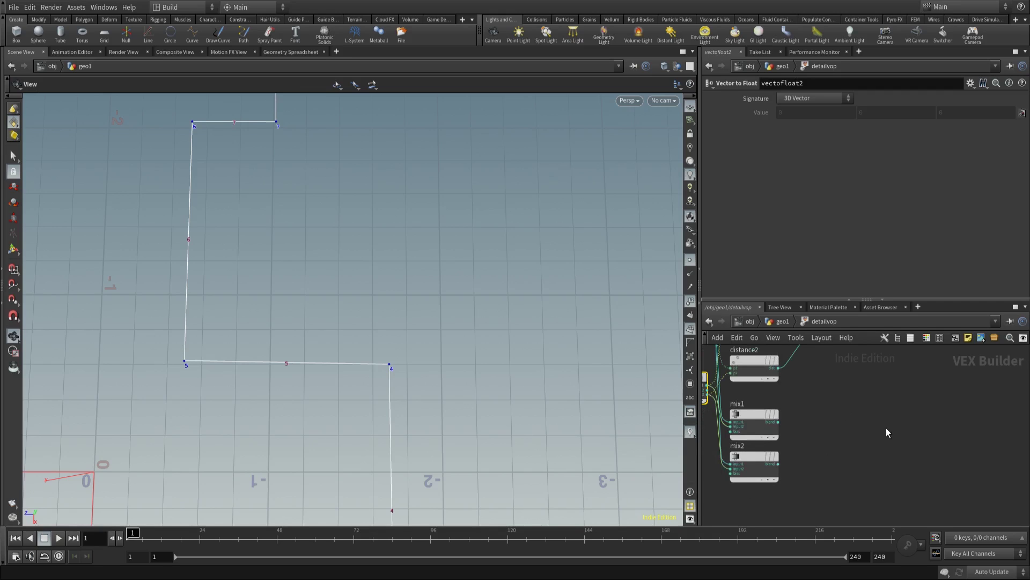
middle_drag(886, 429, 851, 421)
key(Tab)
text(float)
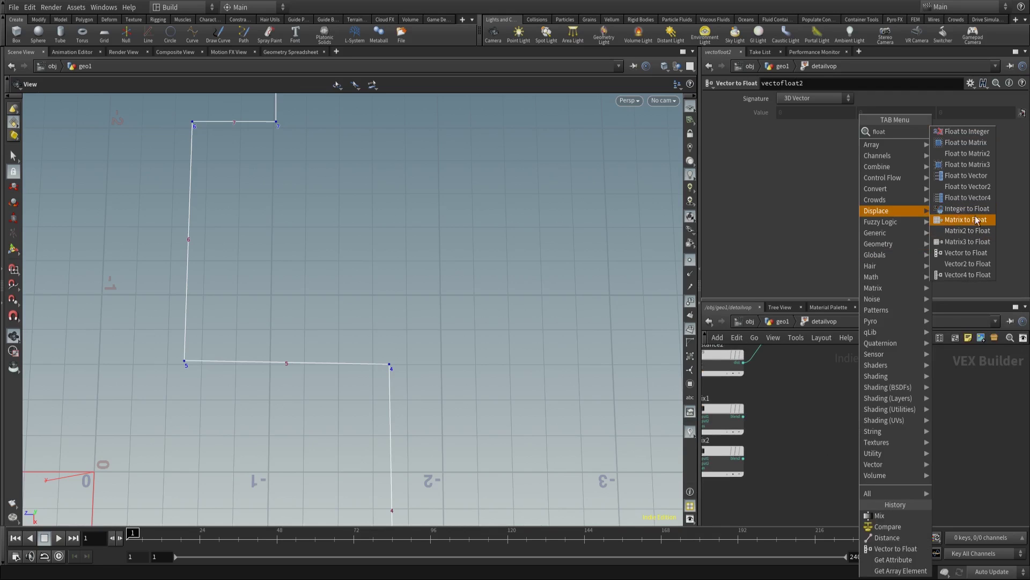
Add a Float to Vector node fed by vectofloat1's fval1
click(966, 176)
click(889, 374)
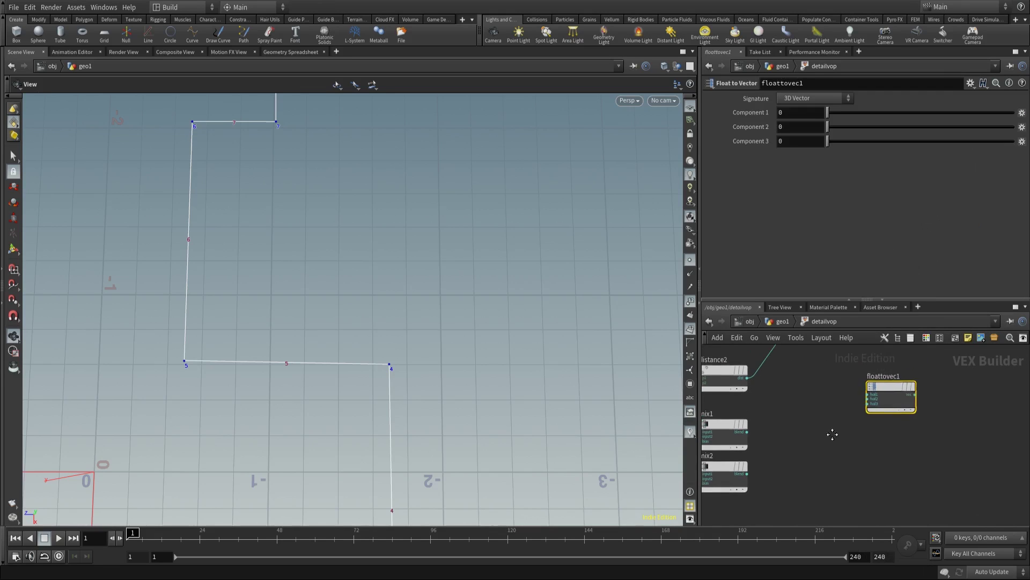
middle_drag(808, 376, 865, 426)
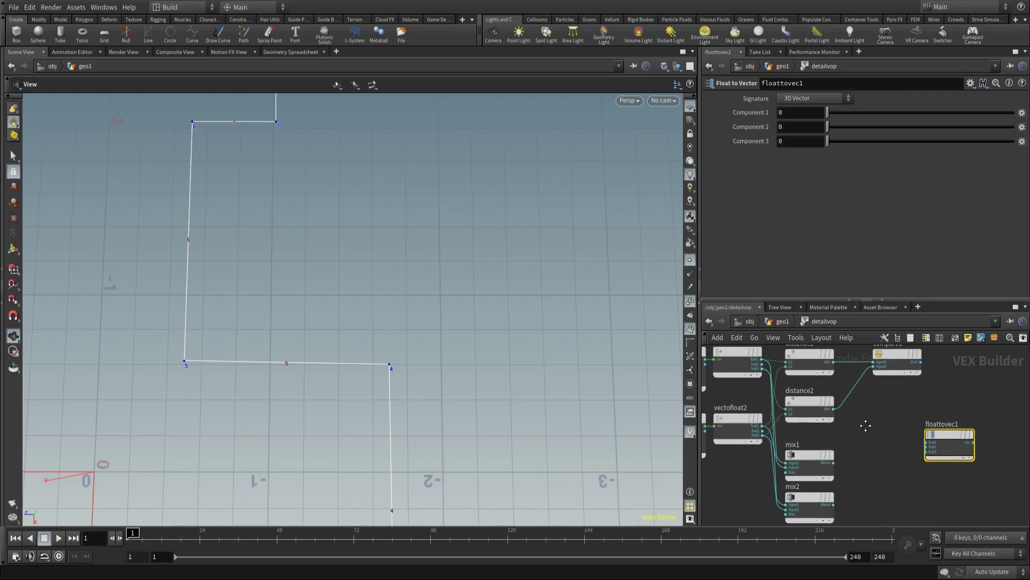
drag(934, 436, 903, 419)
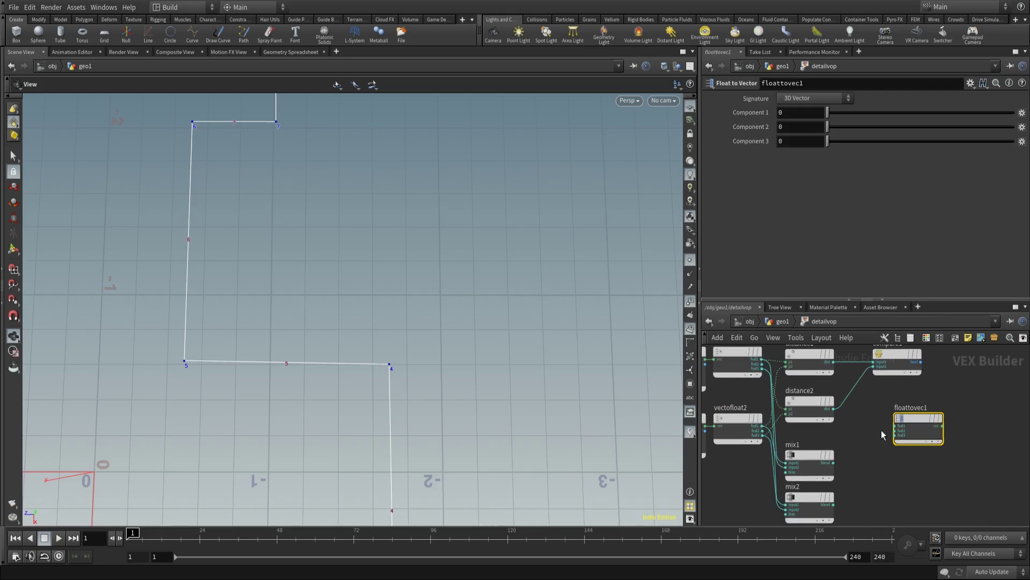
middle_drag(881, 464, 848, 479)
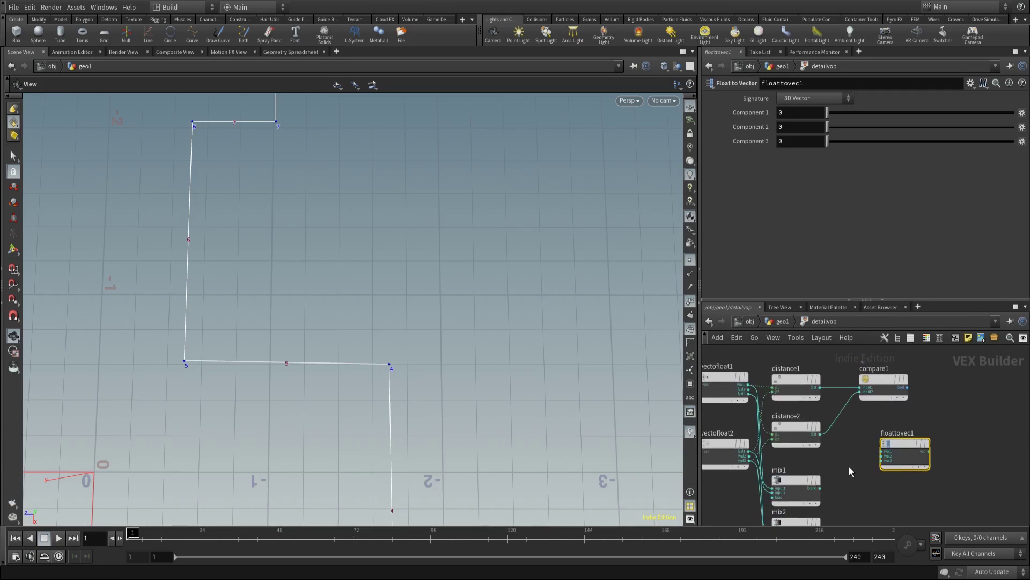
scroll(850, 466, up, 2)
click(888, 448)
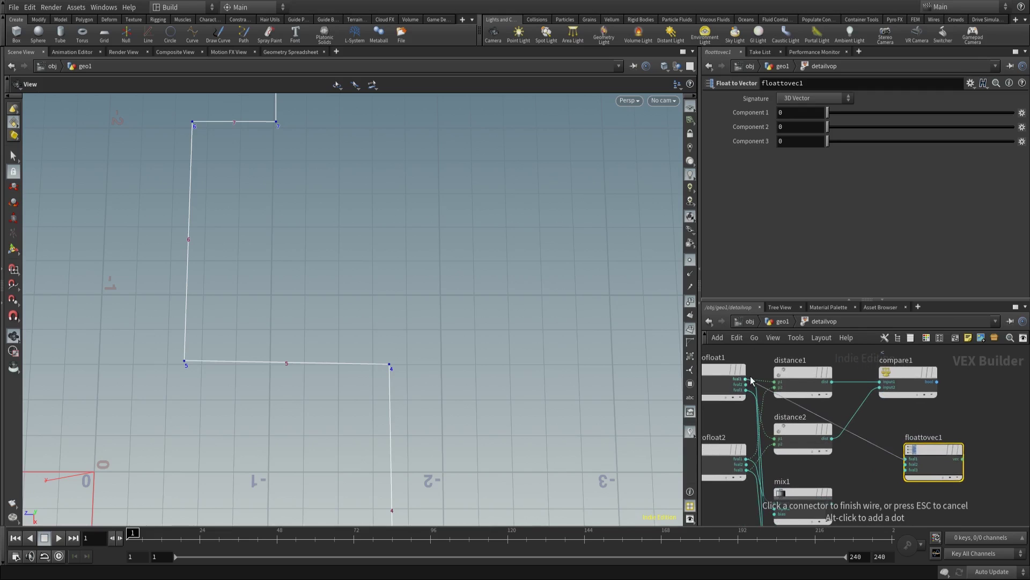
click(746, 379)
Feed mix2's blend into floattovec1's fval3
middle_drag(858, 477, 857, 456)
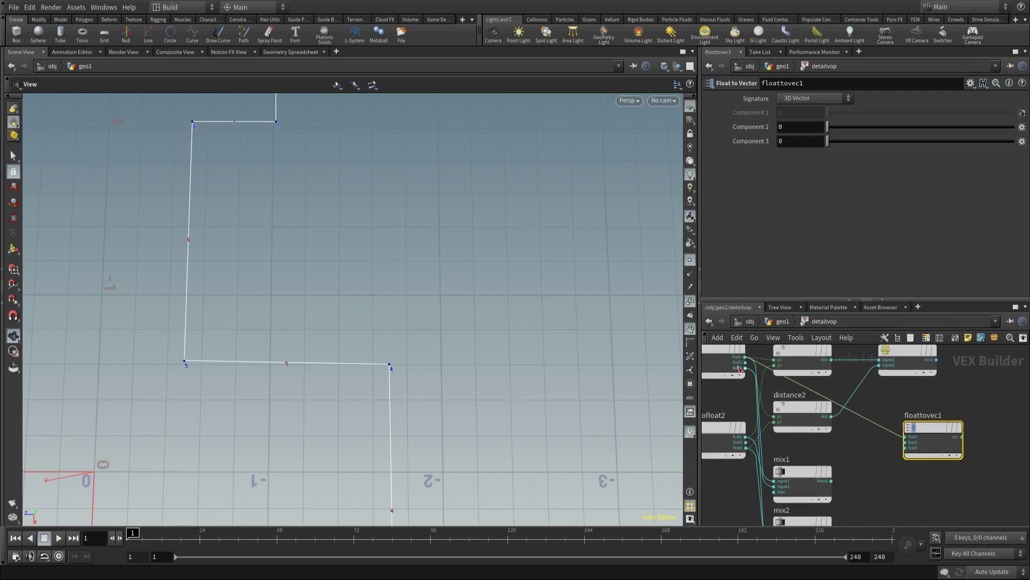
middle_drag(806, 407, 811, 387)
click(912, 429)
middle_drag(869, 446, 848, 426)
click(825, 461)
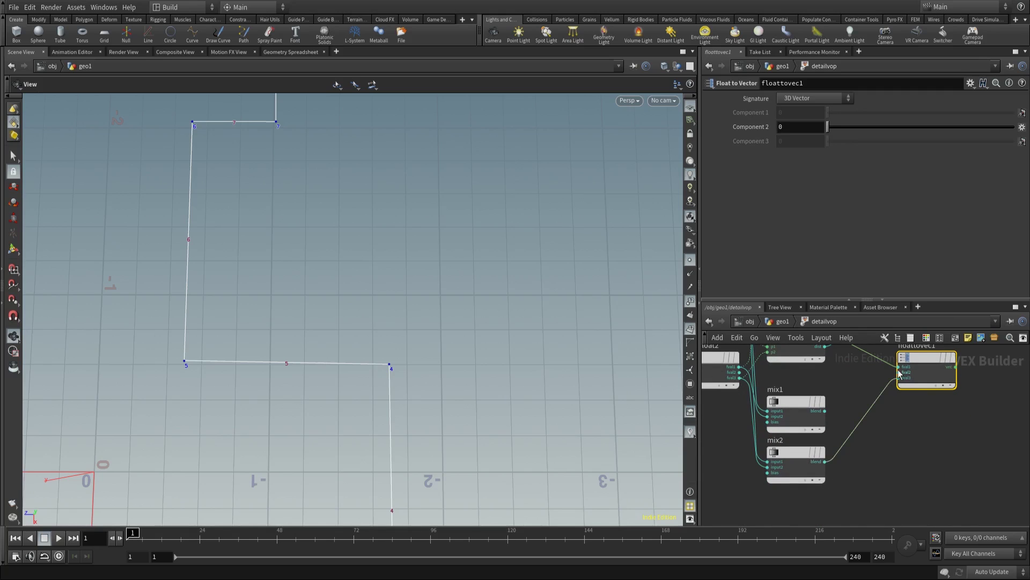
Duplicate floattovec1 as floattovec2 and rewire its fval1 to mix1's blend
key(ctrl+c)
key(ctrl+v)
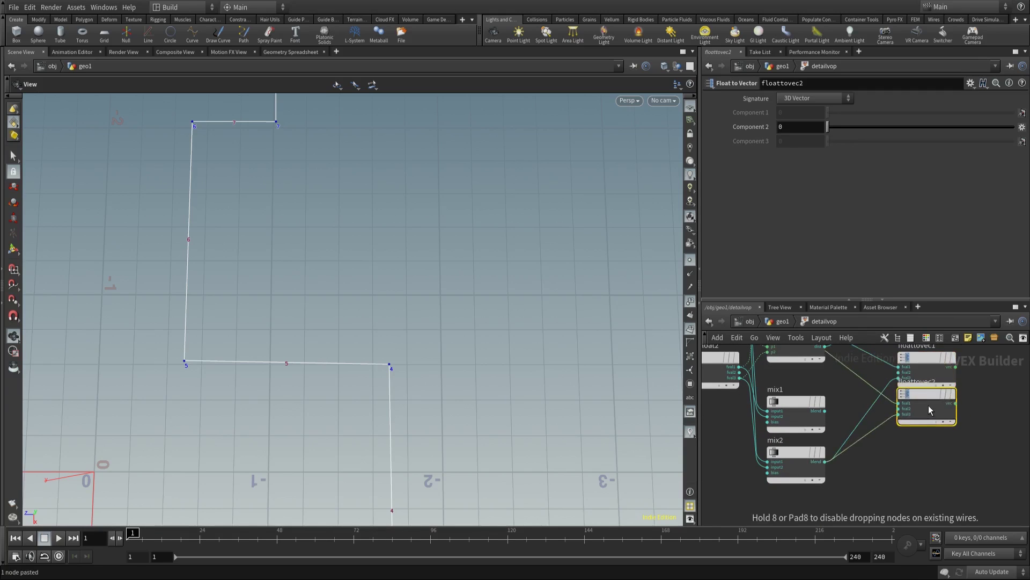
click(928, 410)
middle_drag(962, 412, 928, 470)
drag(929, 470, 912, 440)
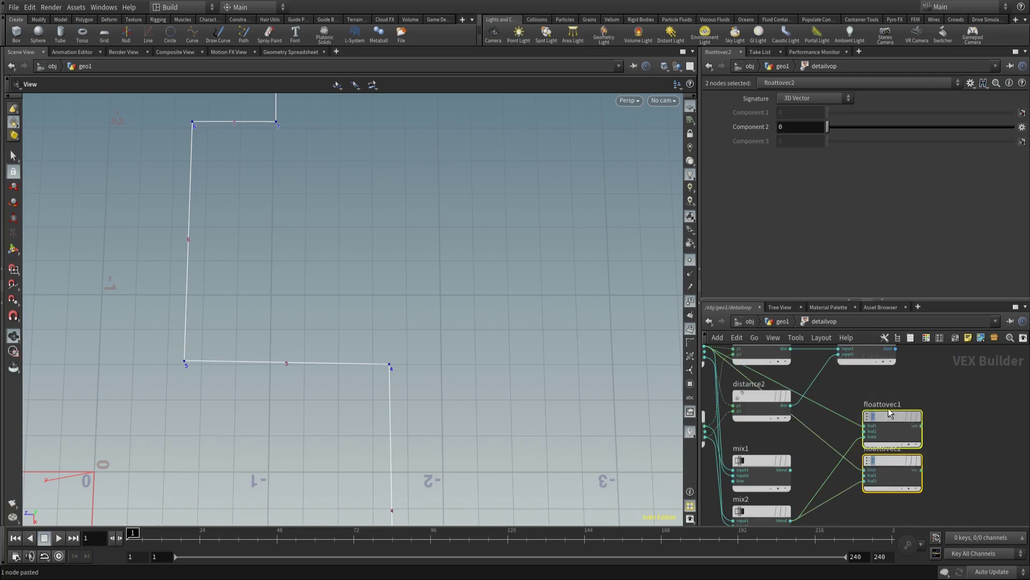
drag(926, 494, 933, 468)
click(820, 440)
middle_drag(821, 445, 861, 439)
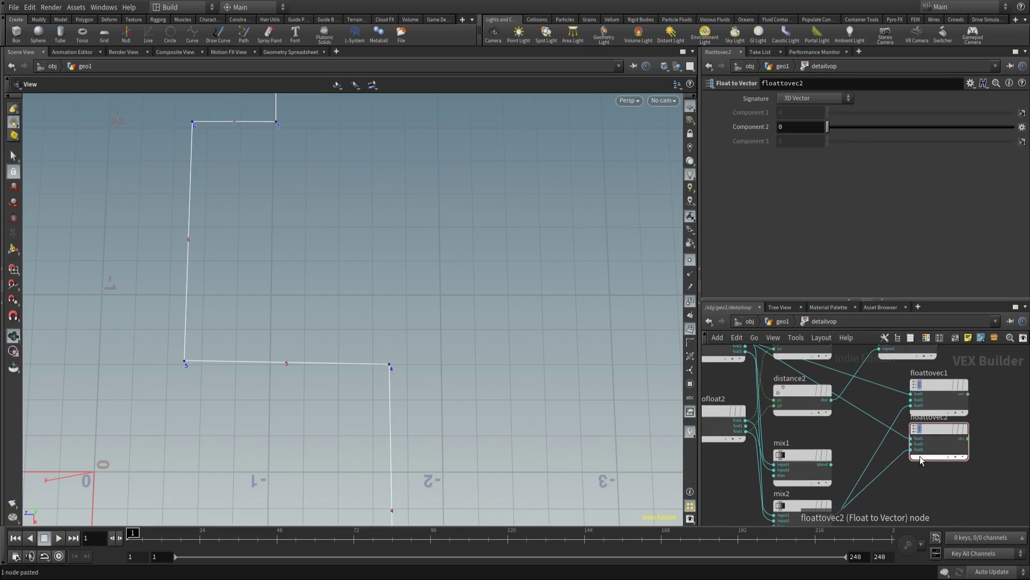
click(911, 438)
click(838, 457)
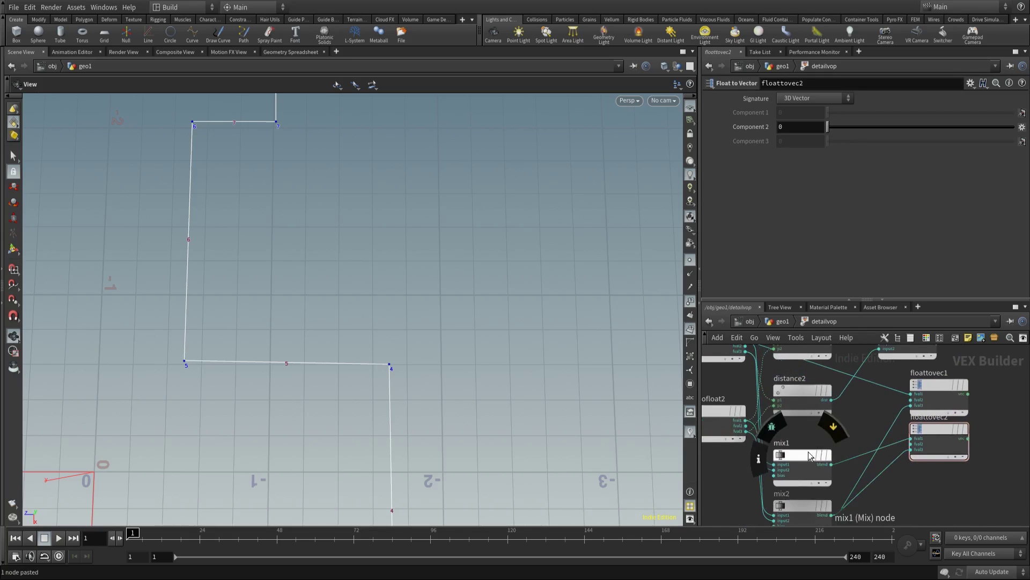
Copy floattovec1 and floattovec2 and paste them as floattovec3 and floattovec4
click(911, 444)
middle_drag(857, 409, 920, 481)
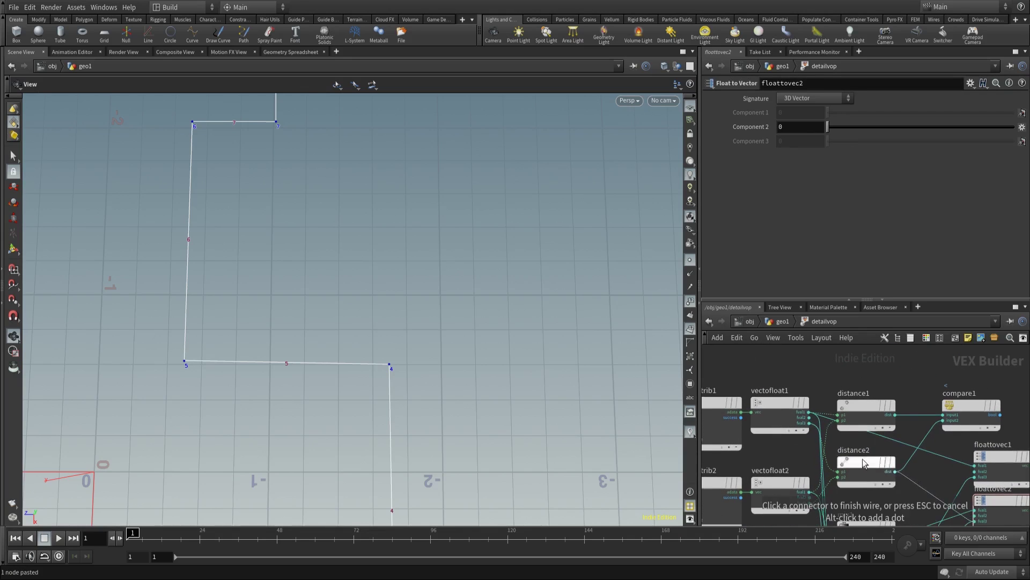
middle_drag(782, 452, 778, 439)
key(Escape)
scroll(790, 437, down, 3)
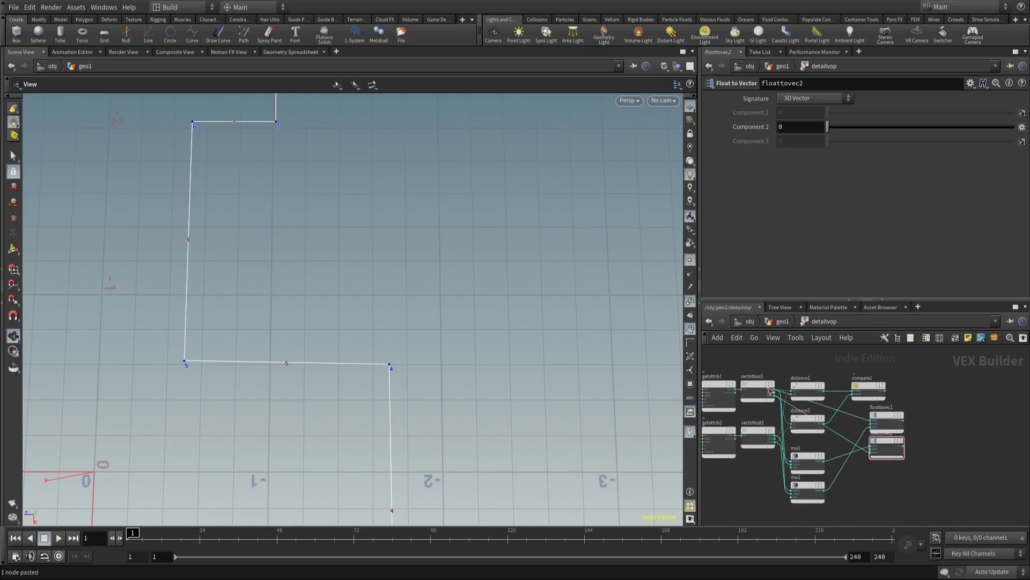
click(761, 384)
drag(926, 465, 858, 399)
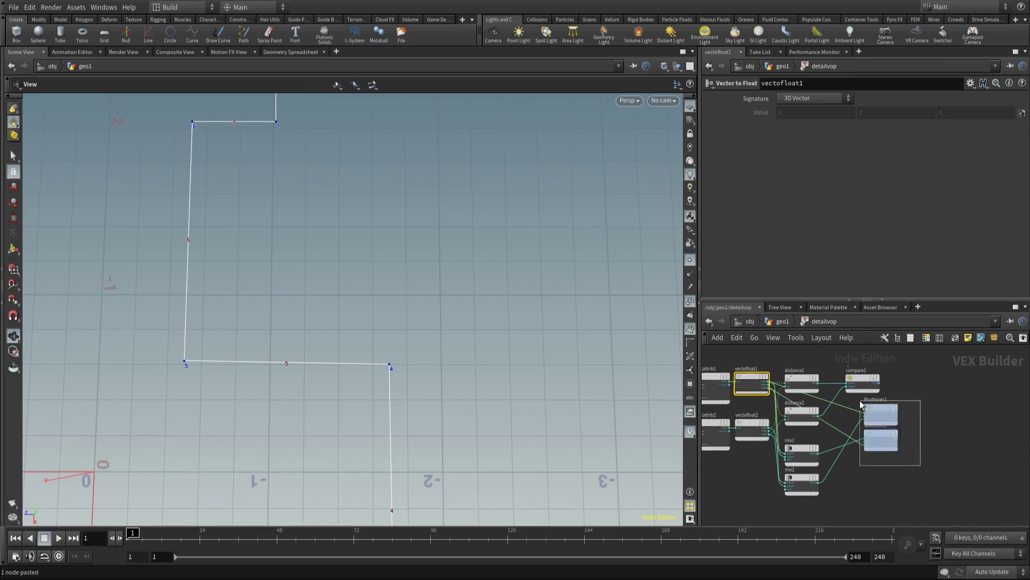
middle_drag(935, 462, 928, 426)
key(ctrl+c)
key(ctrl+v)
drag(918, 419, 880, 437)
Rewire floattovec4's inputs to vectofloat2's outputs, including fval2
scroll(923, 416, up, 3)
click(878, 450)
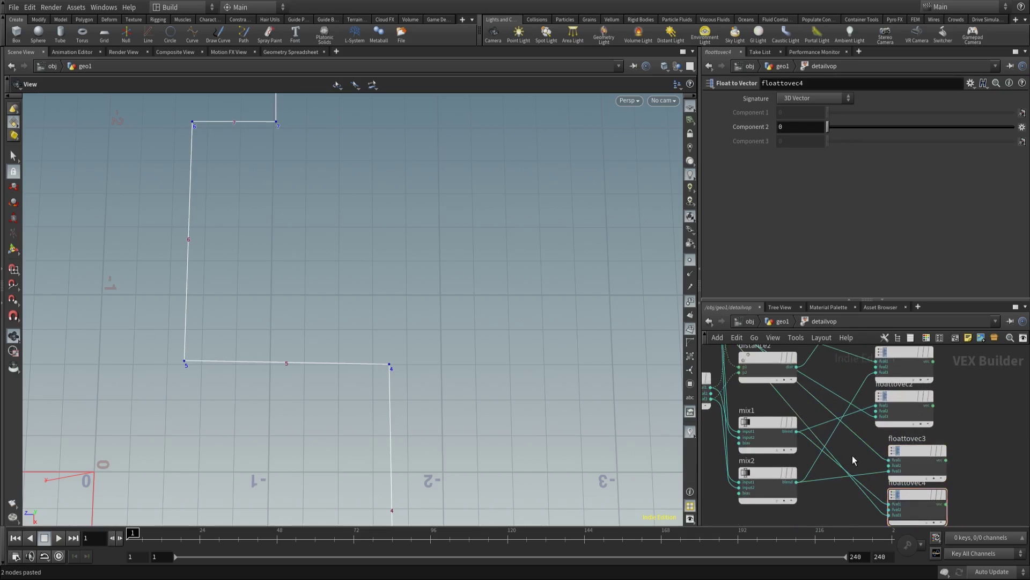
middle_drag(852, 455, 902, 457)
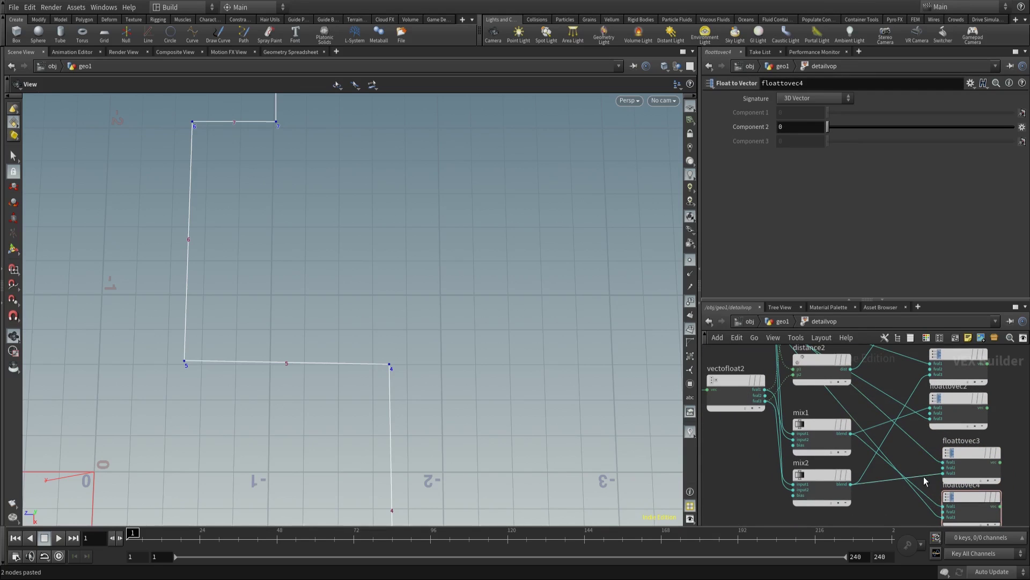
middle_drag(862, 404, 927, 446)
drag(938, 440, 827, 427)
middle_drag(826, 427, 804, 406)
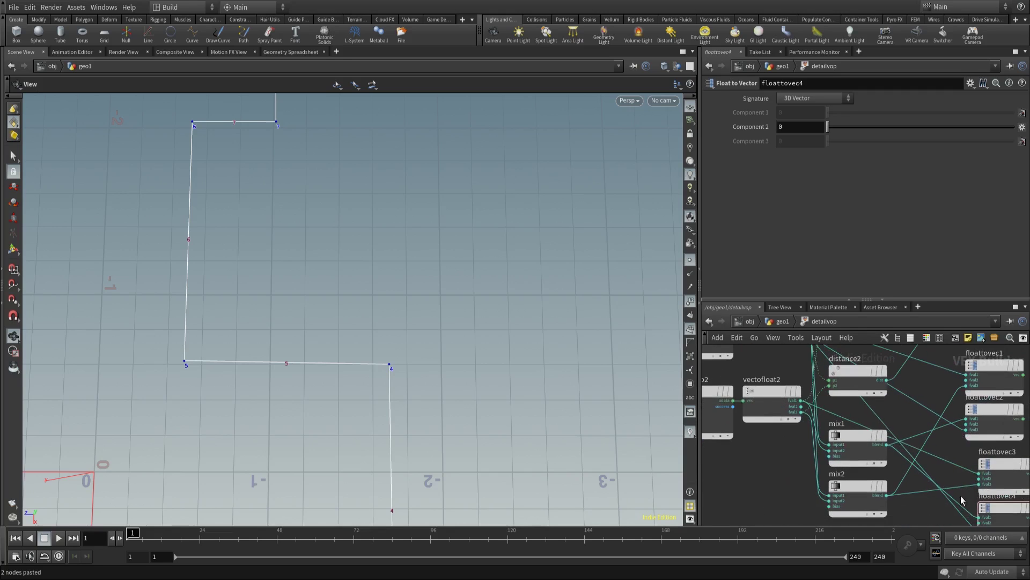
middle_drag(964, 519, 958, 491)
drag(957, 490, 793, 383)
scroll(900, 426, down, 3)
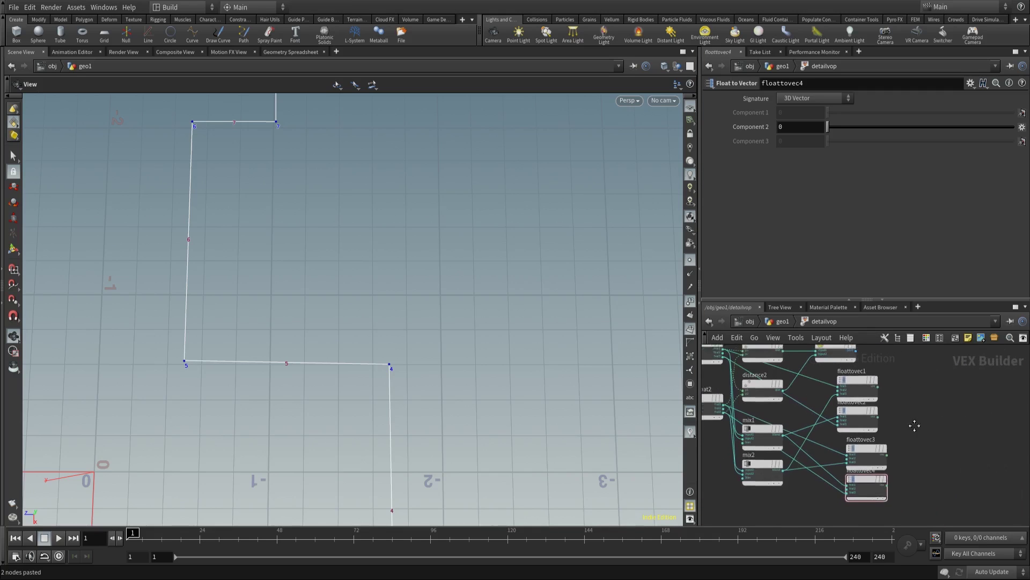
key(Tab)
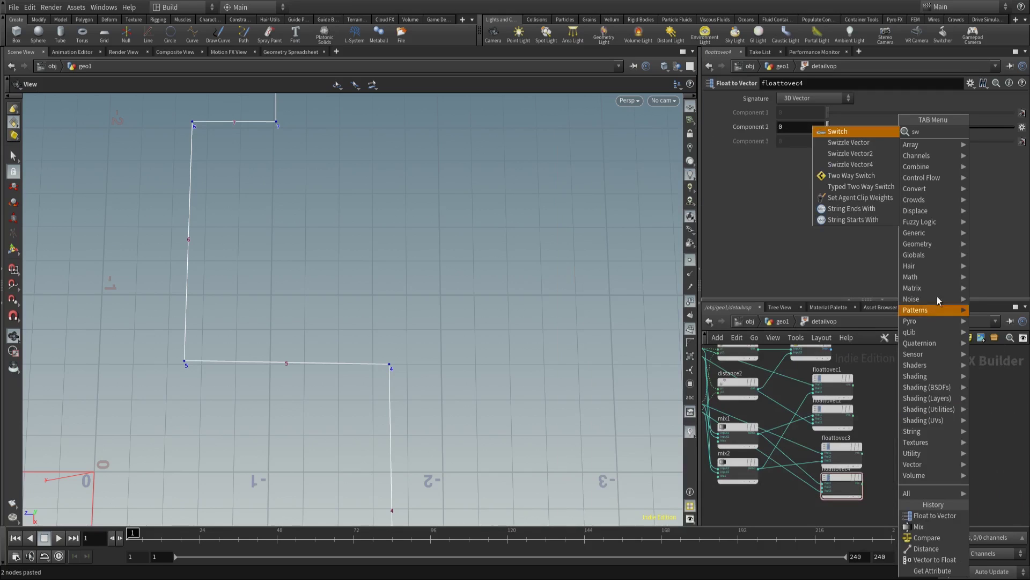
Add switch1 driven by compare1's bool output and copy it as switch2
click(851, 137)
click(916, 395)
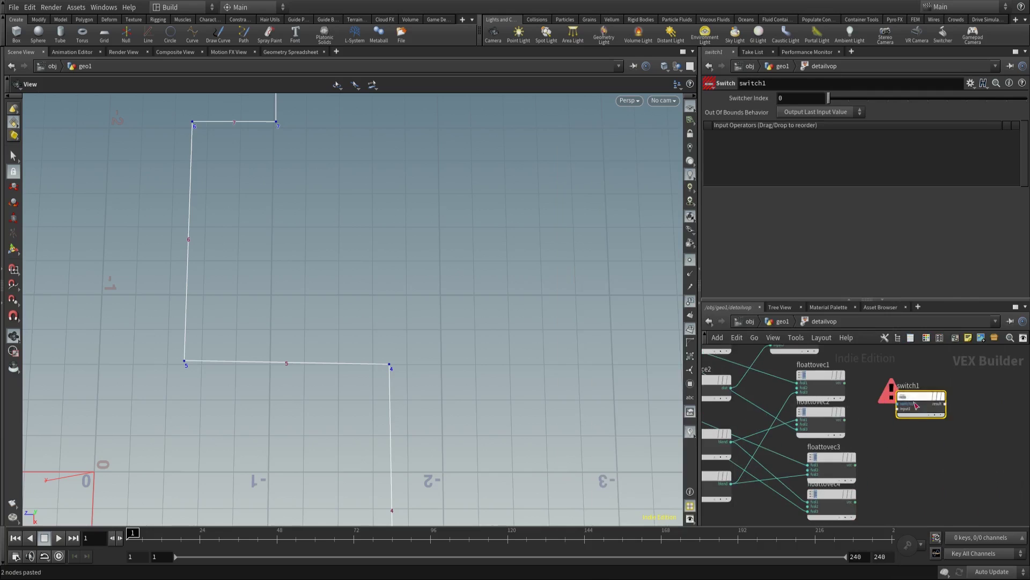
scroll(850, 407, up, 2)
click(916, 447)
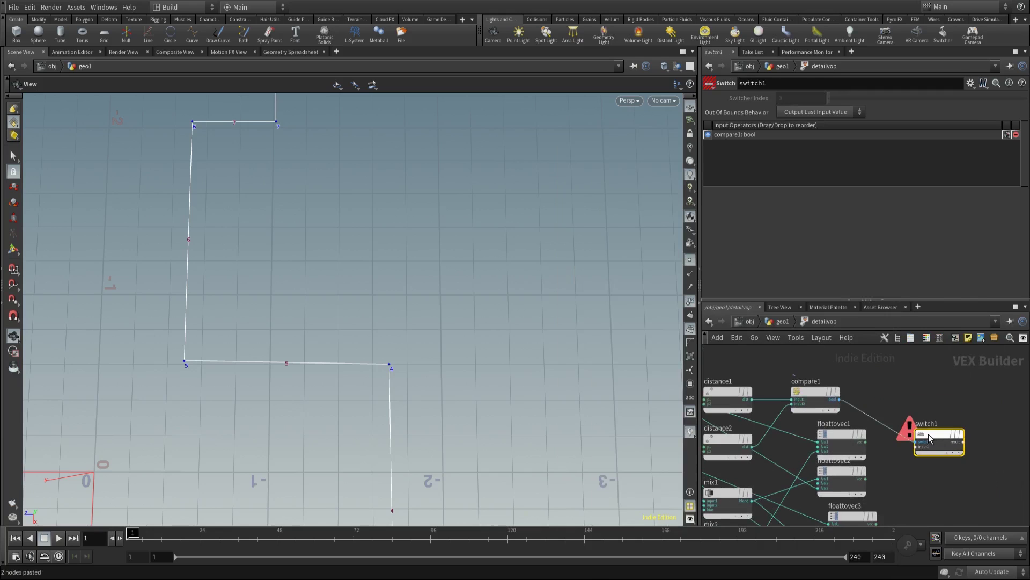
key(ctrl+c)
middle_drag(945, 490, 920, 394)
drag(923, 397, 920, 432)
scroll(933, 429, up, 3)
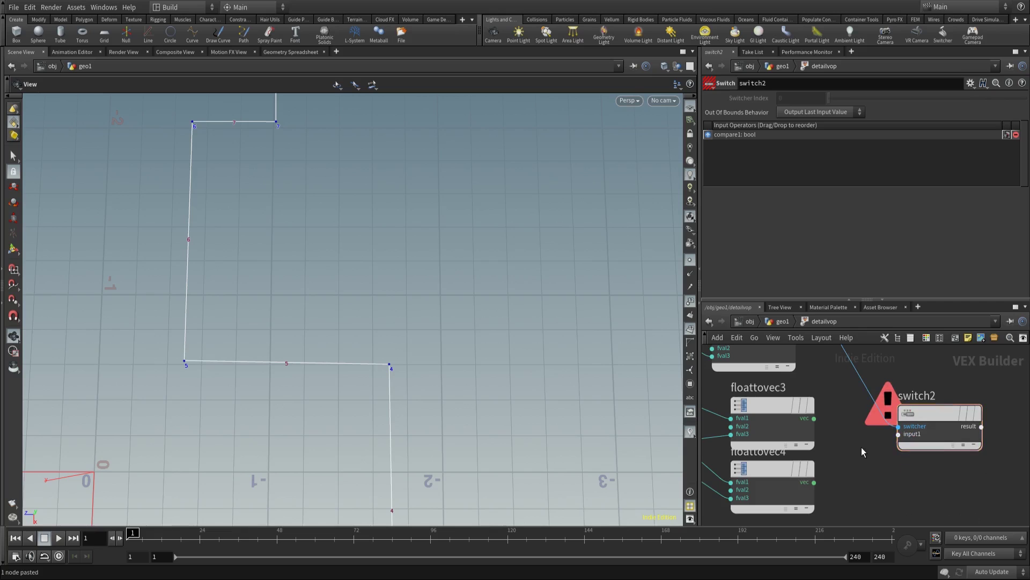
Wire floattovec3 and floattovec4 into switch2 and floattovec2 into switch1's second input
click(898, 433)
click(814, 418)
click(898, 442)
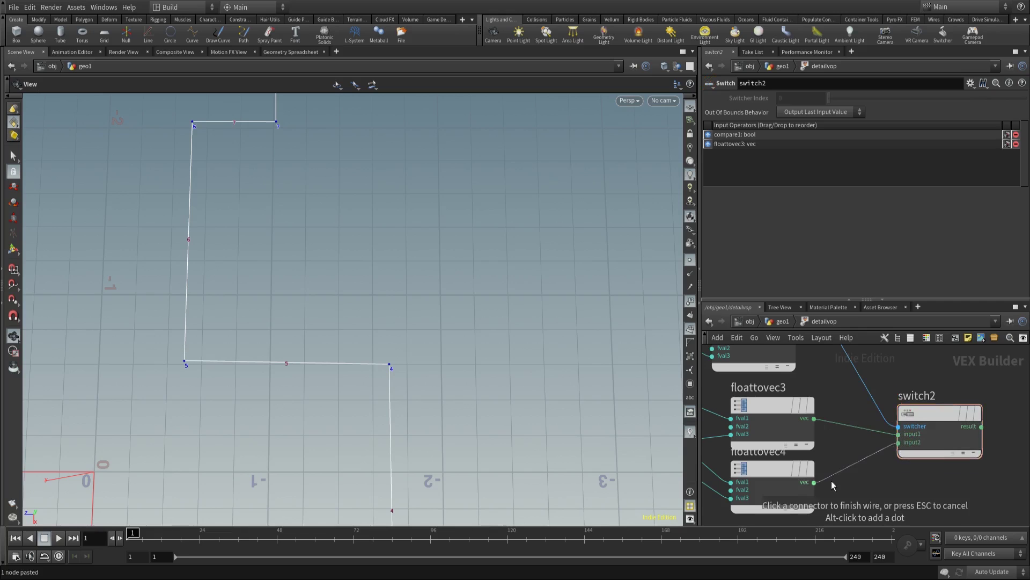
click(814, 482)
scroll(909, 421, down, 4)
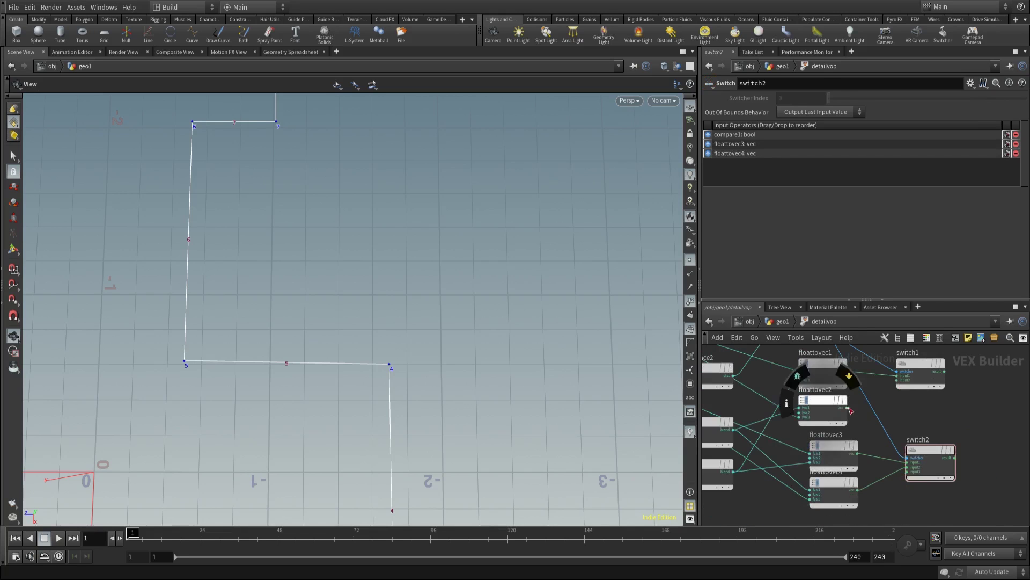
click(846, 410)
click(897, 380)
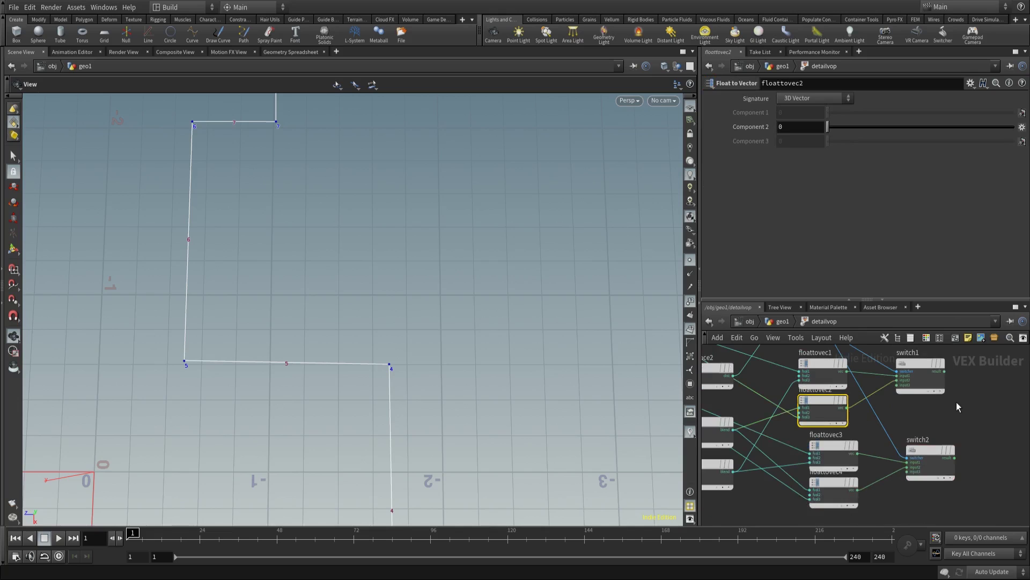
middle_drag(954, 400, 888, 418)
key(Tab)
Add a Set Attribute node with its attribute changed from Cd to P
text(seta)
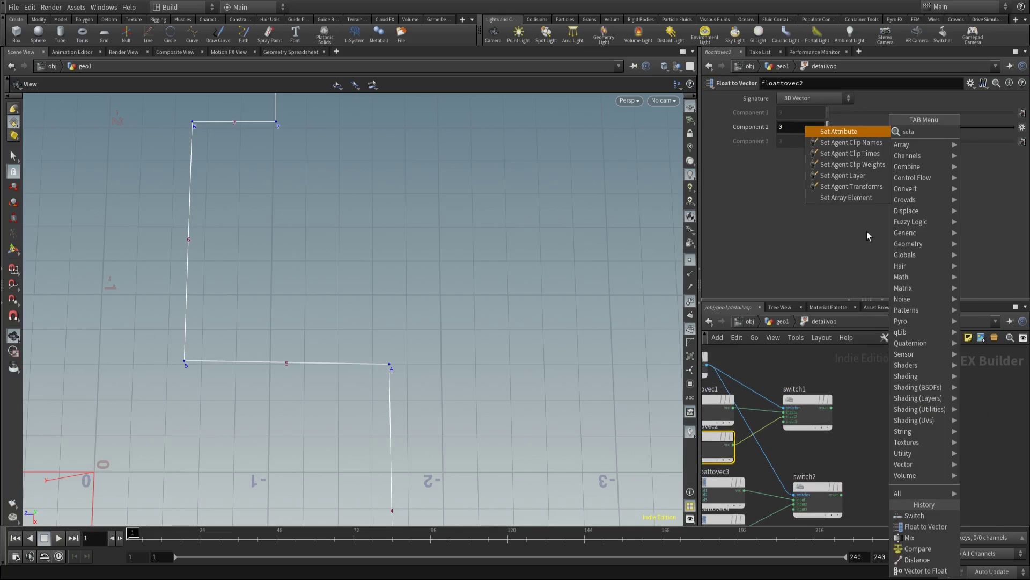
key(Return)
click(887, 407)
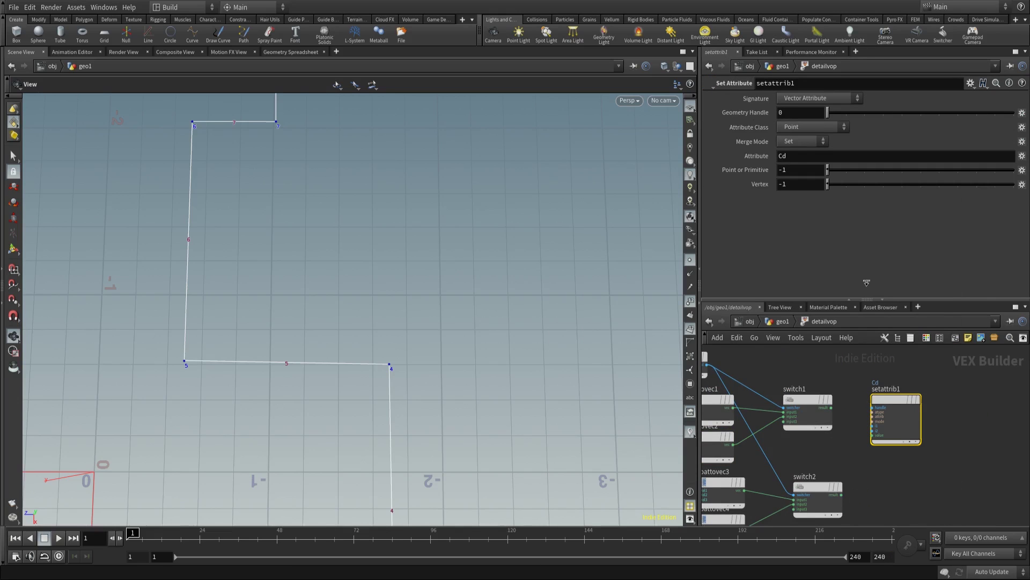
click(792, 155)
key(Return)
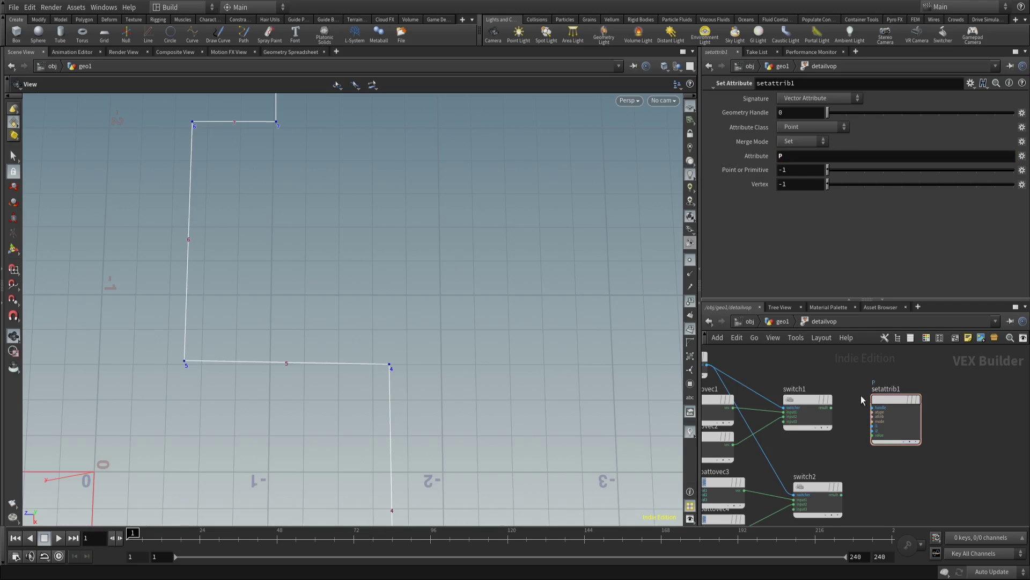
scroll(863, 383, down, 5)
scroll(809, 373, up, 6)
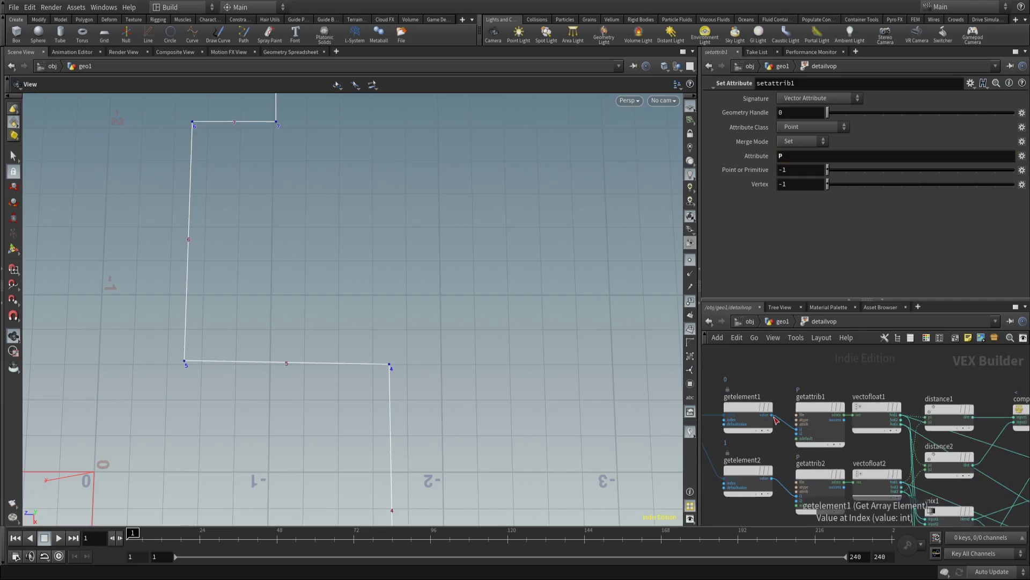
Wire getelement1's value into setattrib1's i1 and switch1's result into its value
click(773, 415)
scroll(803, 382, down, 5)
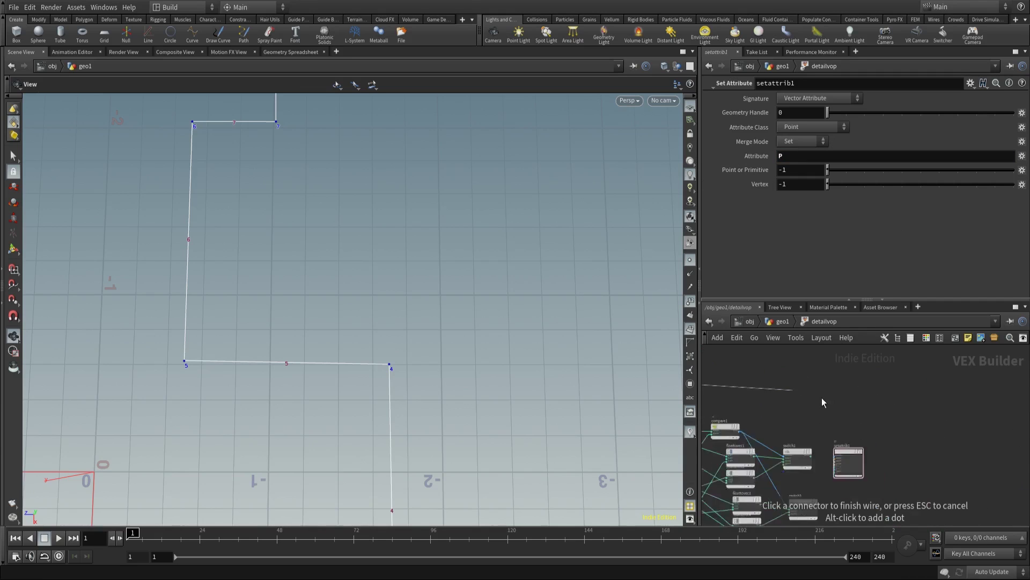
scroll(829, 423, up, 5)
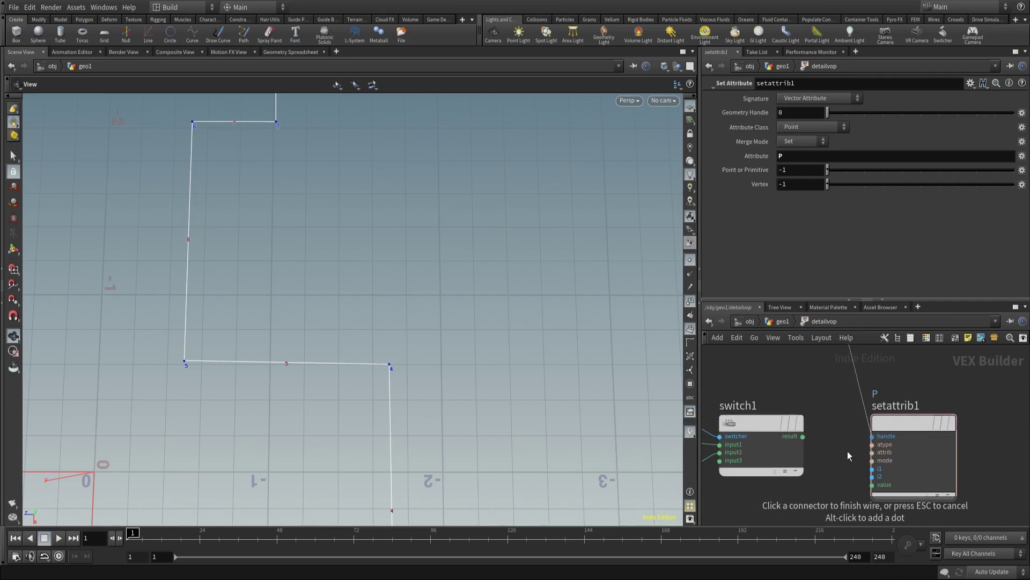
click(870, 469)
click(872, 485)
click(803, 436)
click(897, 423)
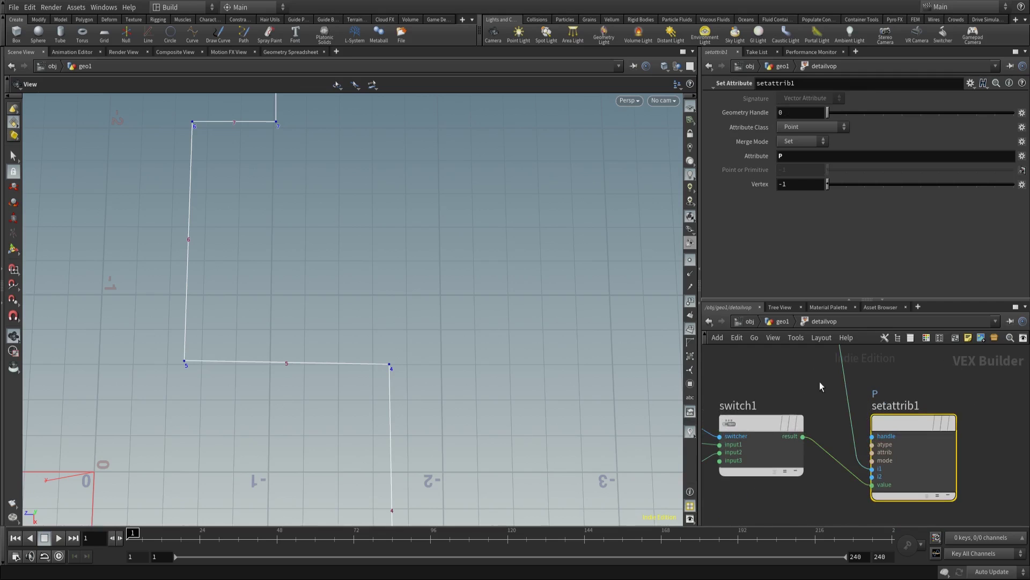
Duplicate it as setattrib2 fed by switch2 and getelement2, then return to geo1
scroll(825, 381, down, 2)
key(ctrl+c)
scroll(899, 365, down, 2)
key(ctrl+v)
click(796, 425)
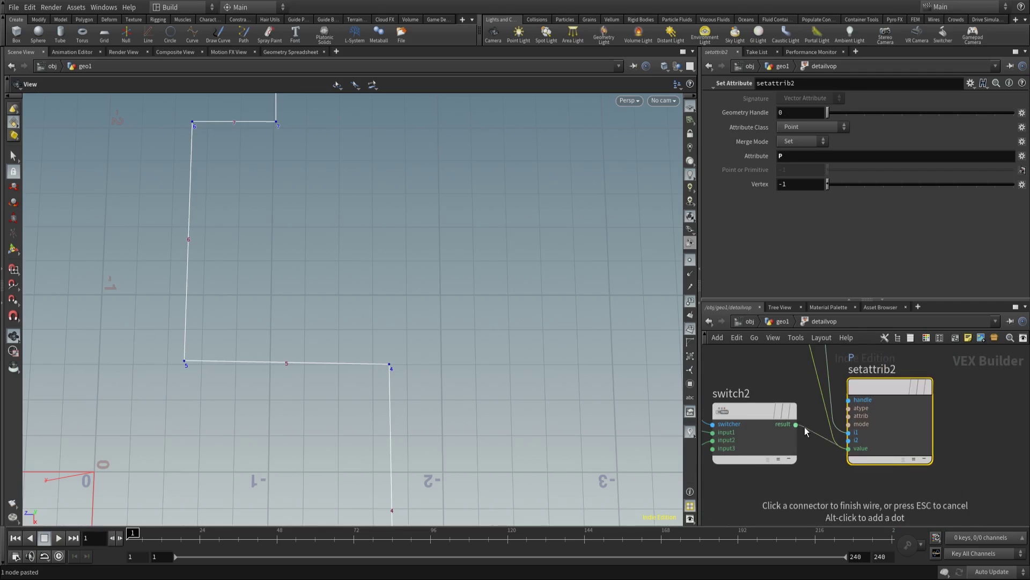
scroll(845, 433, down, 4)
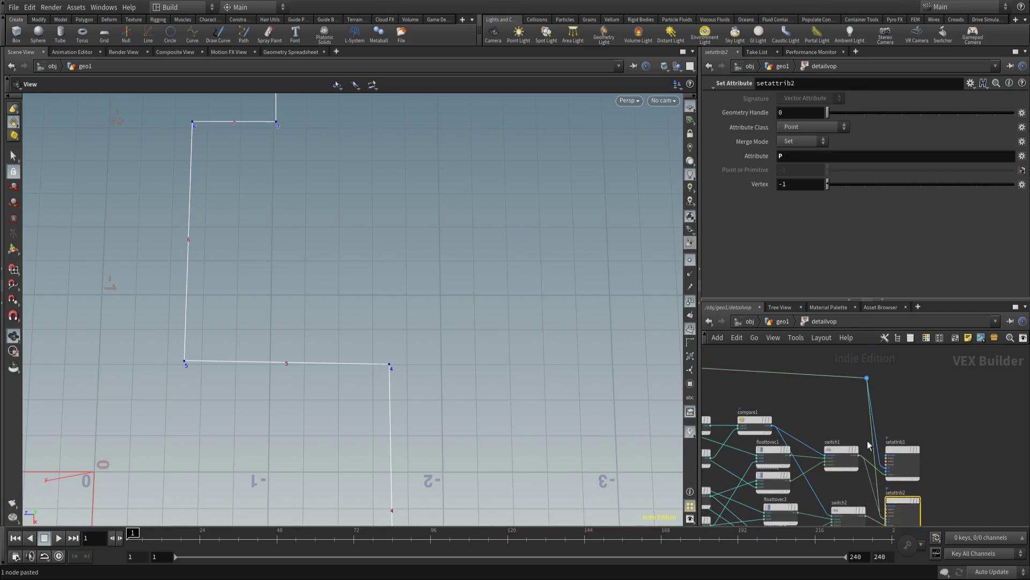
middle_drag(708, 472, 948, 478)
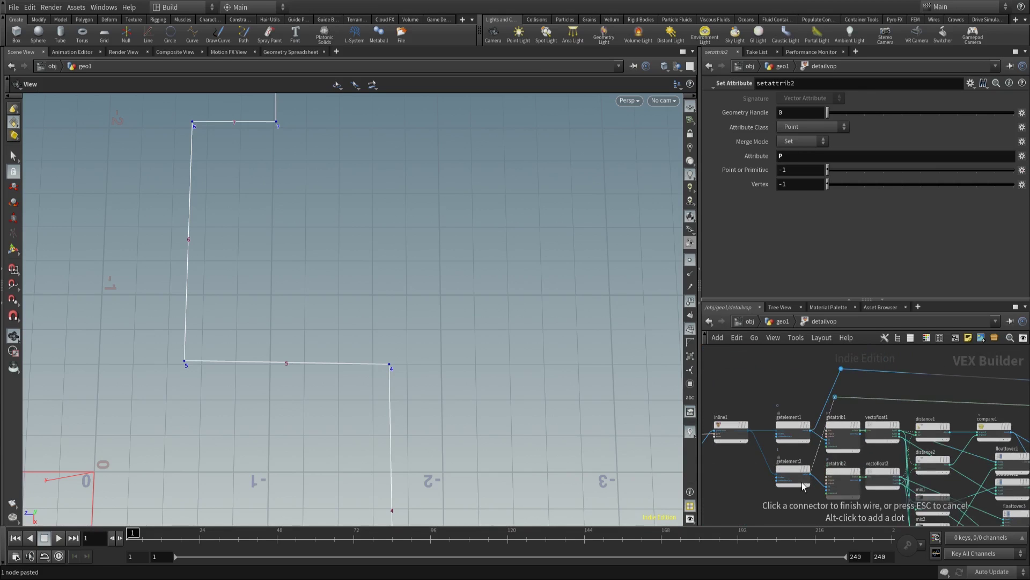
scroll(807, 473, up, 3)
click(816, 457)
scroll(839, 451, down, 4)
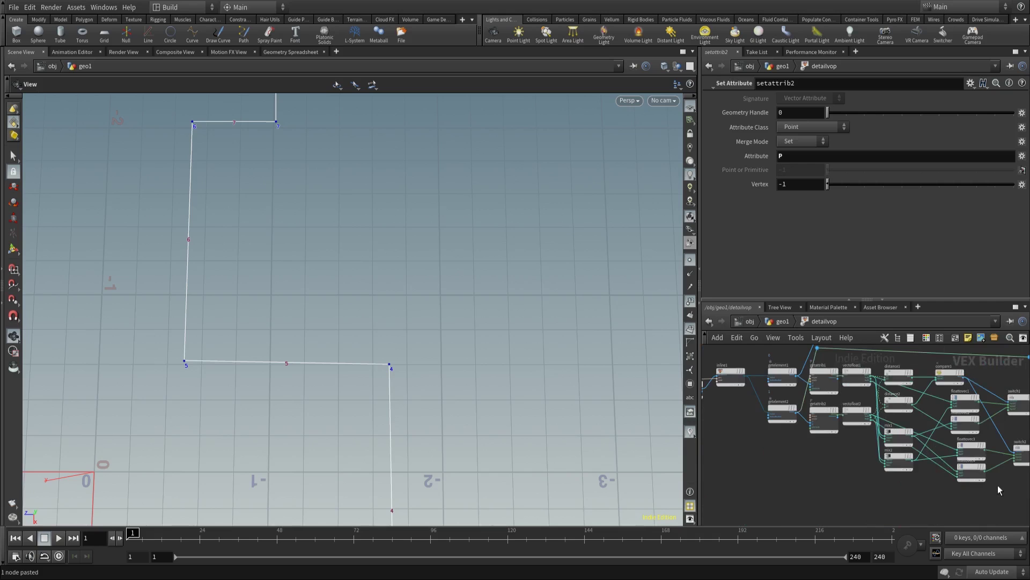
middle_drag(999, 488, 810, 486)
click(786, 325)
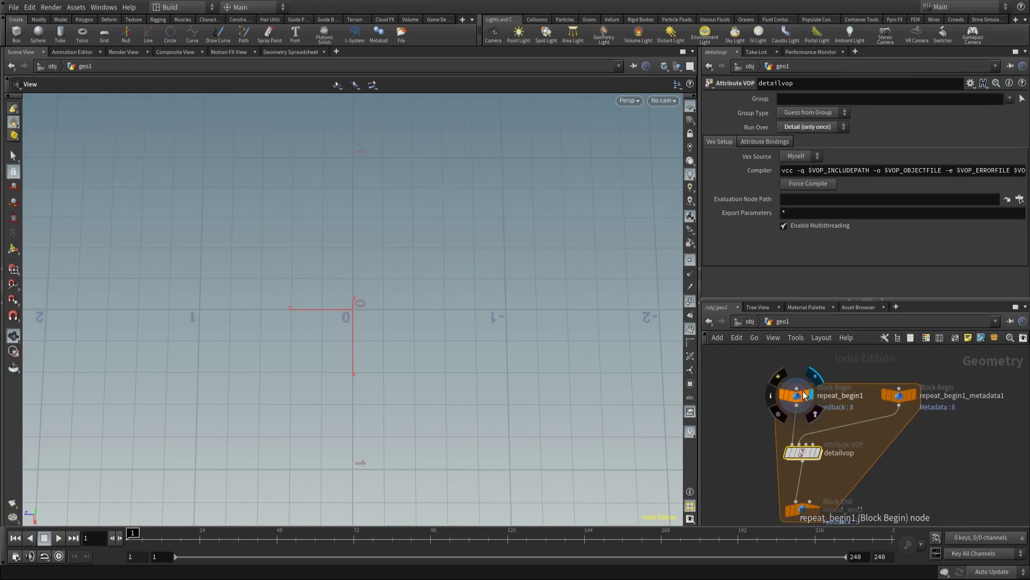
Set the display flag on repeat_end1 to show the loop's output curve
middle_drag(746, 353, 752, 284)
click(811, 439)
key(h)
Inside detailvop, set compare1's Test to Less Than, then return to geo1
double_click(804, 385)
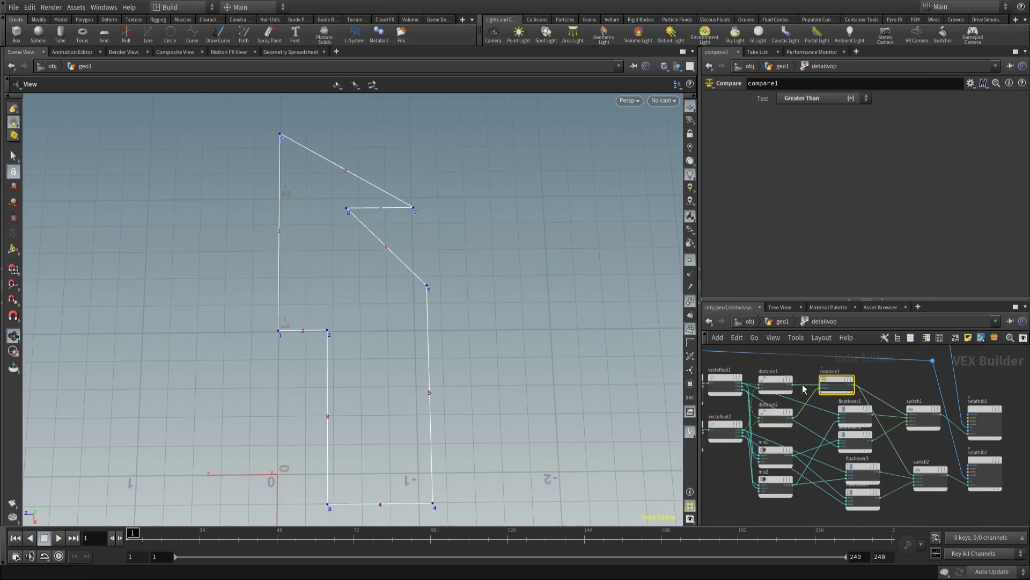
click(820, 99)
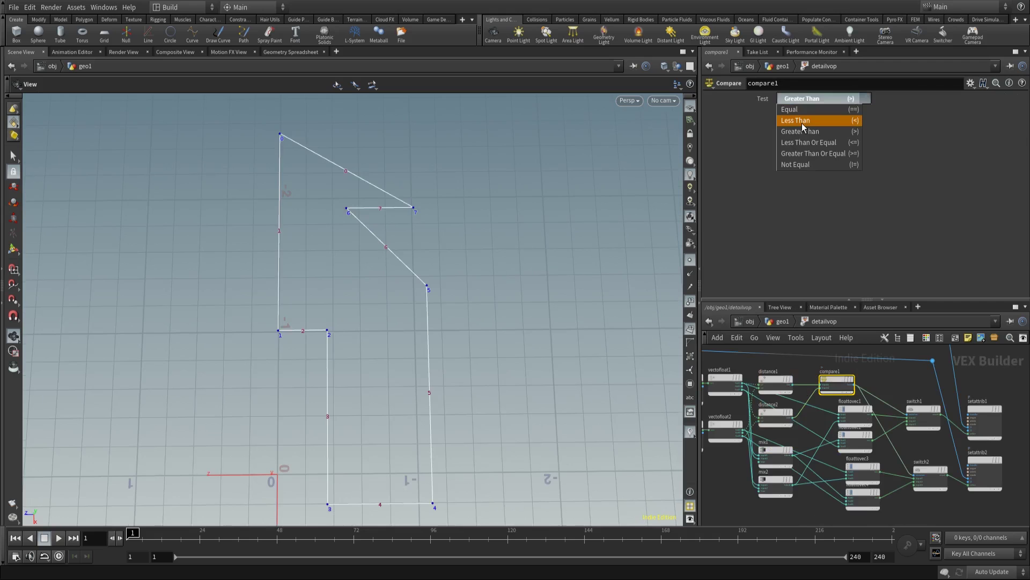
click(802, 121)
click(782, 322)
key(h)
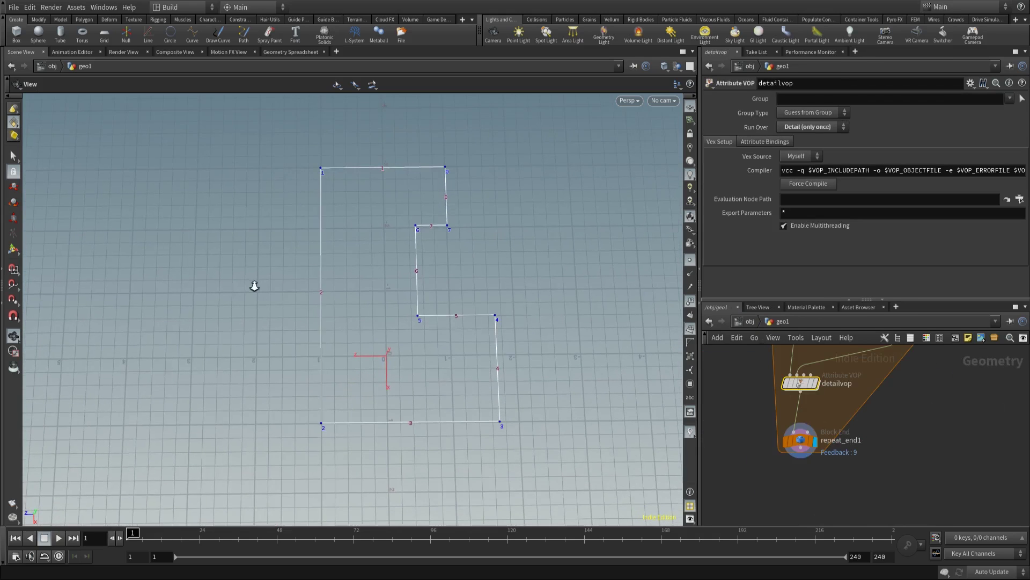
Stack repeat_begin1, its metadata node, detailvop and repeat_end1 into a tidy column
scroll(437, 262, up, 10)
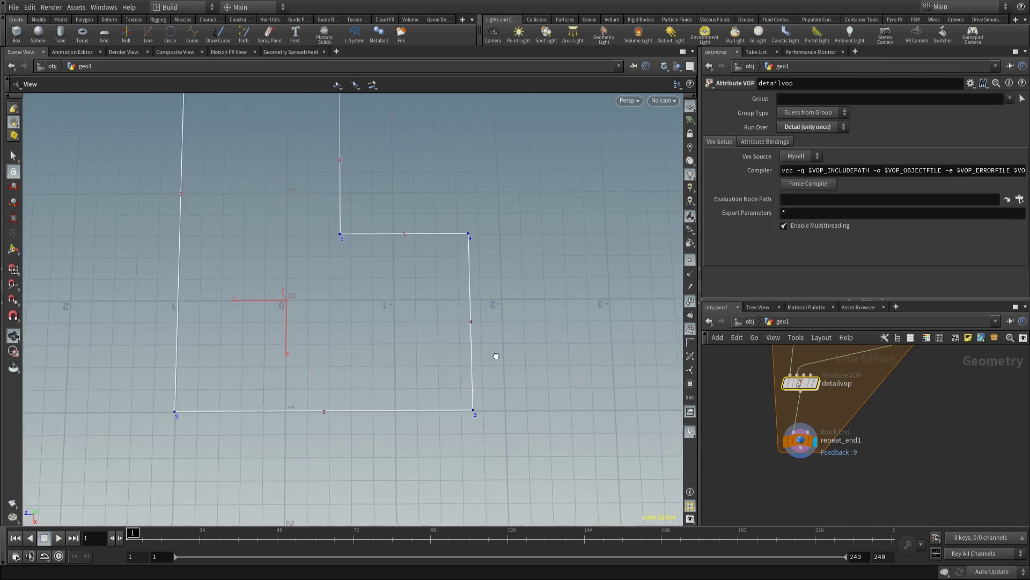
scroll(343, 301, down, 8)
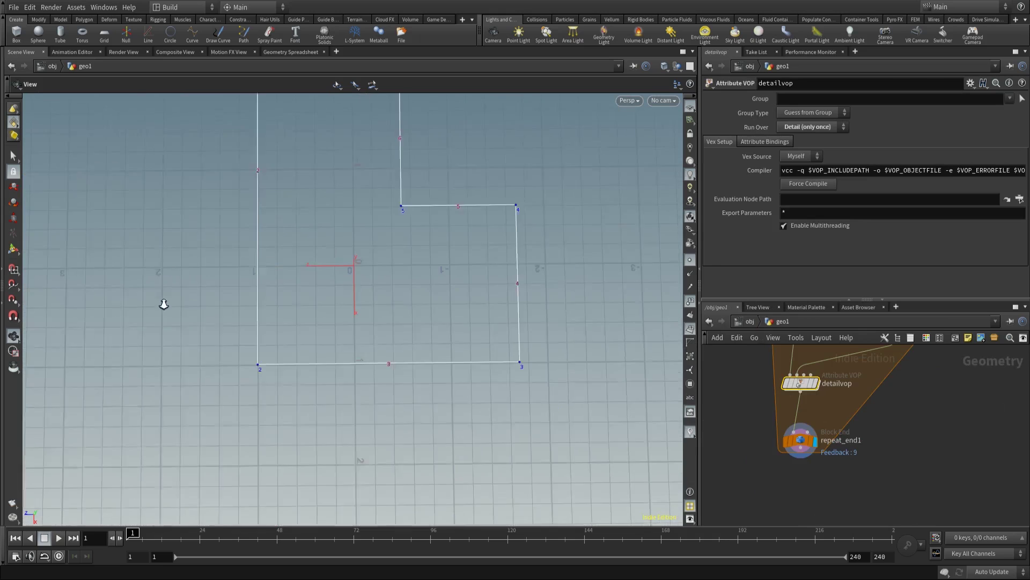
scroll(846, 411, down, 6)
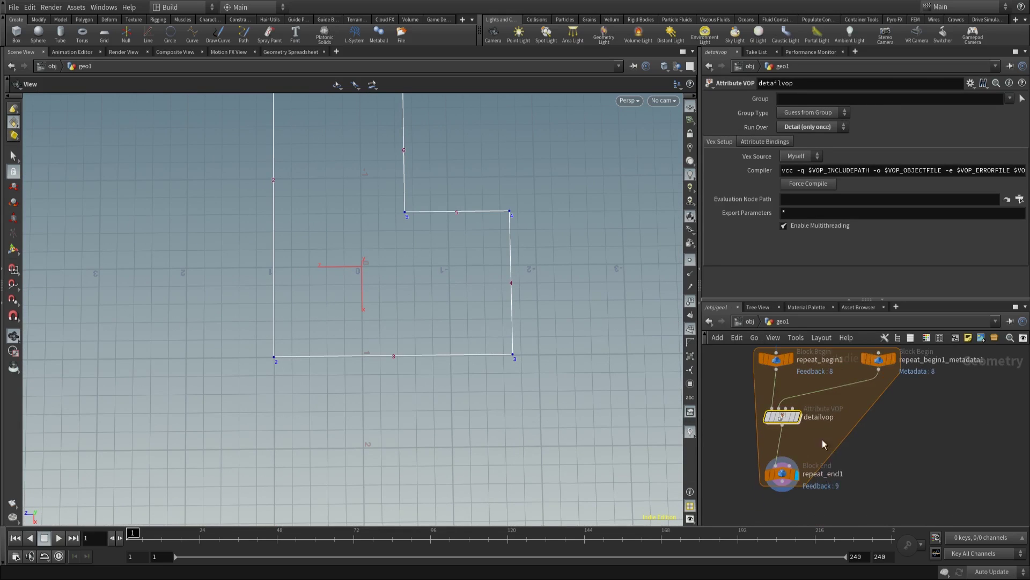
scroll(851, 443, up, 5)
drag(795, 465, 796, 485)
drag(796, 417, 795, 451)
drag(796, 374, 801, 414)
drag(879, 374, 872, 415)
key(h)
key(Tab)
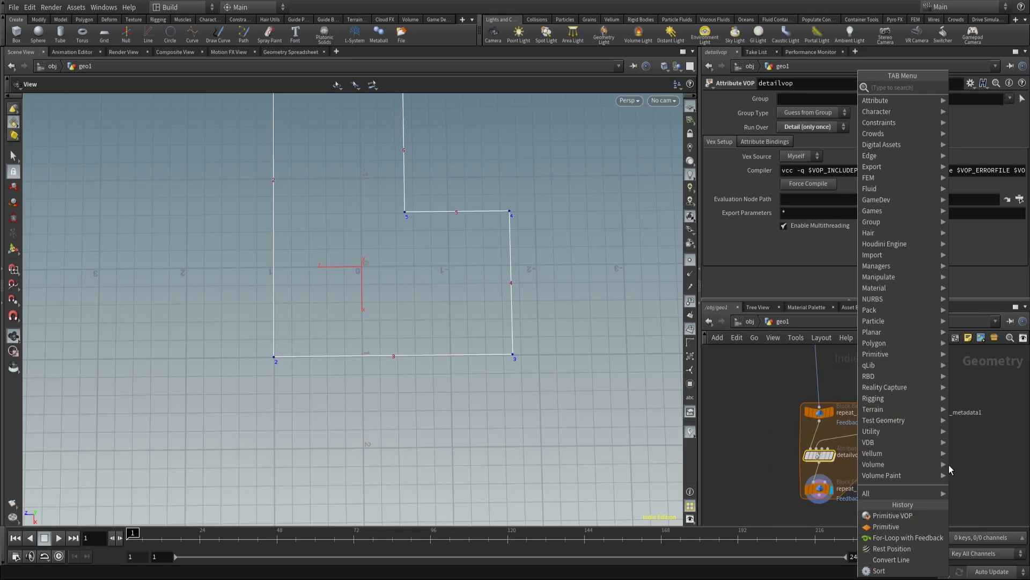
Insert a Null above repeat_begin1 and rename it nprims
click(949, 465)
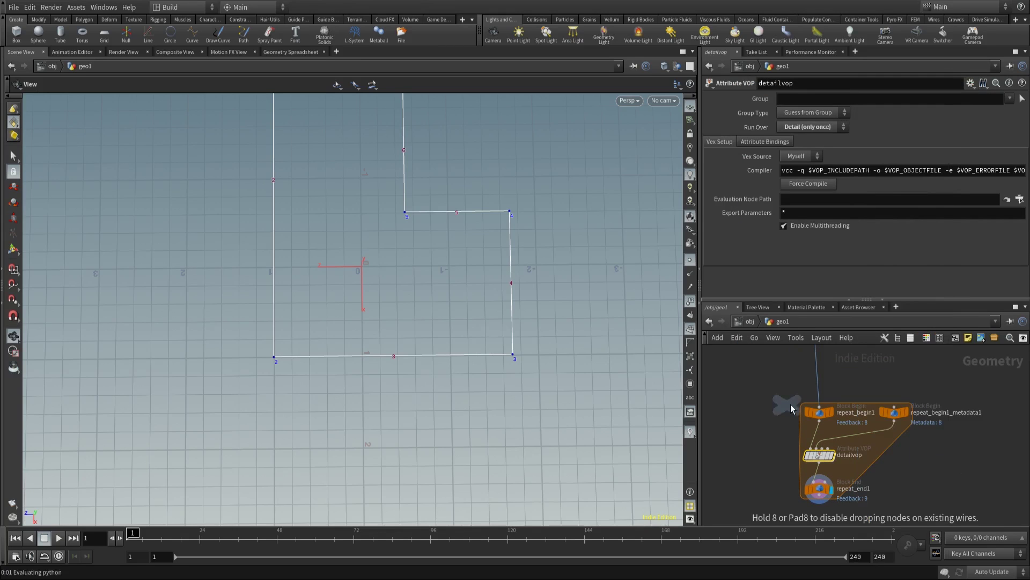
click(815, 376)
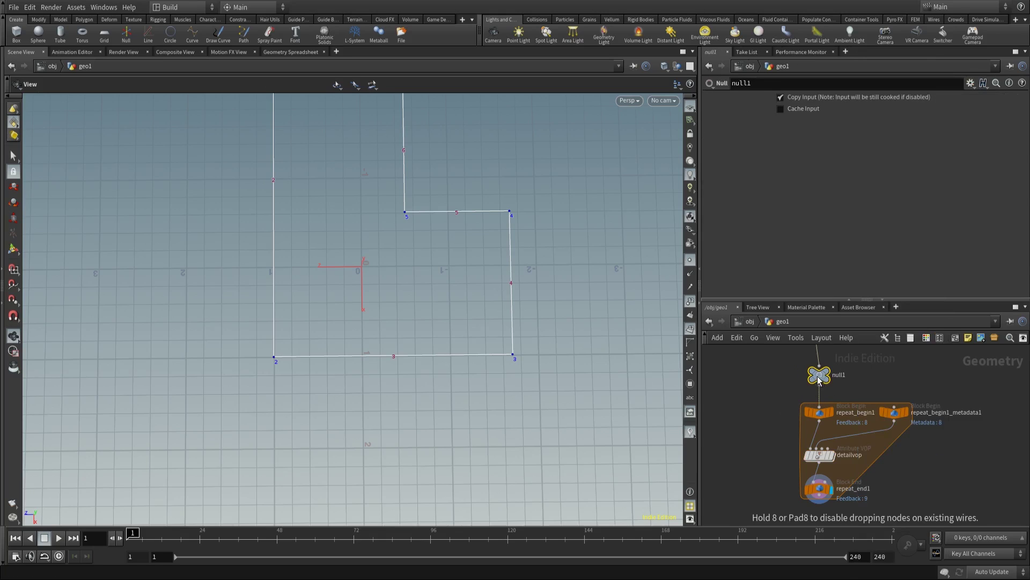
key(F2)
text(nprims)
key(Return)
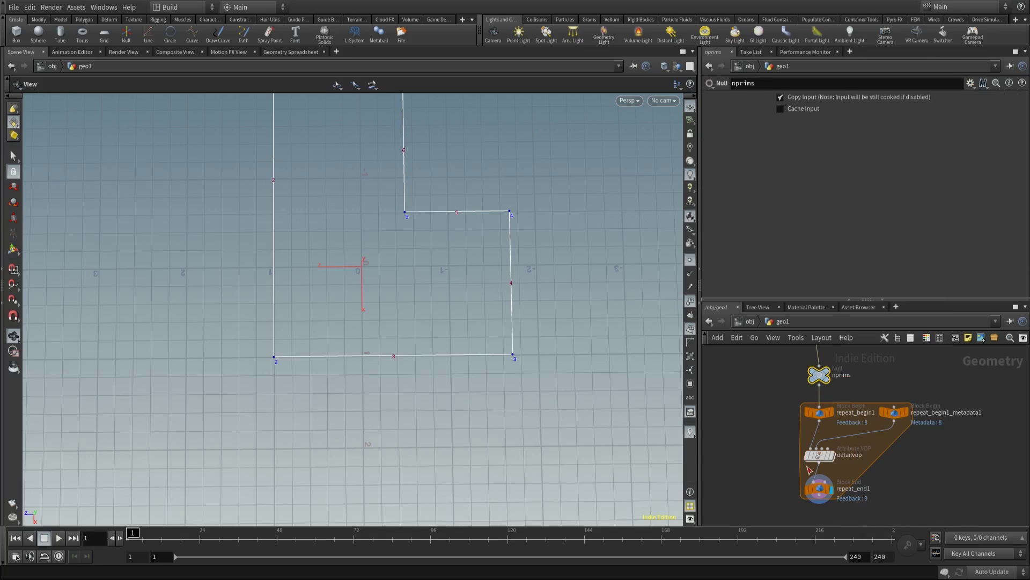
Set repeat_end1's Iterations to the expression nprims("../nprims")
click(818, 488)
middle_drag(399, 215, 406, 291)
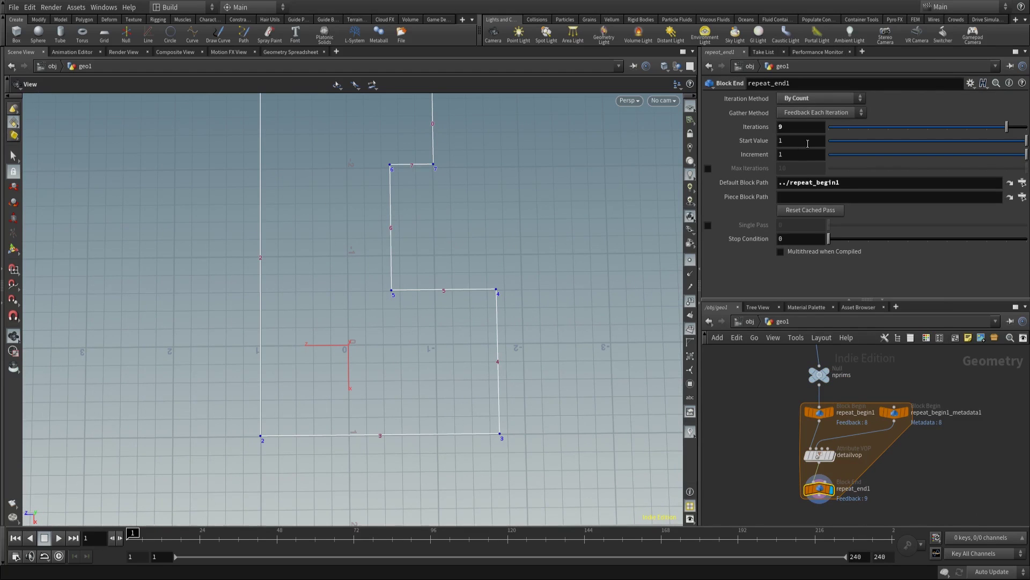
middle_drag(774, 447, 767, 417)
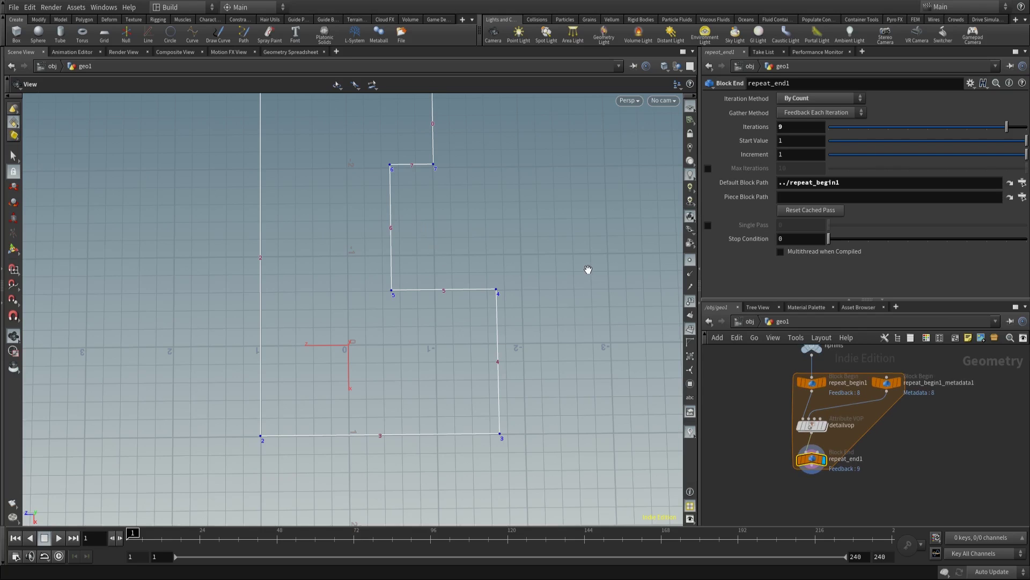
click(805, 129)
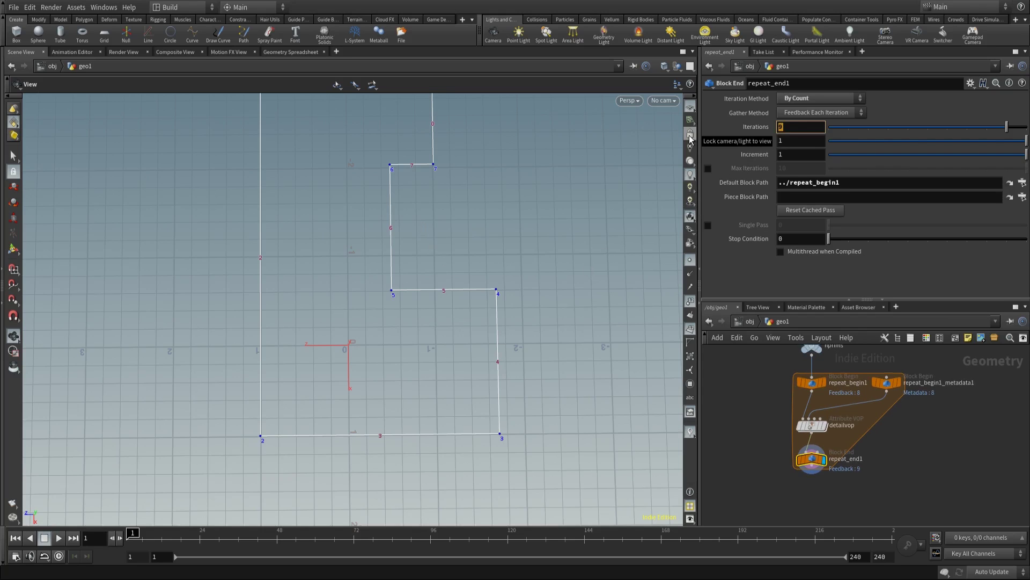
text(nprims)
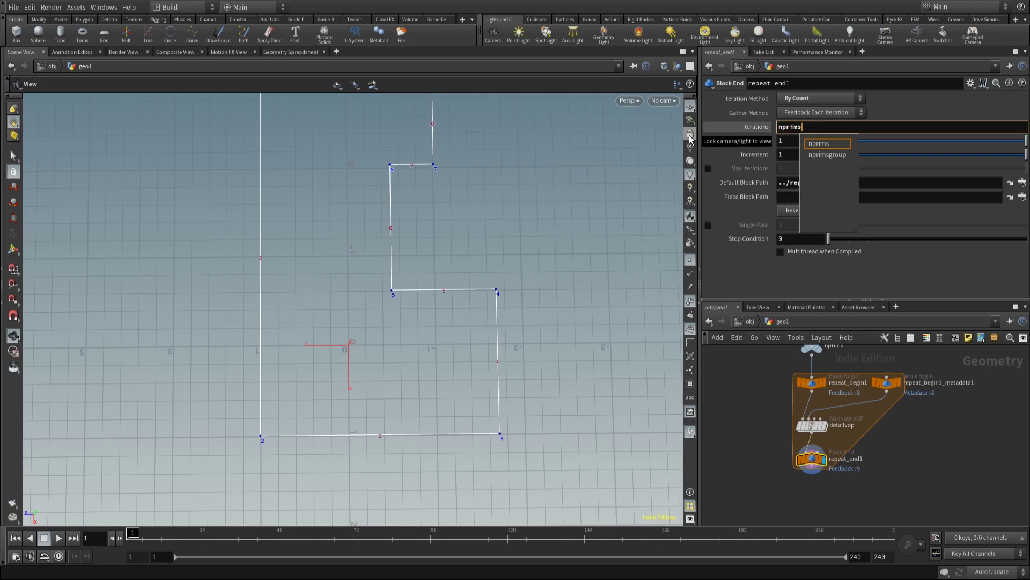
text(("..)
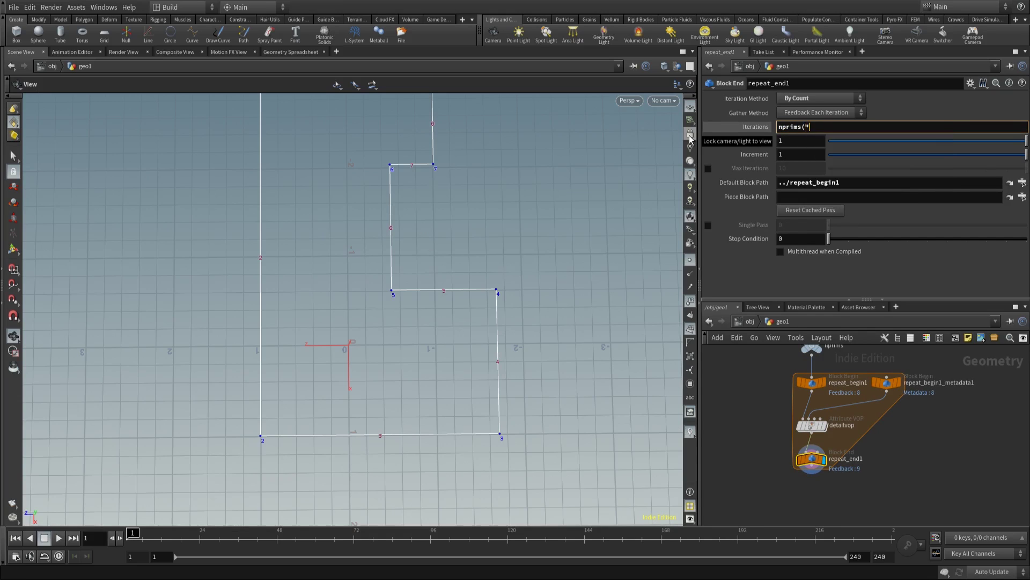
text(/nprim)
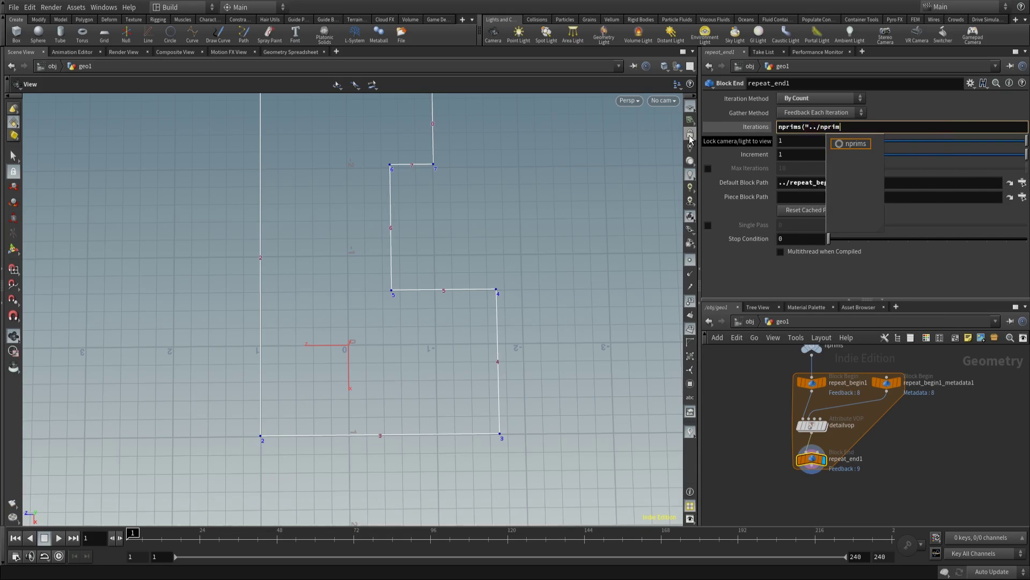
text(s"))
key(Return)
Add a spare input to repeat_end1 and change Iterations to nprims(-1)
middle_drag(748, 405, 723, 414)
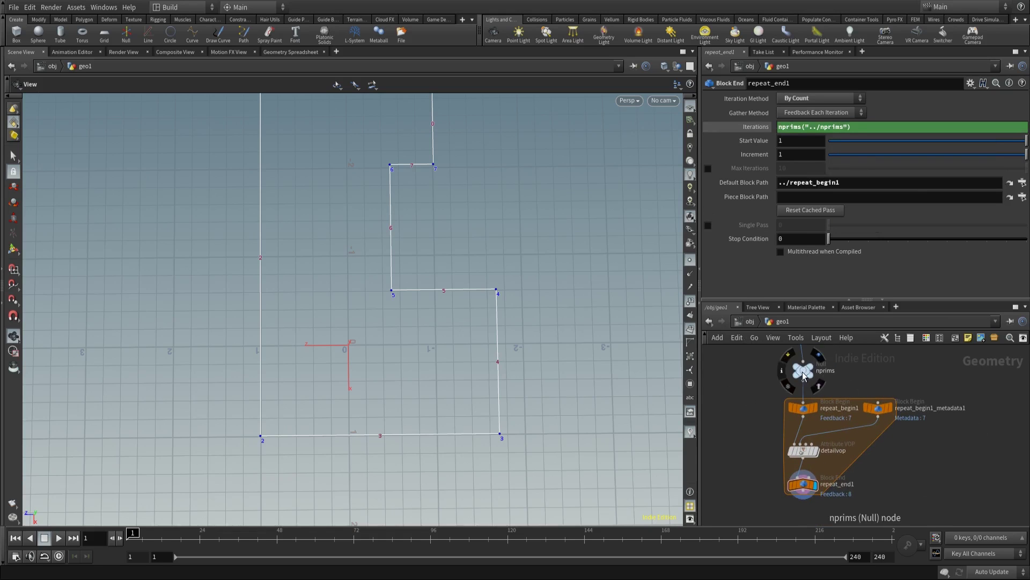
click(971, 83)
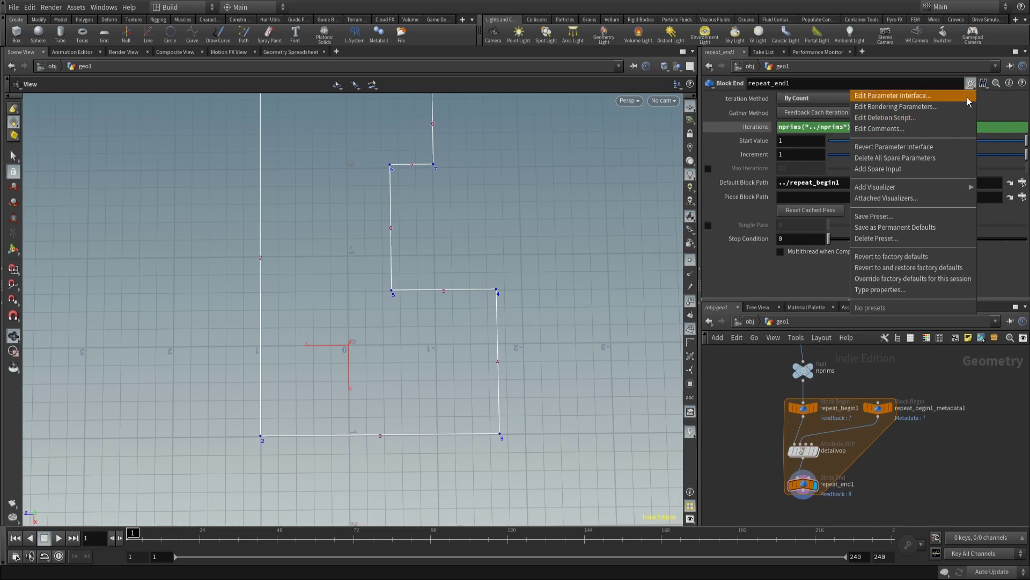
click(901, 169)
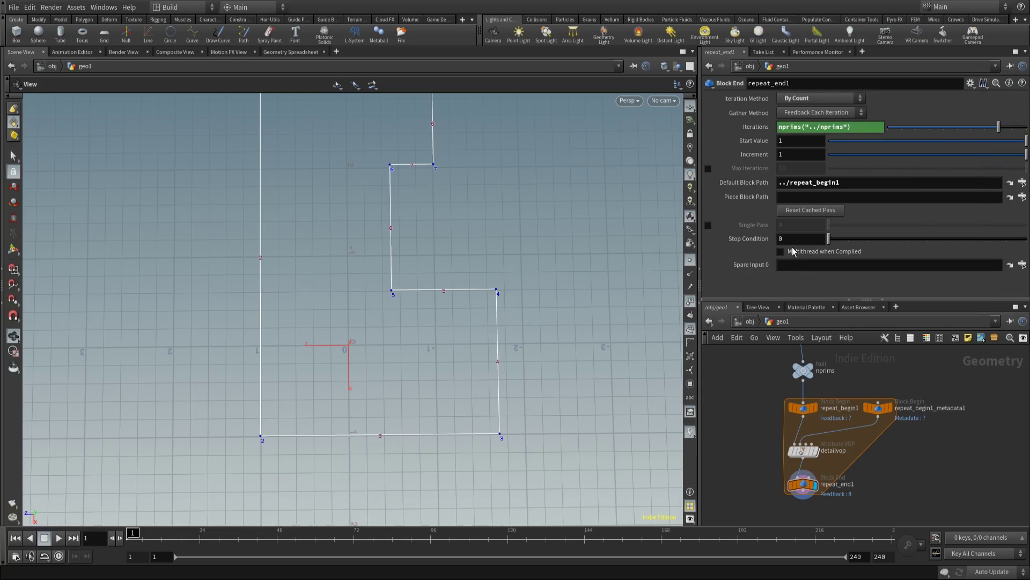
drag(846, 127, 806, 133)
key(ctrl+c)
key(BackSpace)
text(-)
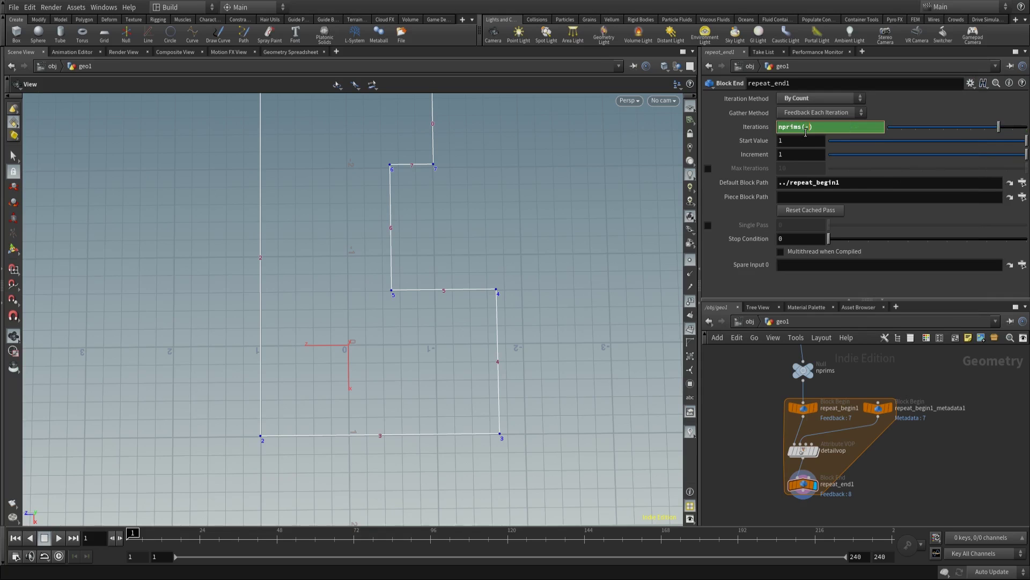
text(1)
Set Spare Input 0 to ../nprims
click(825, 265)
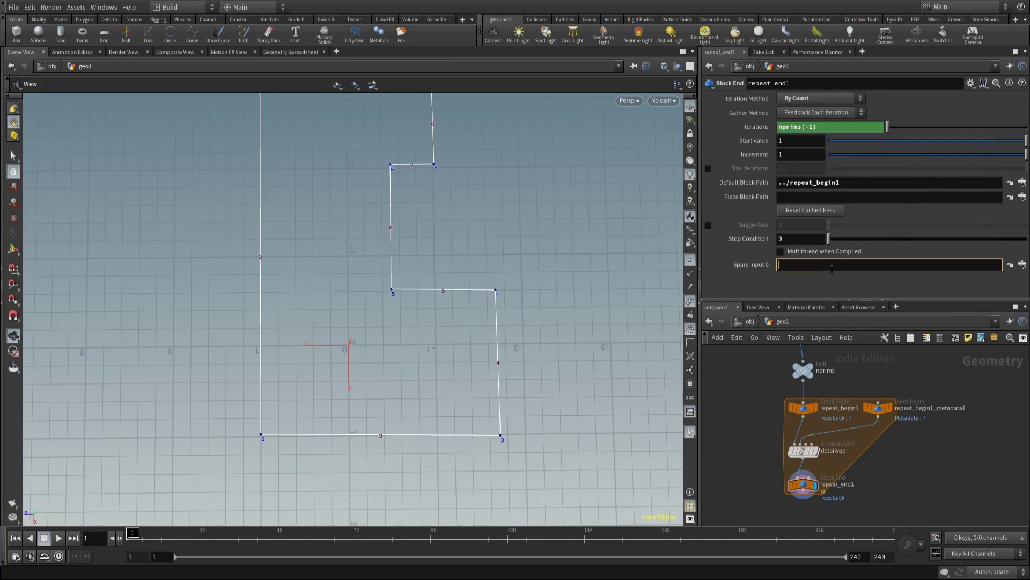
key(ctrl+v)
key(BackSpace)
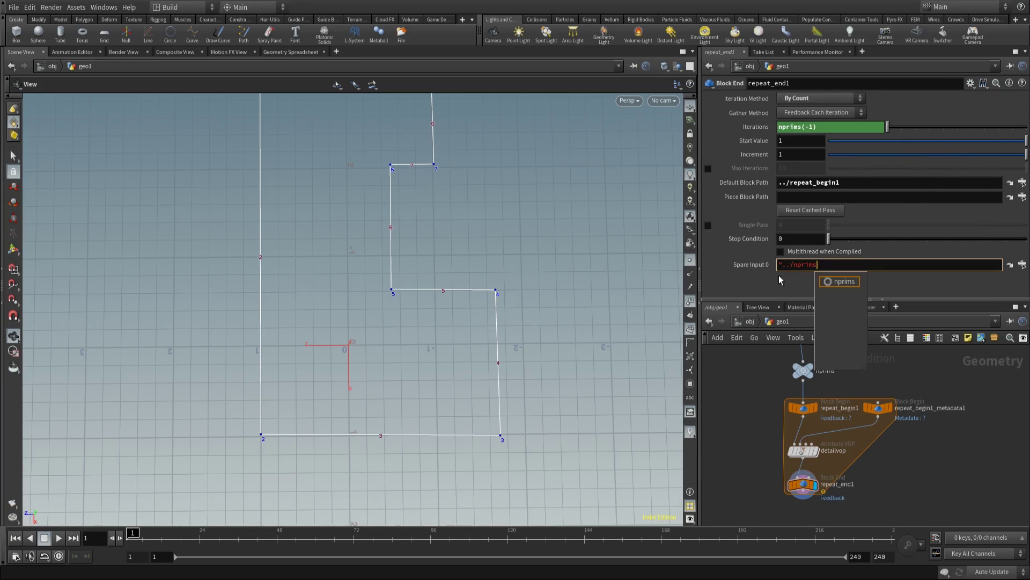
click(782, 265)
key(BackSpace)
key(Return)
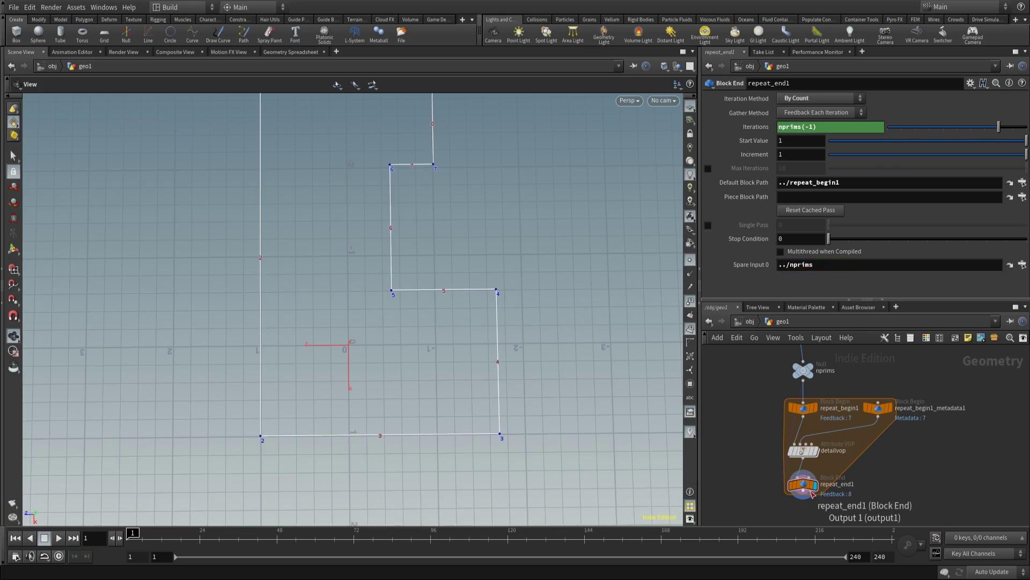
key(h)
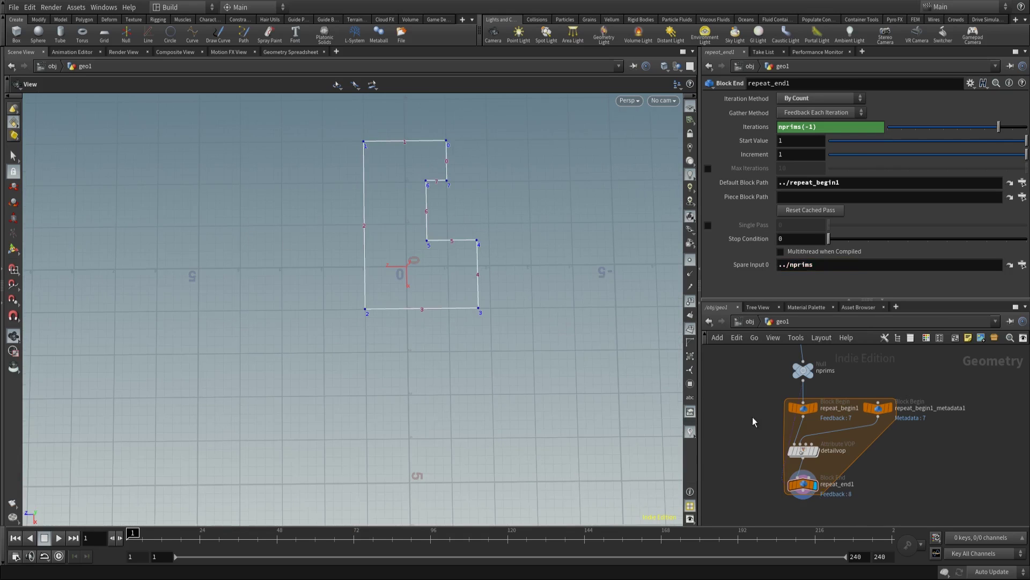
middle_drag(752, 414, 754, 430)
Add a compiled block with compile_begin1 above nprims and compile_end1 below repeat_end1
key(Tab)
text(merge)
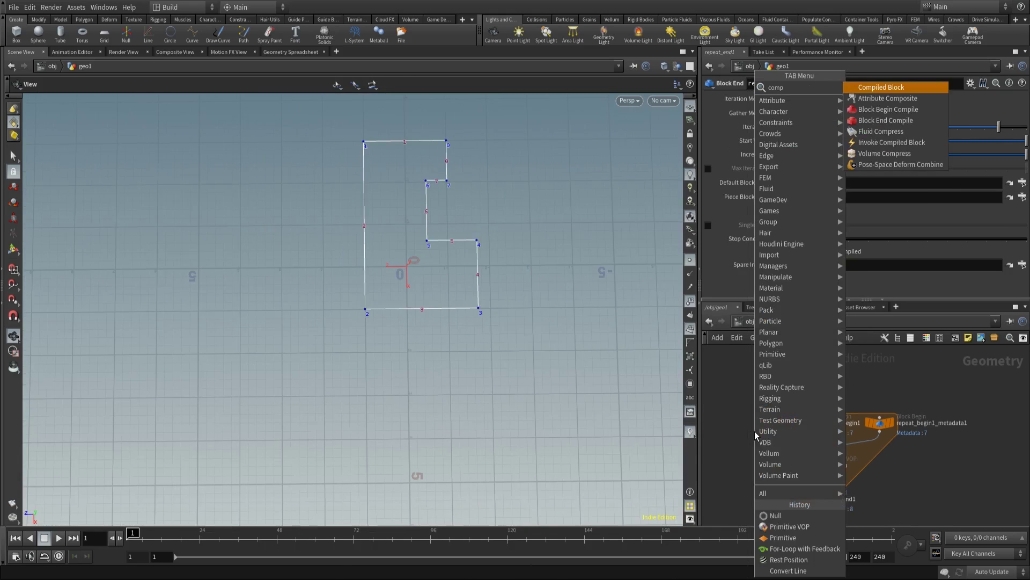
key(Return)
click(752, 411)
drag(753, 411, 803, 365)
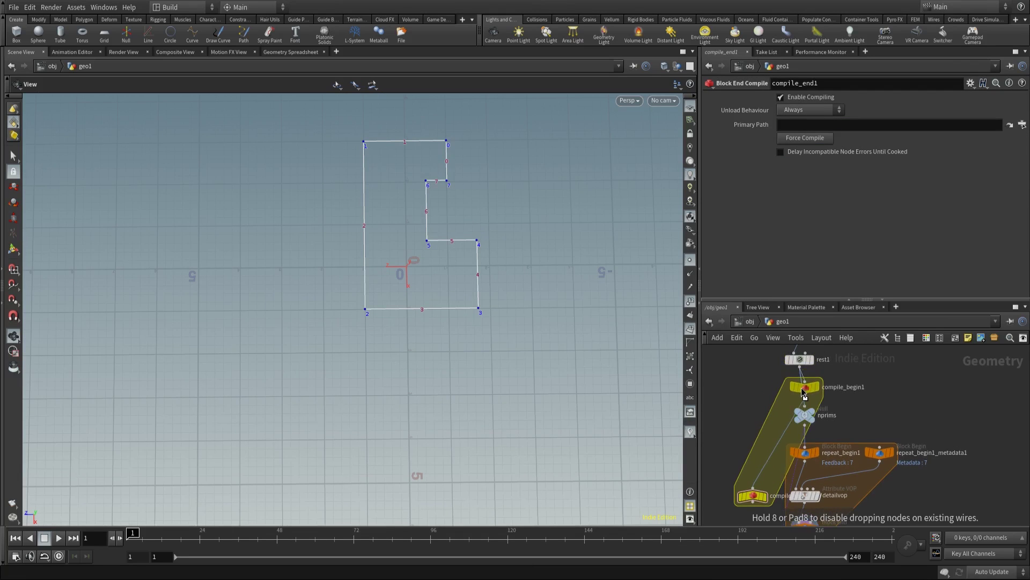
scroll(758, 414, down, 2)
drag(757, 414, 781, 484)
scroll(789, 507, up, 3)
Check repeat_end1's Multithread when Compiled setting and compile_end1's parameters
click(780, 425)
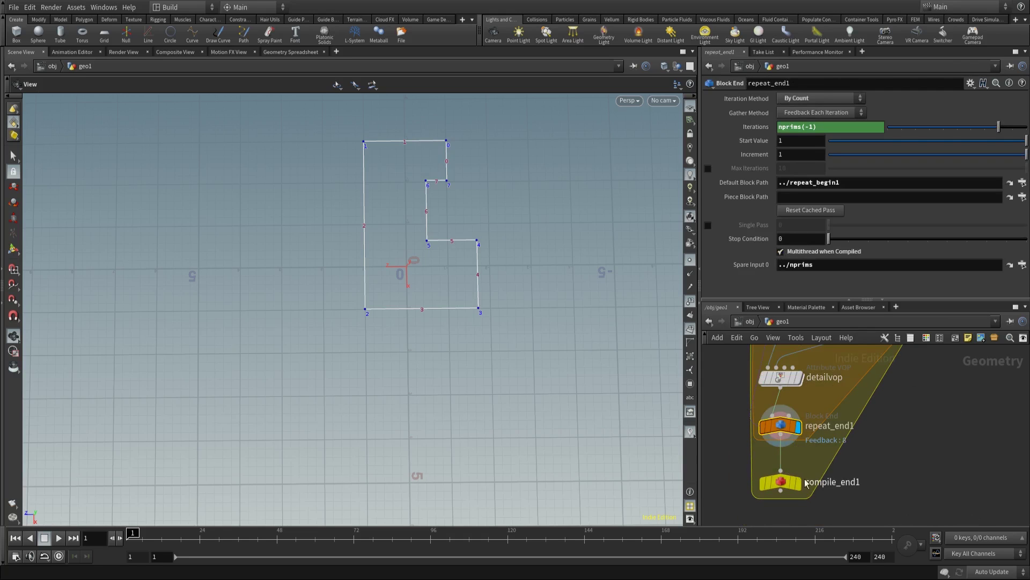
click(781, 481)
drag(316, 223, 421, 249)
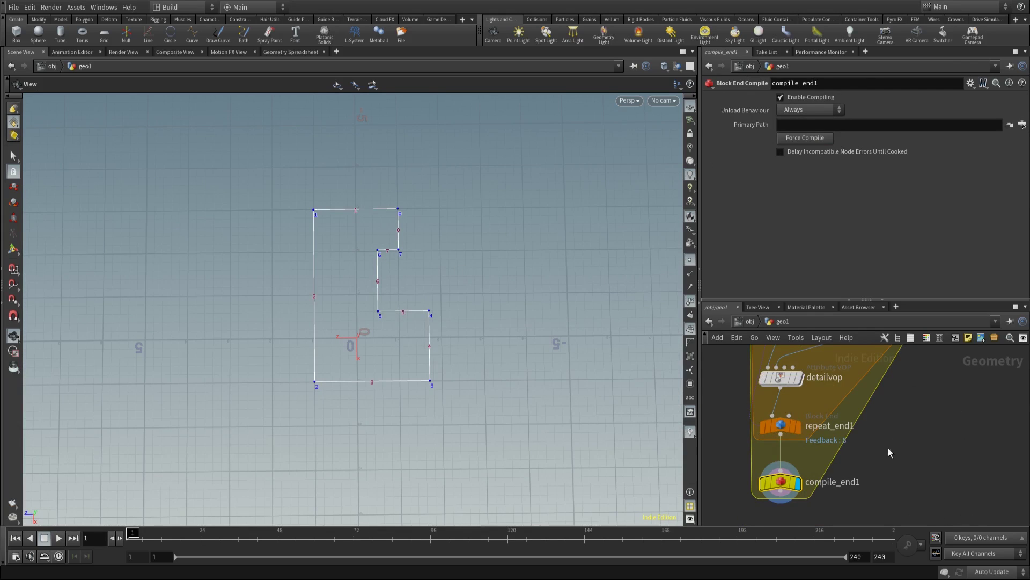
scroll(884, 461, down, 5)
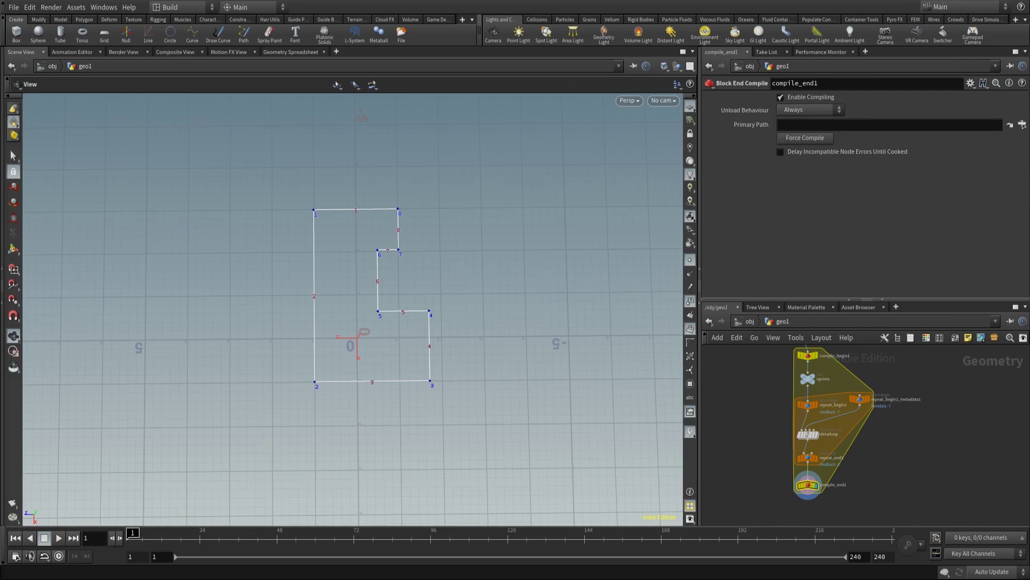
middle_drag(737, 475, 755, 402)
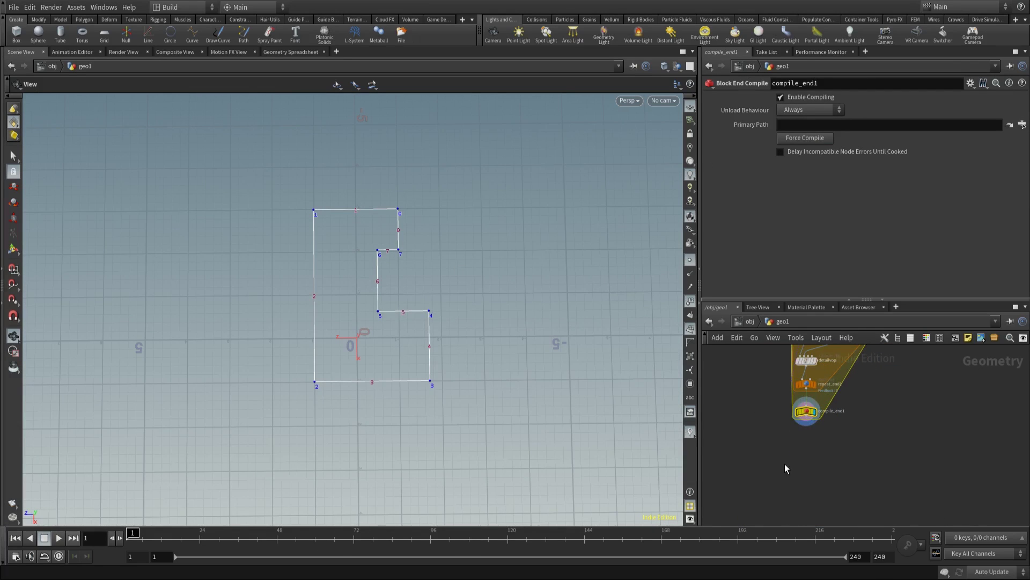
key(Tab)
Create an Add node, add1, lined up below compile_end1
text(ad)
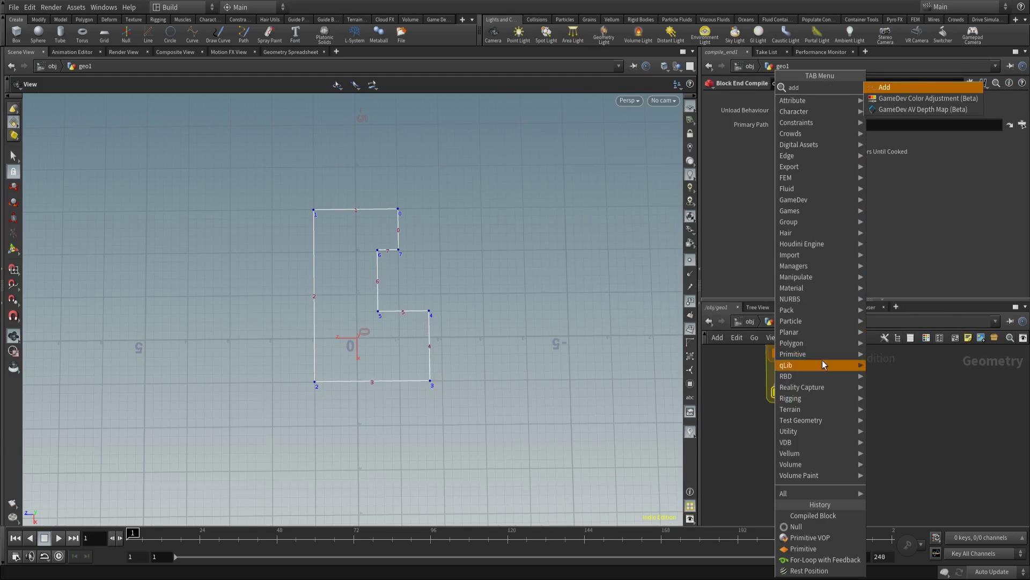
click(899, 85)
click(794, 450)
drag(804, 454, 795, 442)
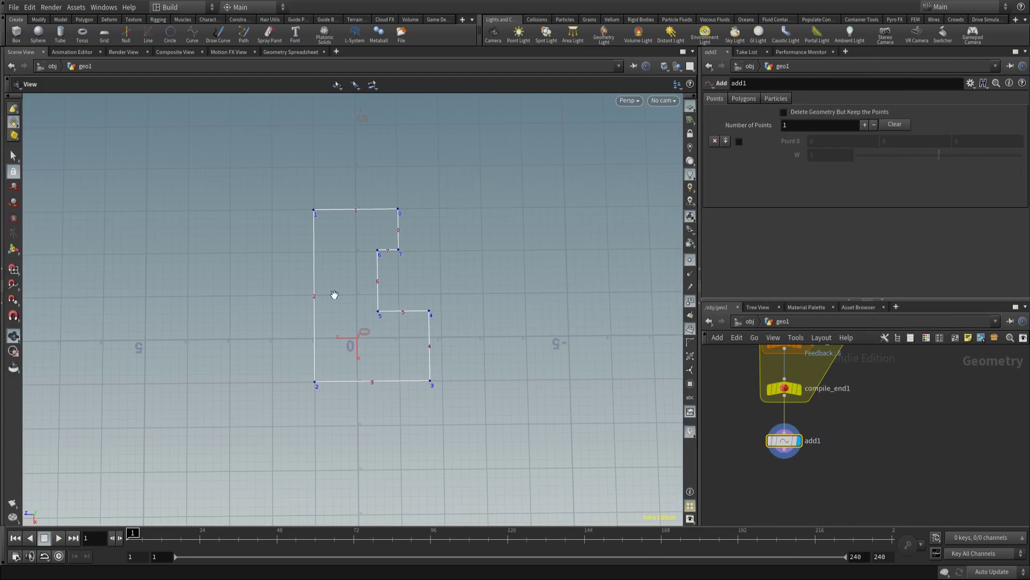
Set add1 to keep only points and build one closed polygon by group
click(784, 112)
click(744, 98)
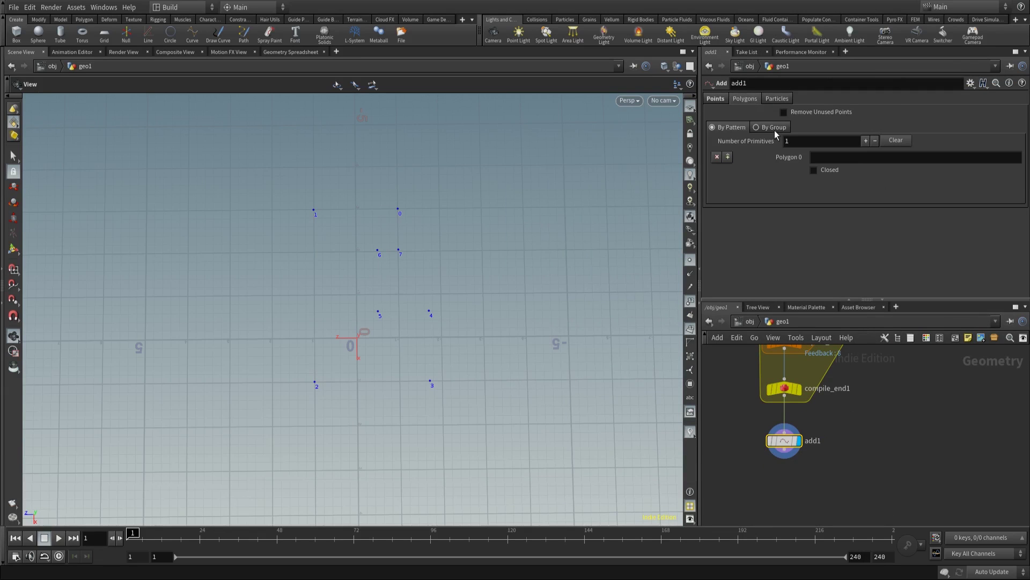
click(774, 127)
click(787, 197)
mouse_move(354, 313)
mouse_down()
mouse_move(340, 246)
mouse_move(351, 306)
mouse_up()
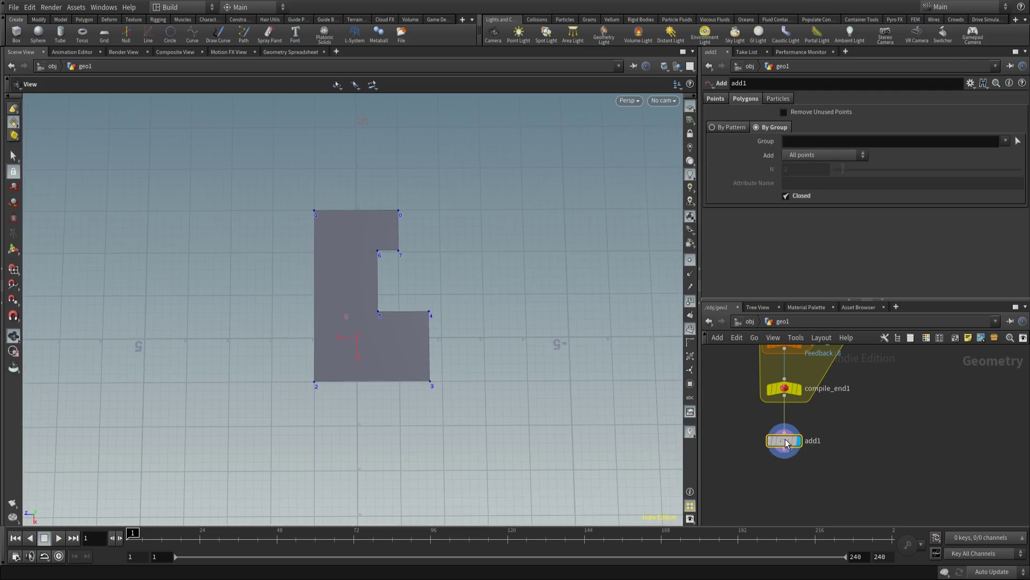
middle_drag(762, 478, 762, 425)
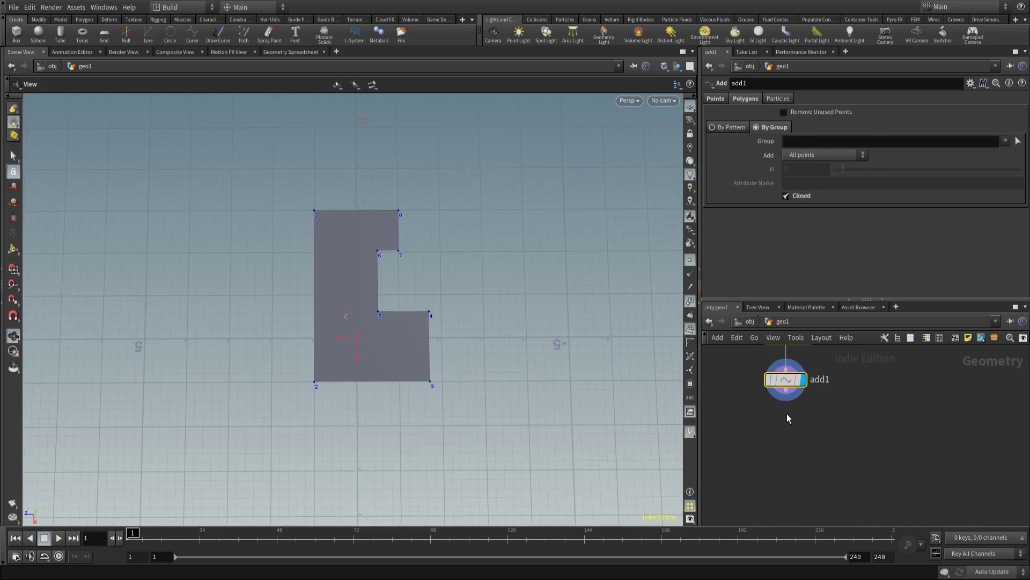
key(Tab)
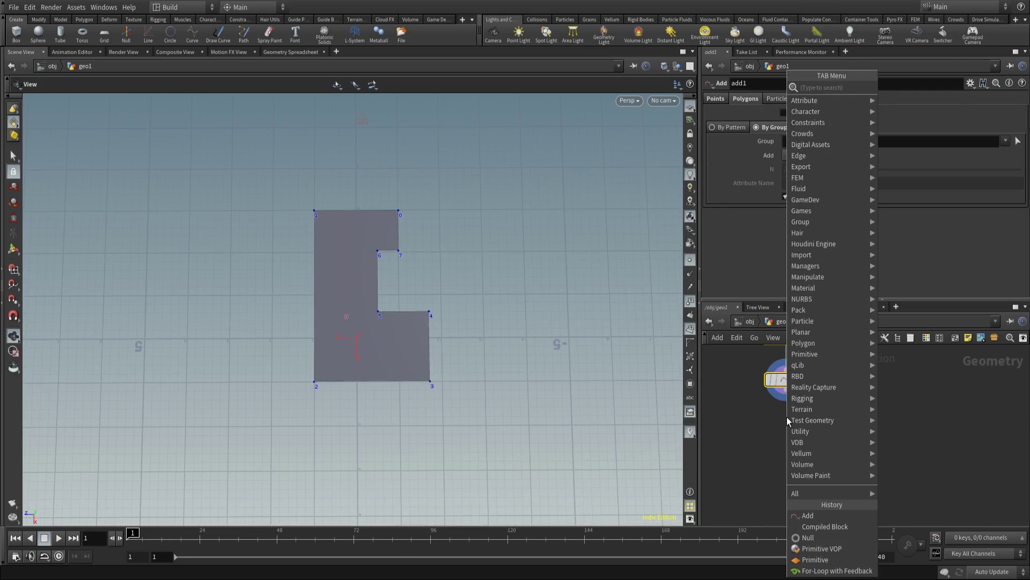
Place fuse1 below add1 and set its Snap To mode to Grid
key(Escape)
click(788, 455)
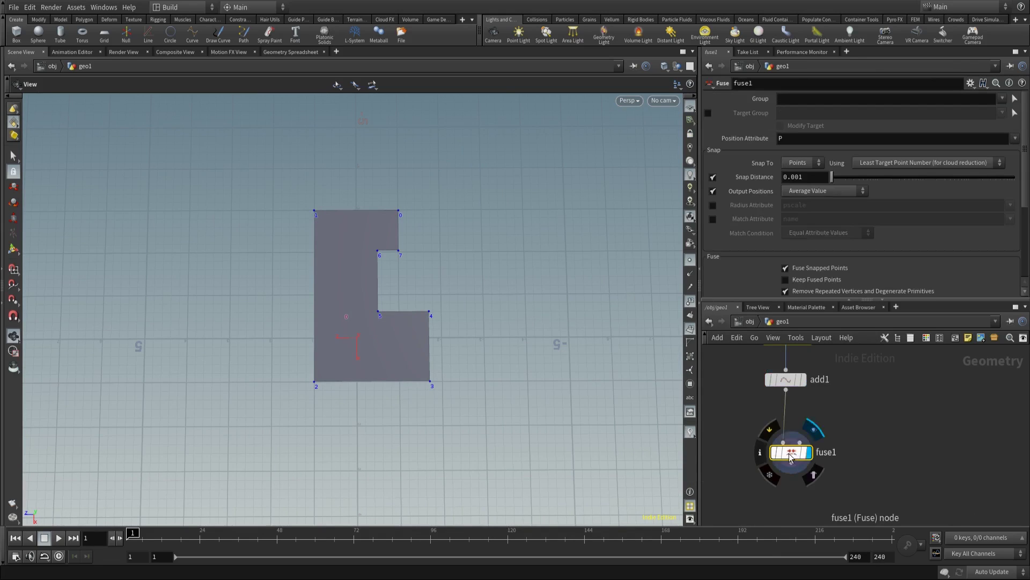
click(802, 163)
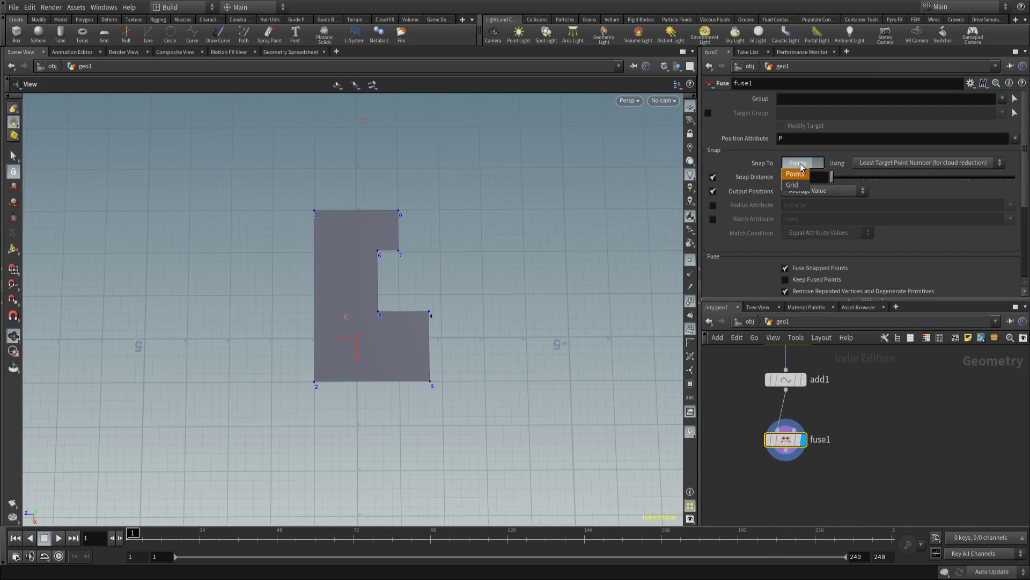
click(794, 186)
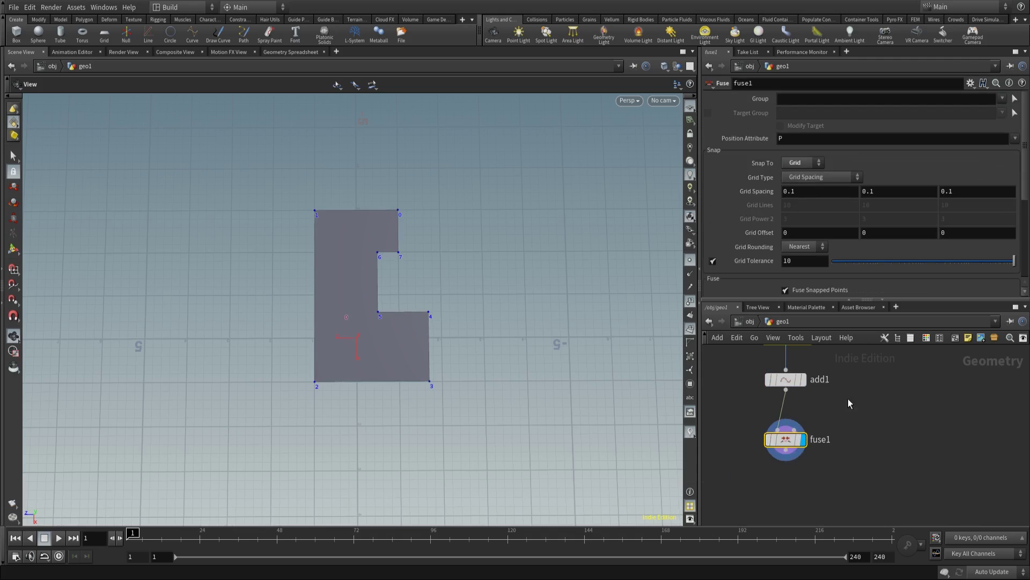
Create a new Null node in the network
middle_drag(849, 403, 925, 397)
key(Tab)
text(null)
key(Return)
Place null1 left of fuse1 and add a Float parameter in its interface editor
click(738, 400)
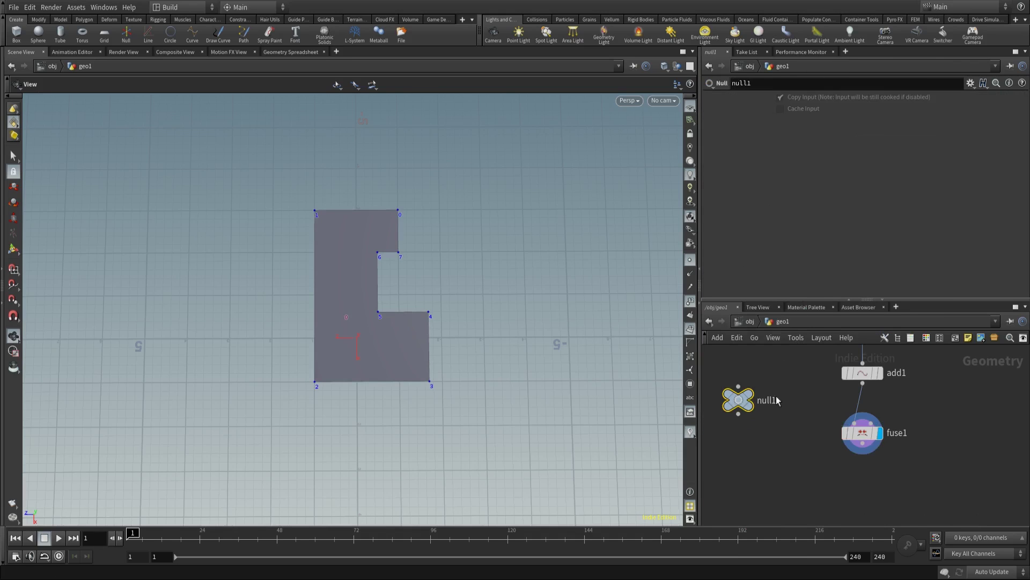
click(971, 84)
click(914, 101)
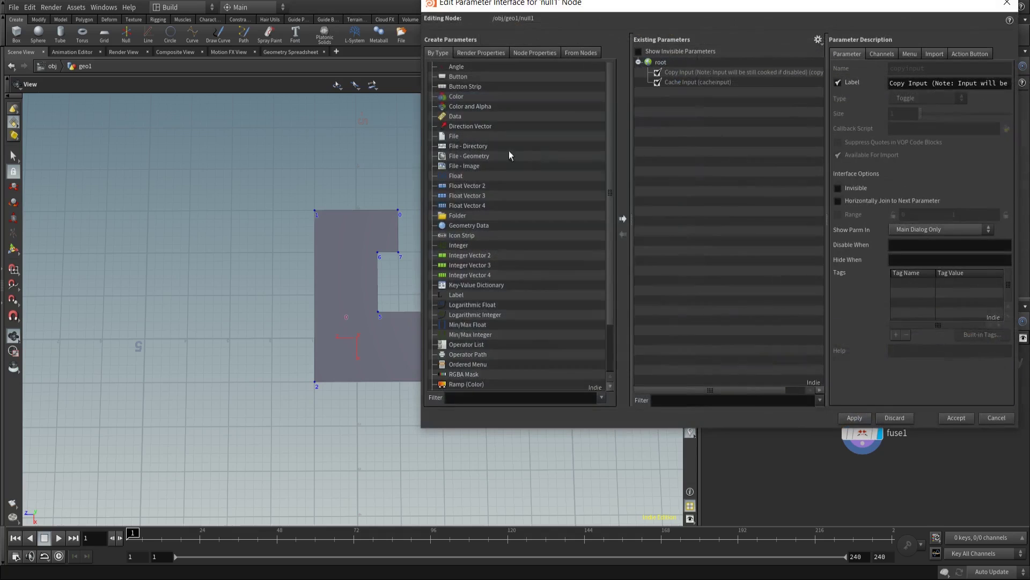
drag(471, 175, 709, 138)
Name and label the parameter gridsize, accept it, and set it to 2.14
double_click(935, 72)
text(g)
key(Tab)
text(gridsize)
key(Tab)
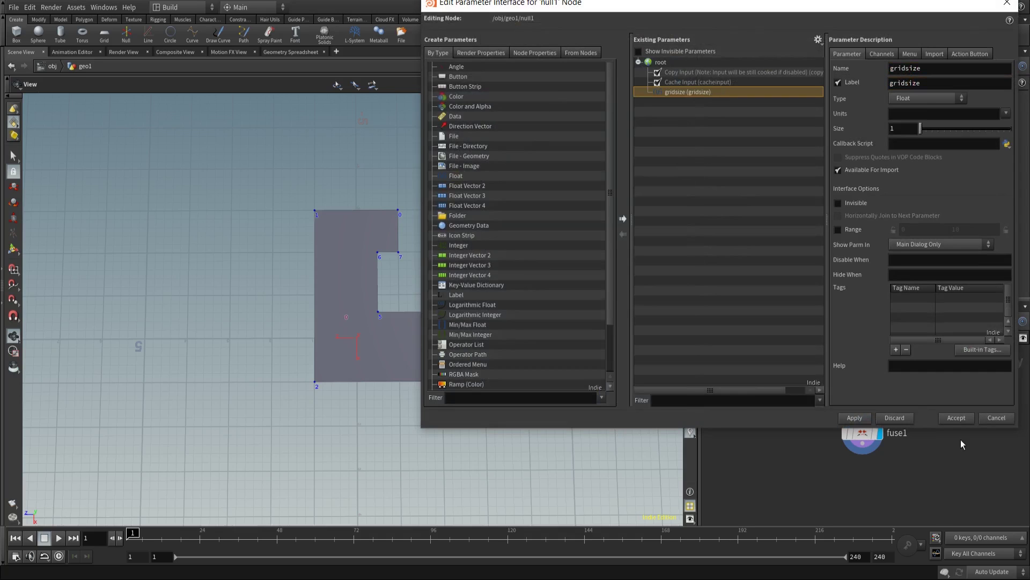
click(956, 417)
drag(894, 123, 871, 125)
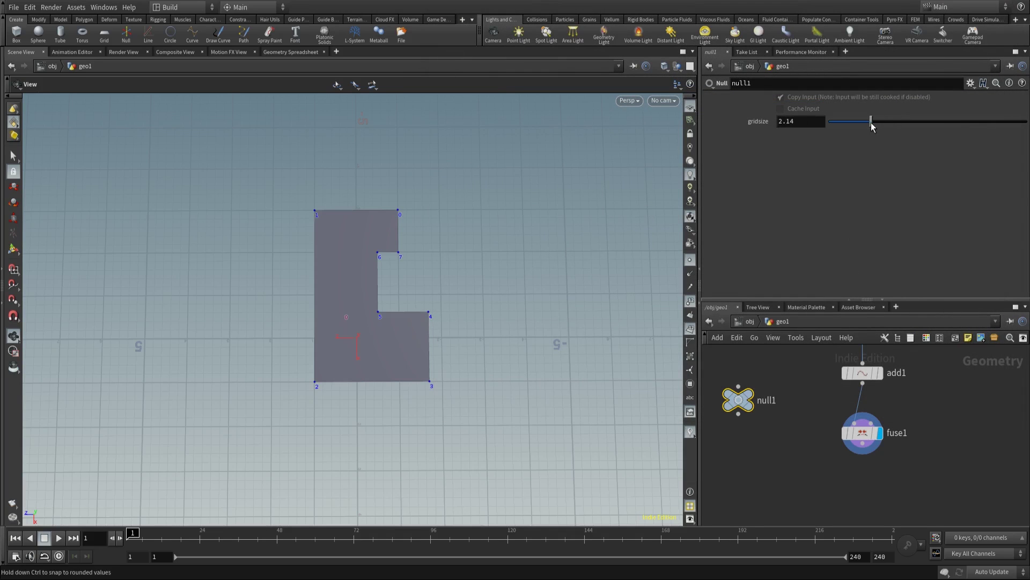
Paste gridsize as a relative reference into all three fuse1 Grid Spacing fields
right_click(798, 121)
click(824, 192)
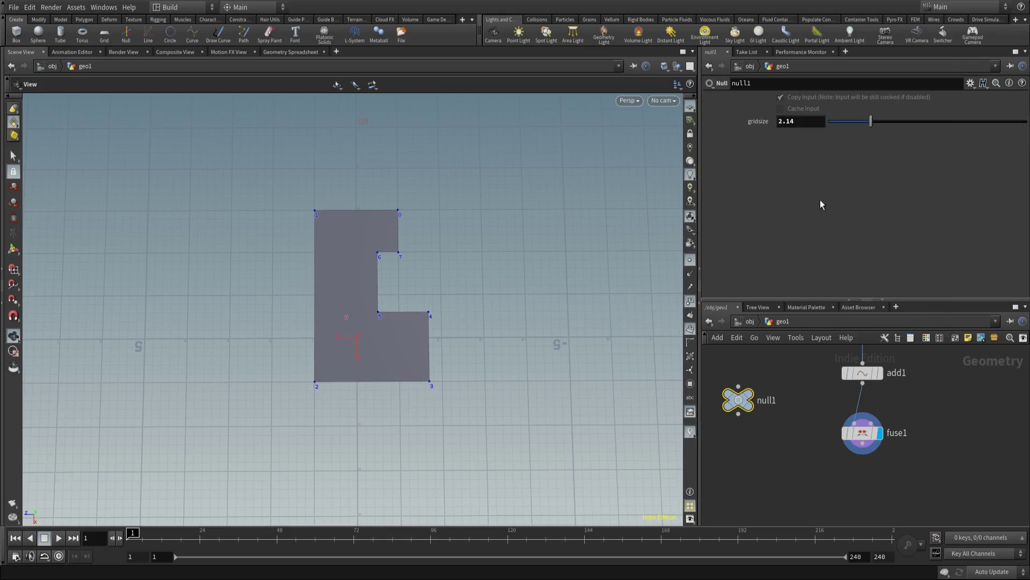
click(861, 433)
right_click(806, 193)
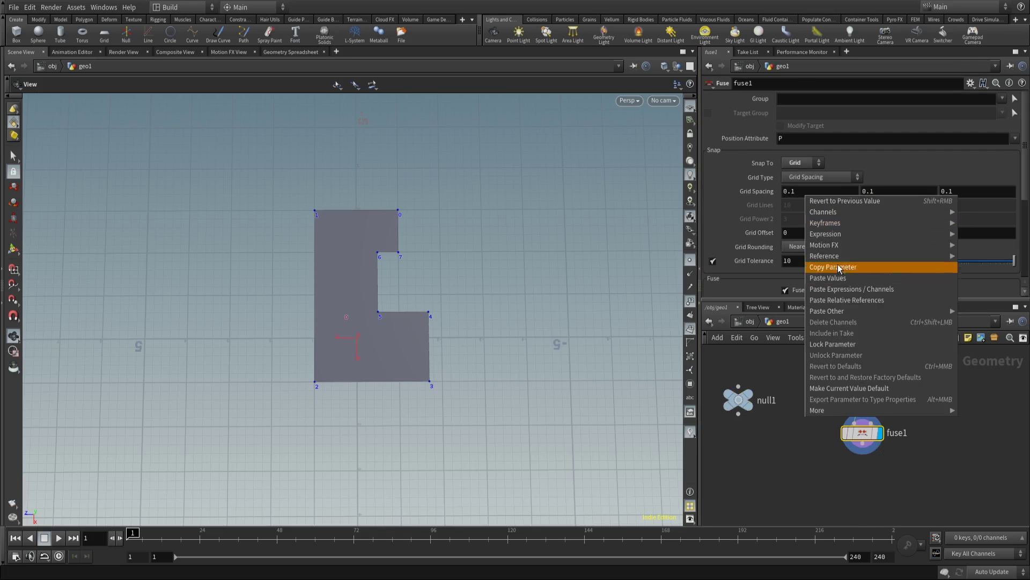
click(843, 300)
right_click(893, 192)
click(914, 294)
right_click(974, 189)
click(949, 294)
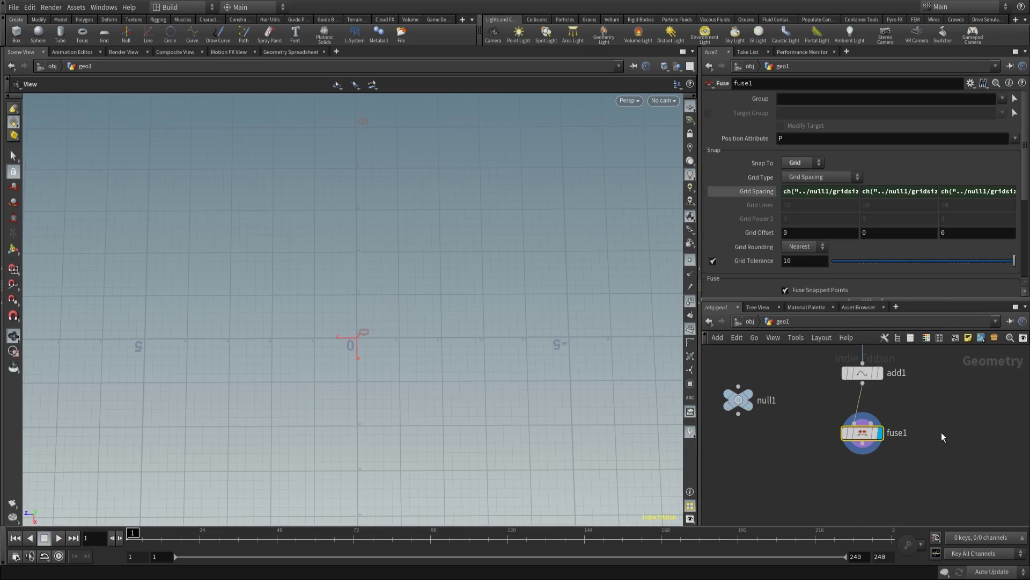
Test Y Grid Spacing at 0, undo the expression removal, and lower gridsize from 2.14
click(738, 400)
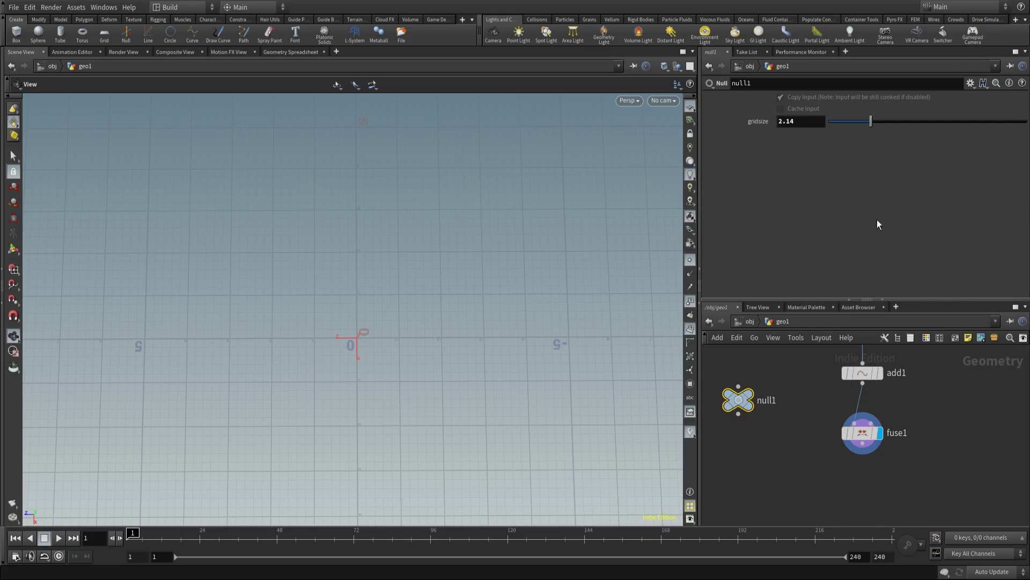
click(863, 433)
click(889, 191)
key(ctrl+a)
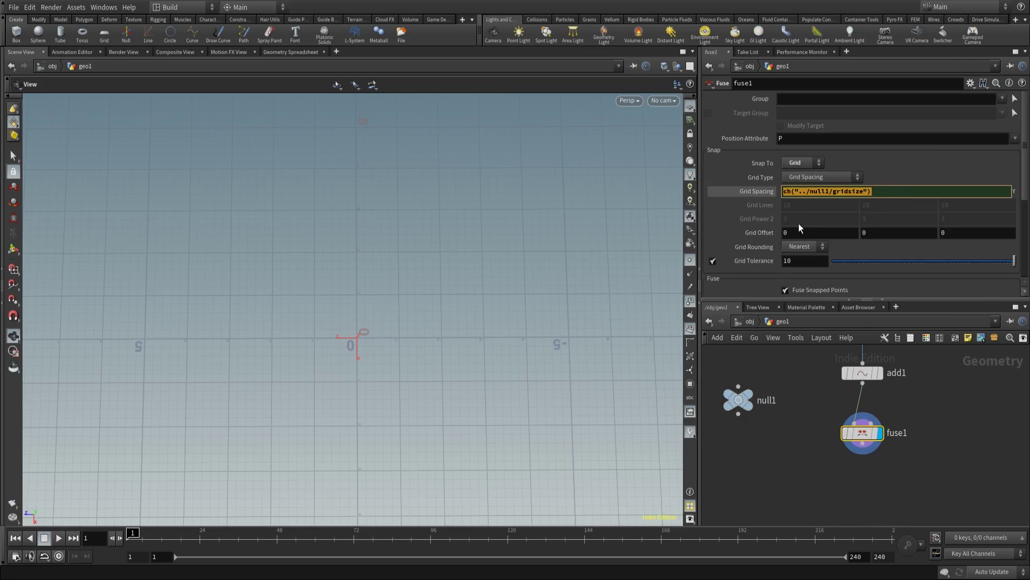
text(0)
key(Return)
right_click(888, 198)
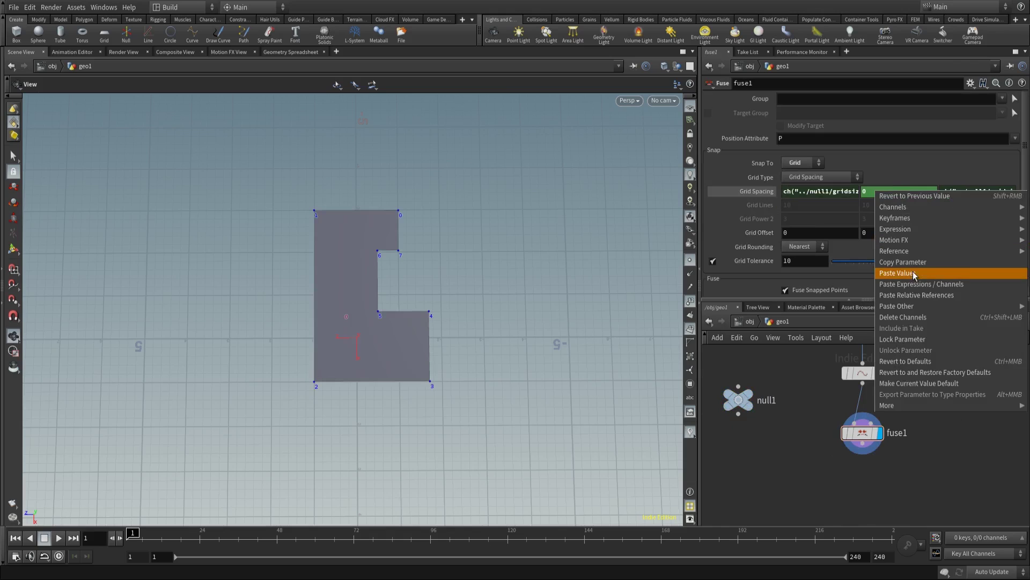
click(912, 263)
right_click(885, 203)
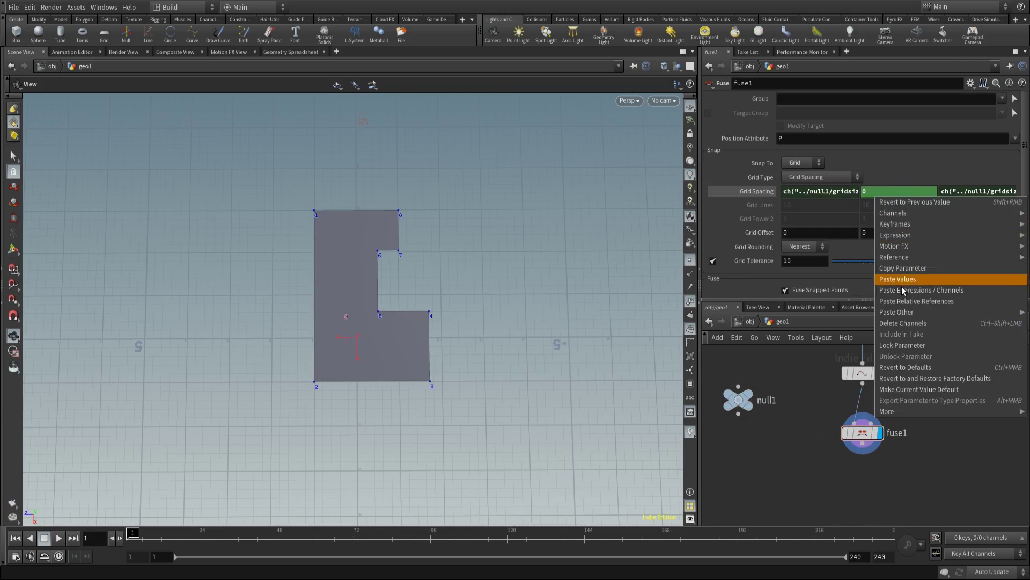
click(904, 323)
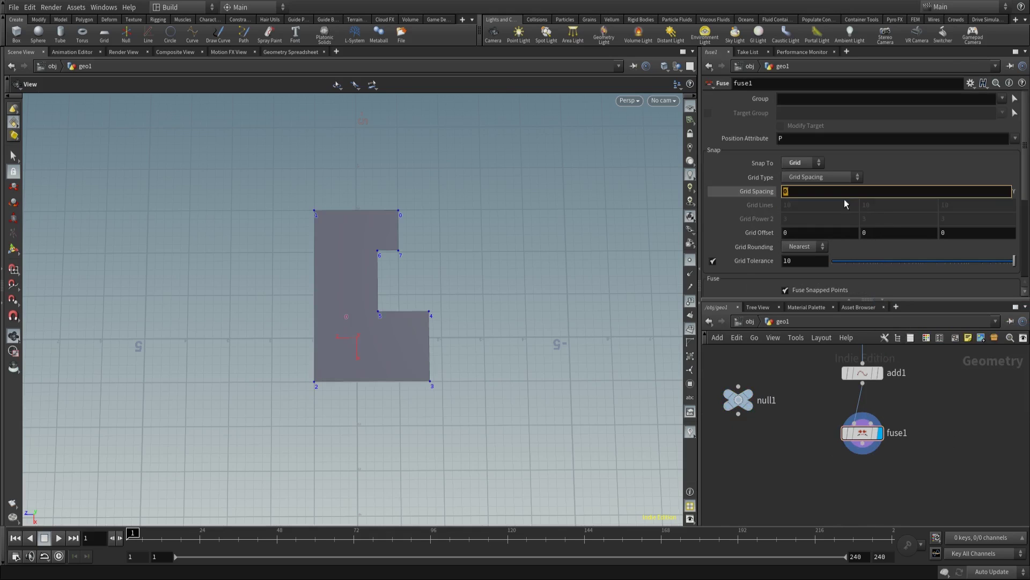
key(ctrl+z)
click(747, 400)
drag(870, 127, 837, 133)
Pan the network and viewport to review fuse1 and the snapped L-shaped polygon
scroll(520, 213, up, 5)
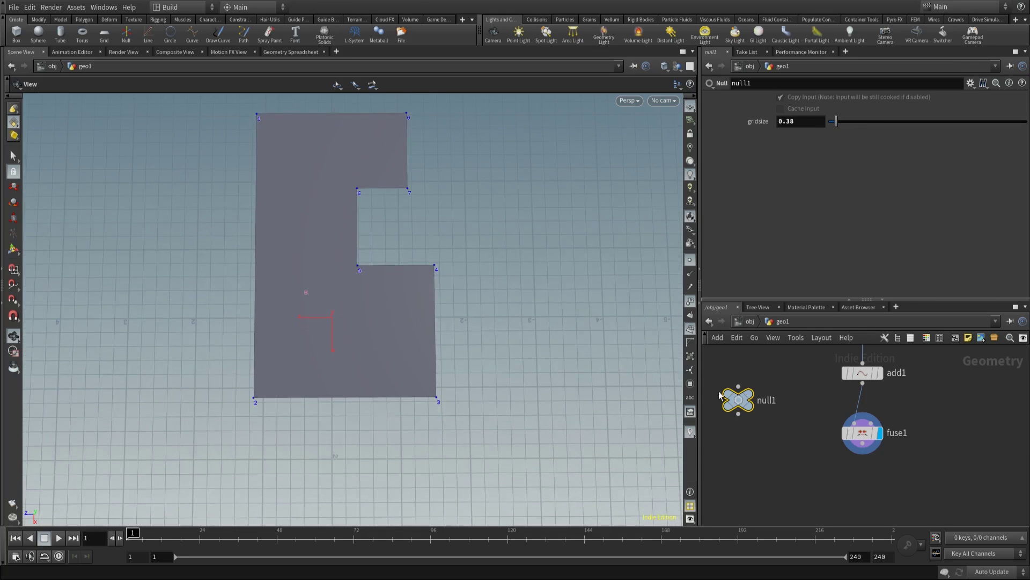
middle_drag(805, 478, 797, 442)
middle_drag(783, 365, 768, 420)
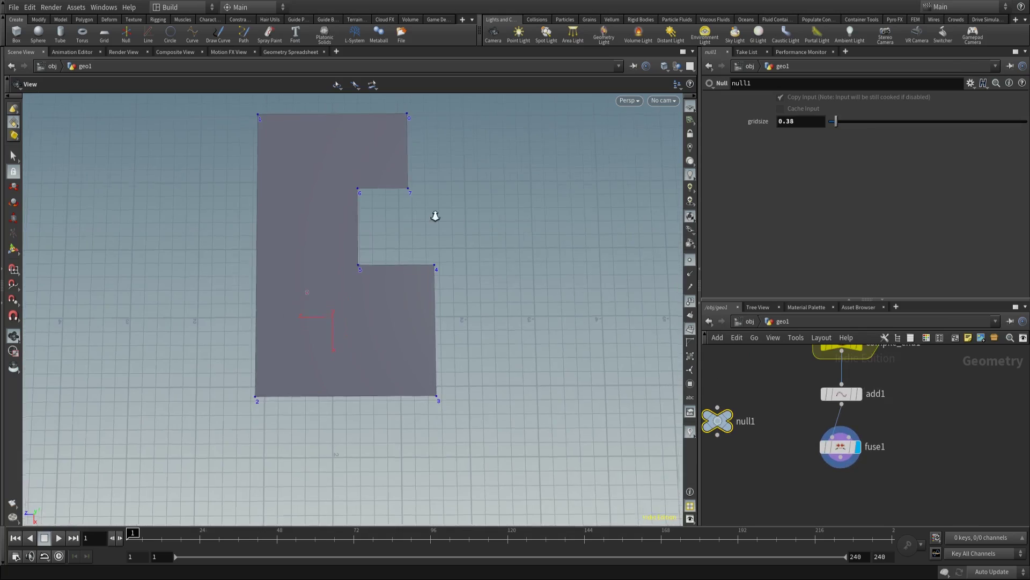
middle_drag(461, 215, 394, 278)
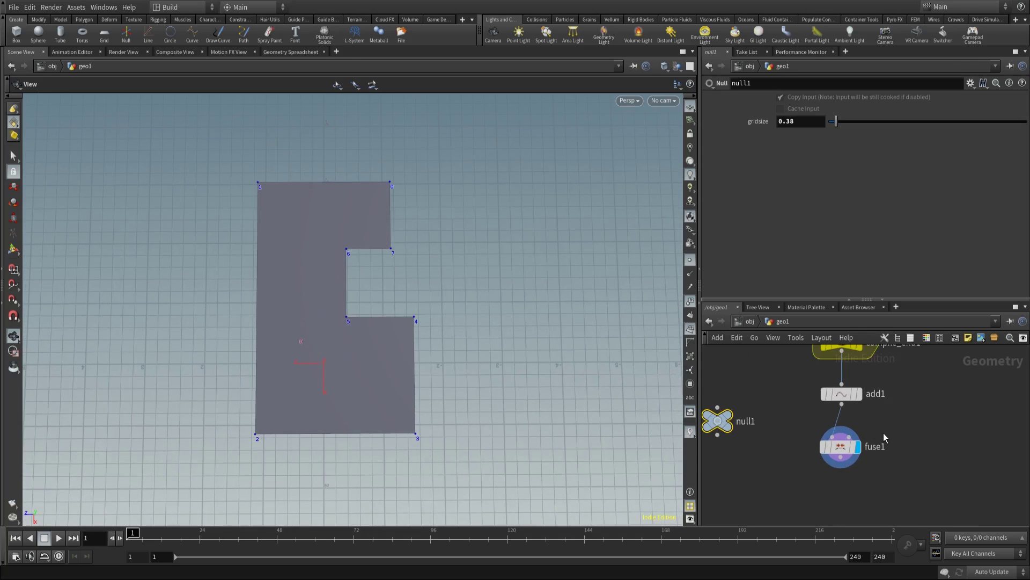
middle_drag(876, 435, 864, 411)
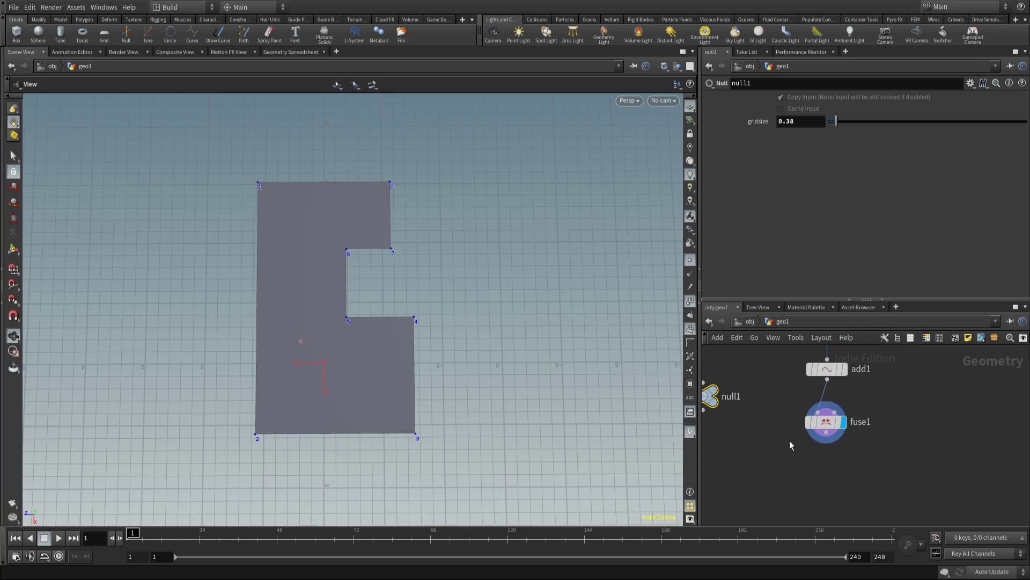
drag(816, 429, 816, 422)
middle_drag(773, 443, 844, 487)
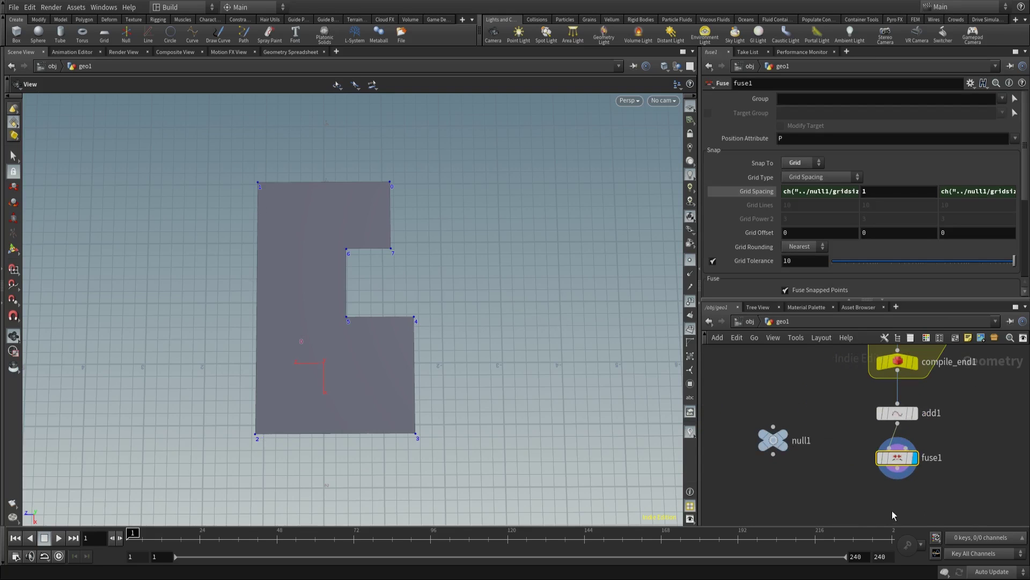
middle_drag(894, 517, 884, 456)
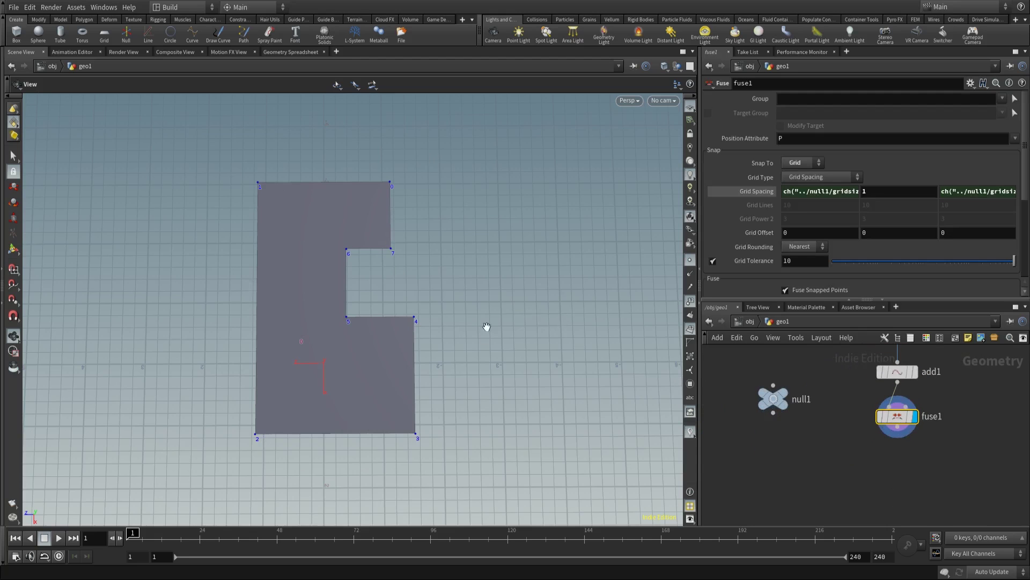
middle_drag(855, 449, 876, 452)
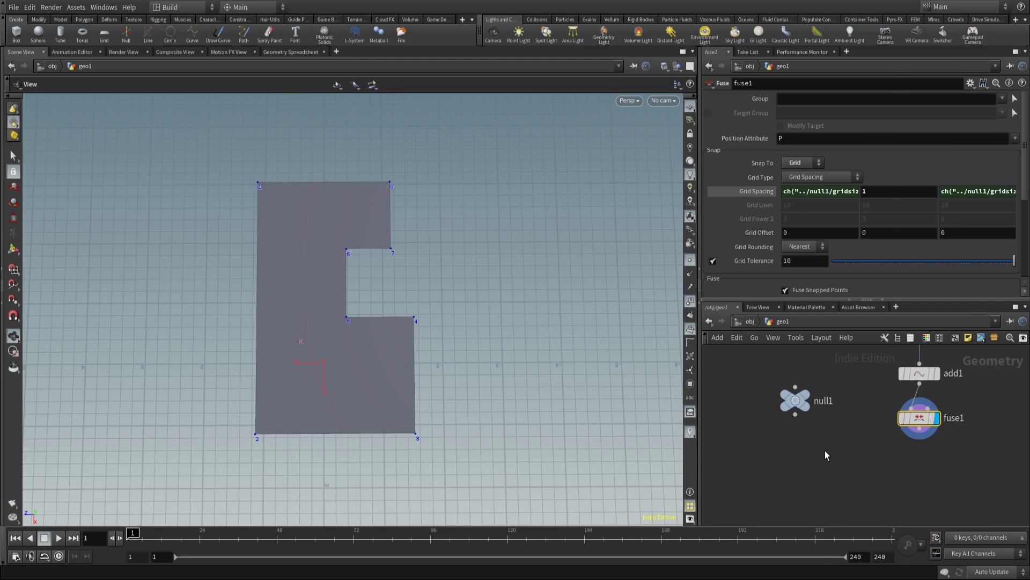
Pick a Grid node from the Tab search with 'gri'
key(Tab)
text(gri)
key(Return)
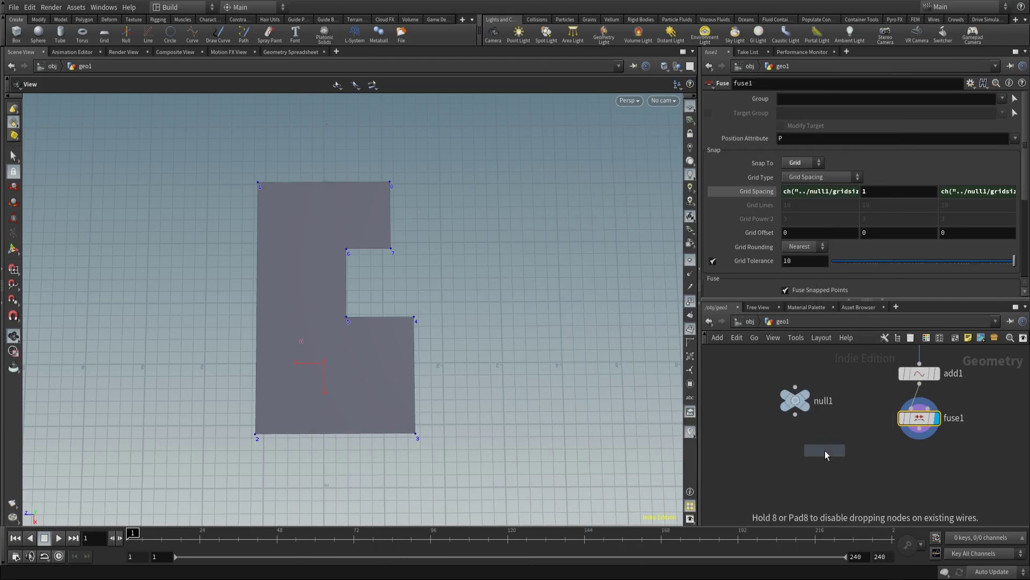
Place grid1 in the network and move null1 up and to the left
click(767, 445)
drag(796, 402, 784, 374)
middle_drag(853, 447, 829, 406)
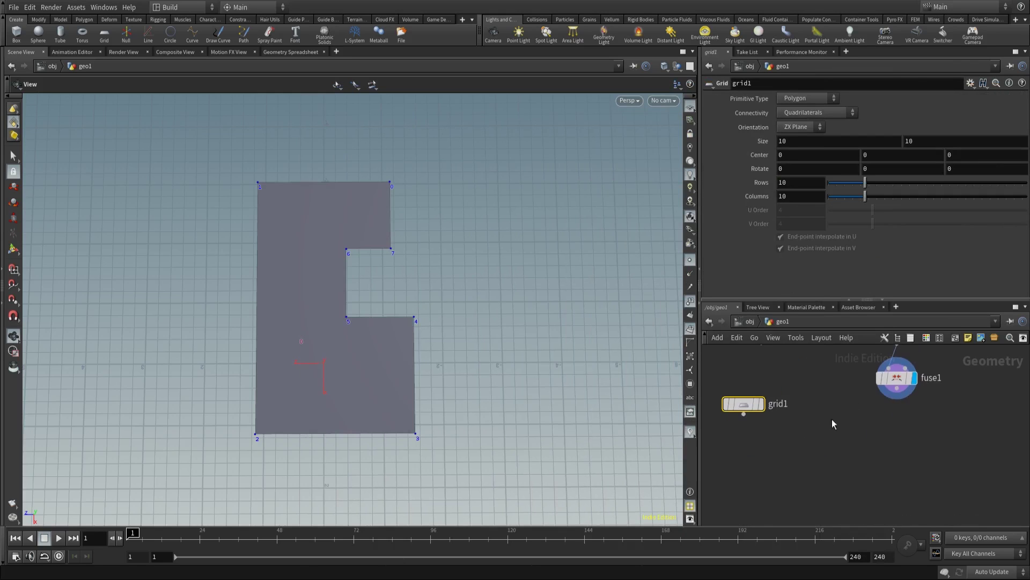
Add a Null node, null2, wired below fuse1
key(Tab)
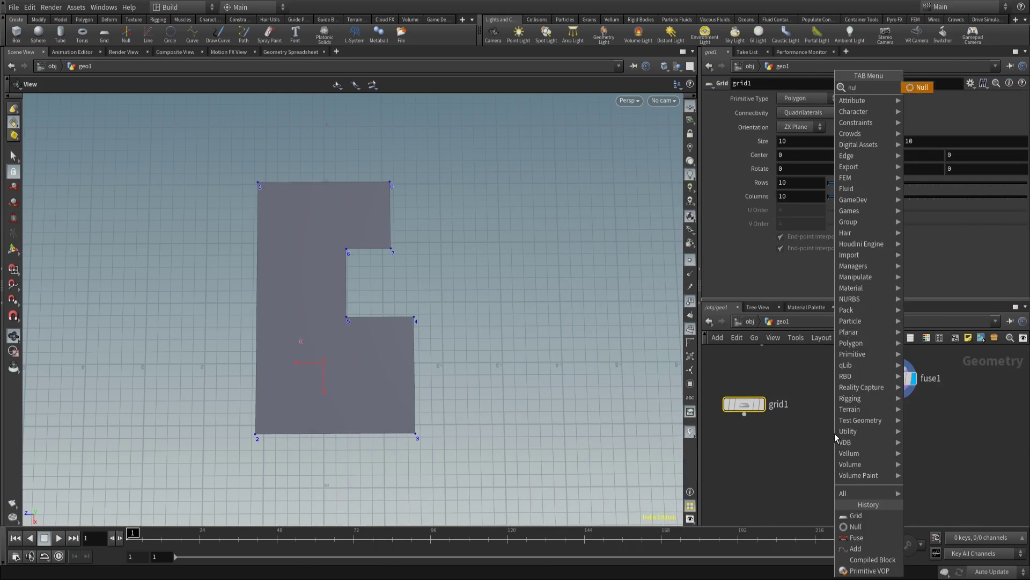
key(Return)
click(902, 436)
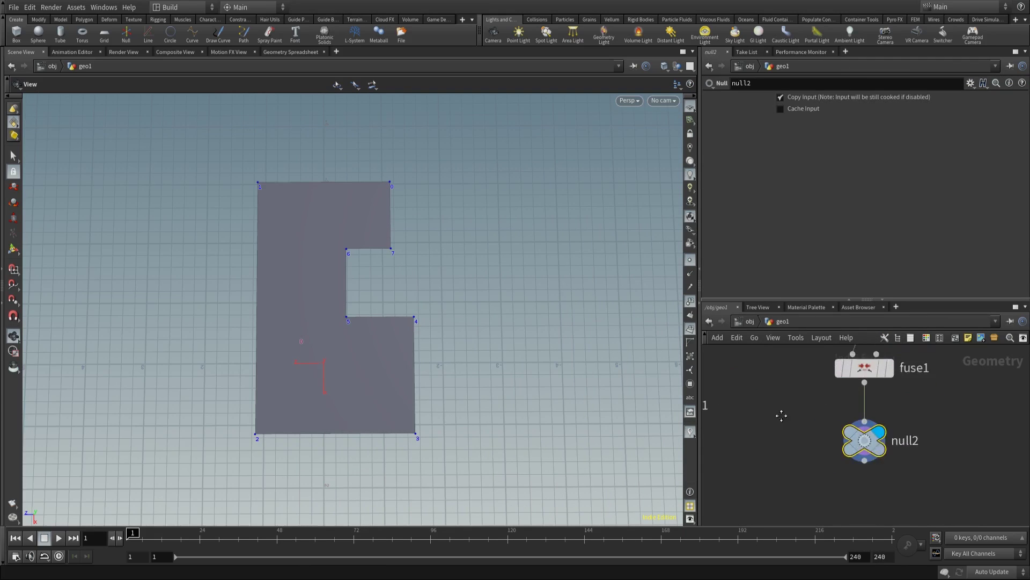
click(971, 84)
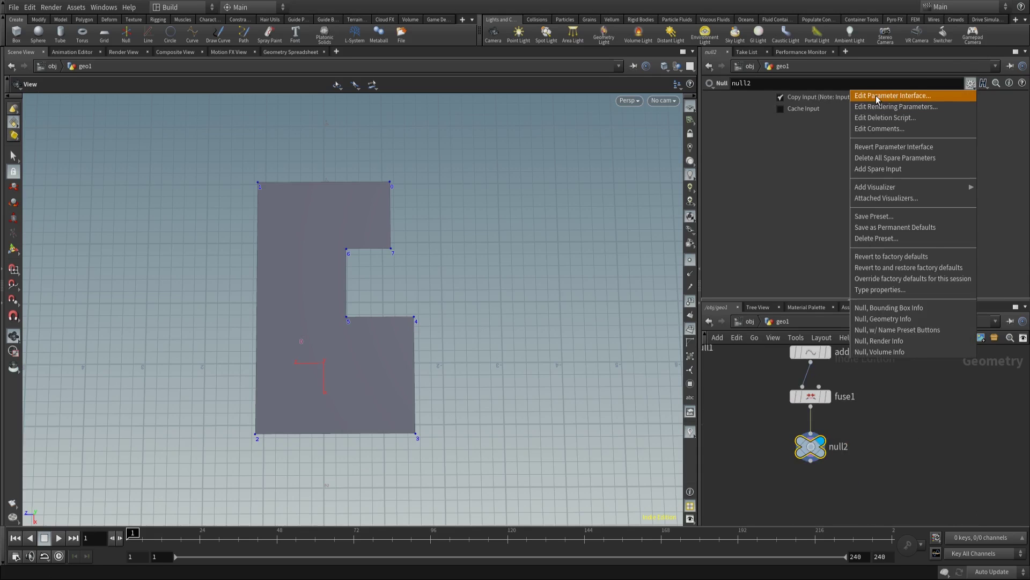
Add two Float Vector 3 parameters to null2's parameter interface
click(877, 97)
drag(461, 195, 667, 184)
drag(462, 195, 699, 188)
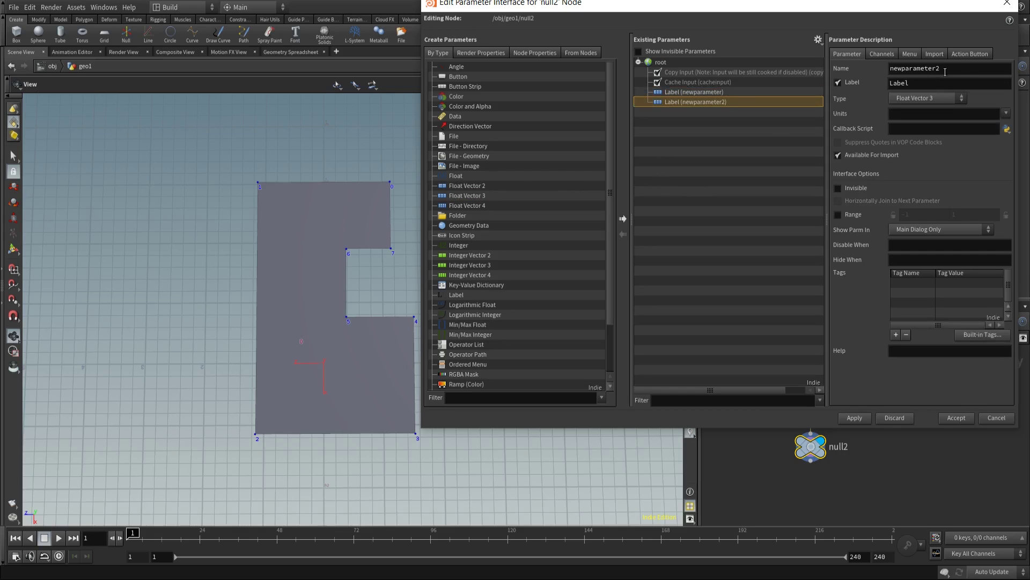
Set the first new parameter's name and label to bbox
click(743, 92)
double_click(948, 70)
text(bbox)
key(Tab)
text(bbox)
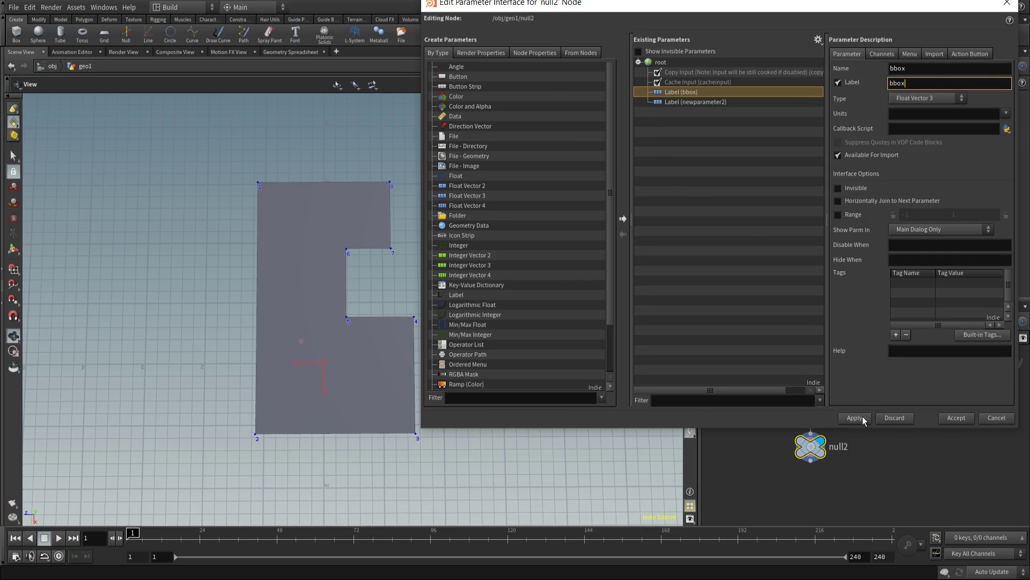
click(693, 72)
Name and label the second parameter centroid, then apply and accept the changes
click(780, 101)
double_click(919, 71)
text(centroid)
key(Tab)
text(centroid)
key(Return)
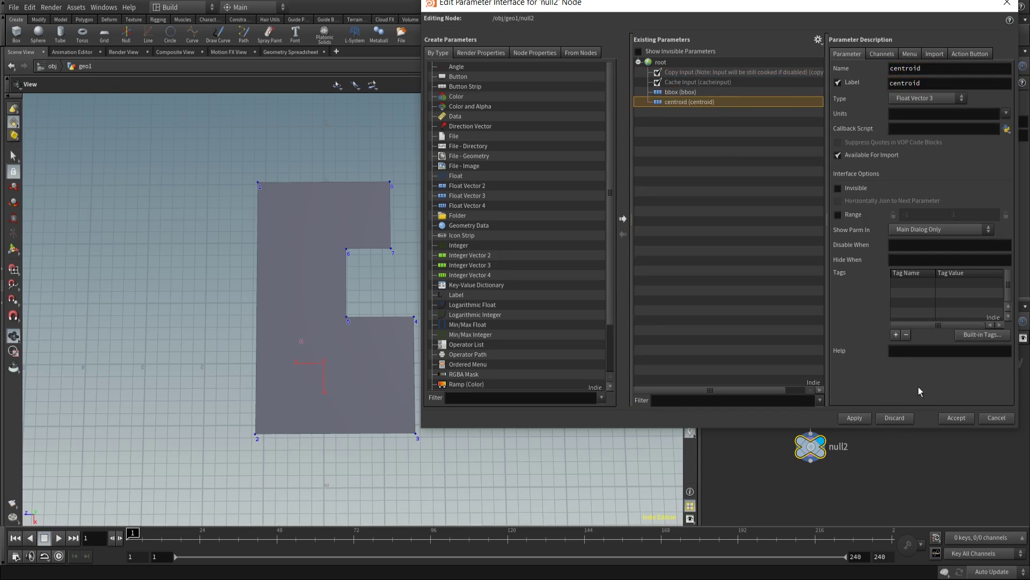
click(858, 422)
click(955, 418)
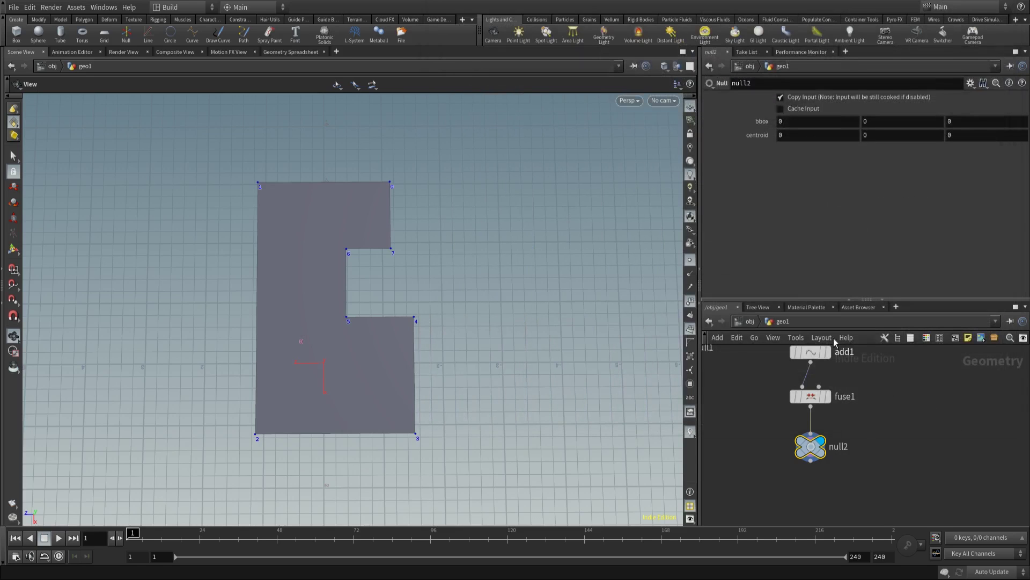
Enter the expression bbox(".",D_XSIZE) into null2's bbox parameter
click(798, 125)
text(bbo)
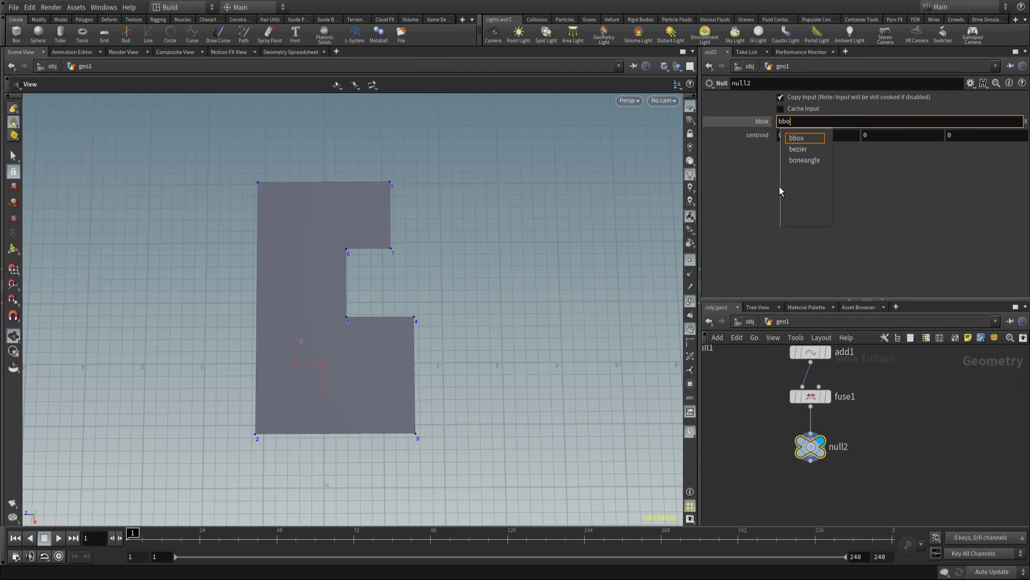
key(Tab)
text(()
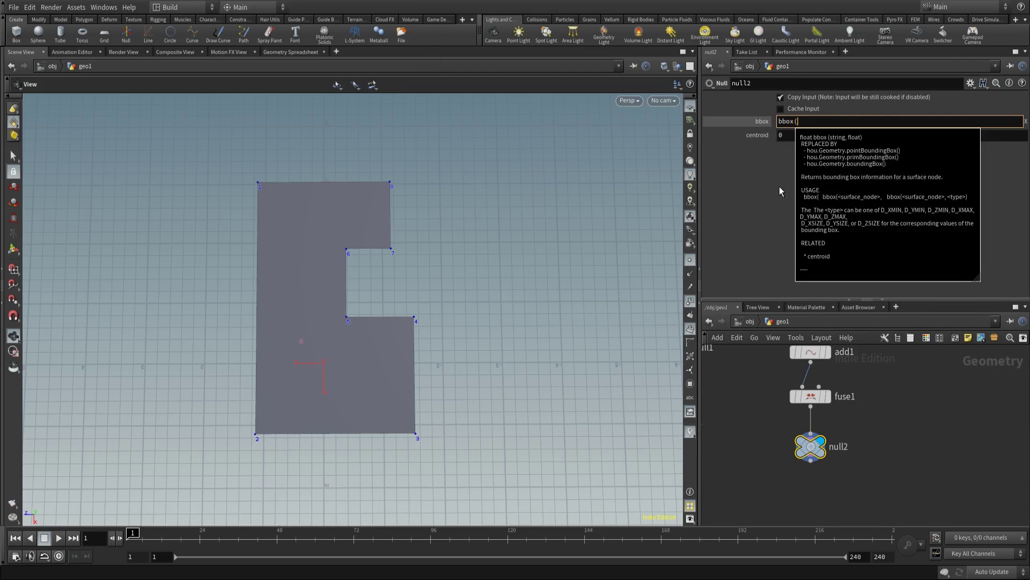
text(".",)
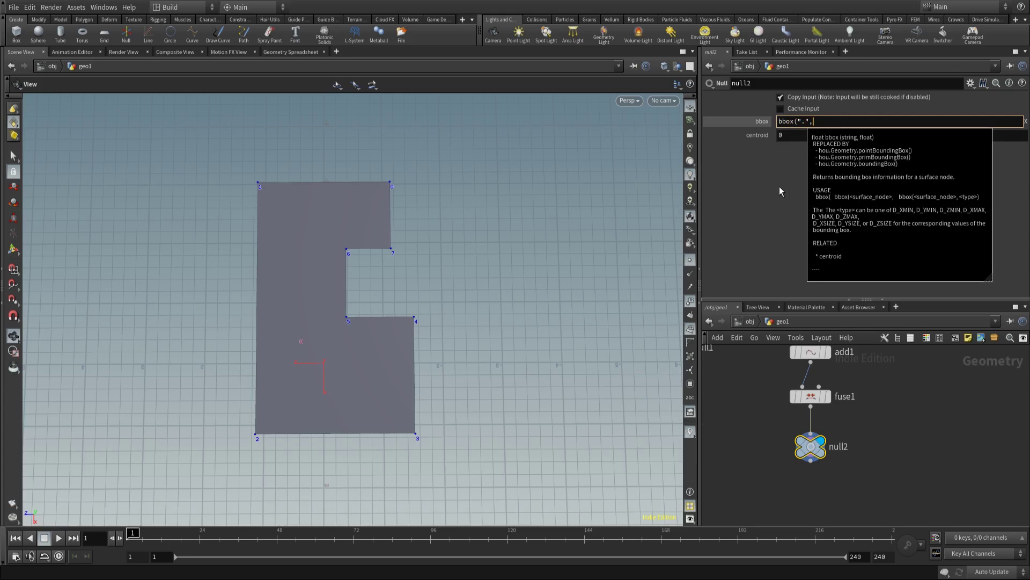
text(D_)
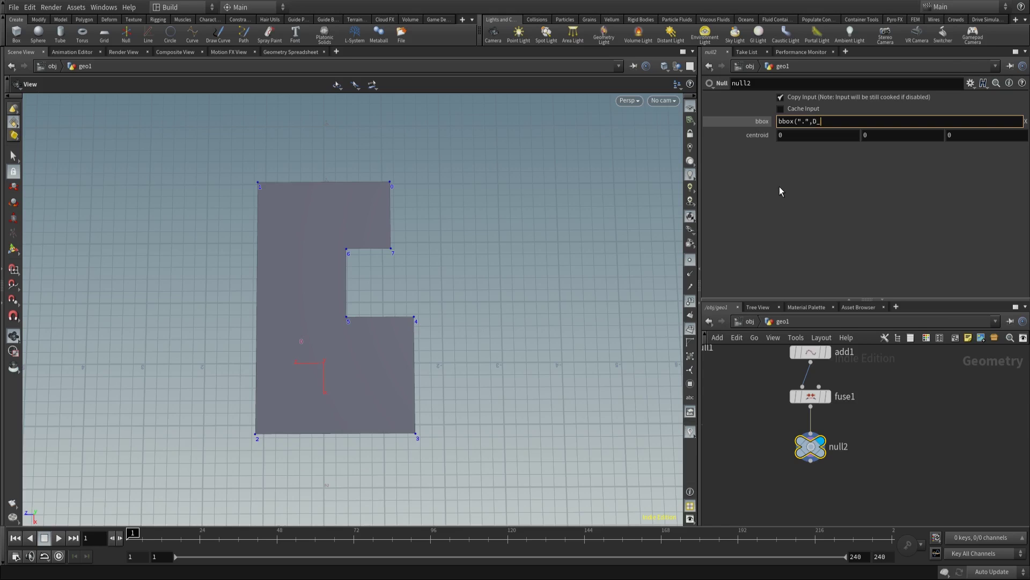
text(XSIZE)
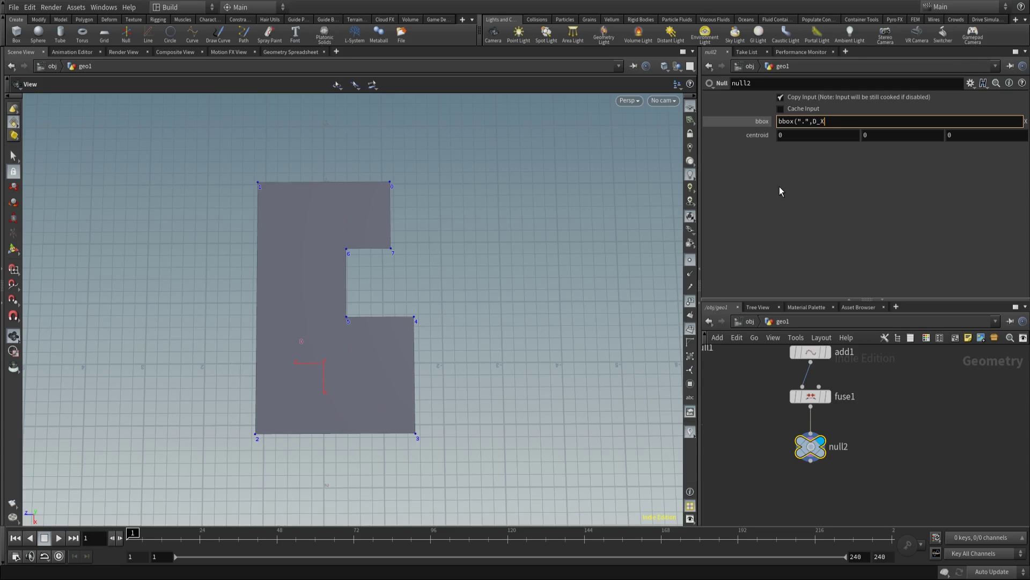
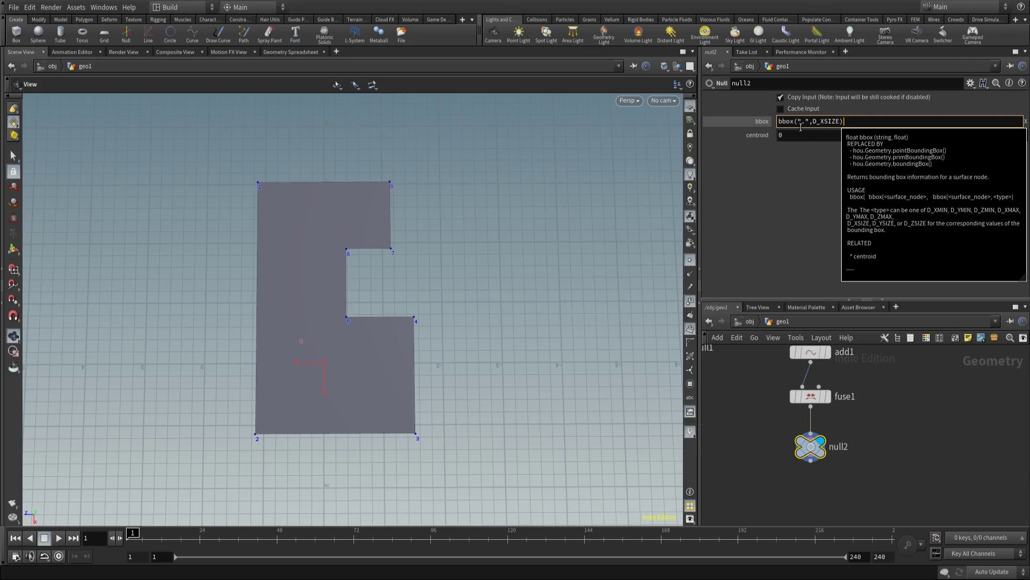
Apply the D_XSIZE bbox expression to all three bbox fields of null2
key(Return)
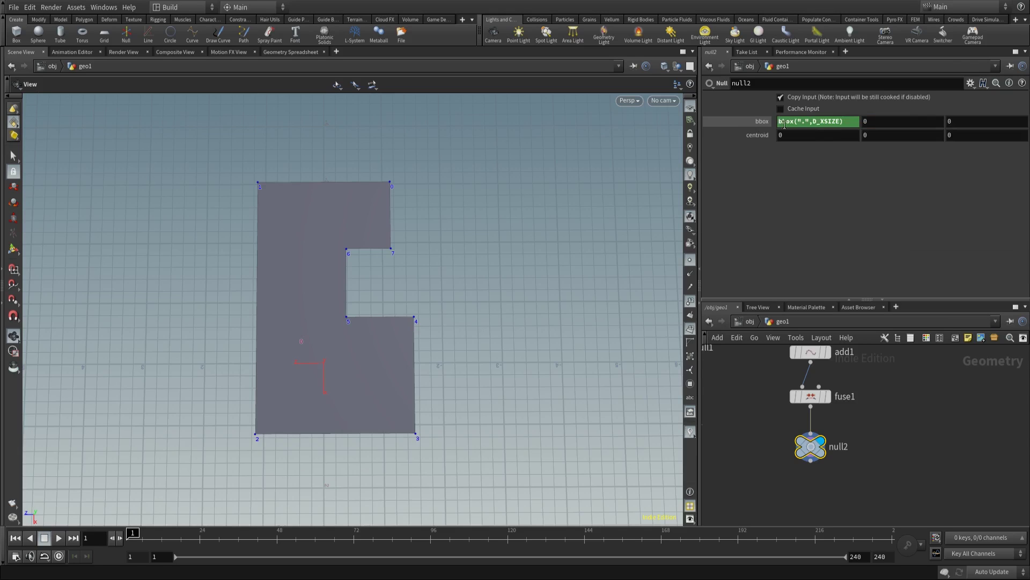
click(764, 123)
click(765, 123)
click(818, 121)
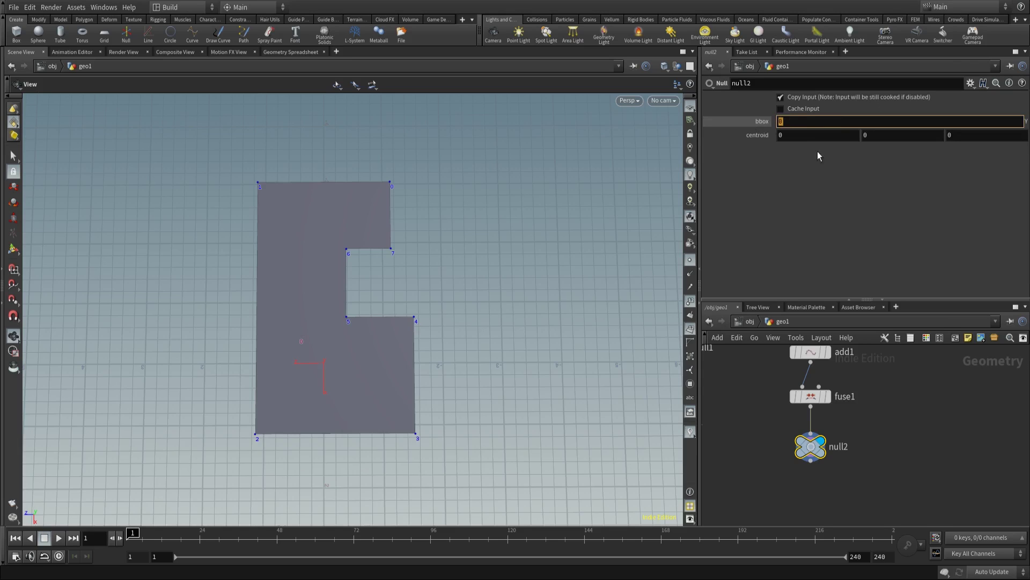
key(Return)
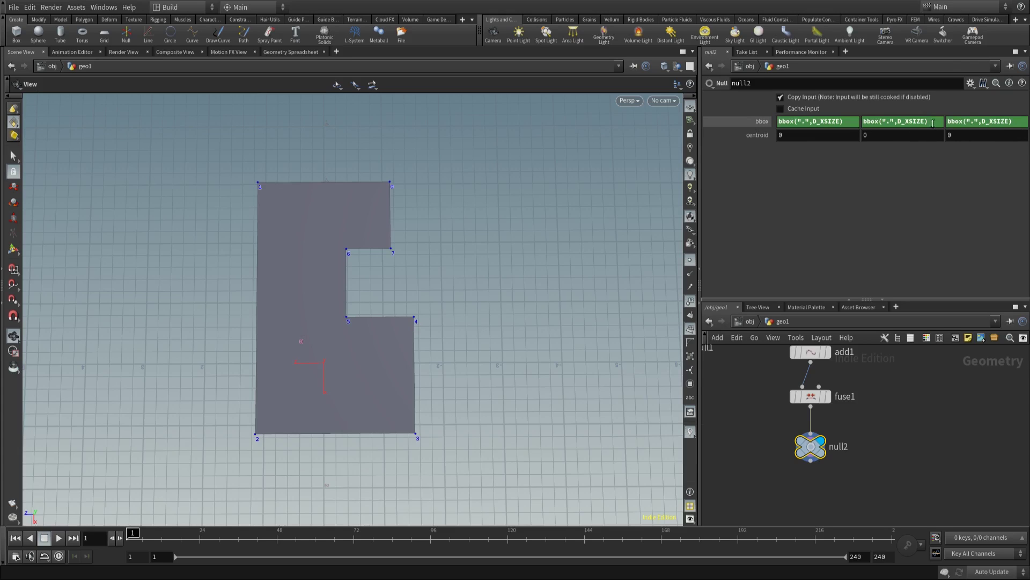
Change the second and third bbox fields to D_YSIZE and D_ZSIZE
click(908, 121)
key(Left)
key(Left)
key(Left)
key(Left)
key(Left)
key(BackSpace)
text(Y)
key(Return)
click(994, 122)
key(Left)
key(Left)
key(Left)
key(Left)
key(Left)
key(BackSpace)
text(Z)
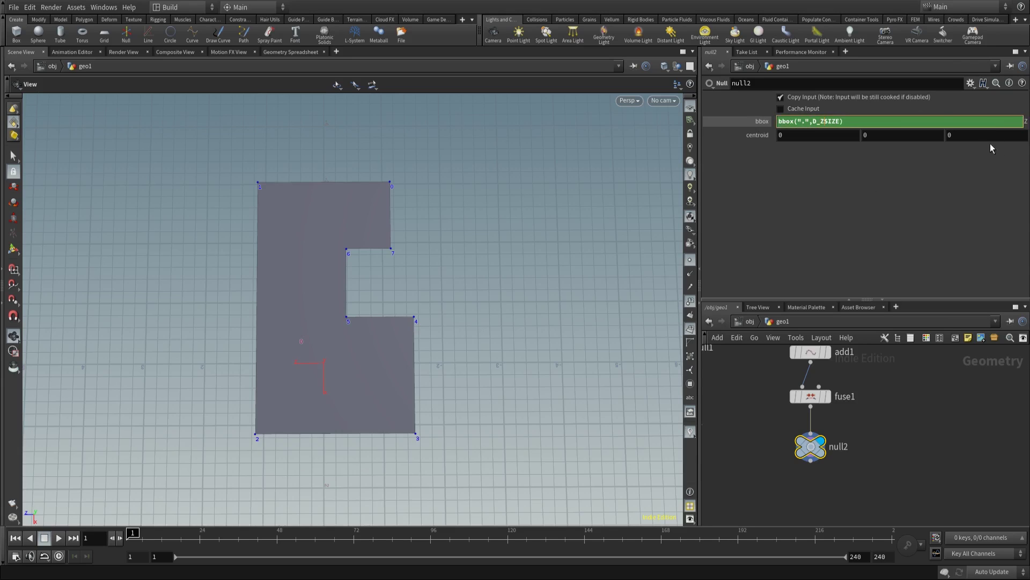
key(Return)
Enter centroid(".",D_X) and apply it to all three centroid fields
click(837, 137)
text(centroid)
key(Escape)
text(()
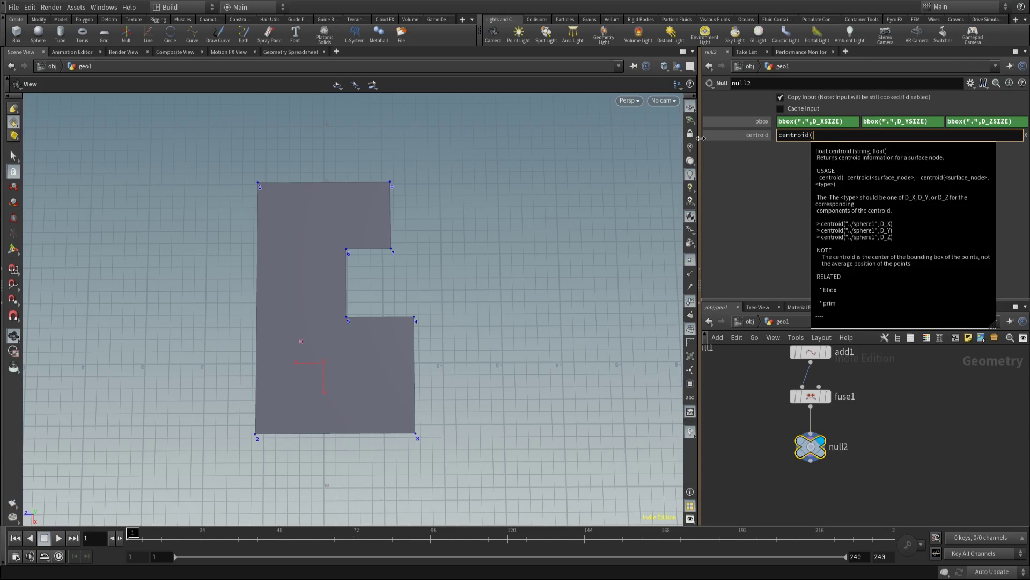
text(".",D_X)
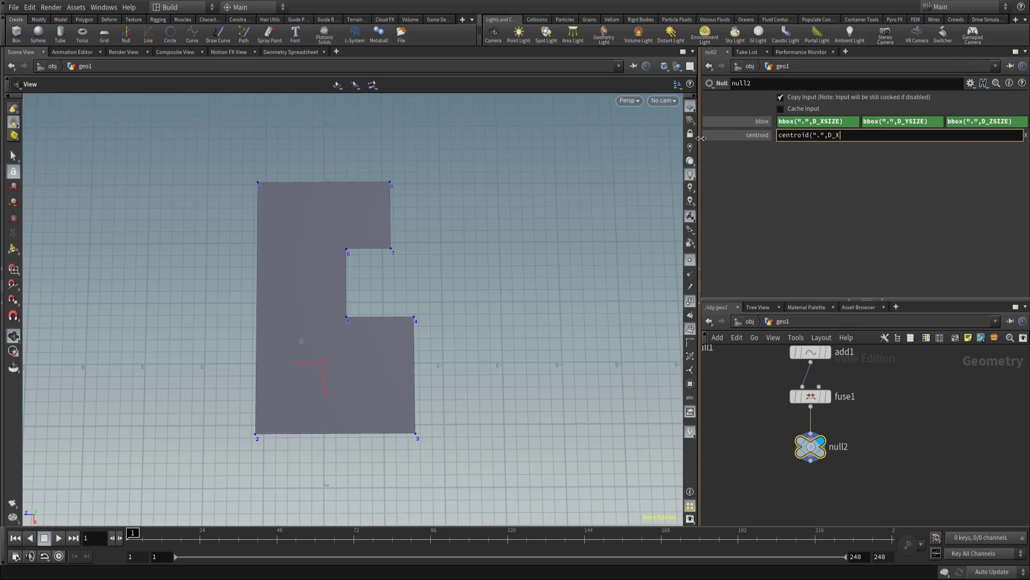
text())
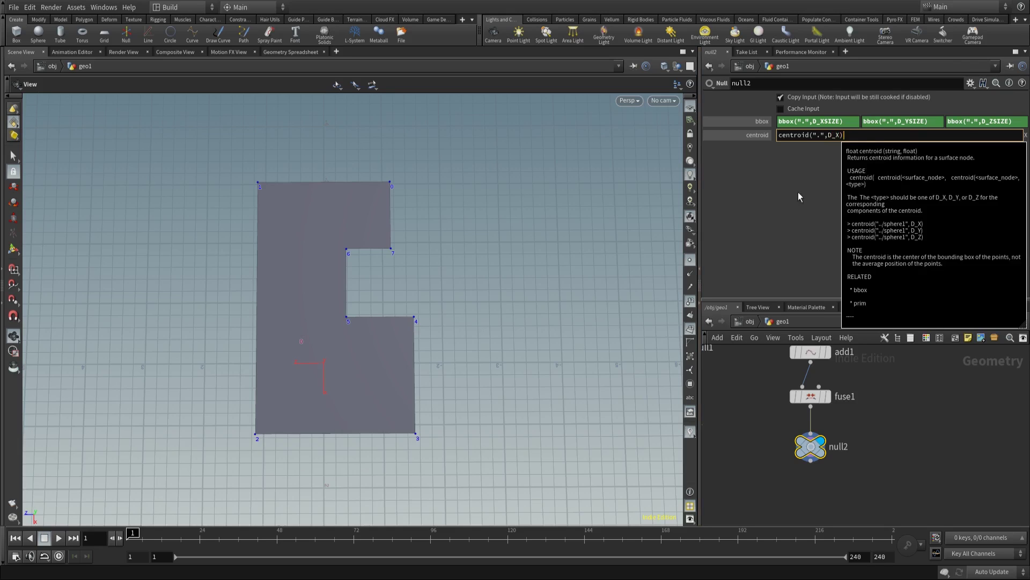
key(Return)
click(826, 140)
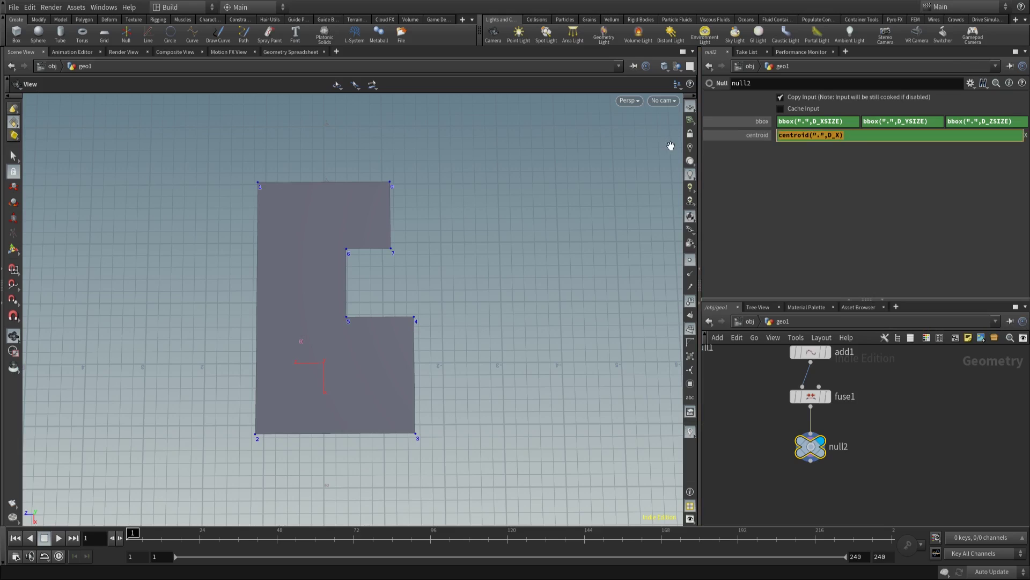
click(807, 137)
text(centroid(".",D_X))
key(Return)
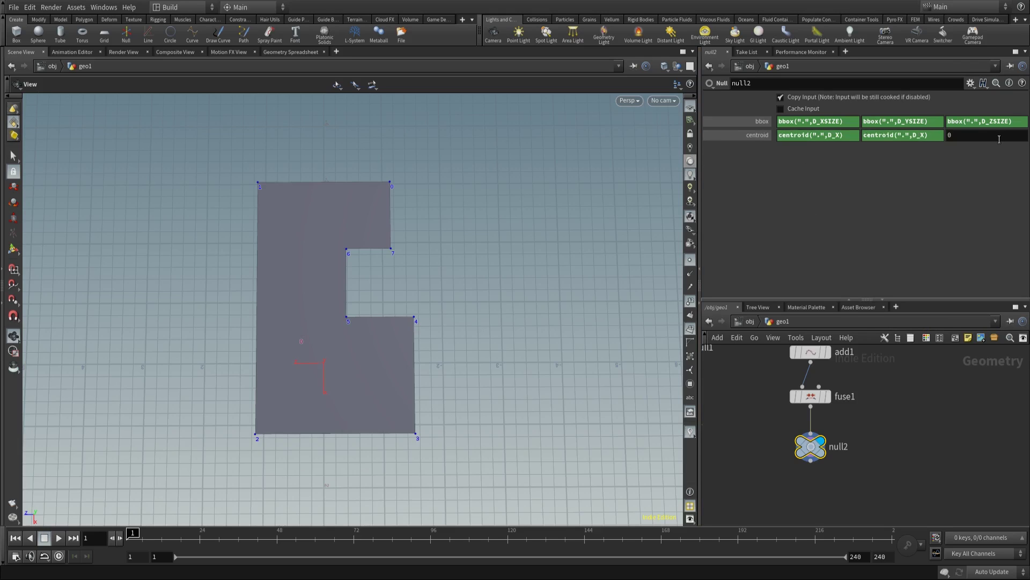
Change the centroid Y and Z fields to centroid(".",D_Y) and centroid(".",D_Z)
click(934, 135)
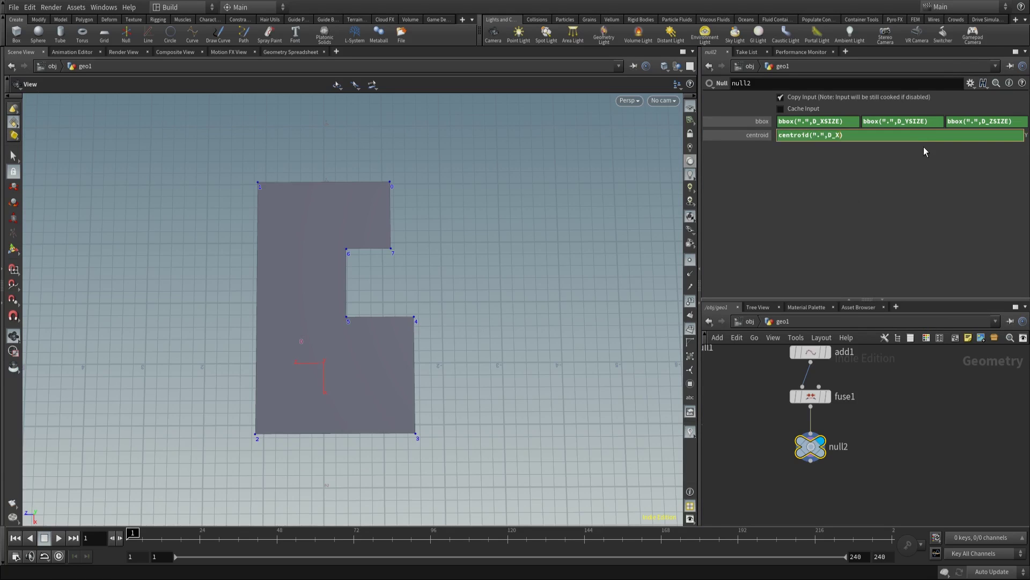
key(Left)
key(BackSpace)
text(Y)
key(Return)
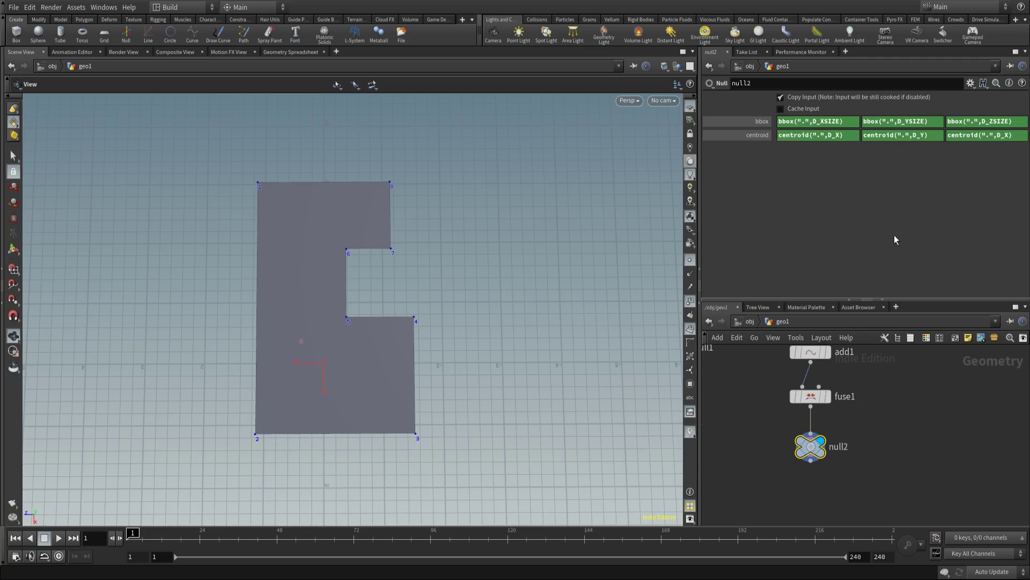
click(1006, 135)
key(Left)
key(BackSpace)
text(Z)
key(Return)
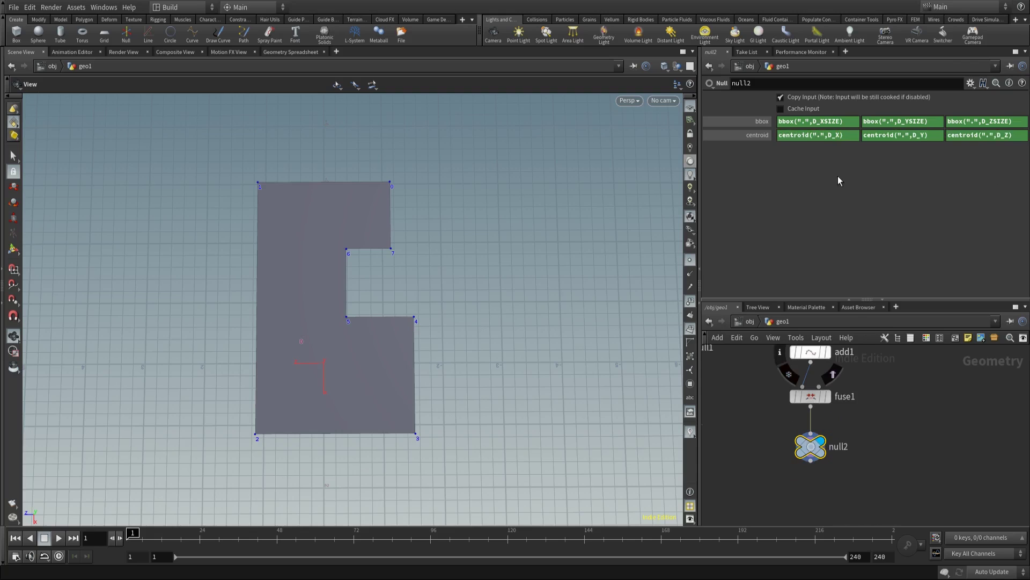
Save null2's parameter setup as a preset named bboxinfo
click(970, 83)
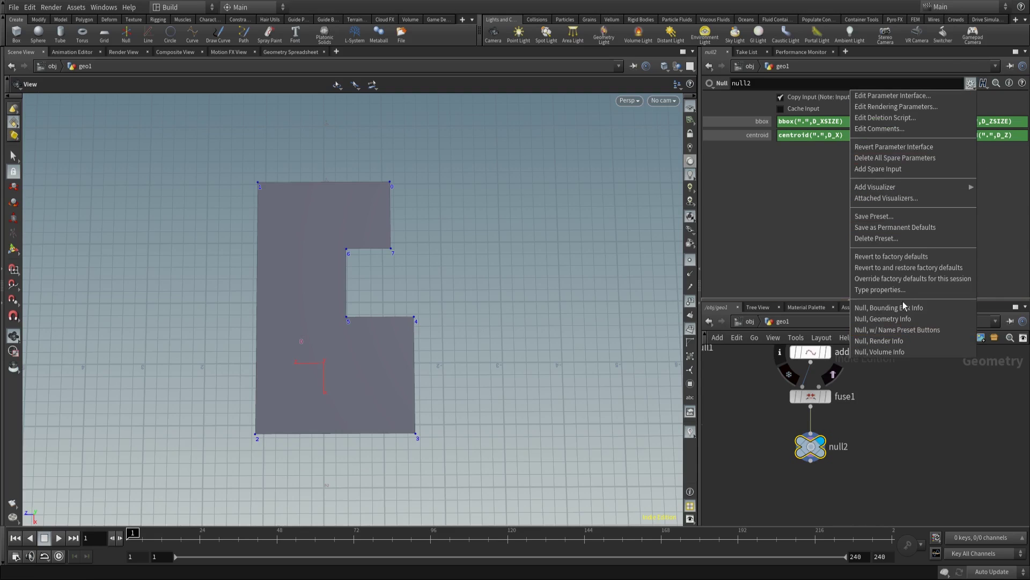
mouse_move(903, 188)
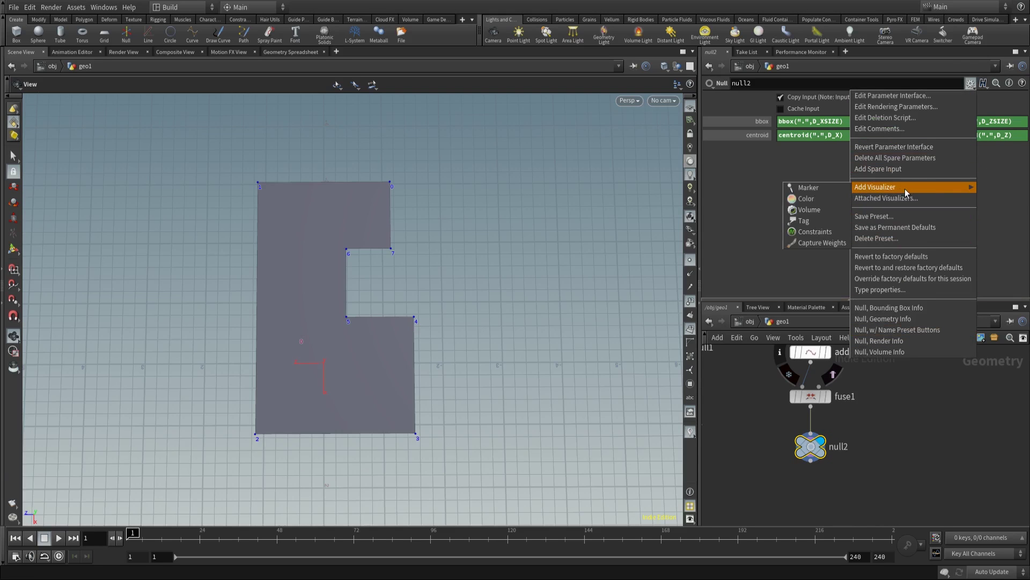
click(889, 214)
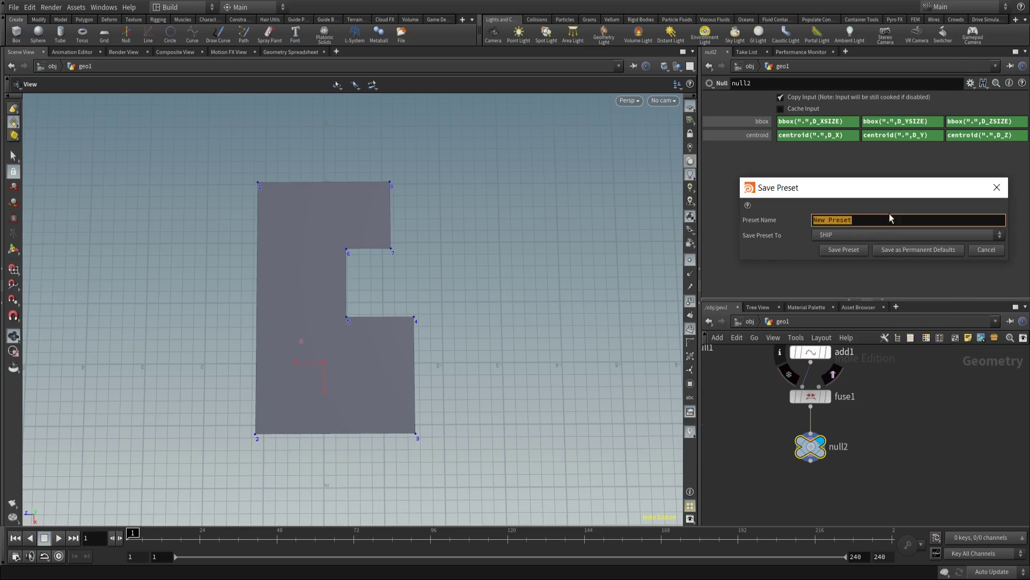
text(bboxinf)
click(842, 251)
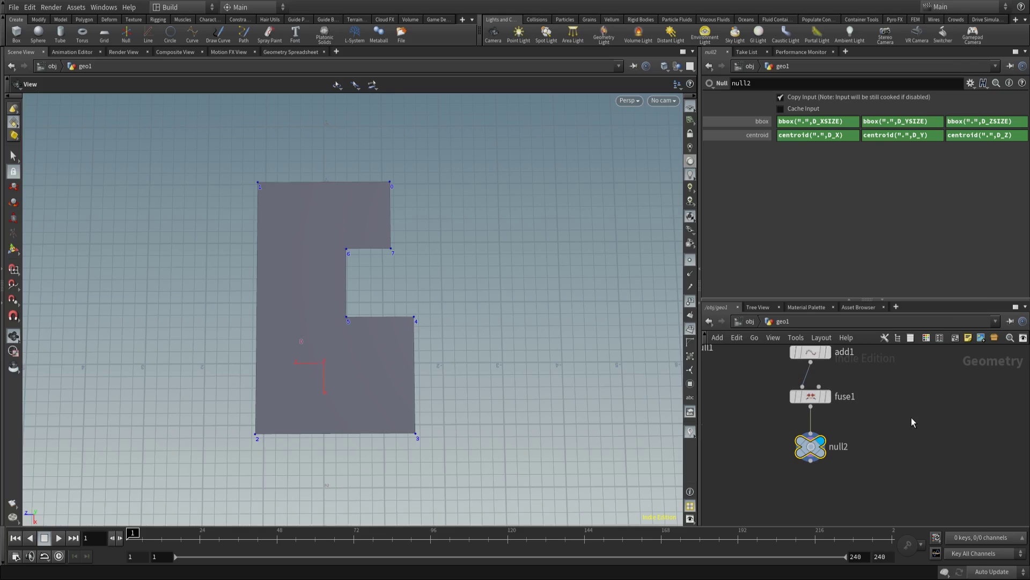
key(Tab)
Create a new Null node, null3, and wire fuse1 into it
text(null)
key(Return)
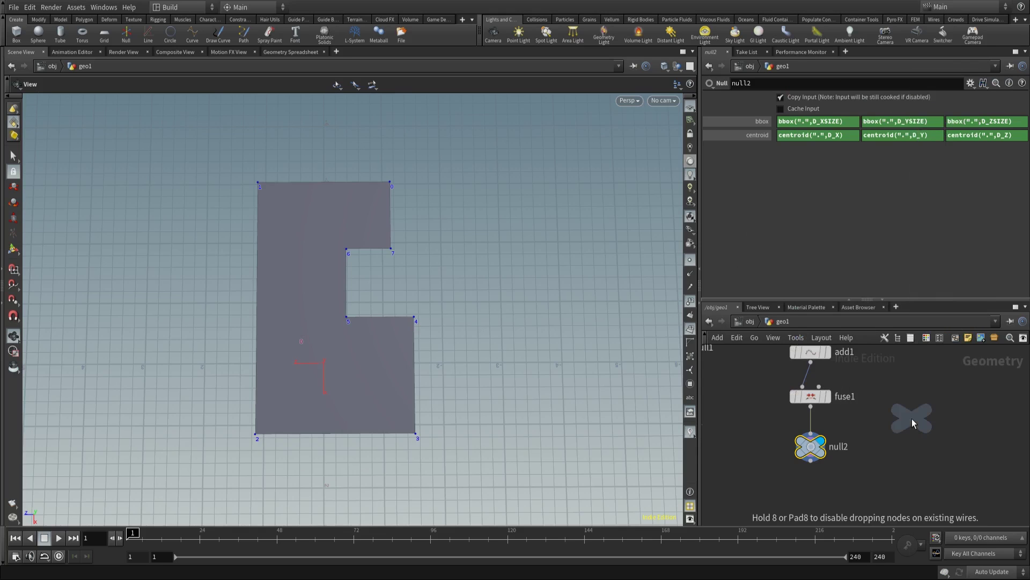
click(912, 409)
click(810, 407)
click(913, 407)
Load the bboxinfo preset onto null3 and move it lower right in the network
click(970, 83)
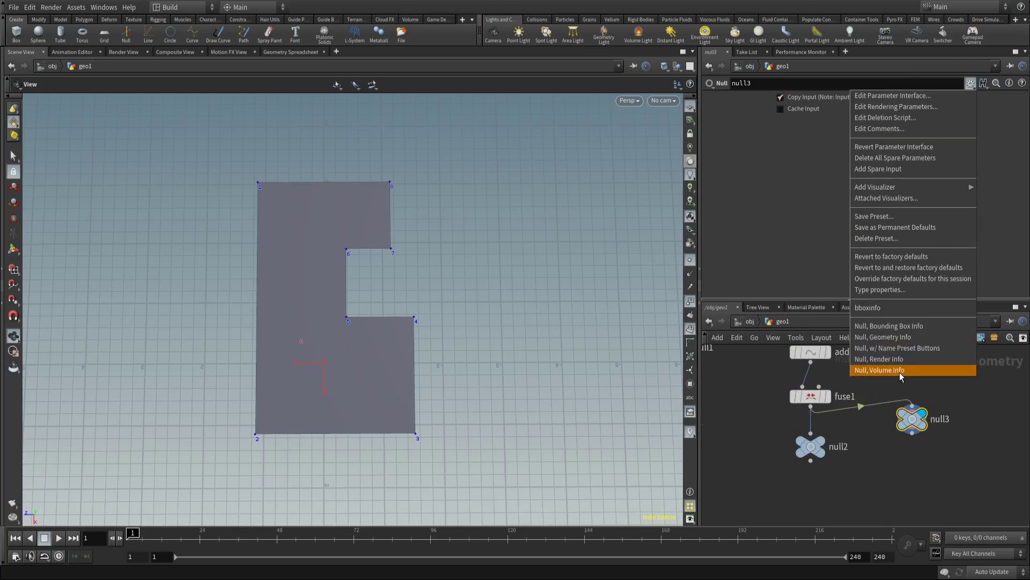
click(903, 308)
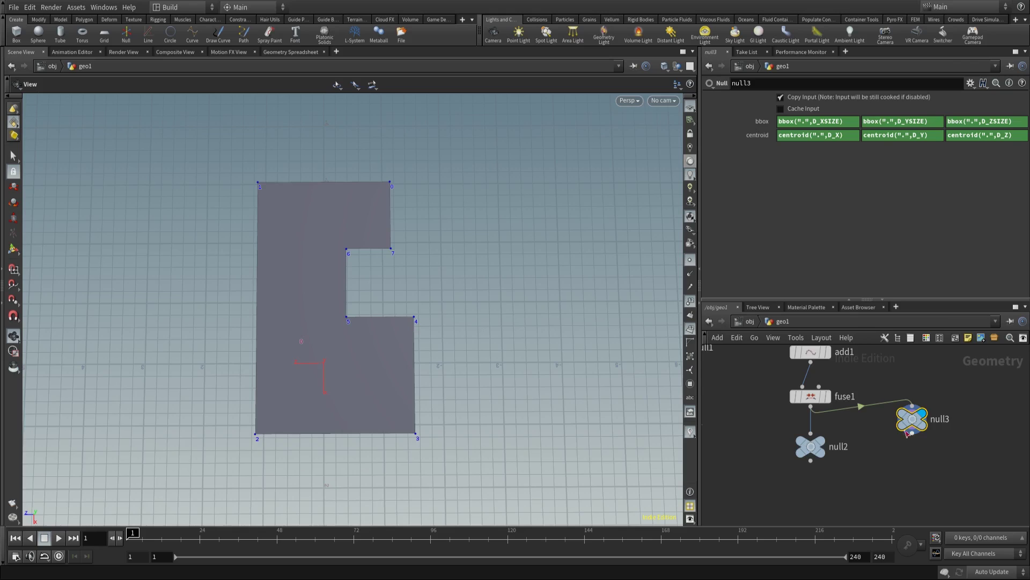
drag(903, 438, 912, 453)
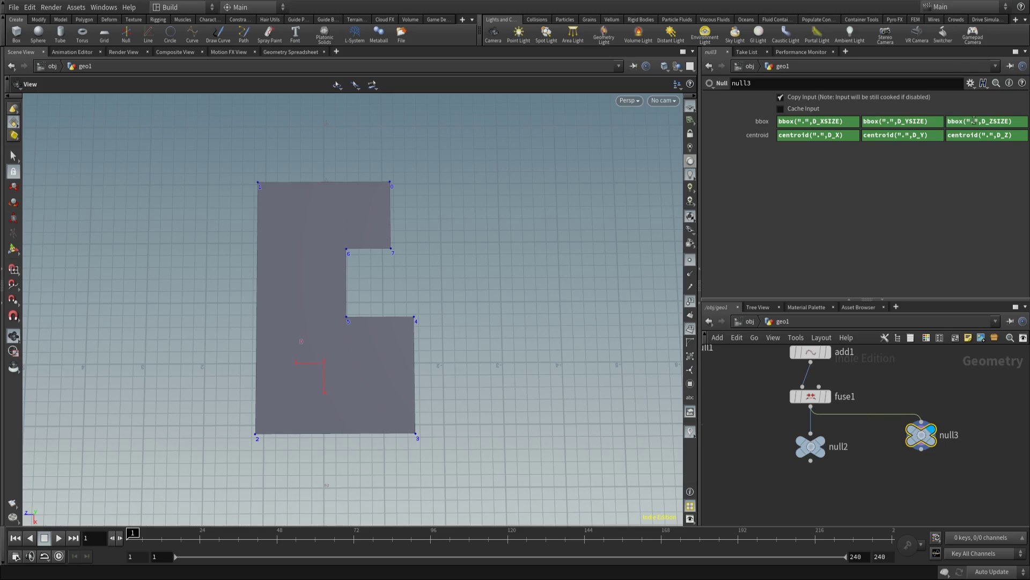
click(970, 83)
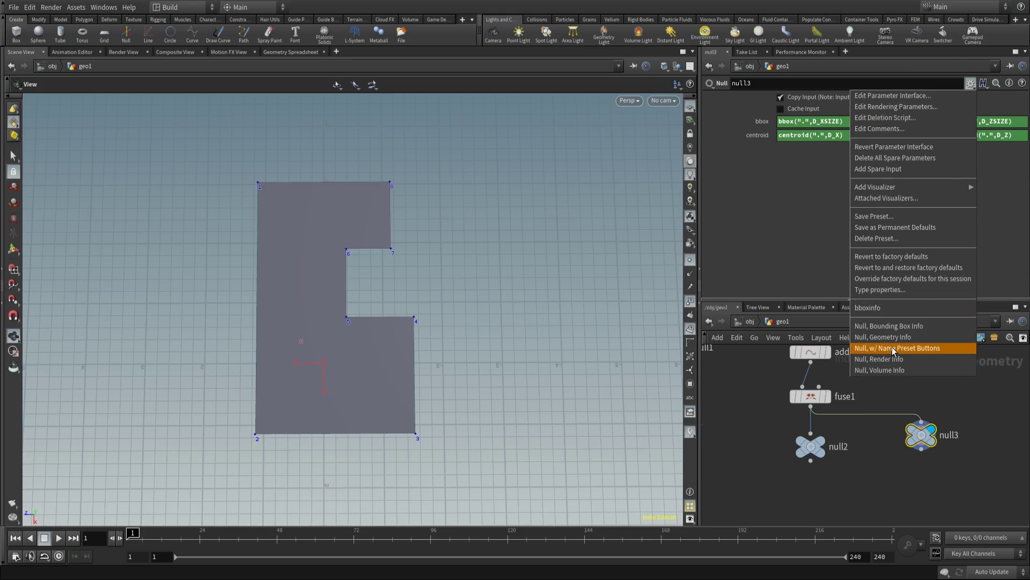
Apply the Null, Bounding Box Info preset to null3, showing BB Size 4.18, 0, 2.66
click(880, 342)
click(970, 83)
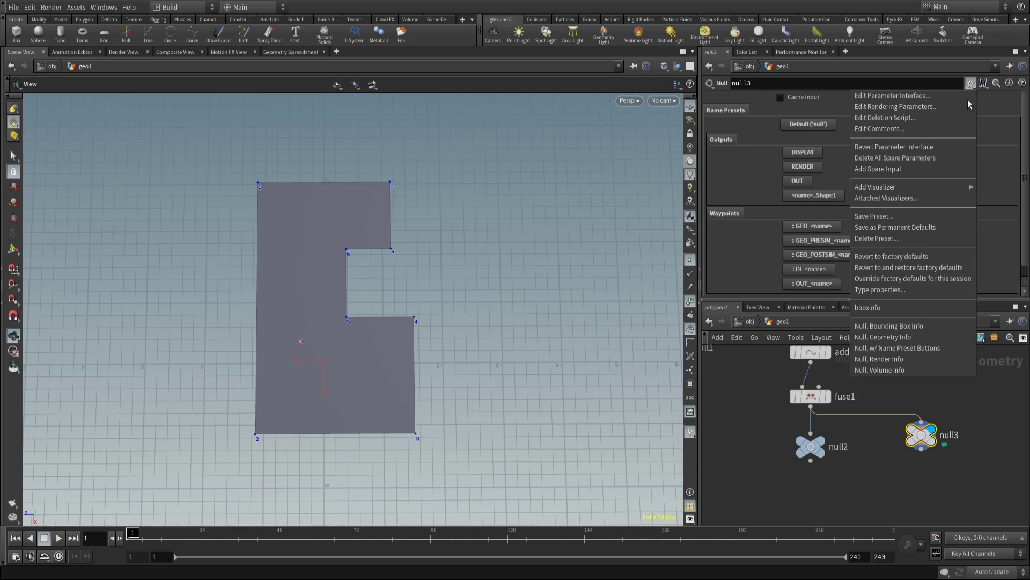
click(894, 326)
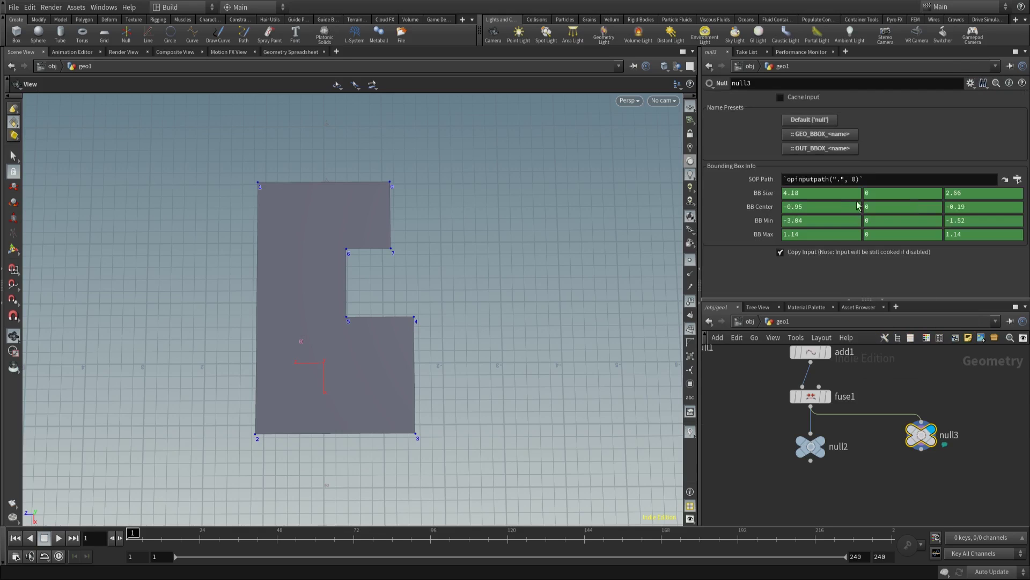
middle_drag(928, 388, 852, 394)
key(Tab)
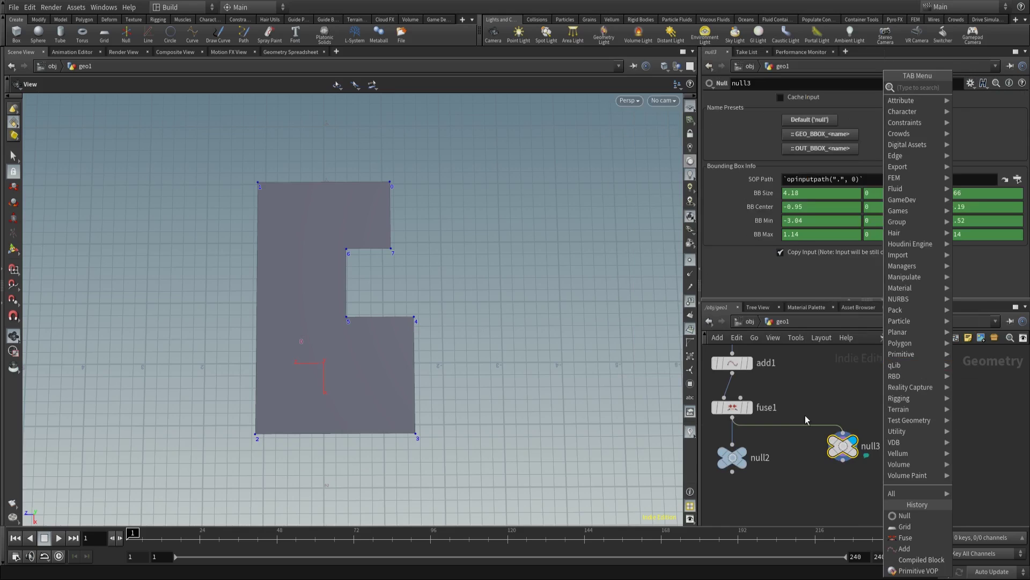
Delete null3 and reframe the network around fuse1, null2 and grid1
key(Escape)
key(Delete)
key(h)
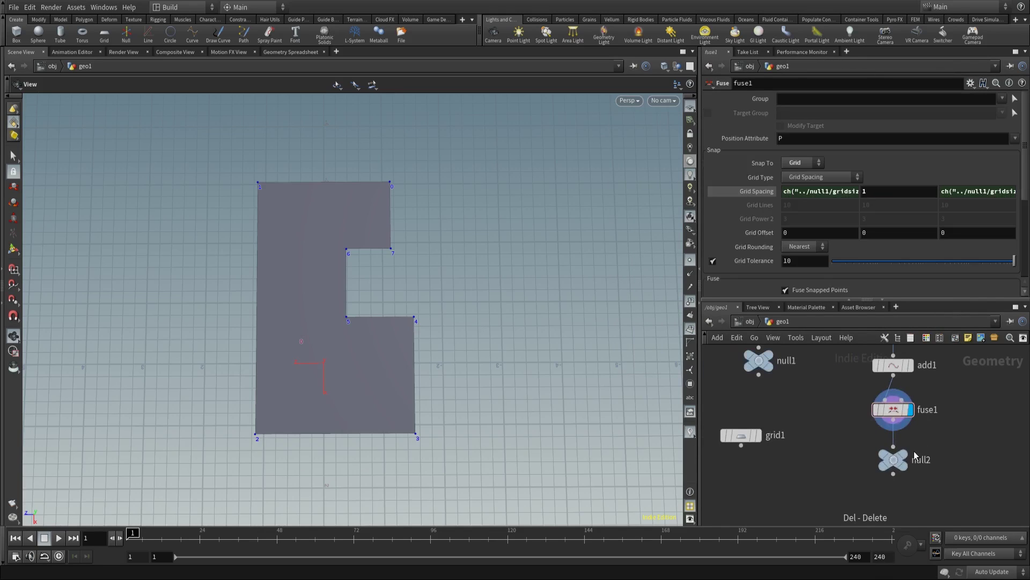
click(884, 460)
middle_drag(852, 455, 880, 418)
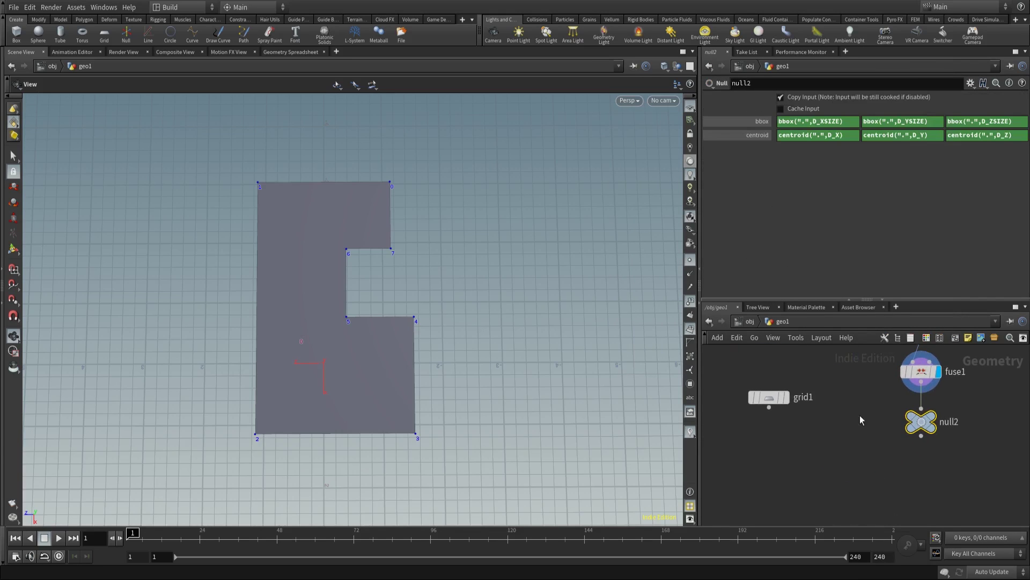
drag(776, 404, 770, 409)
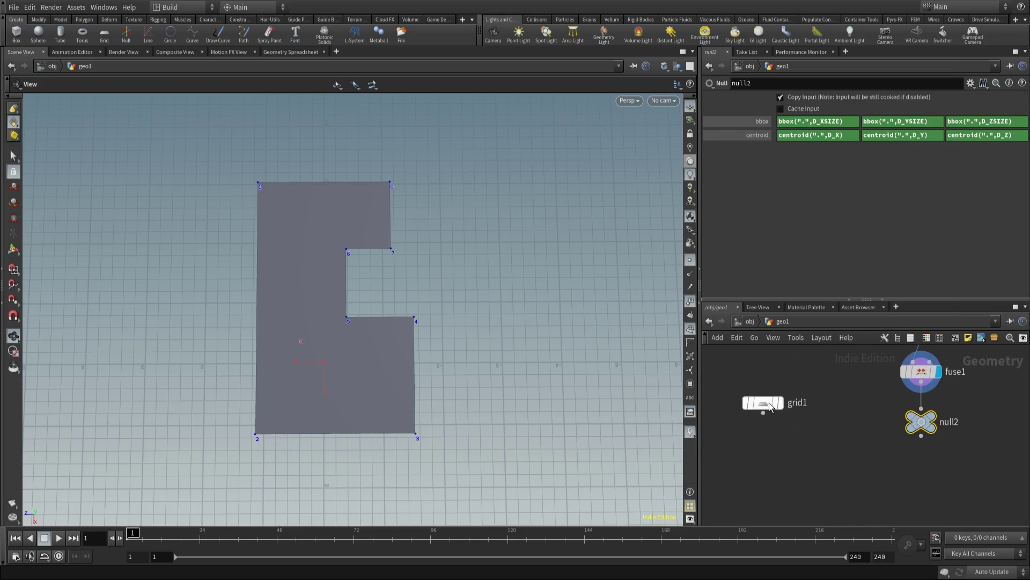
click(767, 407)
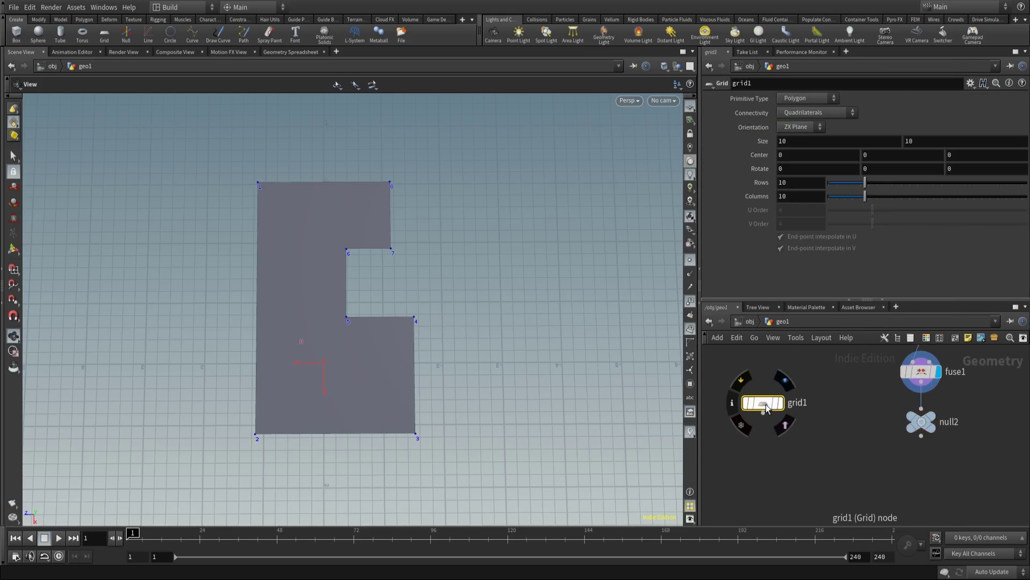
Link grid1's first Size value to null2's bbox X as a relative reference
click(923, 423)
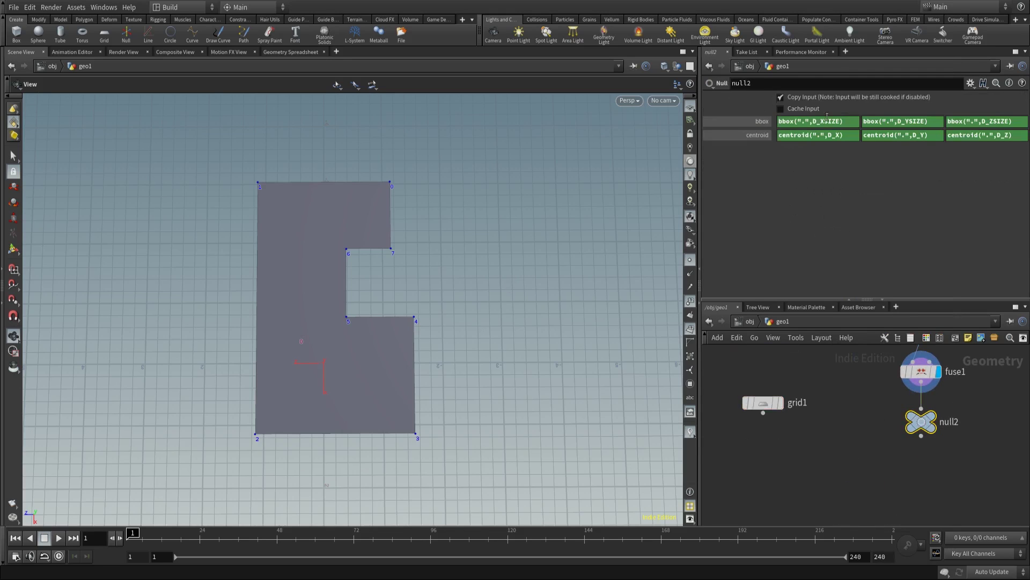
click(762, 121)
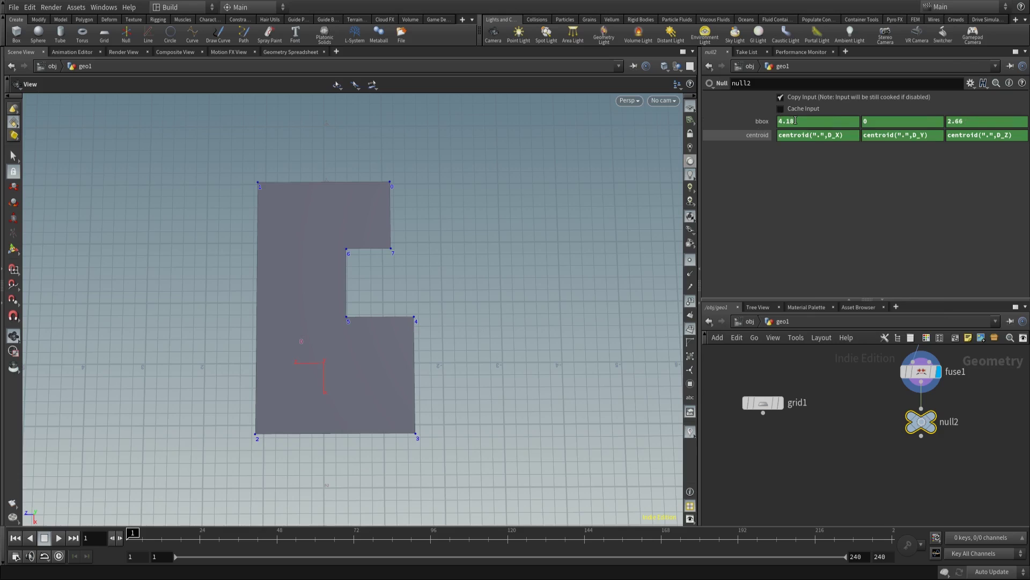
right_click(795, 121)
click(813, 189)
click(763, 402)
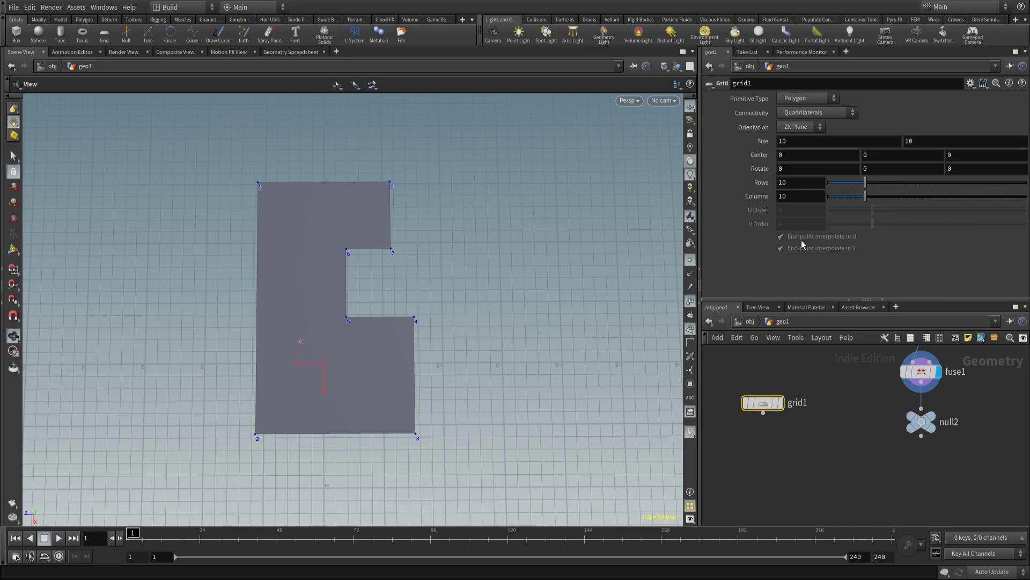
right_click(789, 140)
click(821, 246)
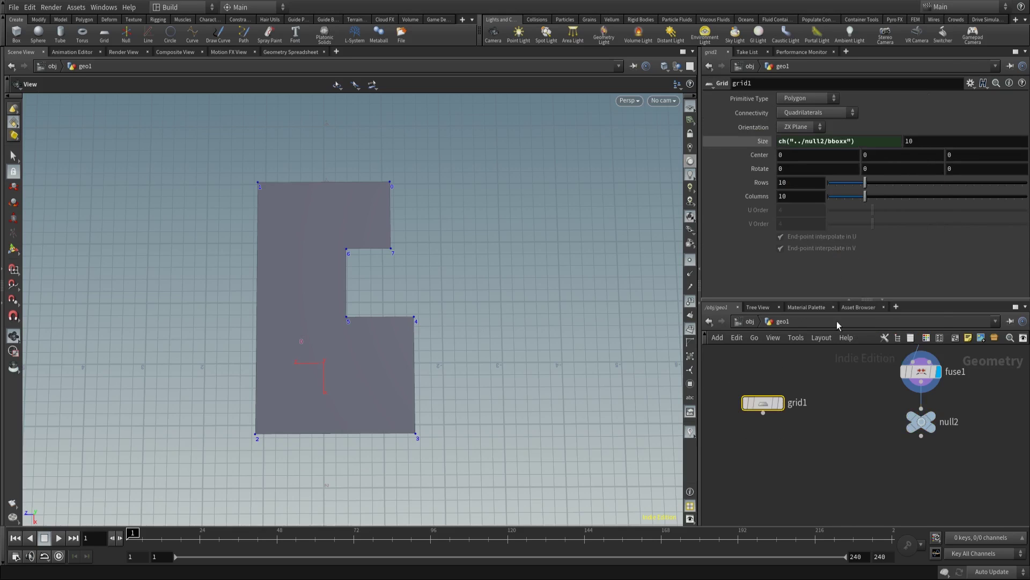
Link grid1's second Size value to null2's bbox Z and display grid1
click(921, 422)
right_click(965, 124)
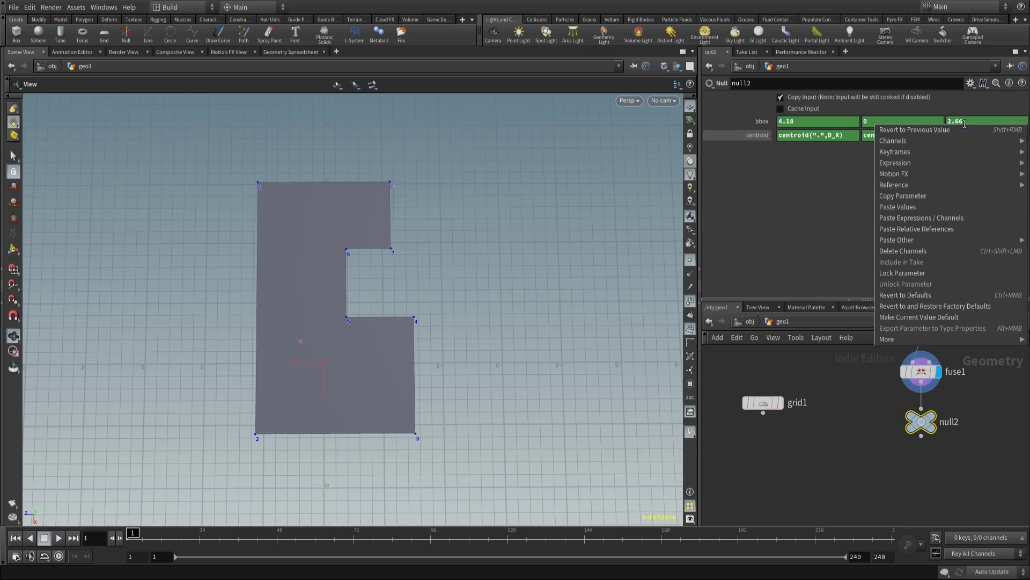
click(913, 196)
click(763, 402)
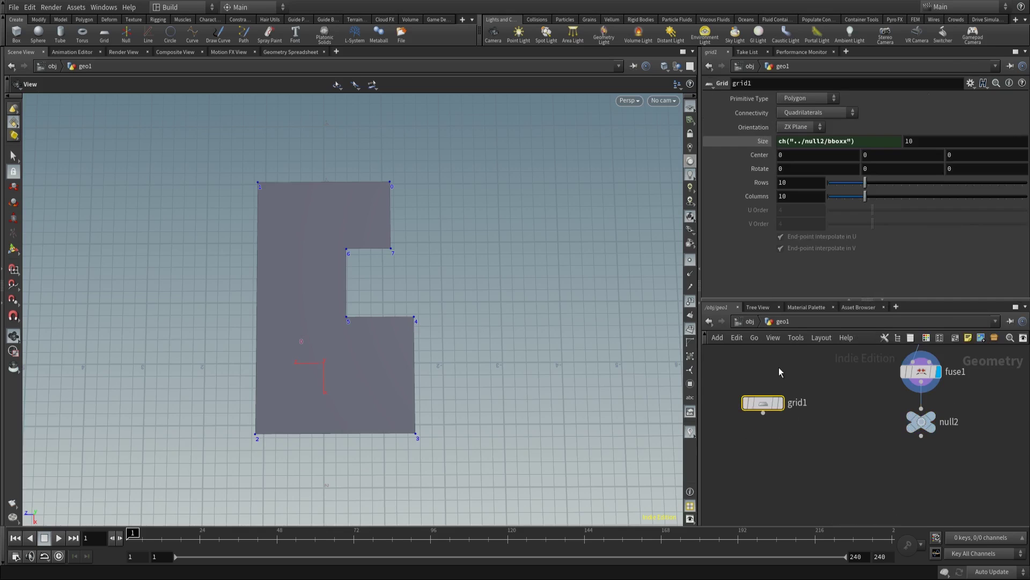
right_click(923, 140)
click(932, 243)
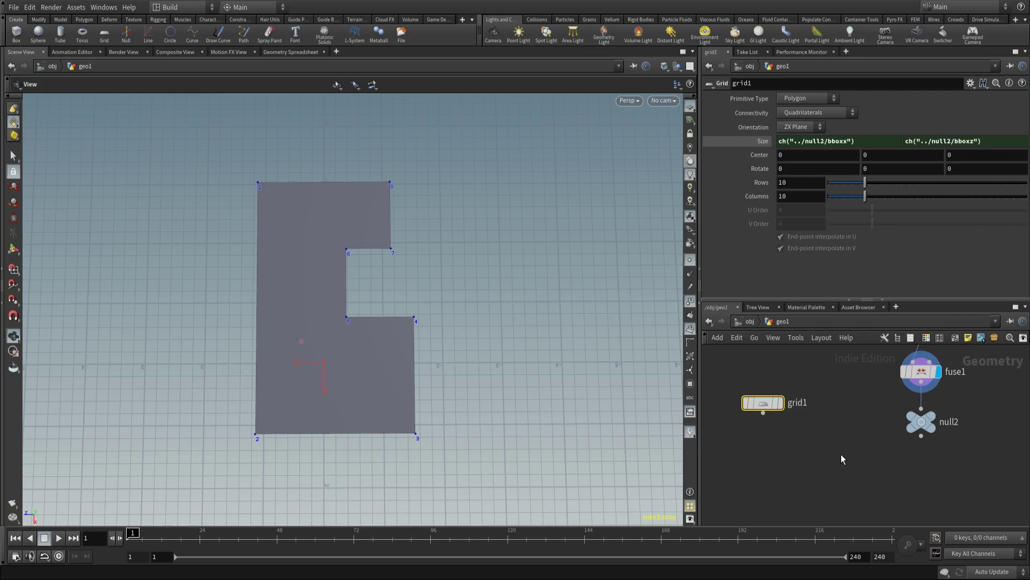
click(781, 403)
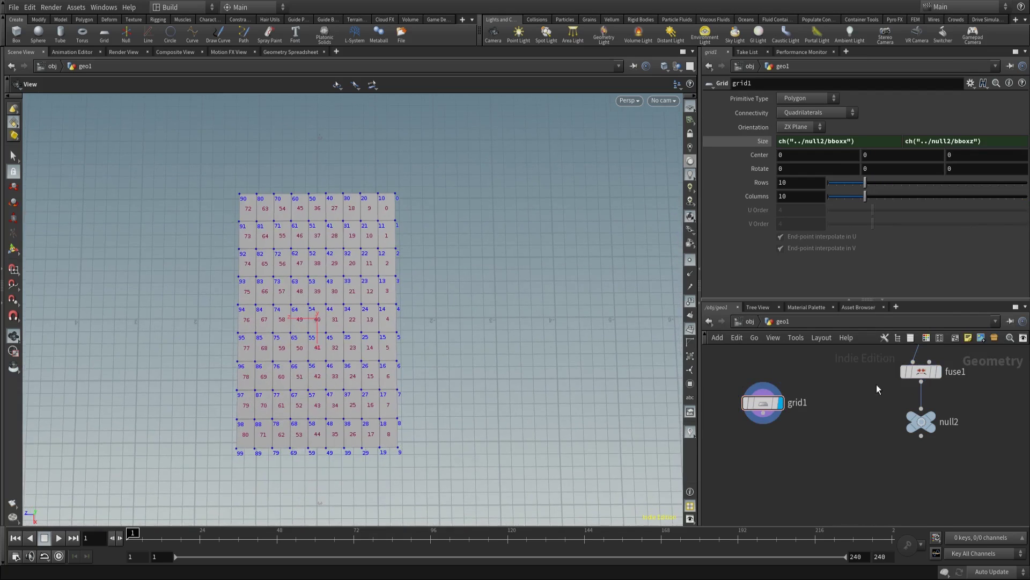
Reference null2's centroid in grid1's Center via Paste Relative References
click(921, 421)
right_click(749, 135)
click(784, 206)
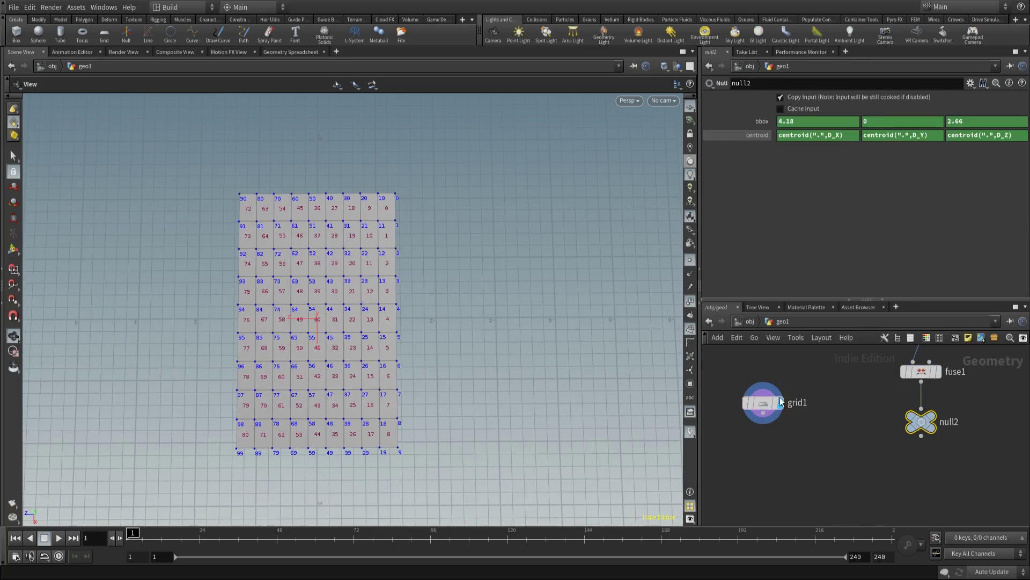
click(760, 406)
right_click(760, 146)
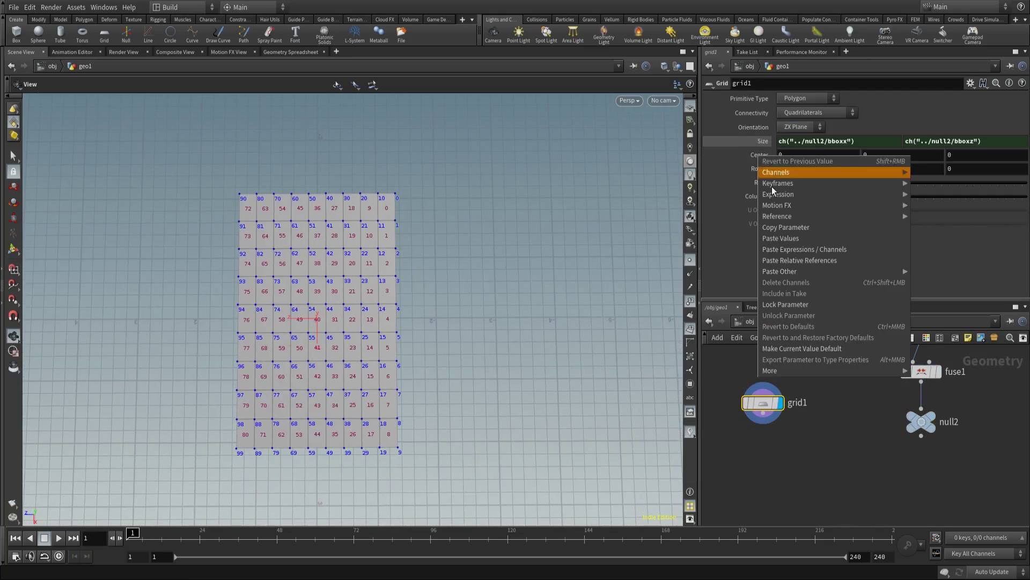
click(803, 260)
Template grid1 and display null2 so the L-shape shows over the grid
mouse_move(777, 406)
click(784, 424)
click(932, 421)
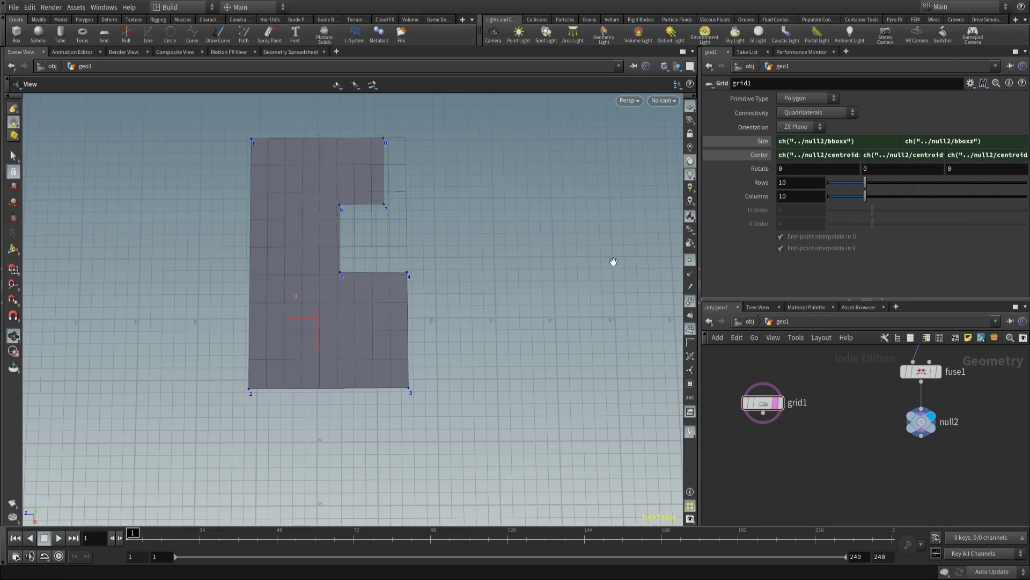
scroll(479, 225, up, 4)
scroll(349, 248, down, 3)
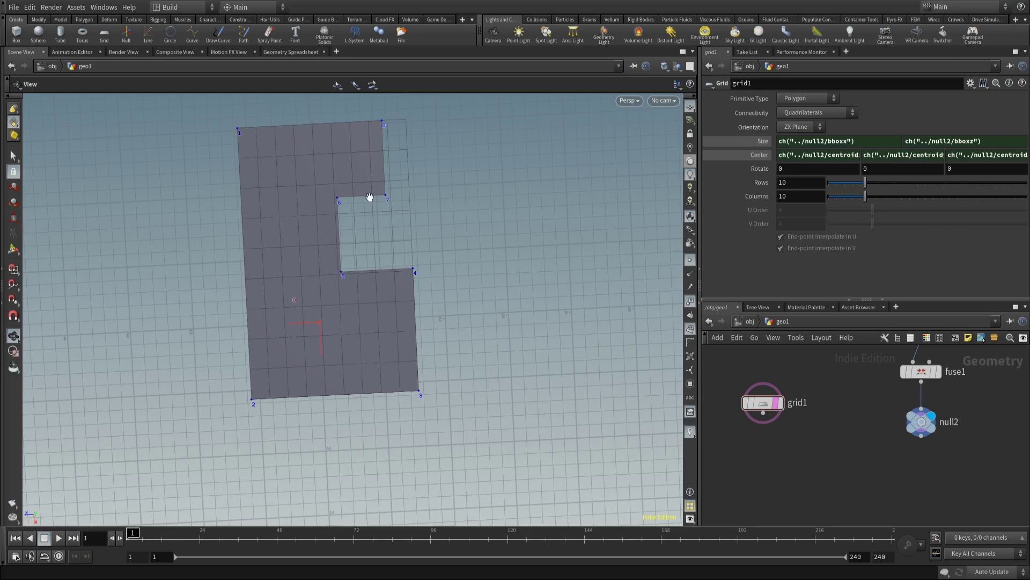
middle_drag(885, 372, 853, 420)
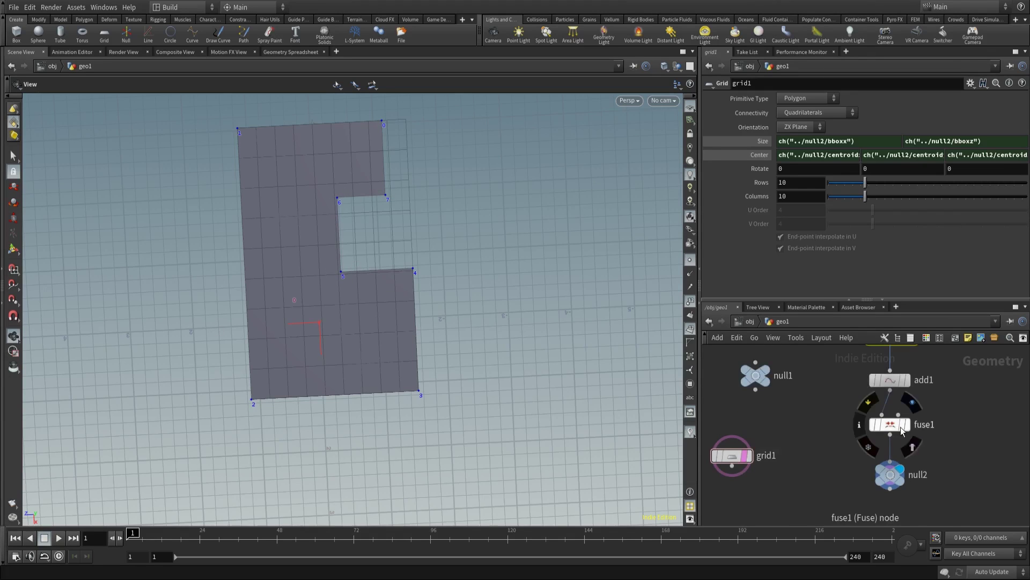
middle_drag(795, 440, 809, 398)
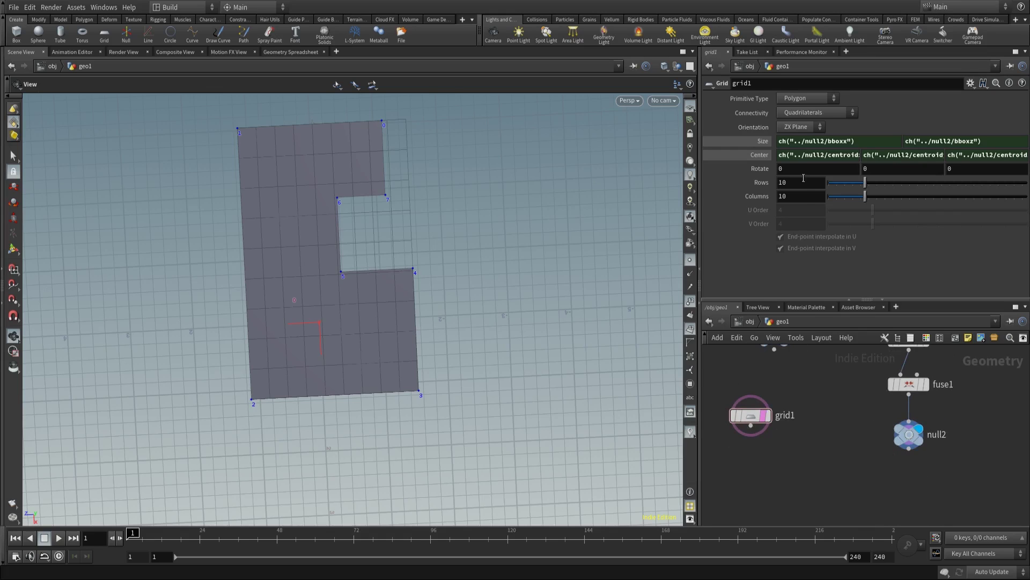
click(767, 140)
Make grid1's Columns reference its size X as ch("sizex")
click(767, 140)
right_click(833, 140)
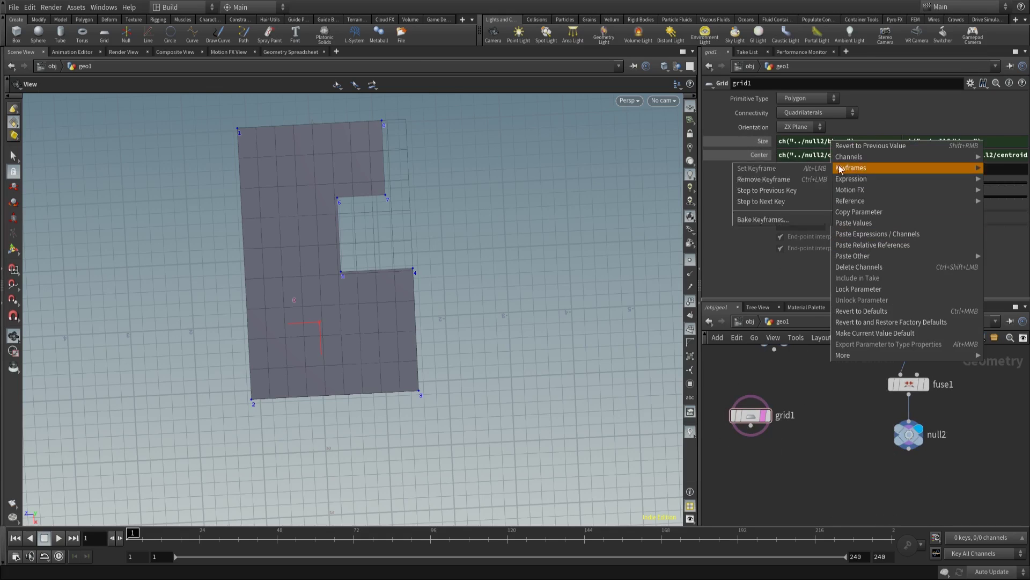
click(871, 212)
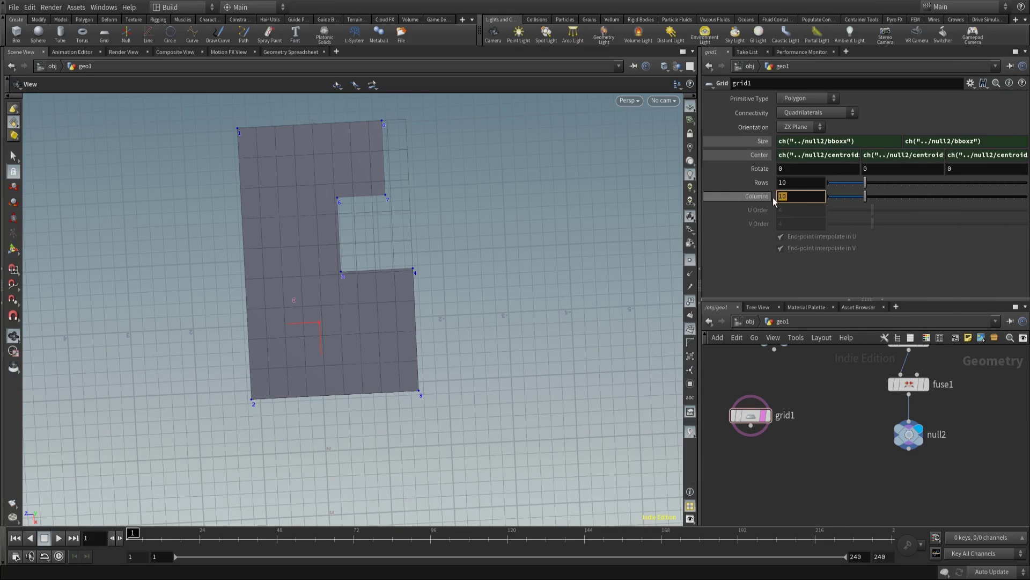
right_click(794, 196)
click(840, 299)
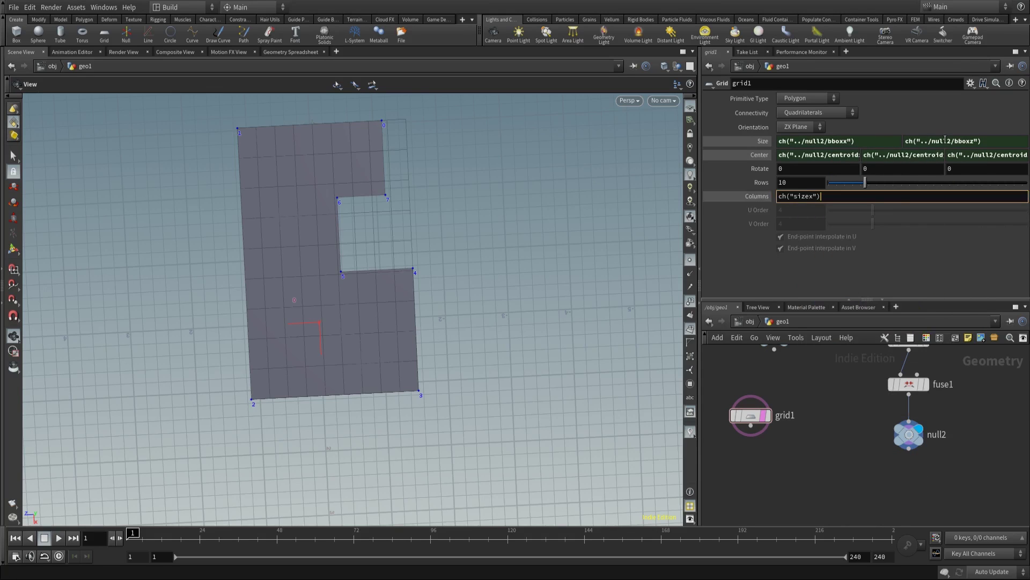
Make grid1's Rows reference its second Size value as ch("sizey")
right_click(966, 138)
click(913, 212)
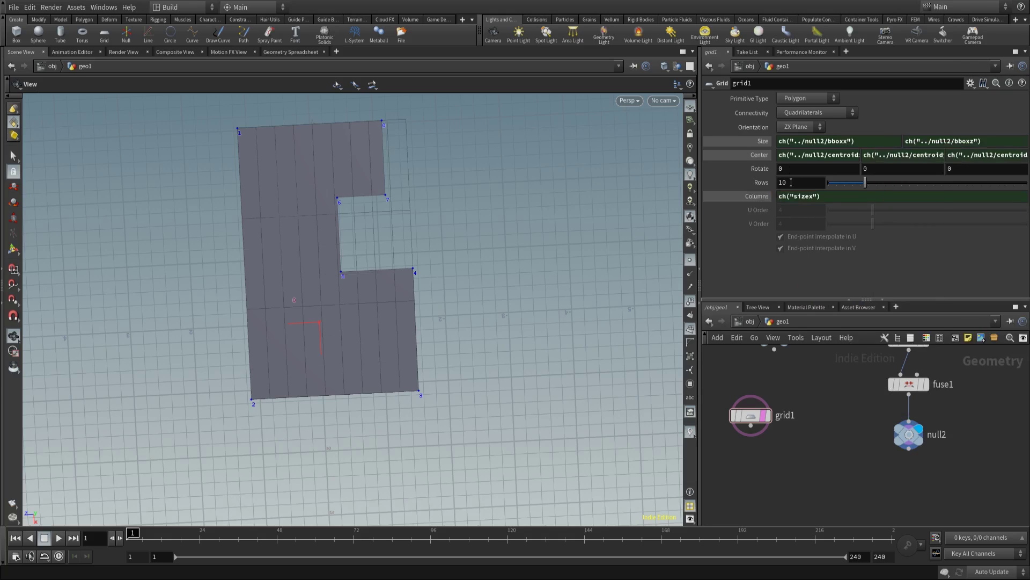
right_click(791, 182)
click(840, 286)
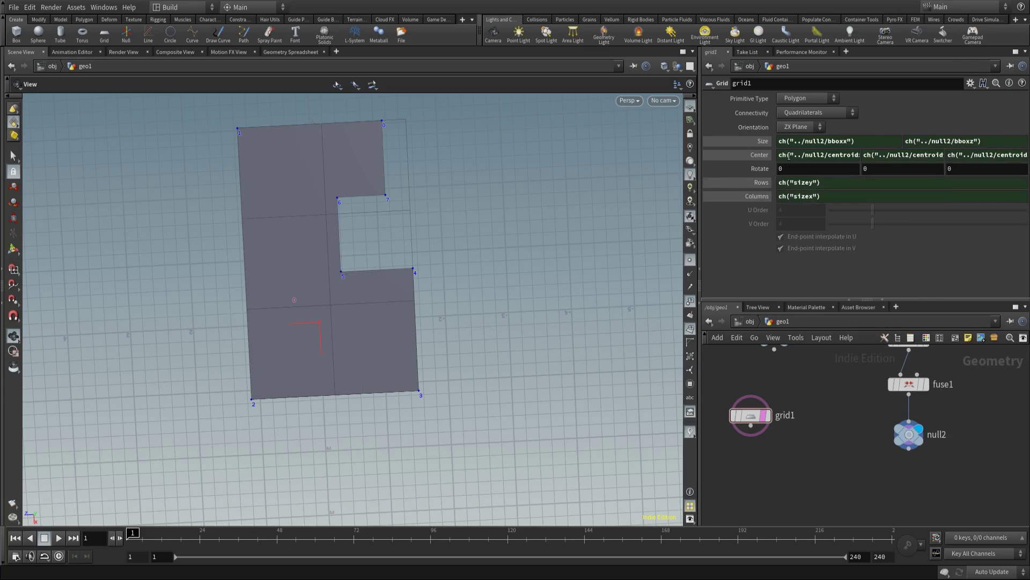
click(847, 186)
key(Return)
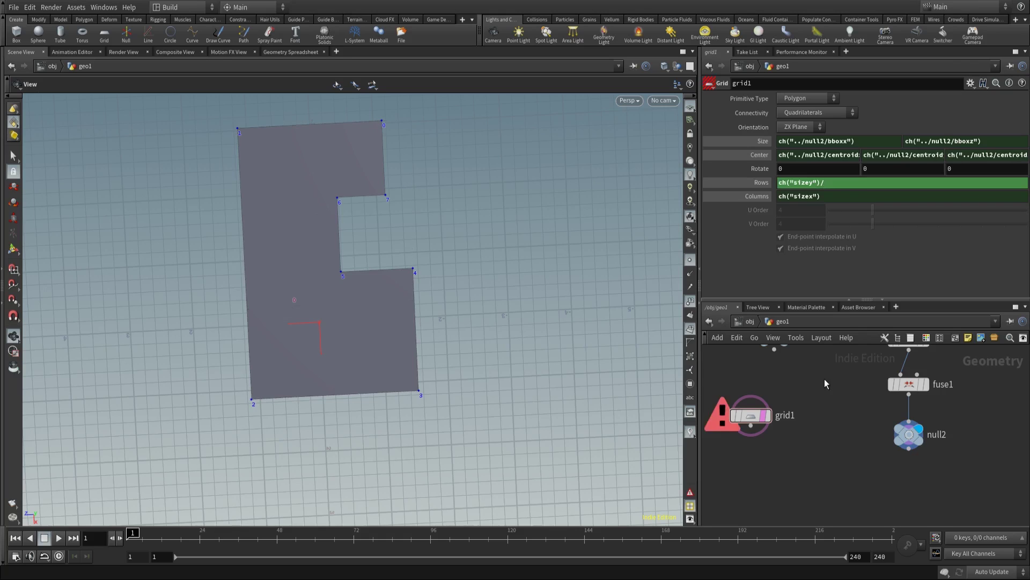
Divide grid1's Rows by null1's gridsize using a relative reference
middle_drag(805, 335, 805, 384)
click(777, 382)
right_click(758, 121)
click(794, 189)
click(752, 464)
right_click(837, 183)
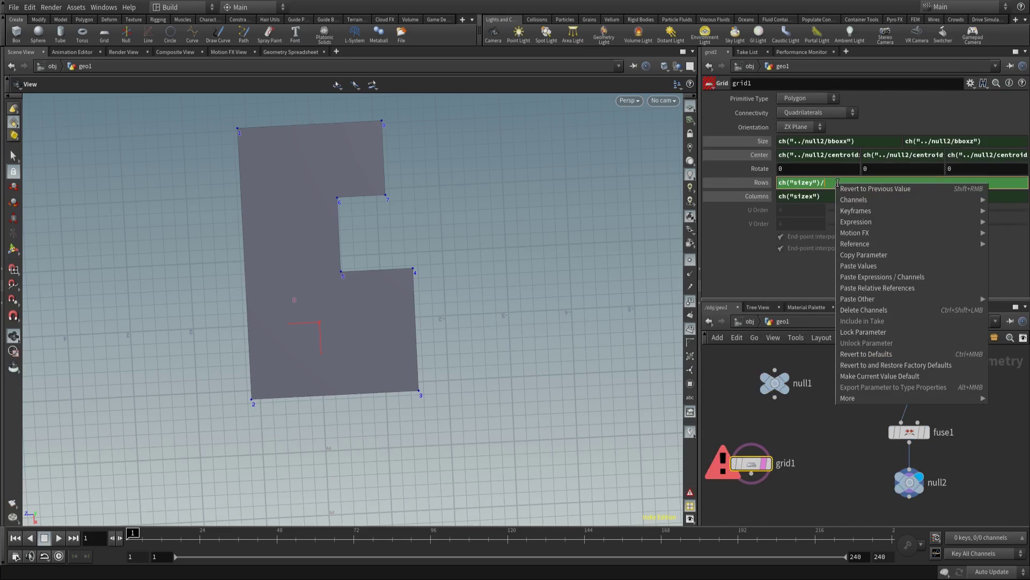
click(880, 290)
Set Columns to ch("sizex")/ch("../null1/gridsize")+1
click(843, 196)
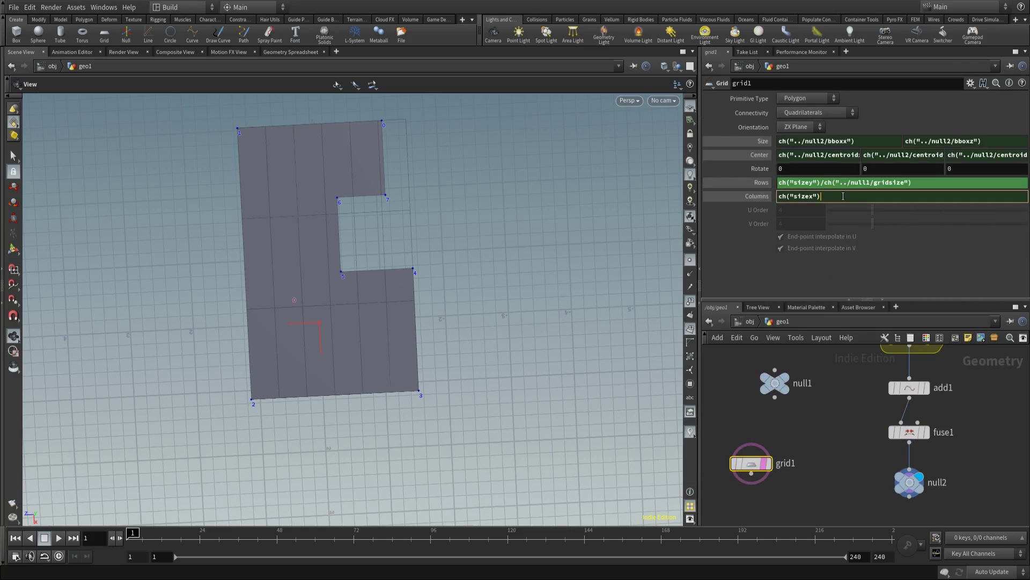
right_click(841, 196)
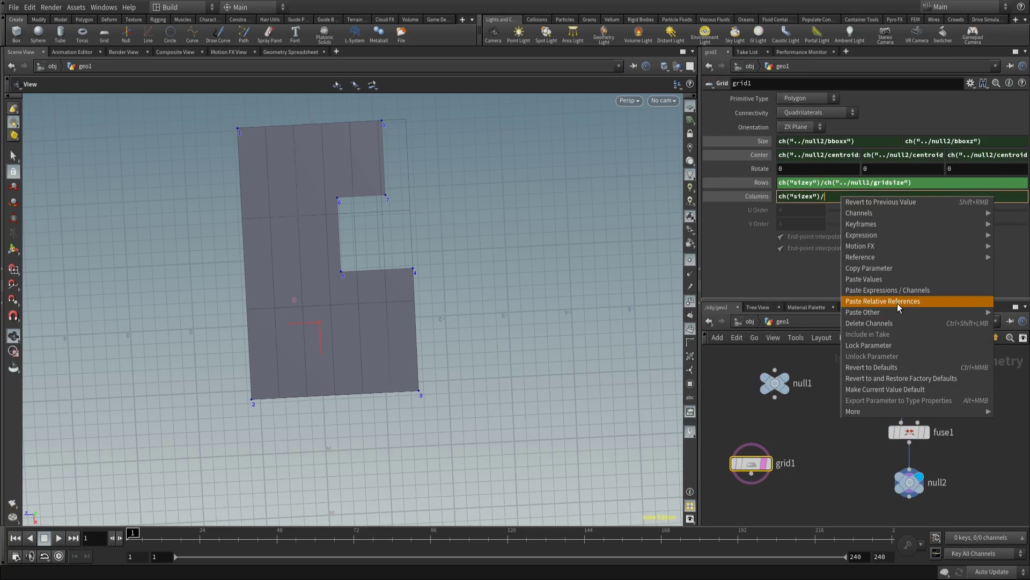
click(880, 300)
scroll(349, 268, up, 2)
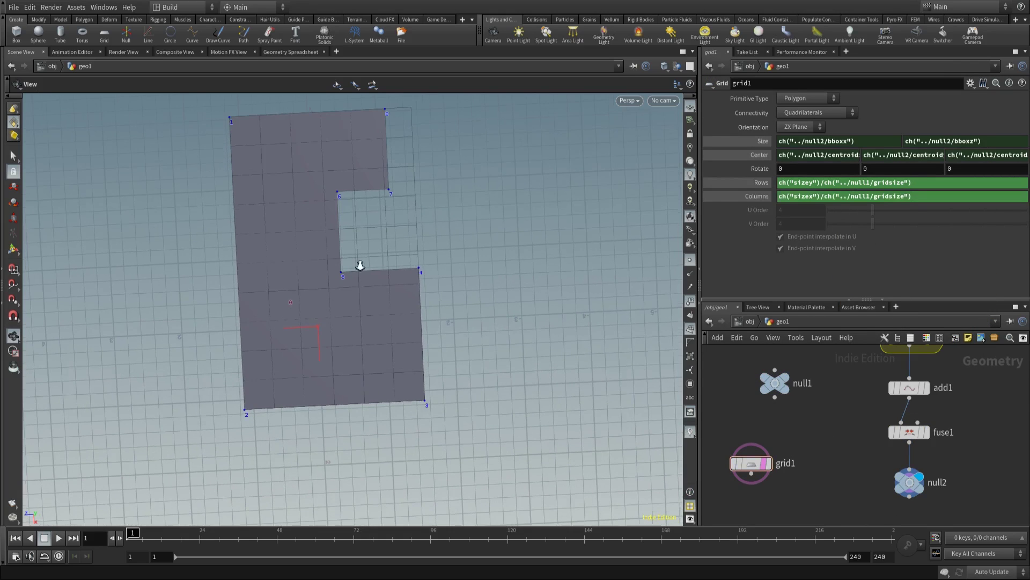
click(925, 196)
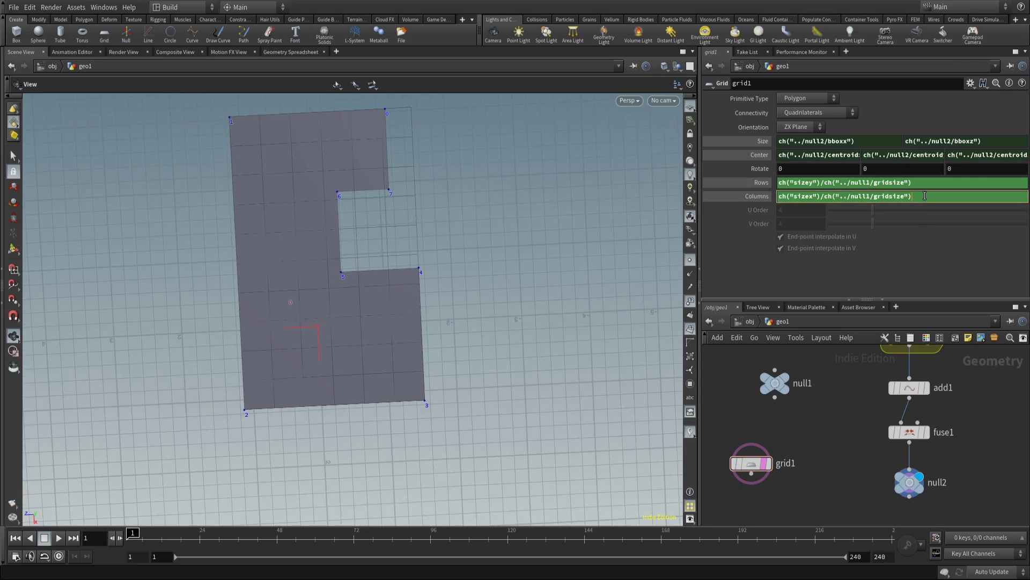
text(+1)
key(Return)
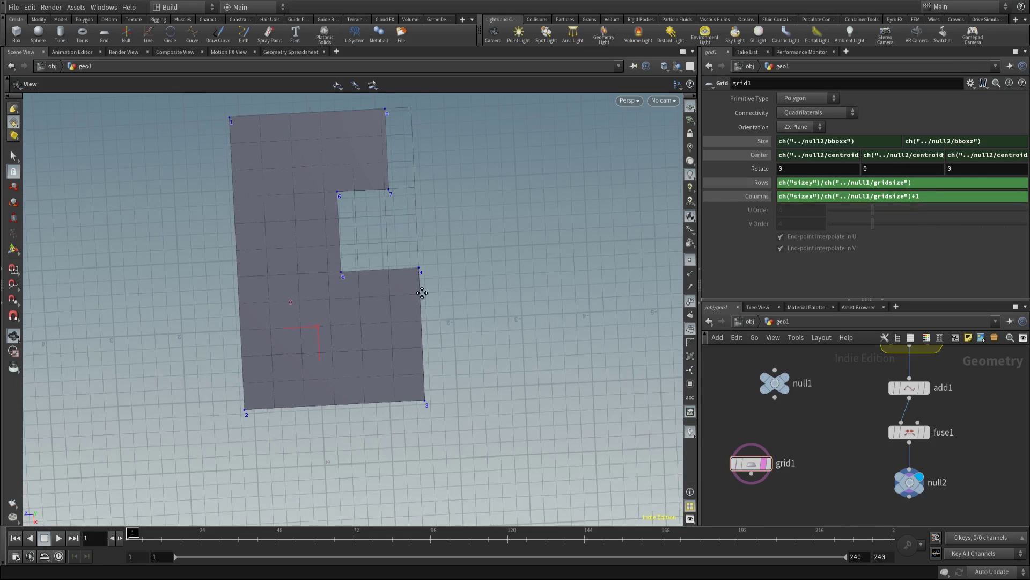
middle_drag(419, 288, 421, 208)
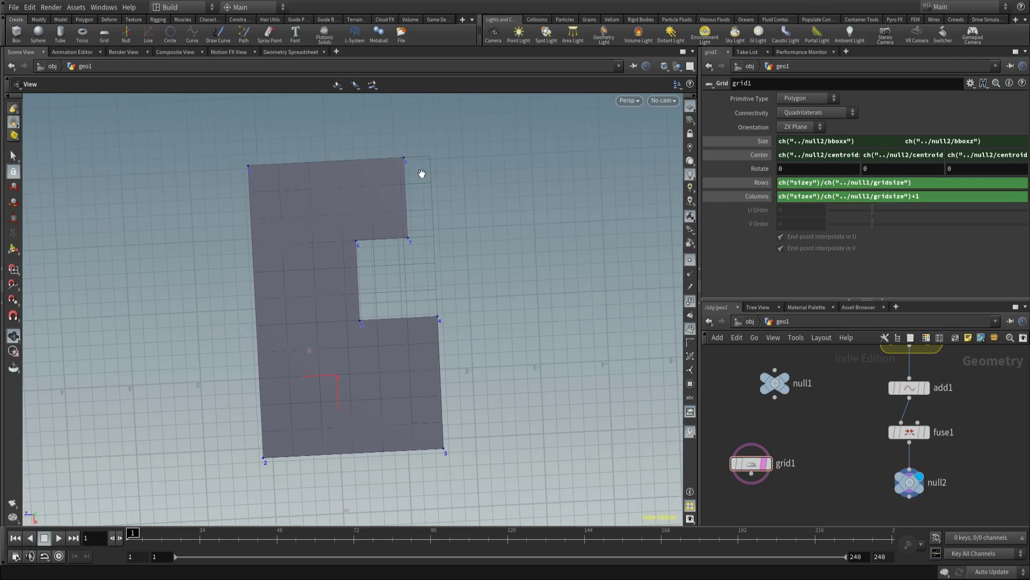
click(923, 183)
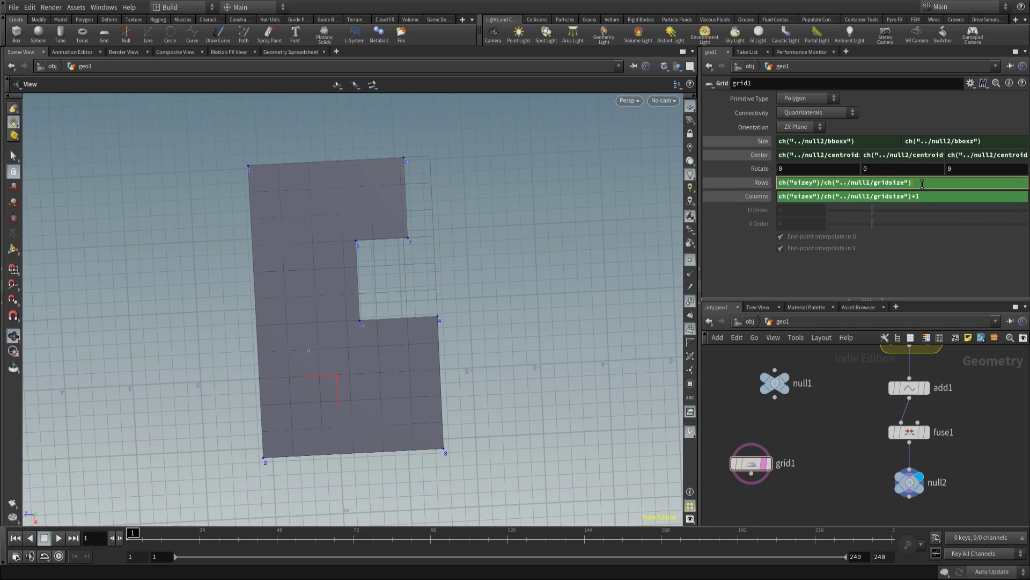
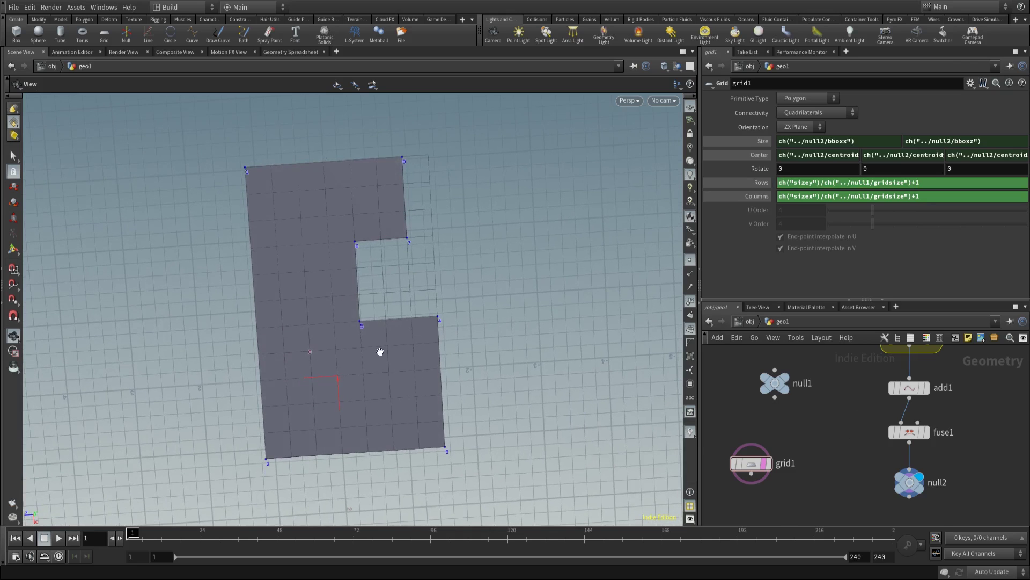
Create a Voronoi Fracture node and wire null2 into its first input
drag(352, 360, 330, 344)
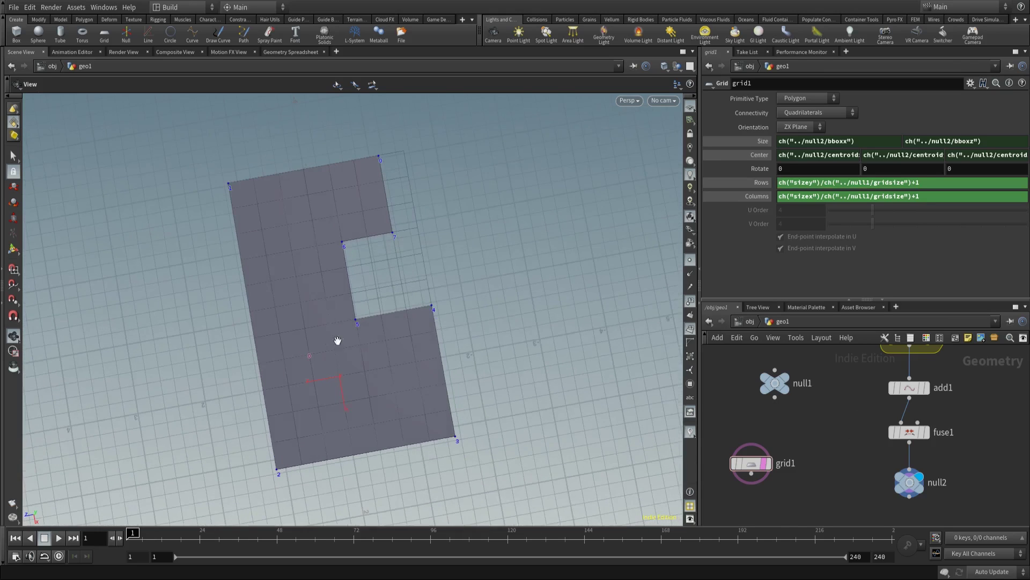
middle_drag(857, 467, 844, 397)
drag(415, 319, 374, 327)
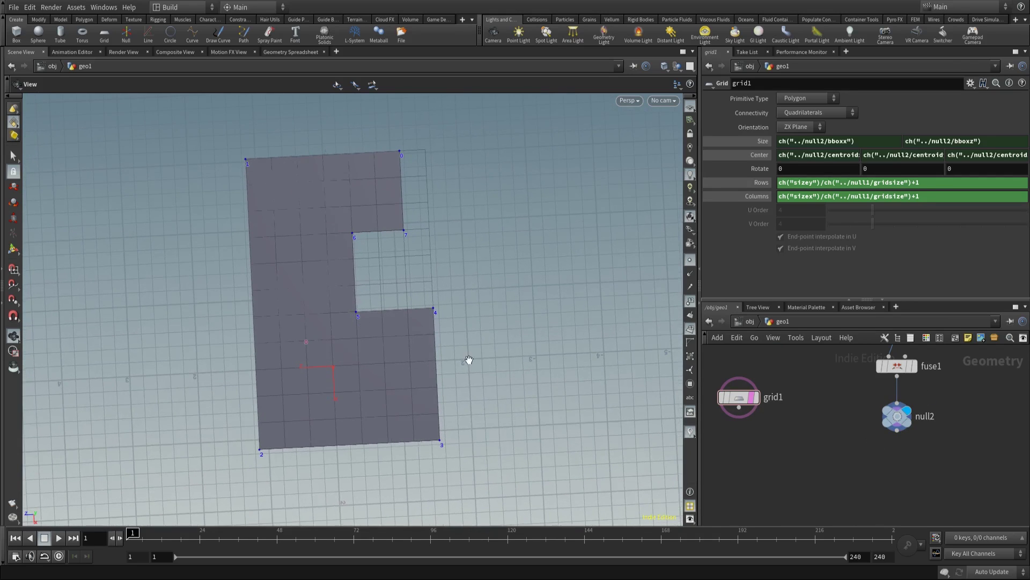
middle_drag(786, 469, 803, 454)
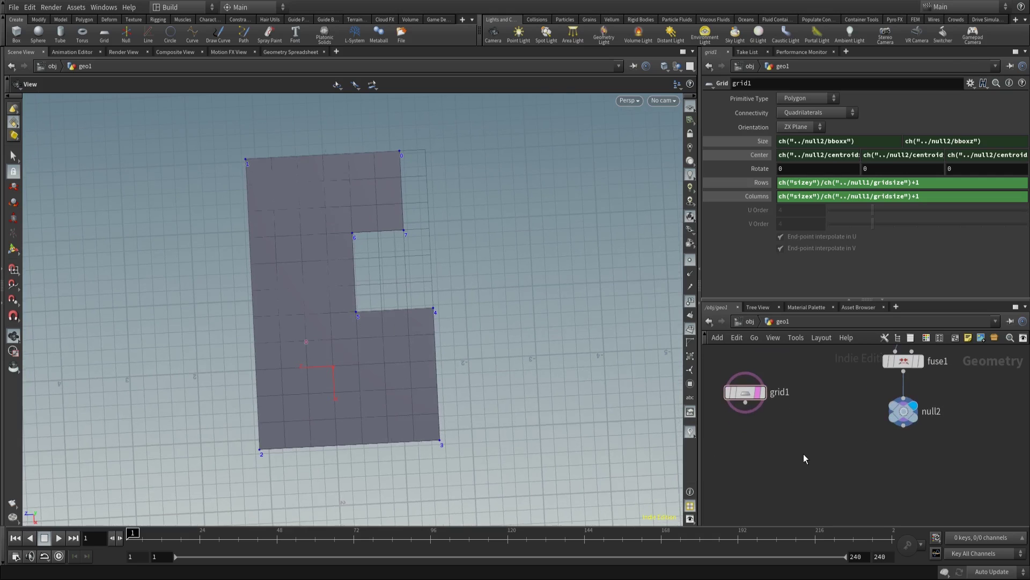
key(Tab)
text(attrib)
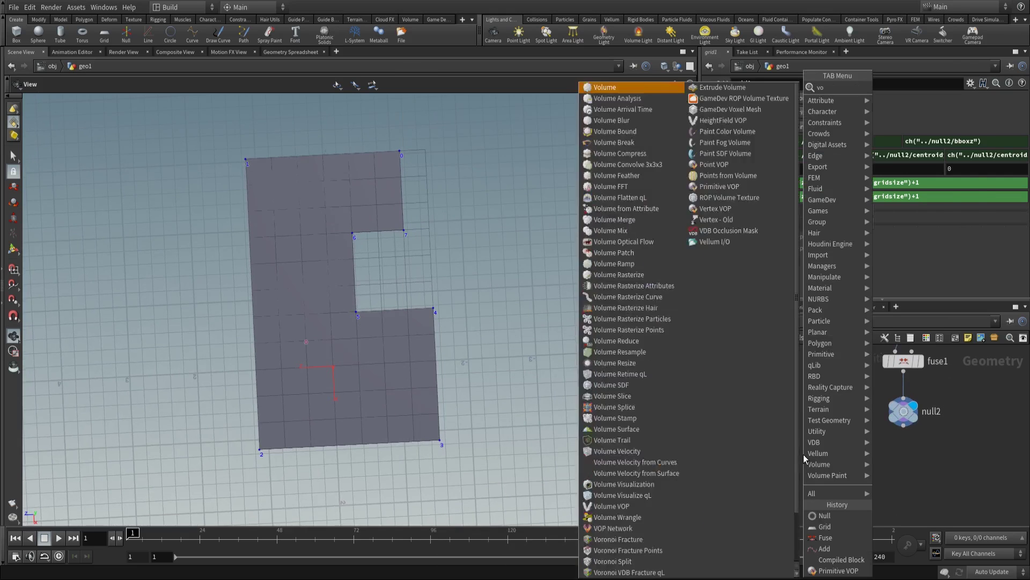
key(Return)
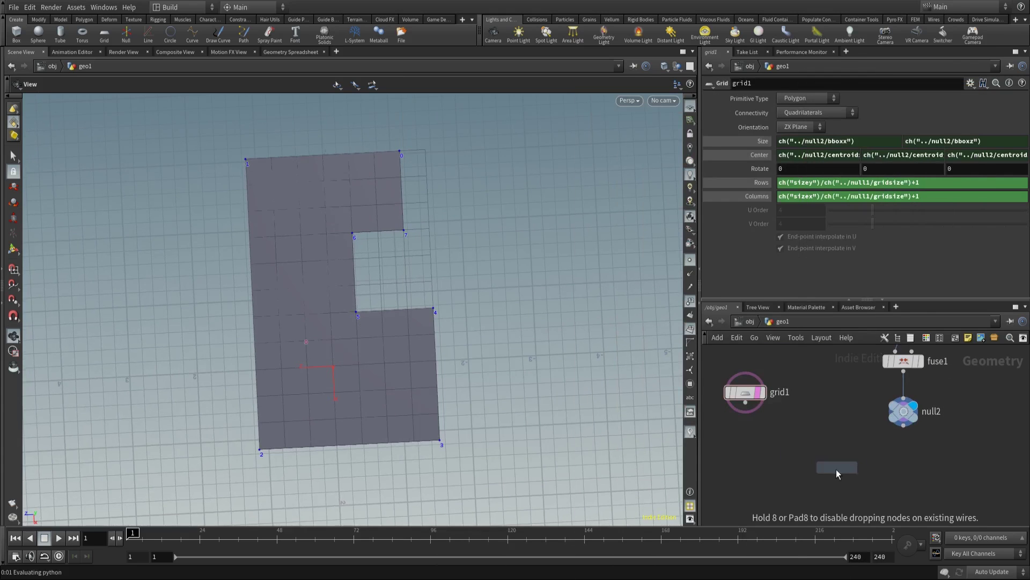
click(826, 462)
middle_drag(828, 475, 841, 433)
click(917, 385)
click(815, 468)
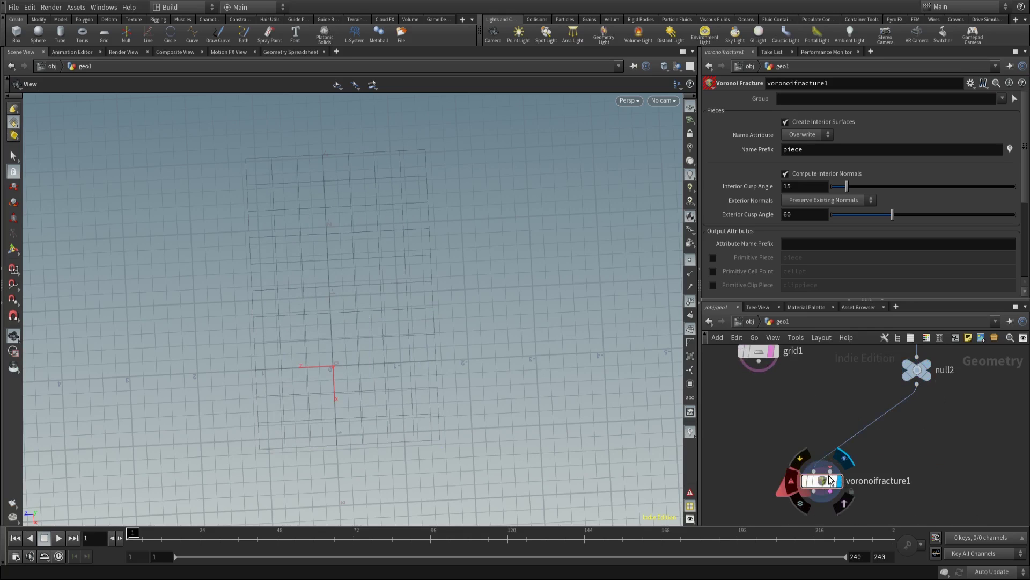
Display grid1 in the viewport and pick a point VOP from the node search
click(778, 370)
key(Tab)
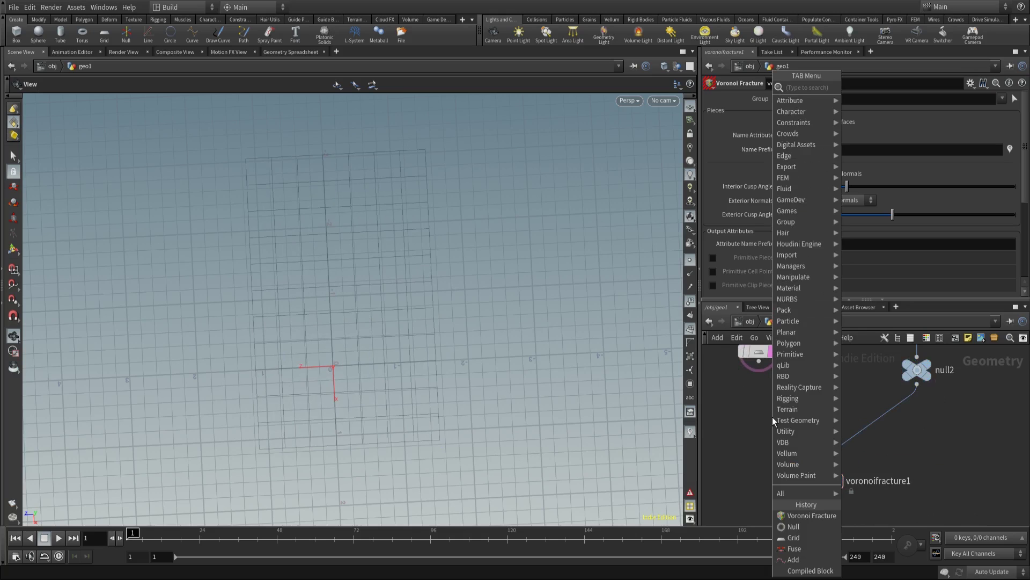
text(poi)
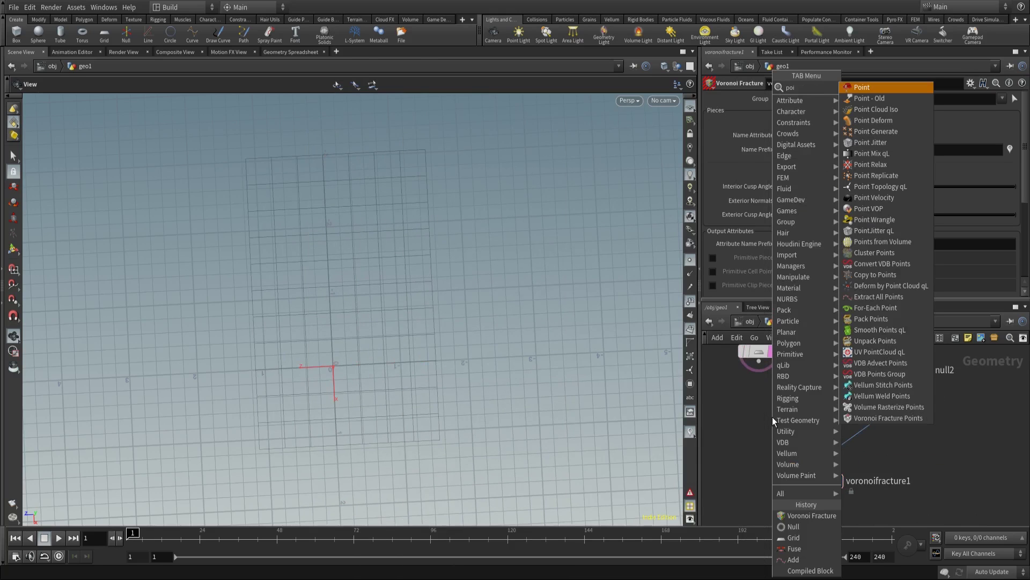
text(nt j)
key(Return)
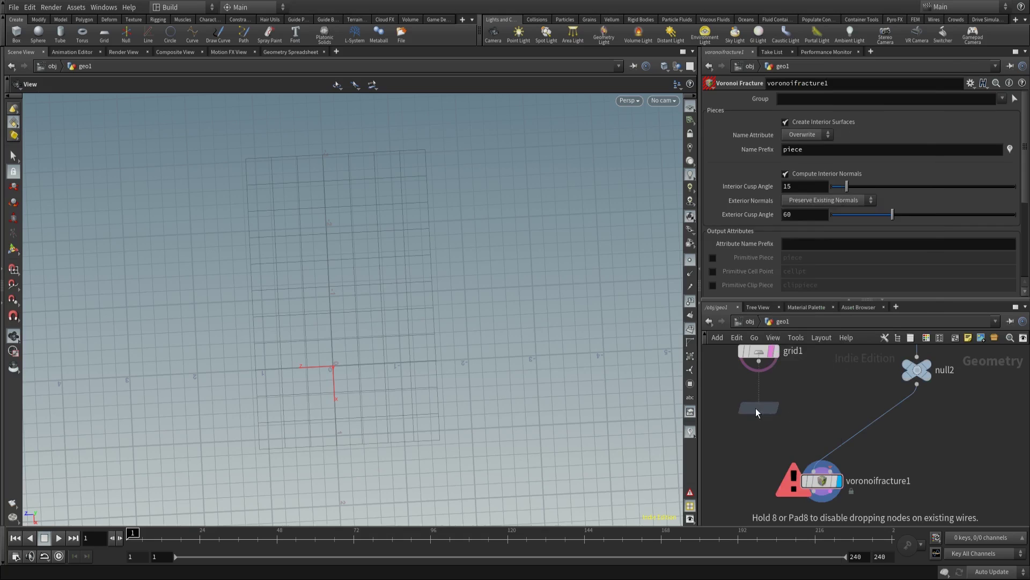
Place the VOP below grid1 and, inside it, add an Add Point node fed by P
click(756, 408)
double_click(761, 409)
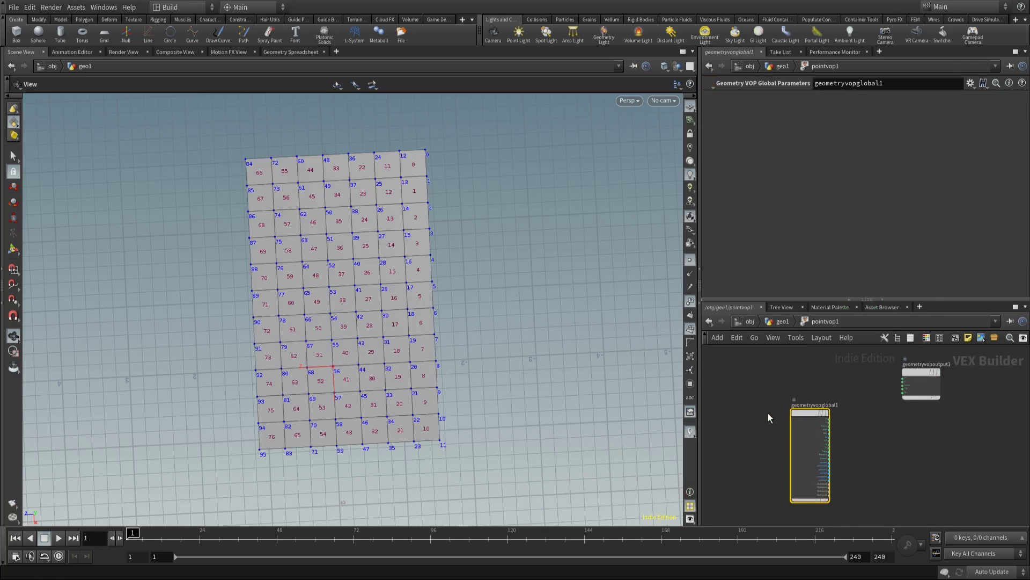
key(Tab)
text(ad)
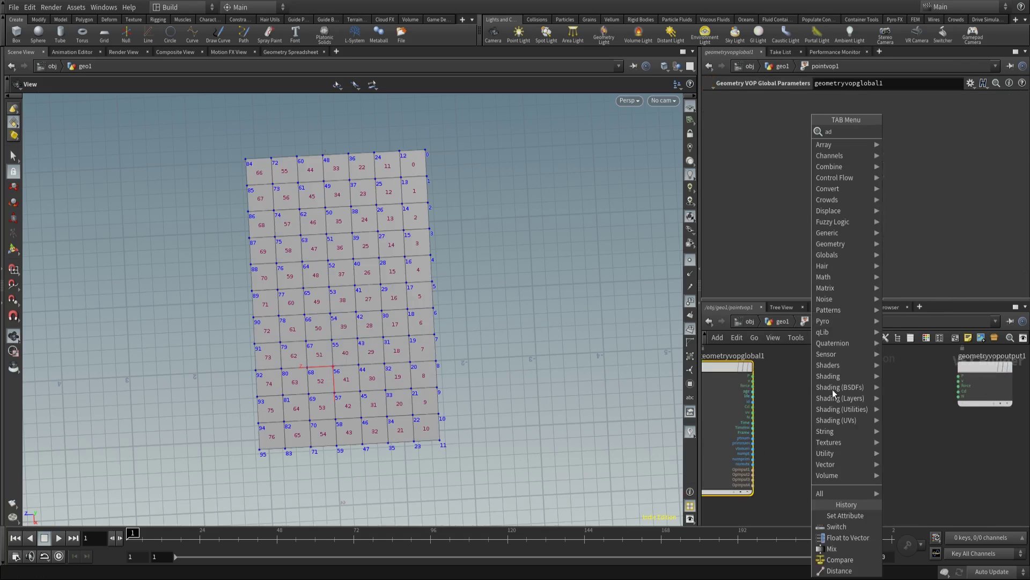
click(929, 163)
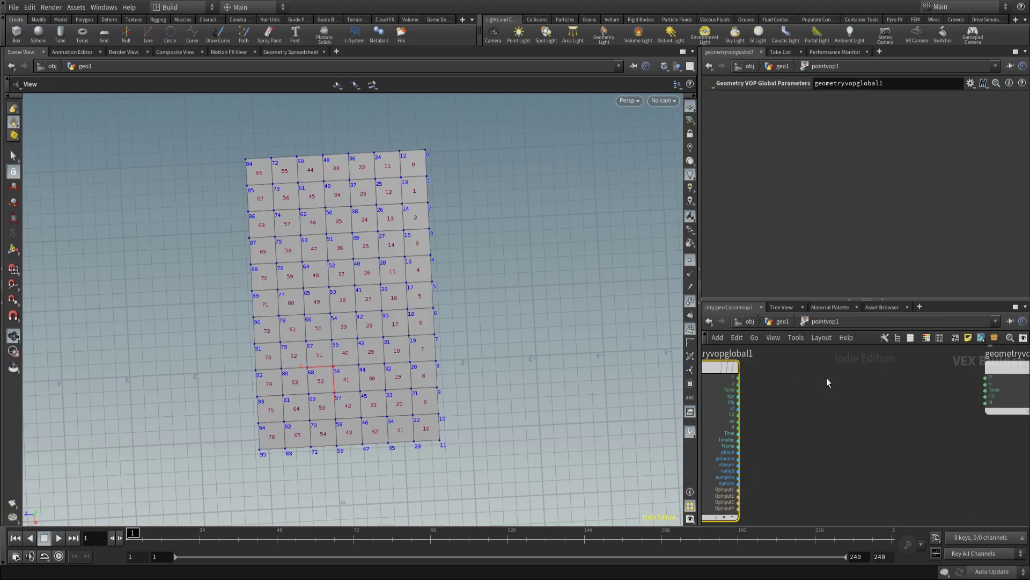
click(828, 378)
click(738, 378)
Add a Remove Primitive node fed by primnum, then return to geo1
key(Tab)
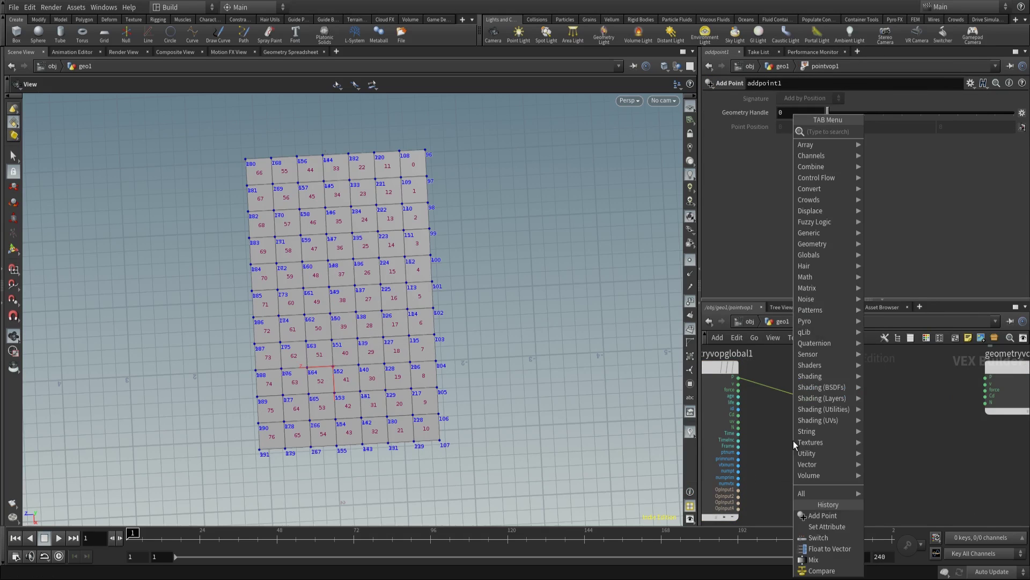
text(removep)
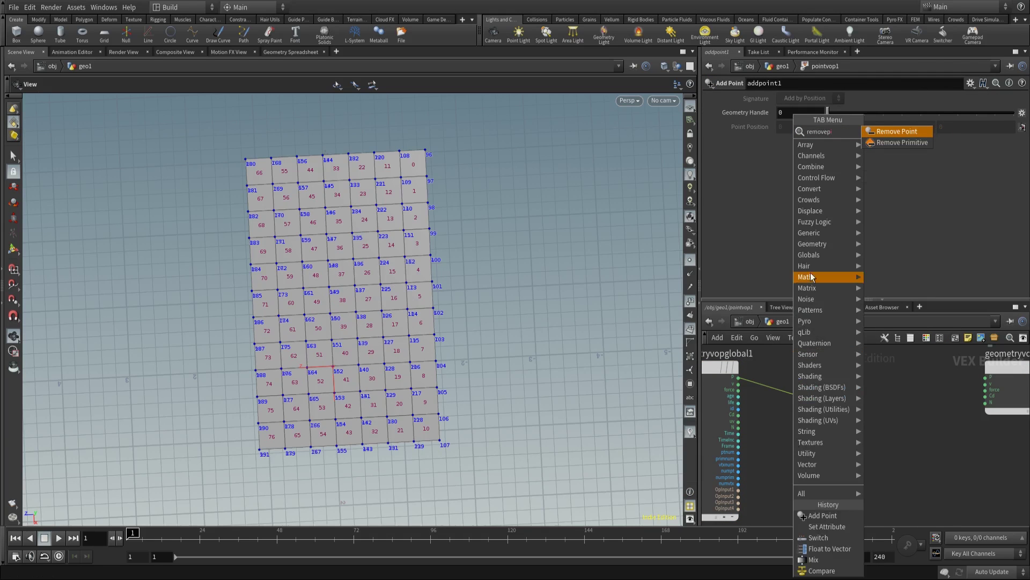
click(913, 142)
click(829, 464)
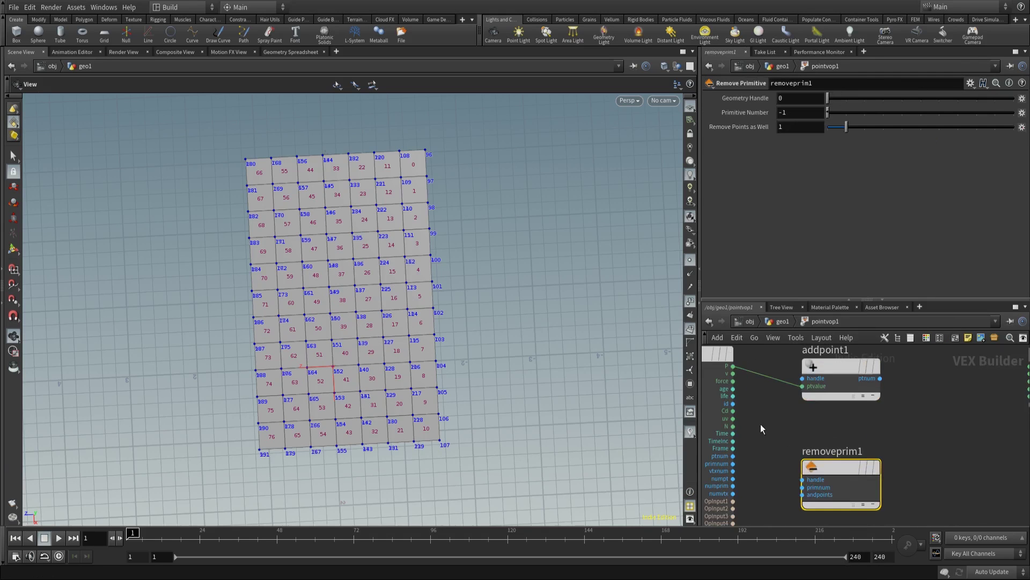
click(733, 464)
click(802, 486)
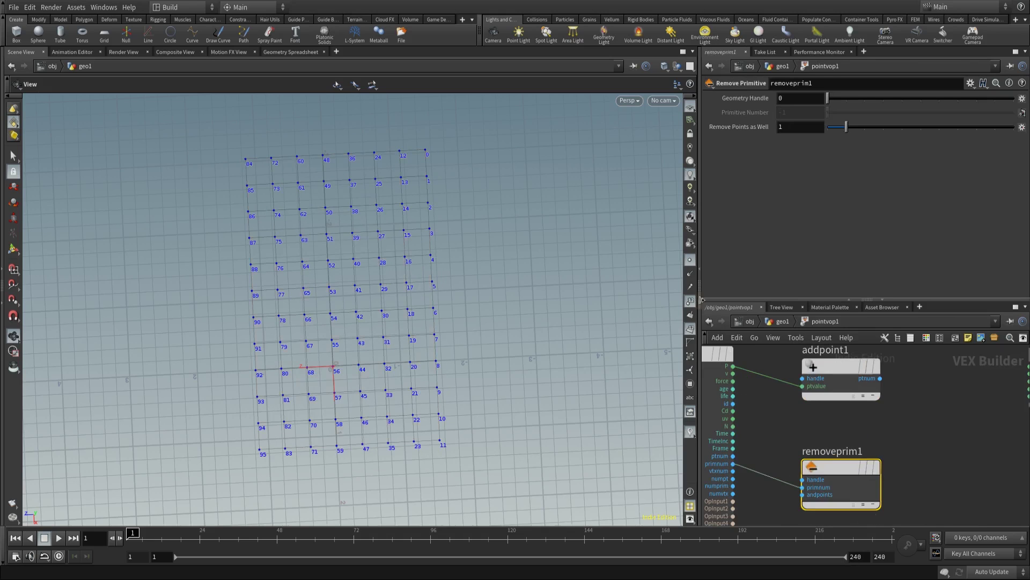
click(782, 320)
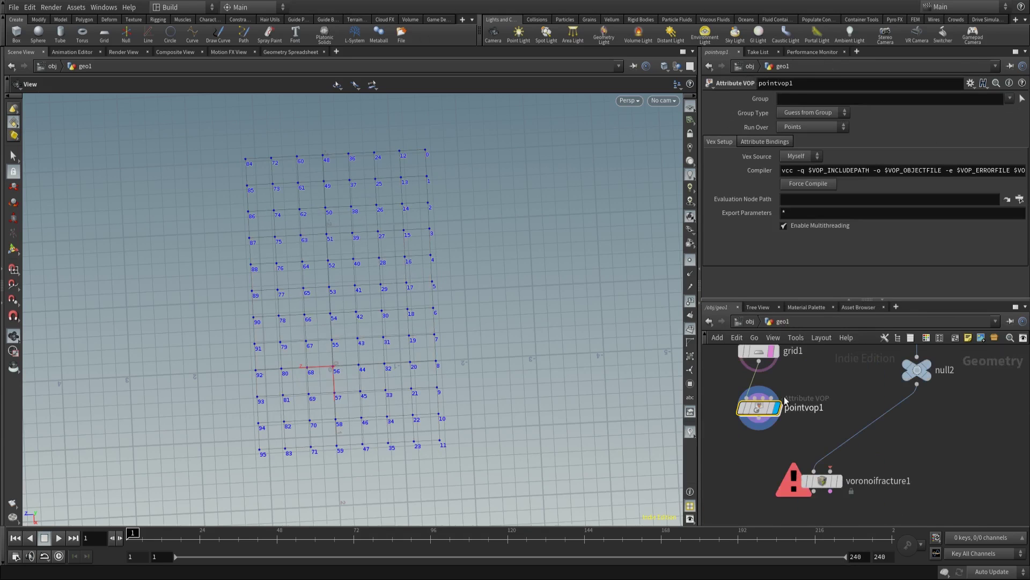
Set the VOP's Run Over option to Primitives
double_click(758, 407)
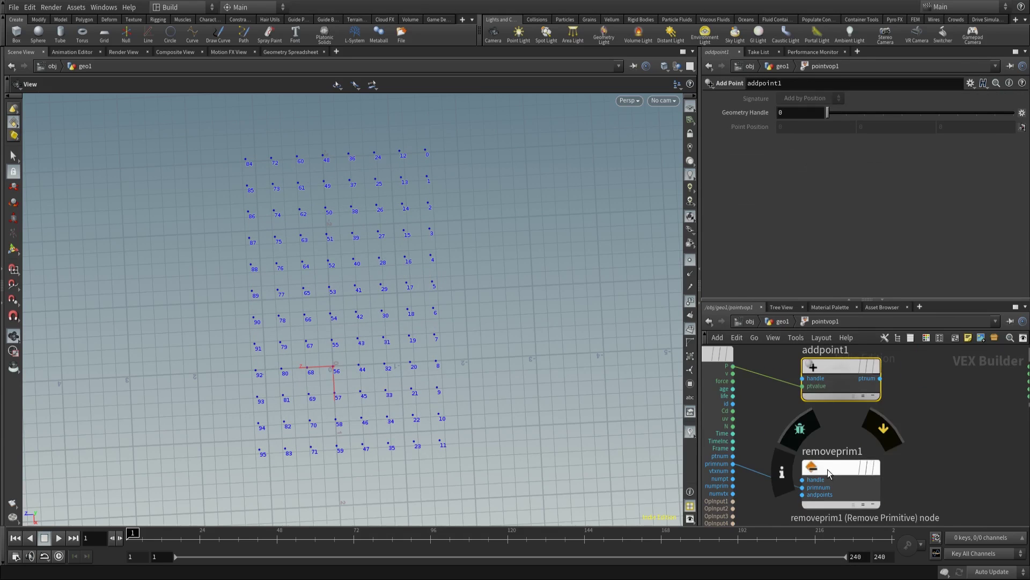
click(789, 322)
click(812, 127)
click(796, 148)
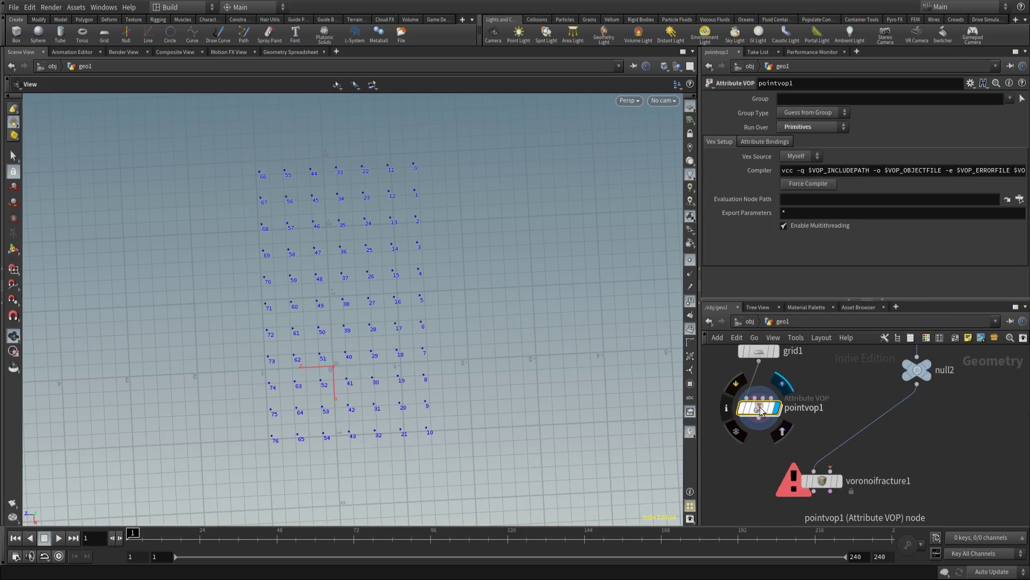
Rename the VOP primvop_primtocentroid, wire it into voronoifracture1's second input, and display the fracture
double_click(803, 407)
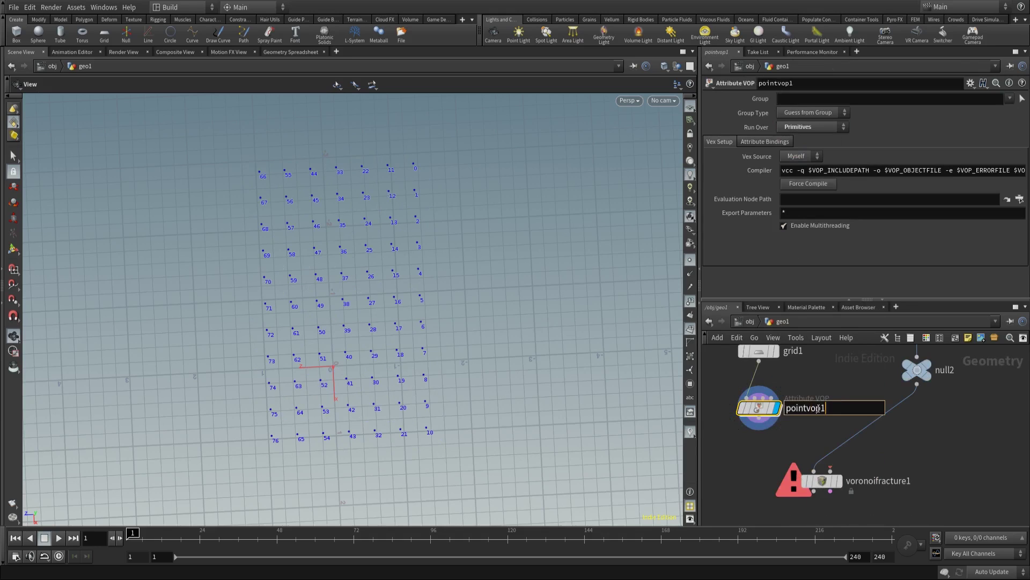
text(primvop)
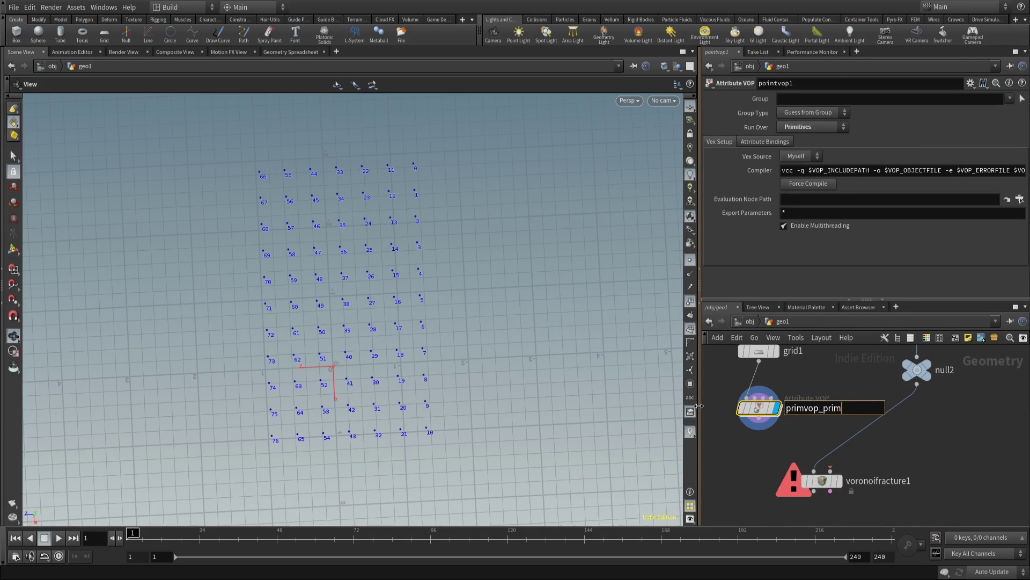
text(_primtocentroid)
key(Return)
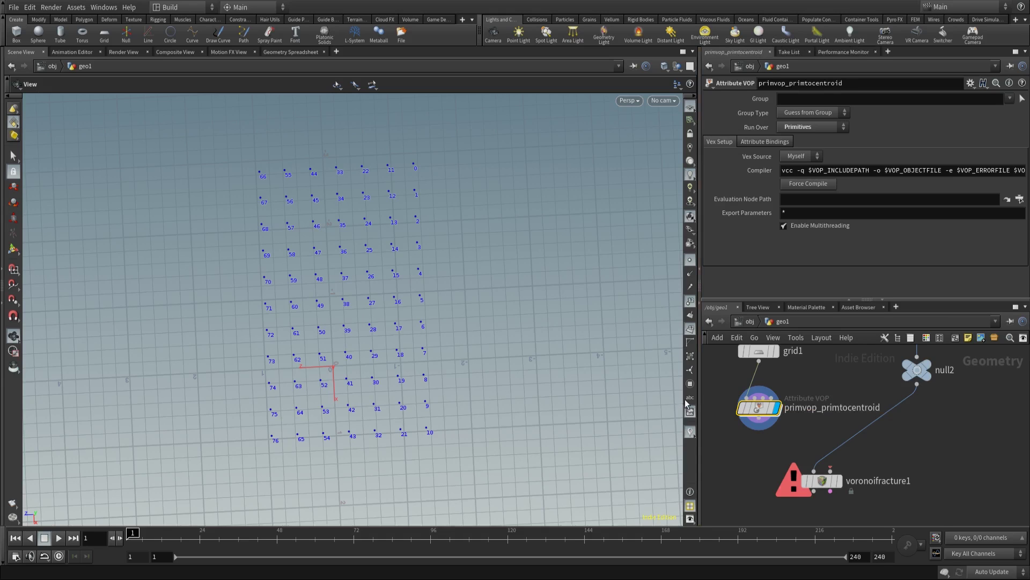
click(758, 427)
click(830, 471)
click(840, 484)
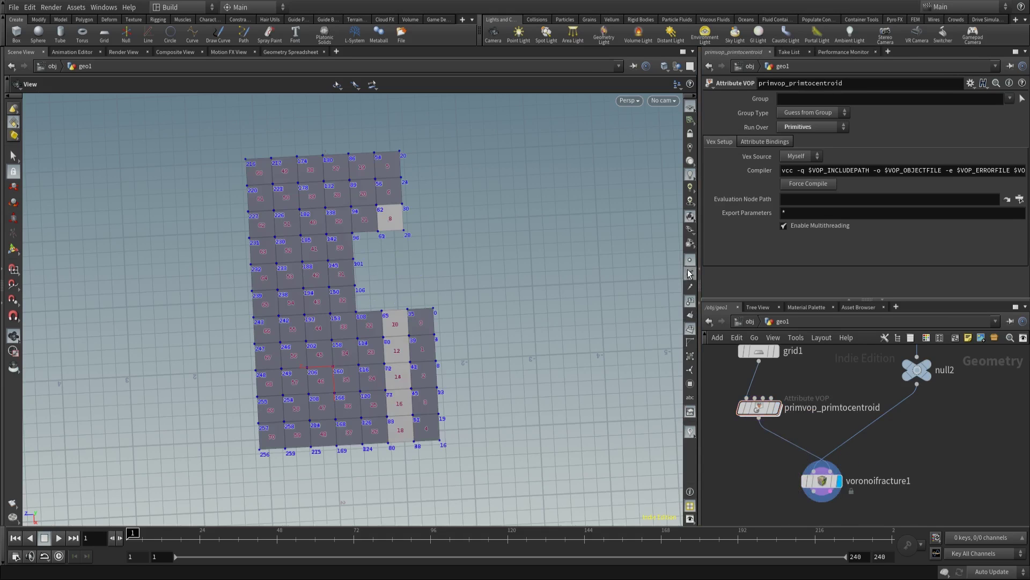
Hide point numbers and turn off interior surfaces on voronoifracture1, then inspect the pieces
click(690, 302)
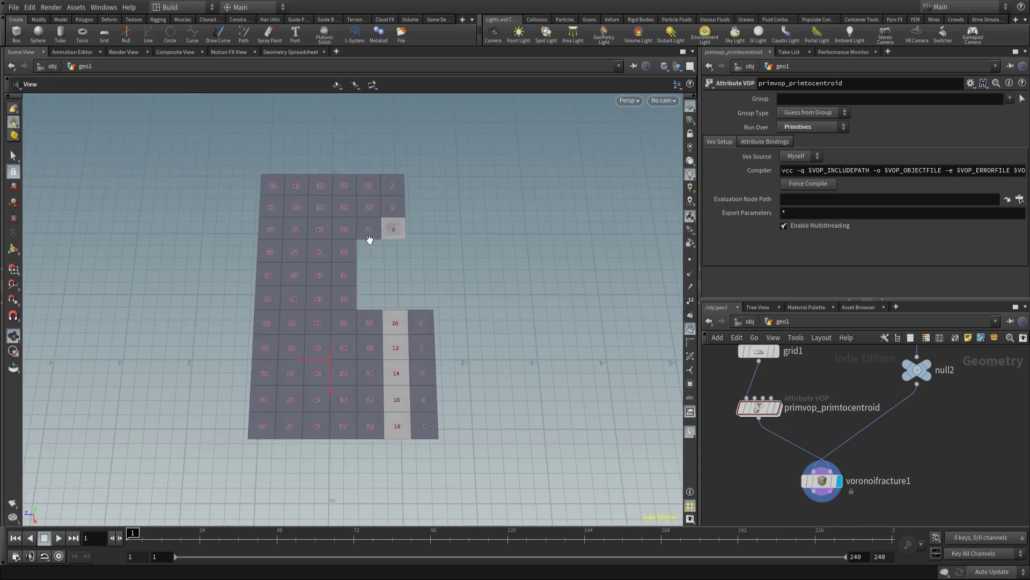
click(821, 480)
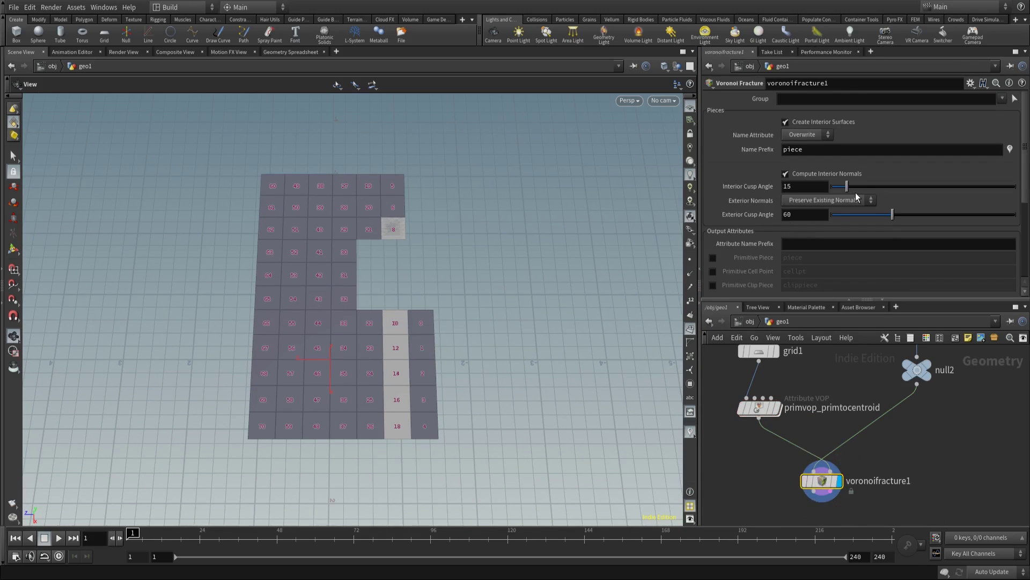
click(786, 122)
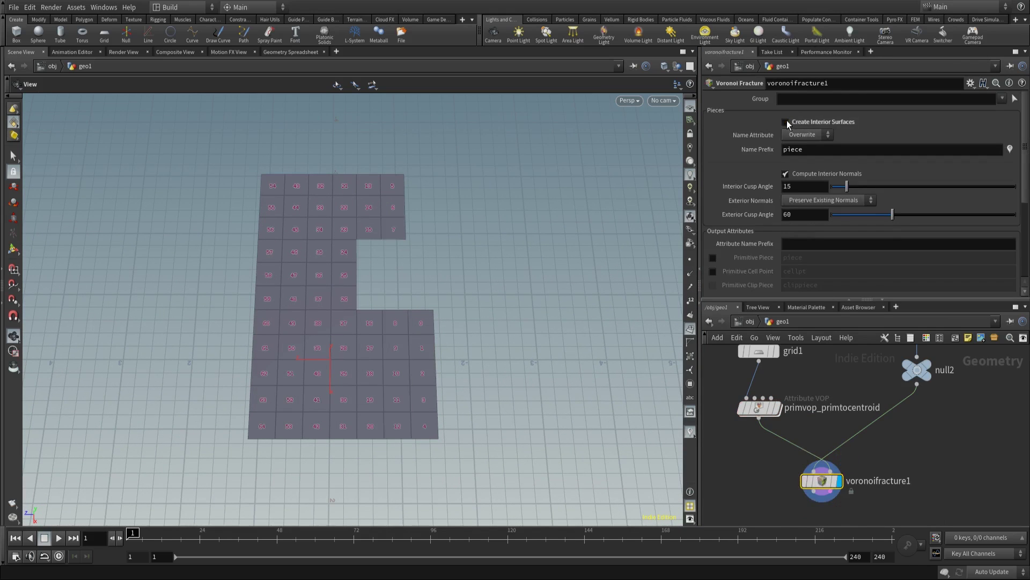
drag(372, 290, 416, 337)
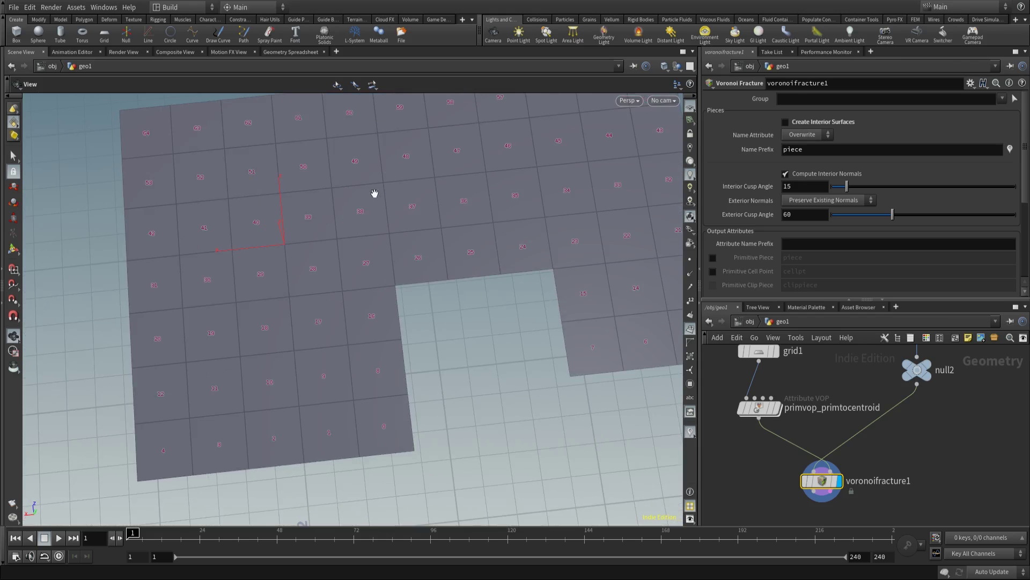
drag(405, 259, 349, 259)
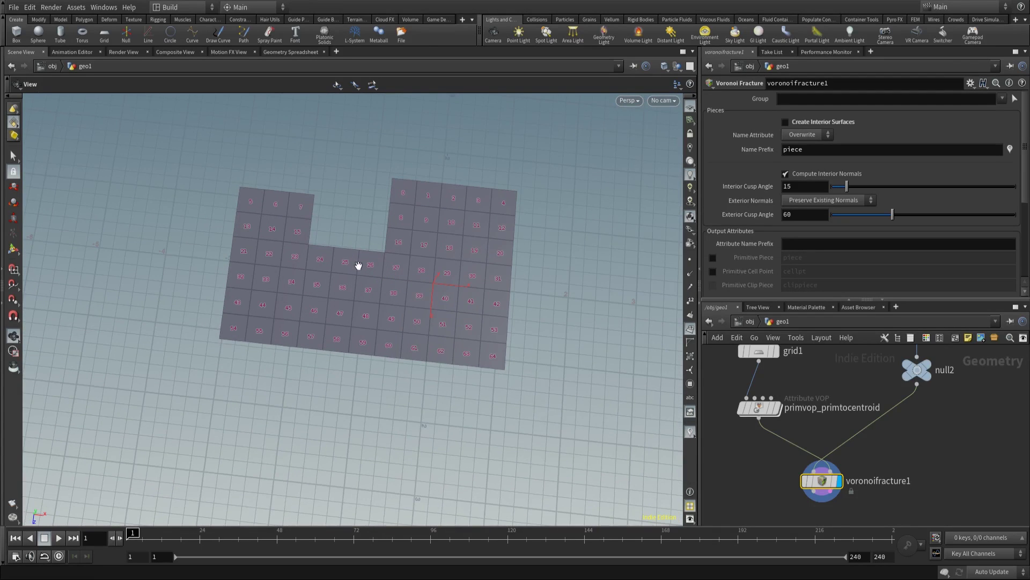
Move voronoifracture1 higher and clear space below it in the network
drag(819, 487, 819, 464)
scroll(840, 400, down, 3)
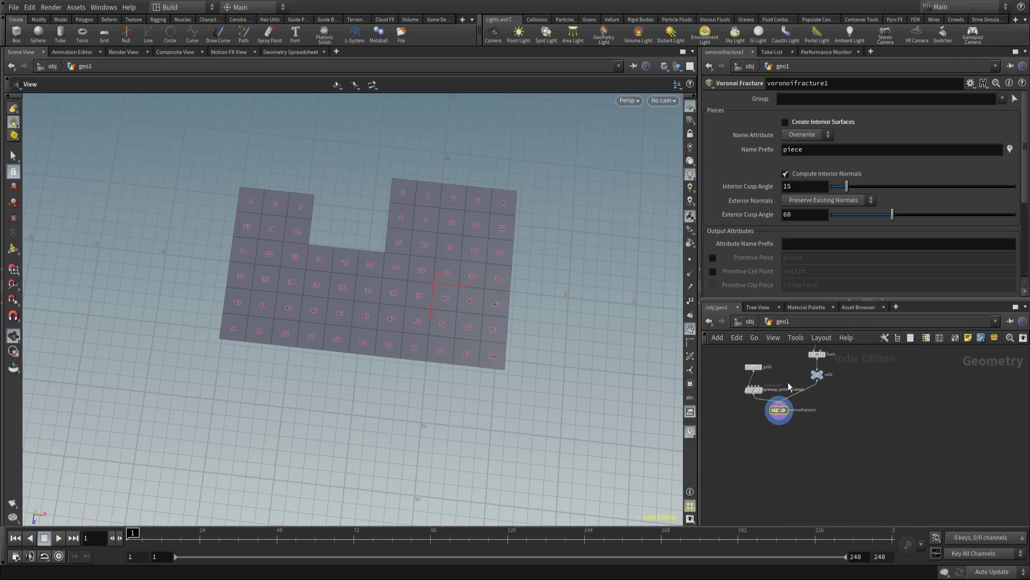
drag(414, 278, 419, 281)
scroll(428, 299, up, 5)
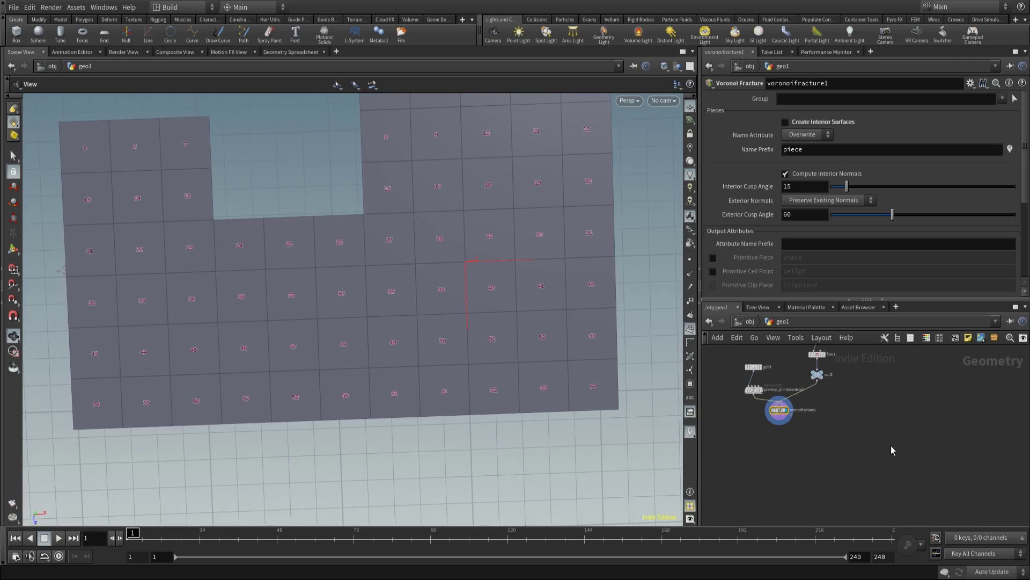
scroll(816, 396, up, 5)
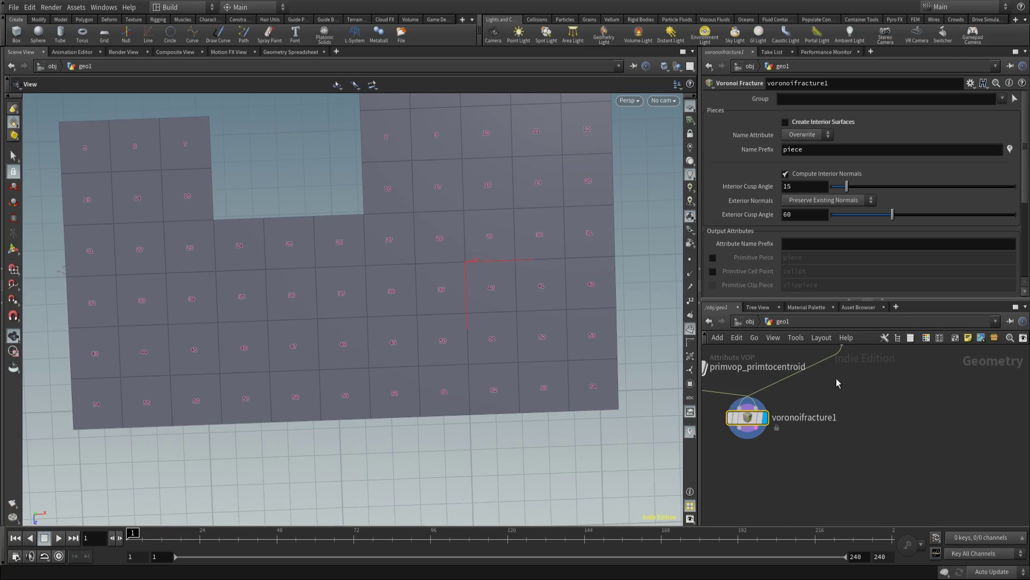
middle_drag(815, 461, 813, 463)
key(Tab)
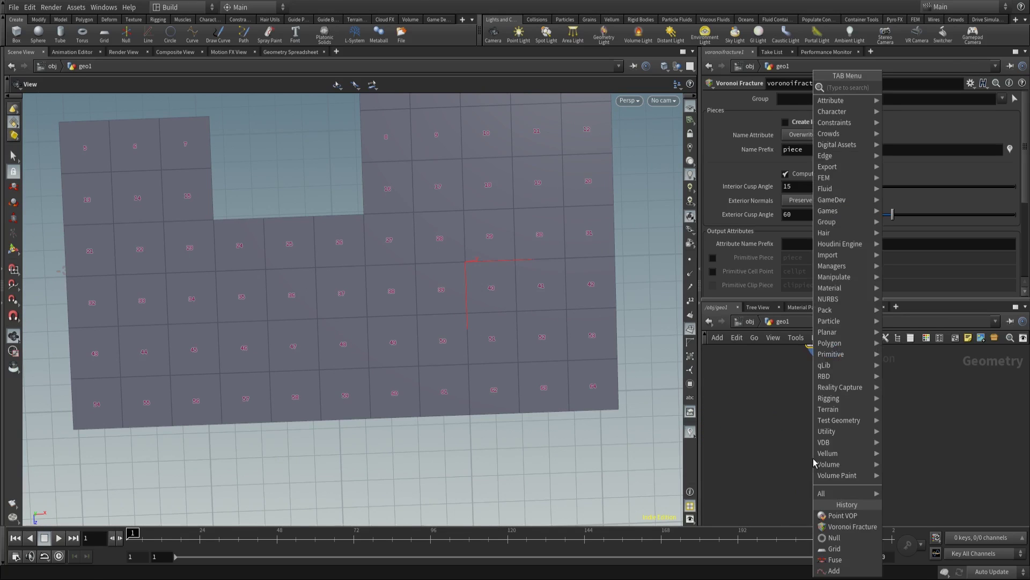
text(exp)
key(Return)
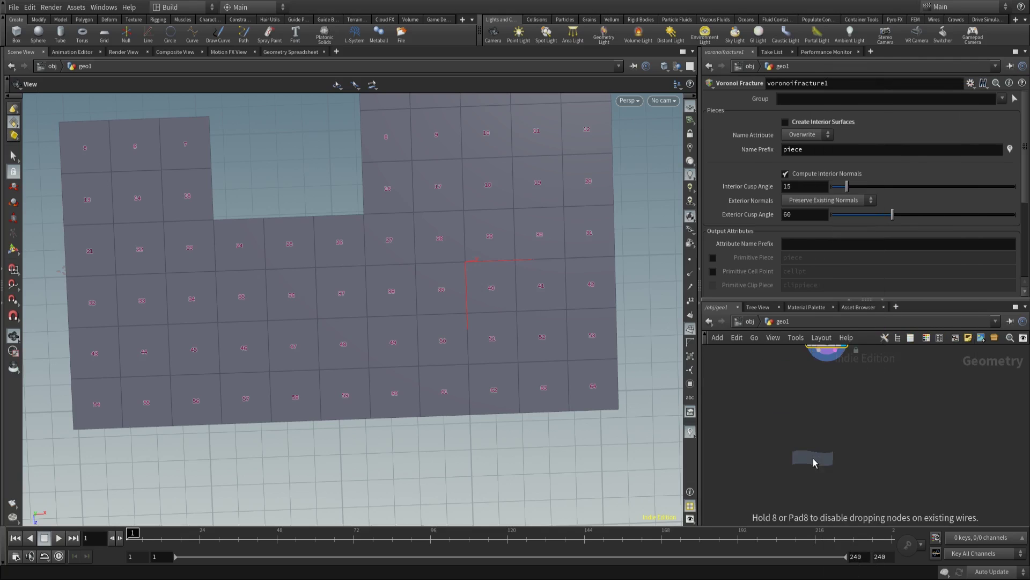
click(837, 435)
click(827, 361)
click(837, 425)
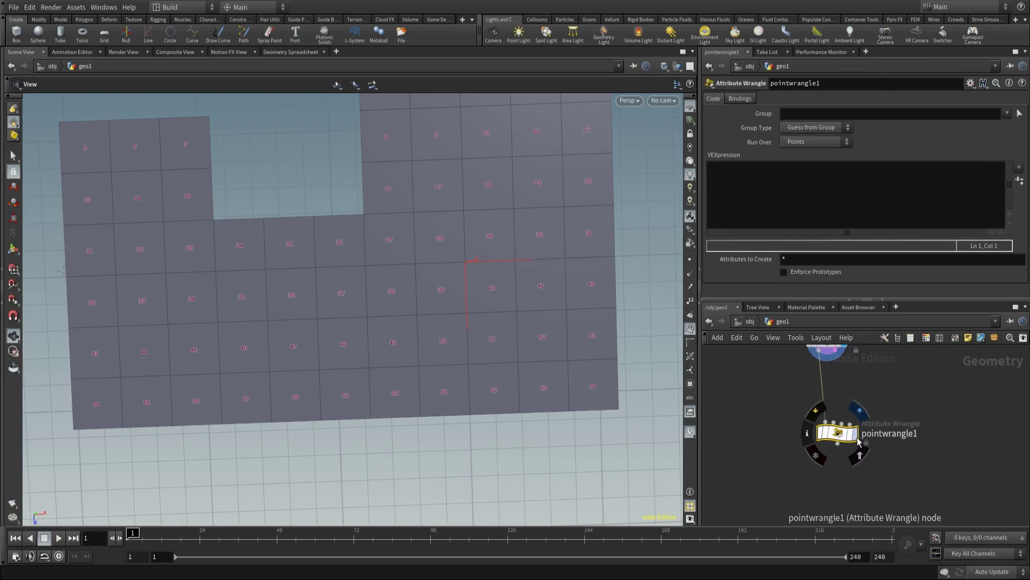
middle_drag(857, 442, 869, 469)
click(760, 199)
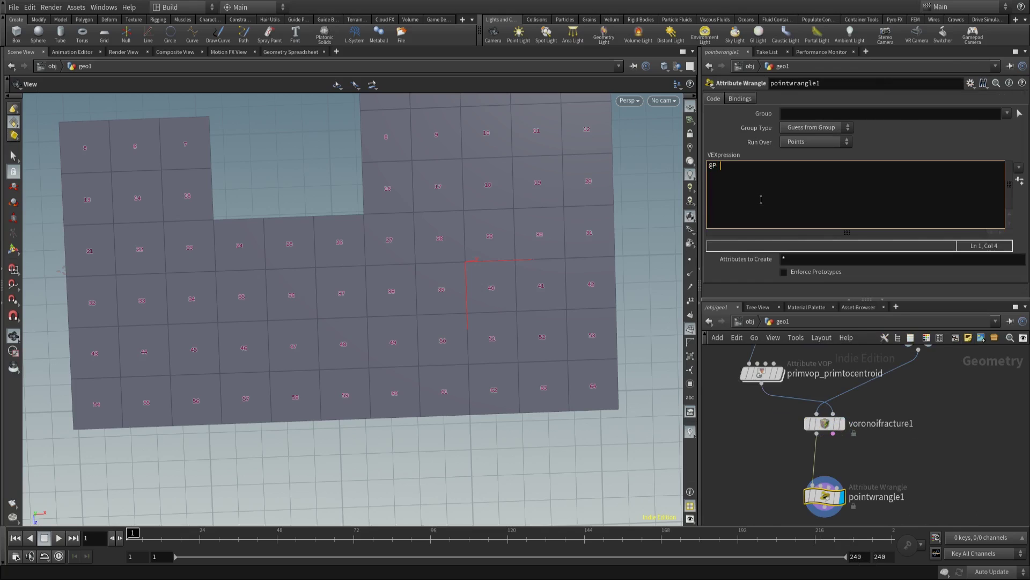
text(@P = @rest;)
Inspect the rest position node's output, then display the wrangle's result
drag(353, 227, 392, 182)
middle_drag(825, 383, 757, 411)
click(803, 474)
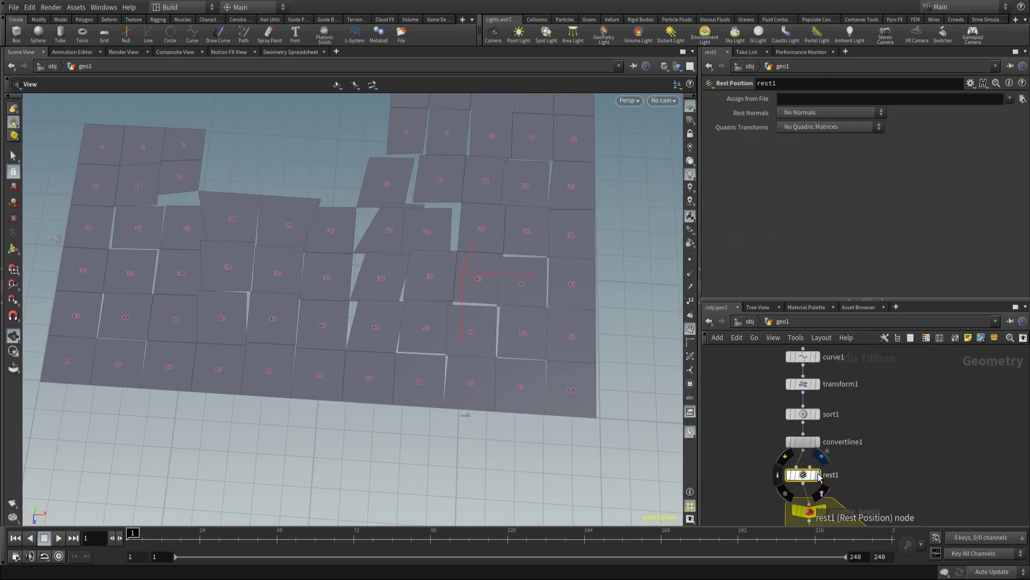
click(817, 475)
middle_drag(820, 479, 831, 401)
click(817, 382)
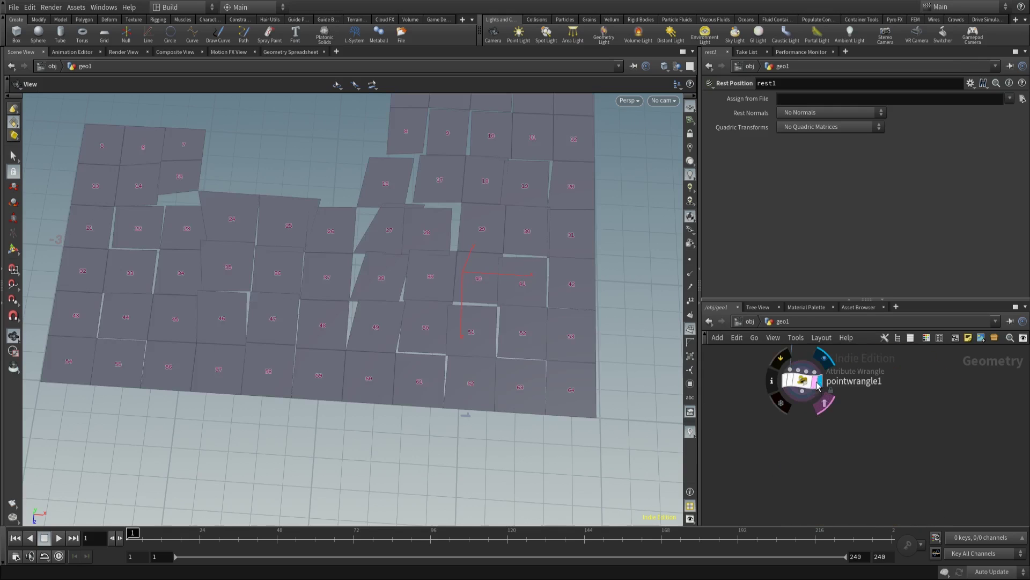
Compare with the fracture output, then display null2's fused C-shaped outline
middle_drag(941, 427, 924, 513)
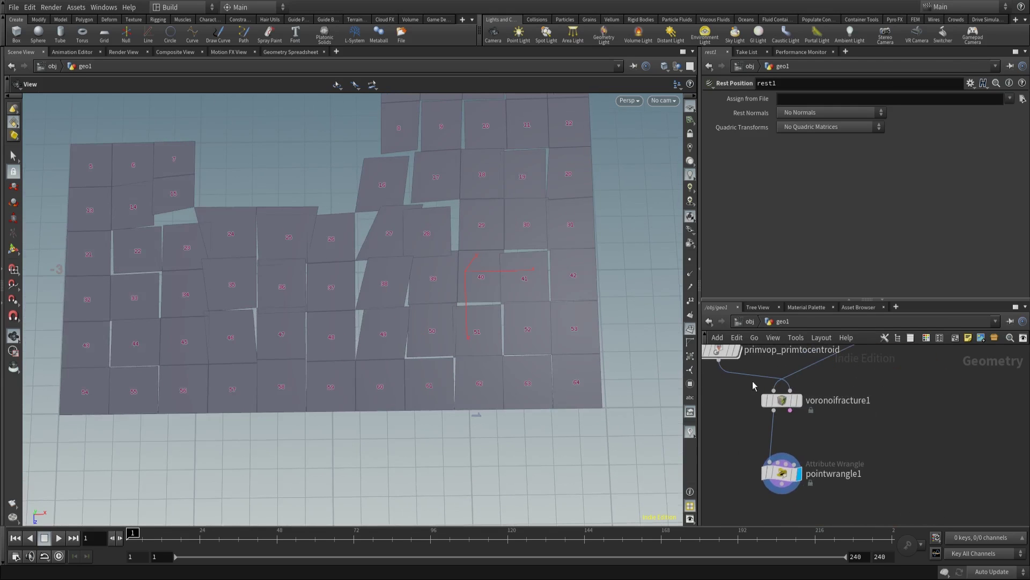
click(800, 400)
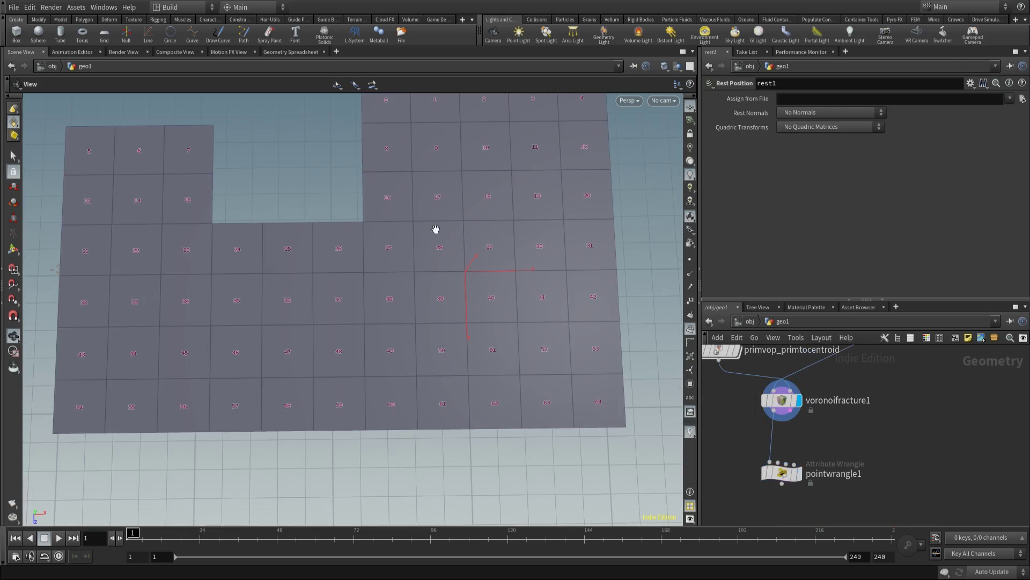
middle_drag(888, 419, 826, 511)
click(825, 403)
drag(465, 274, 438, 248)
middle_drag(439, 247, 489, 256)
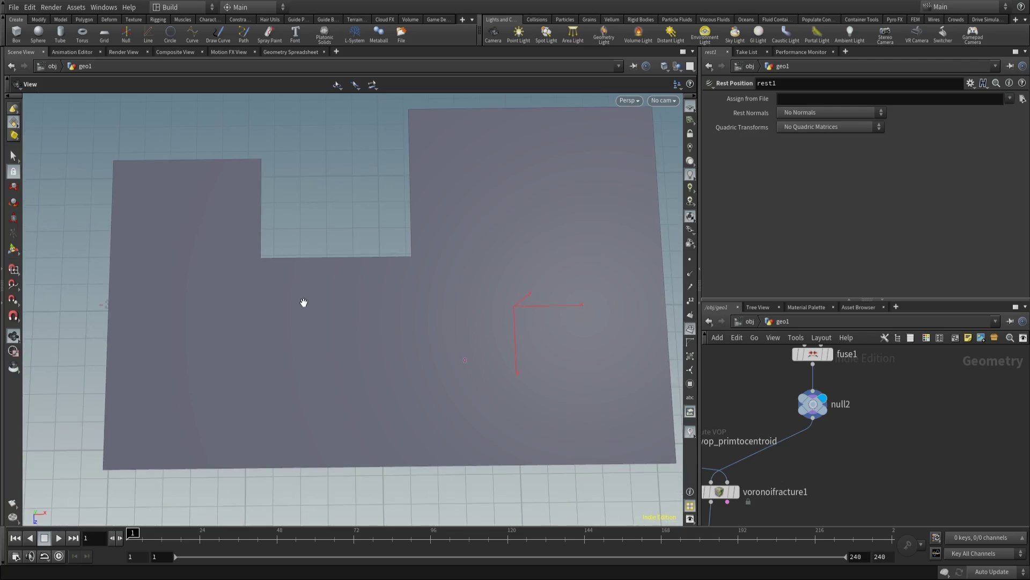
Insert a Divide node below null2 with Avoid Small Angles enabled
middle_drag(894, 476, 898, 444)
key(Tab)
text(divi)
key(Return)
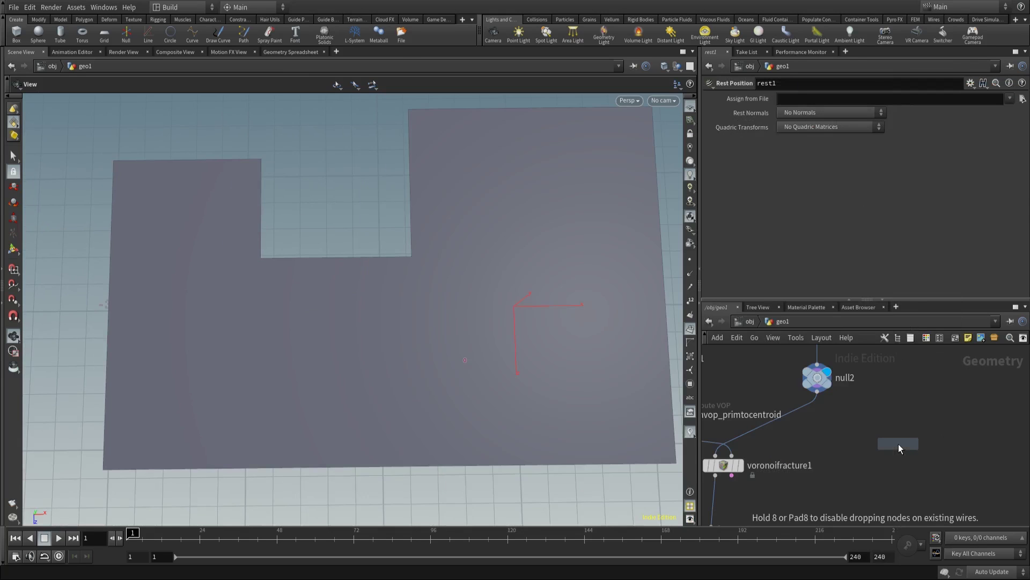
click(794, 416)
drag(789, 419, 818, 419)
click(832, 418)
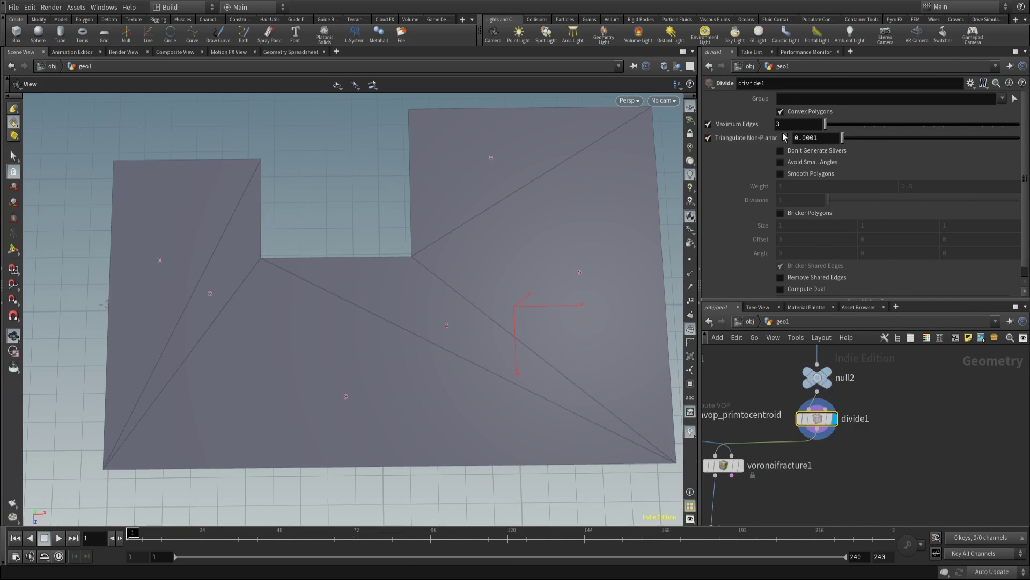
drag(413, 279, 644, 210)
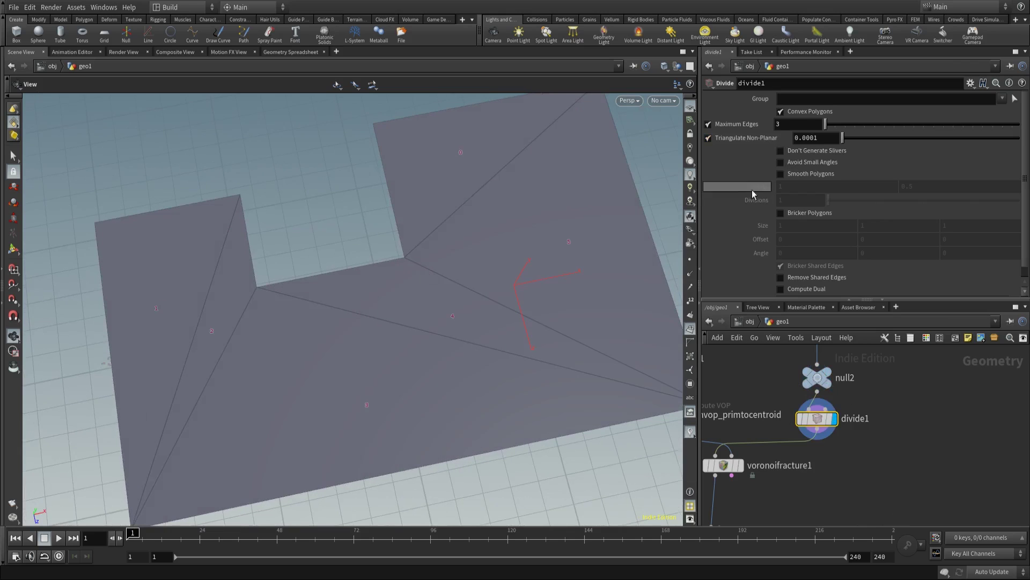
click(781, 162)
drag(416, 268, 510, 322)
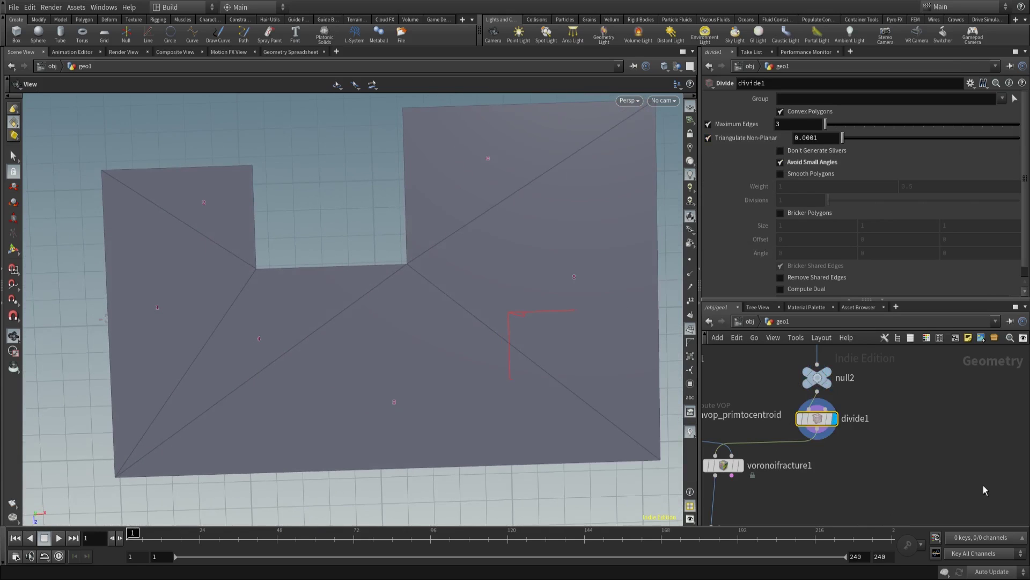
scroll(939, 440, down, 2)
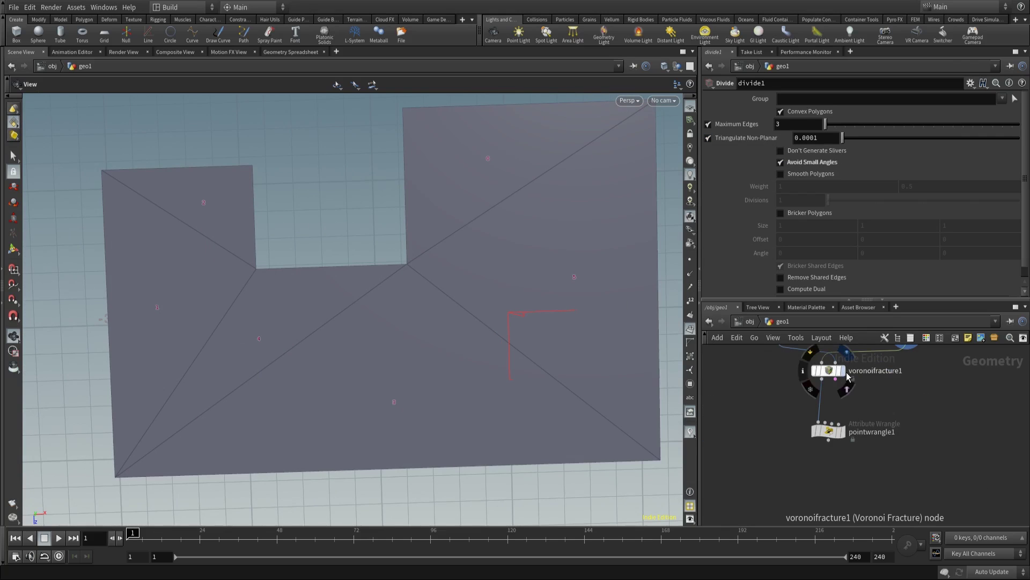
Compare the fracture and wrangle results, orbiting around the diagonally cut grid
click(847, 375)
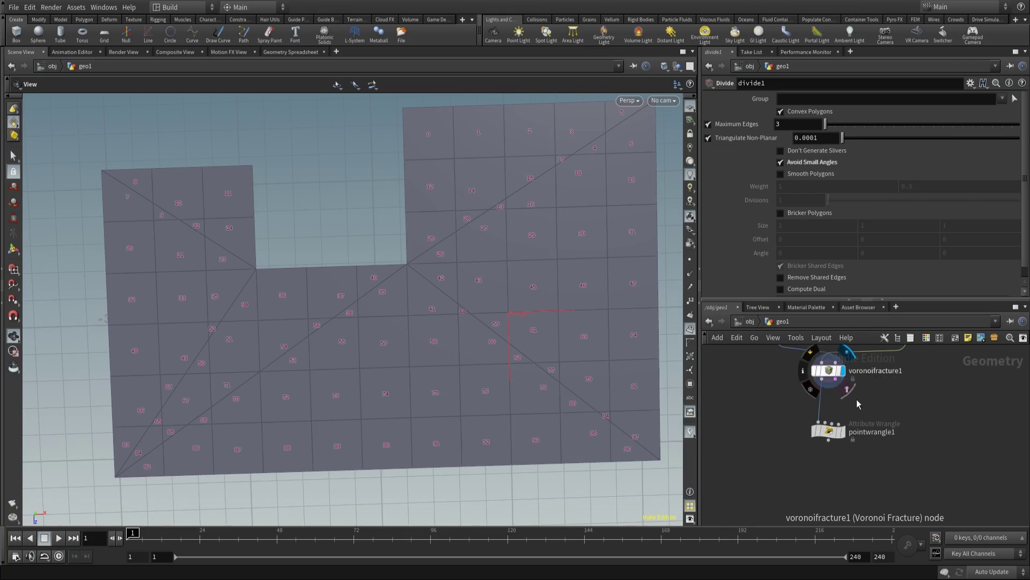
click(845, 431)
drag(299, 334, 355, 274)
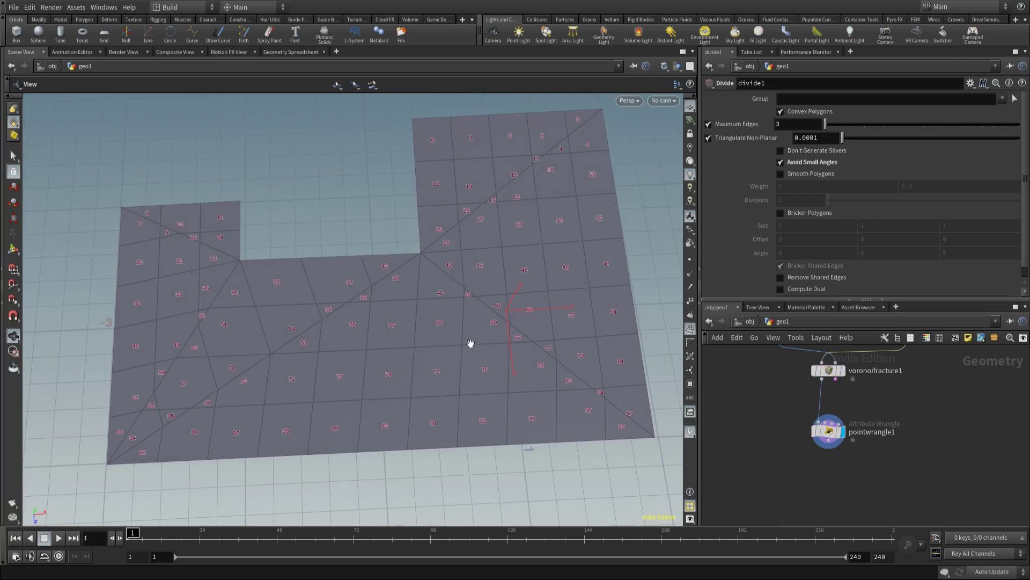
drag(202, 295, 405, 329)
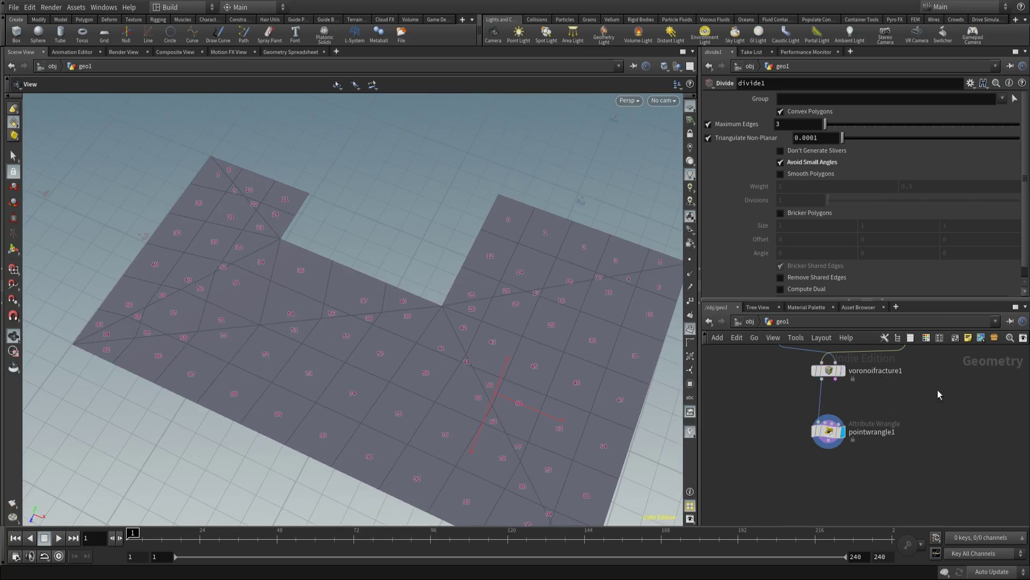
click(843, 370)
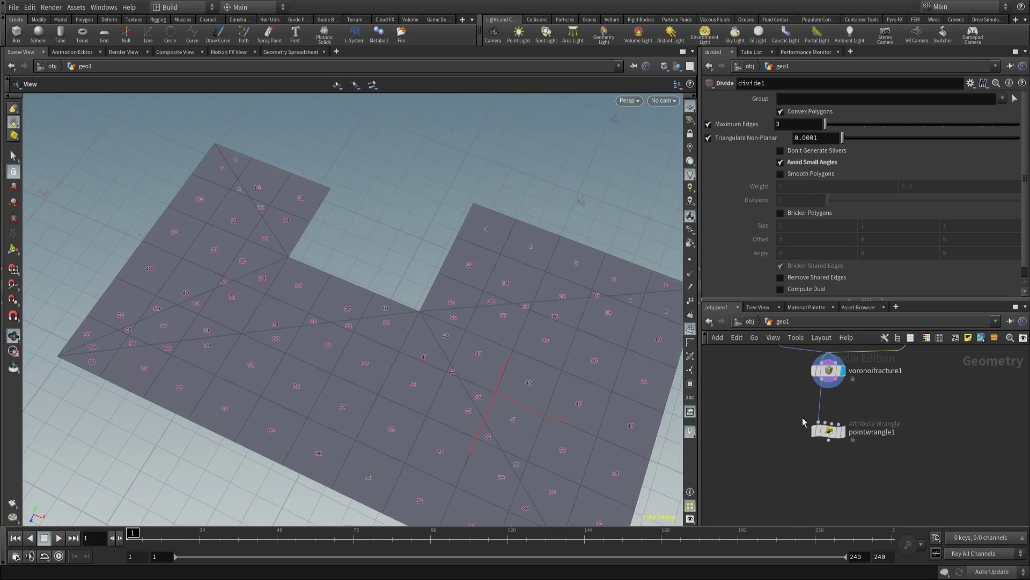
drag(528, 356, 480, 249)
click(844, 432)
drag(481, 294, 229, 298)
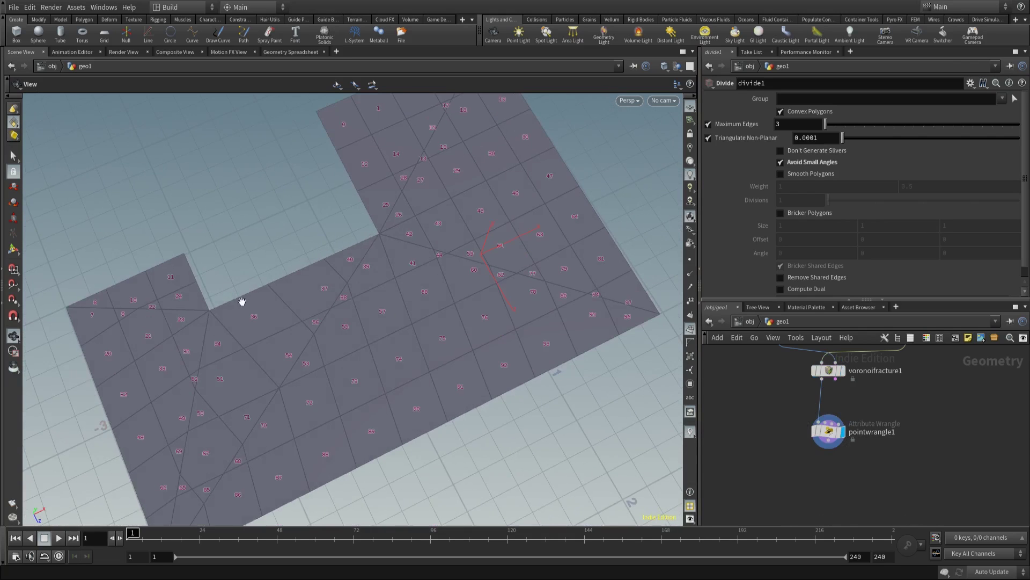
mouse_move(411, 331)
mouse_down()
mouse_move(453, 306)
mouse_move(393, 334)
mouse_up()
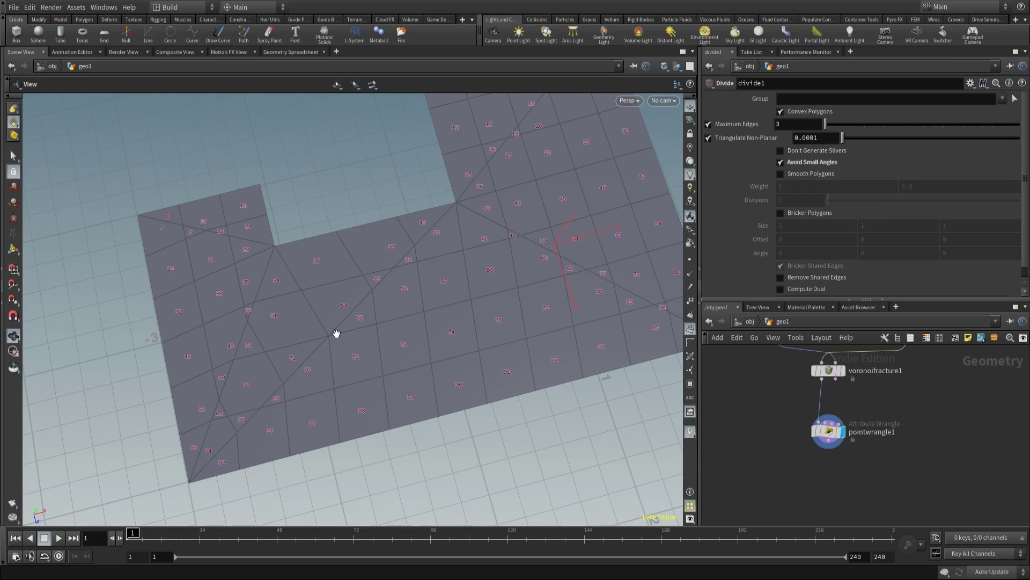
drag(347, 325, 331, 299)
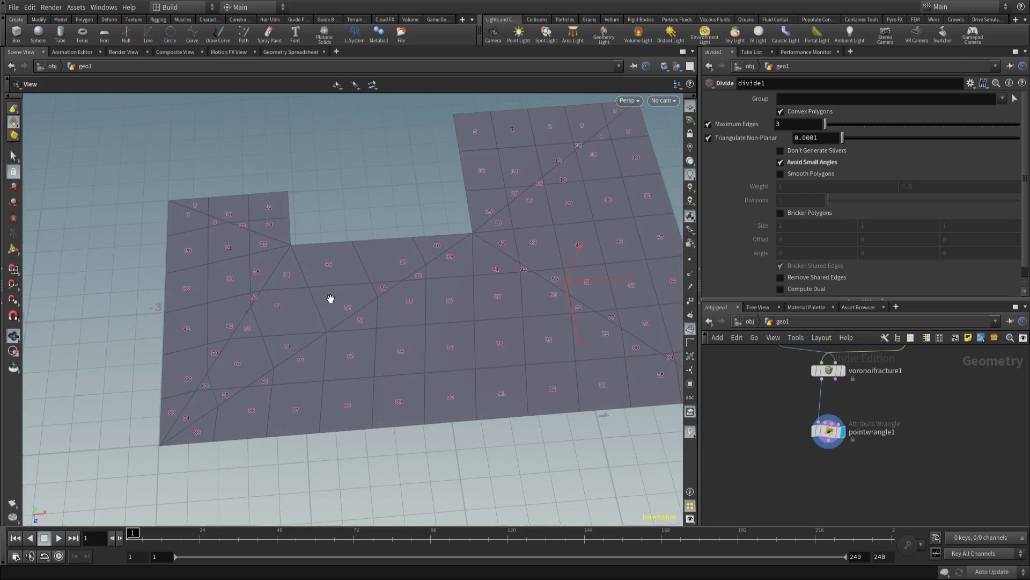
drag(469, 315, 449, 313)
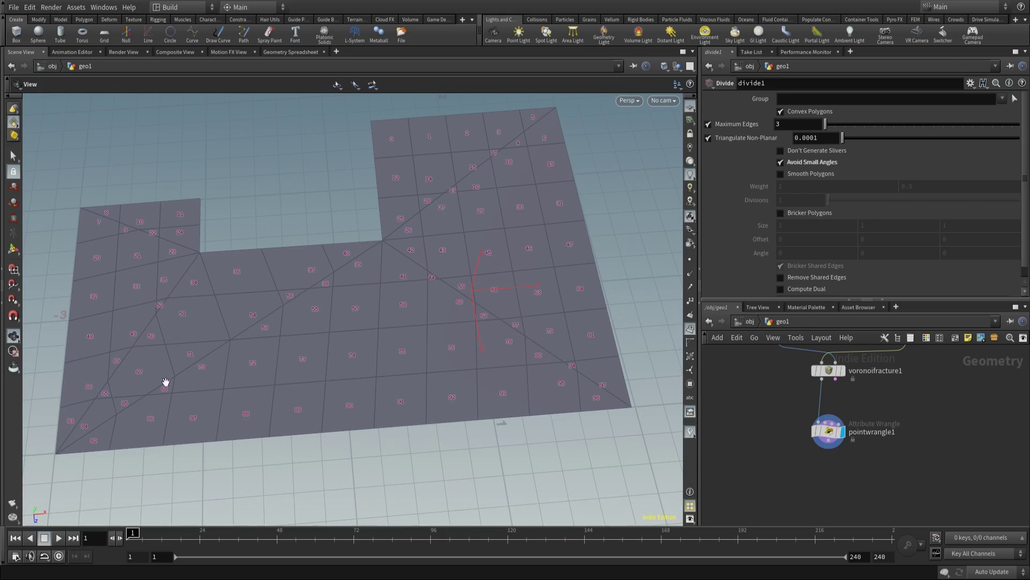
Add a Group node below the wrangle
middle_drag(719, 424, 740, 388)
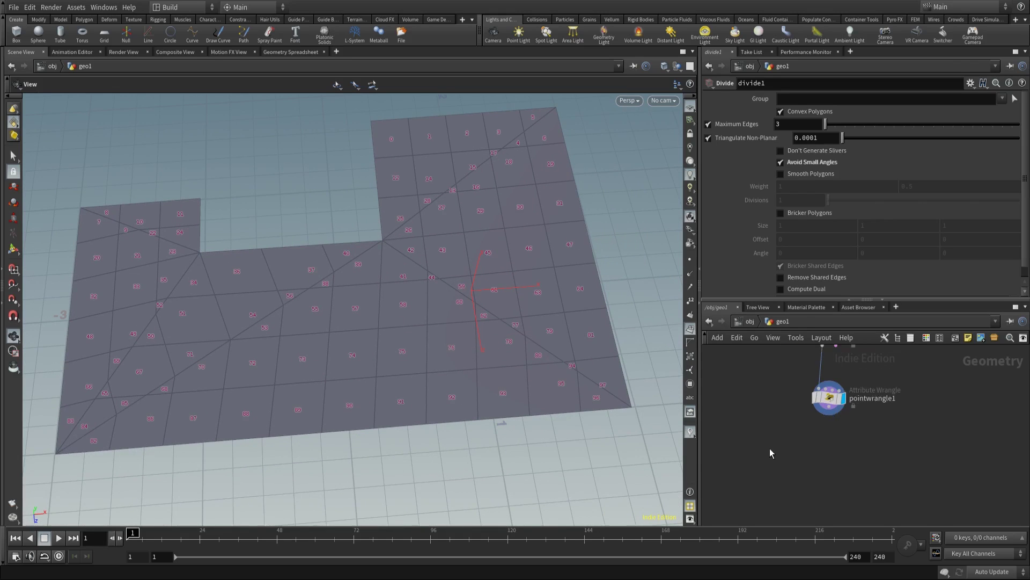
key(Tab)
text(group)
key(Return)
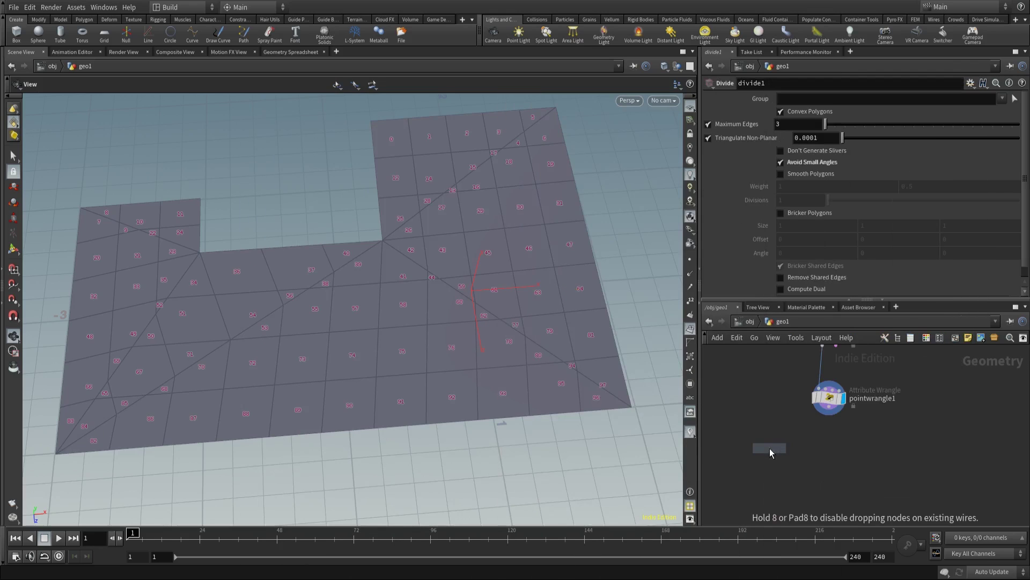
click(829, 455)
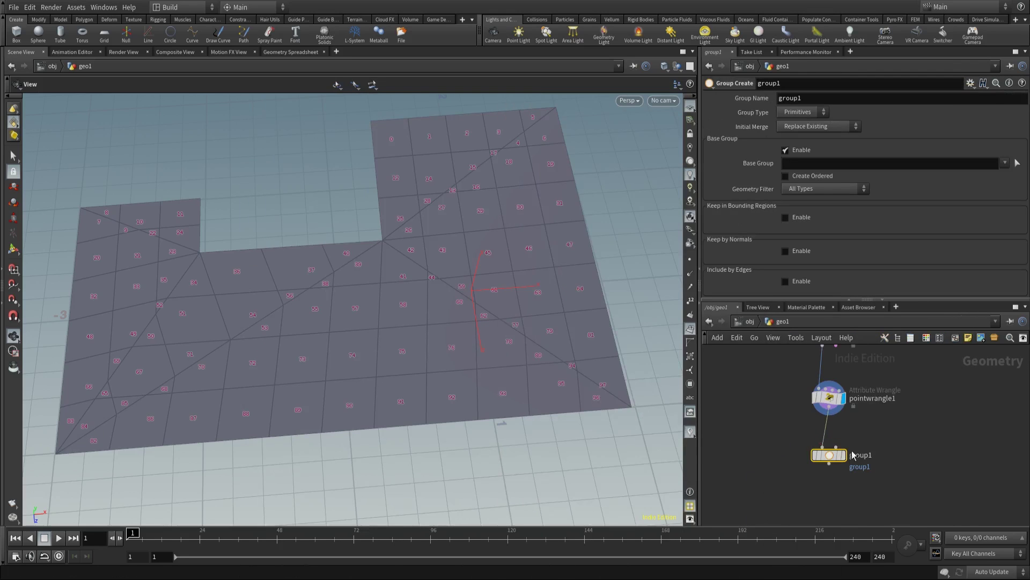
click(803, 112)
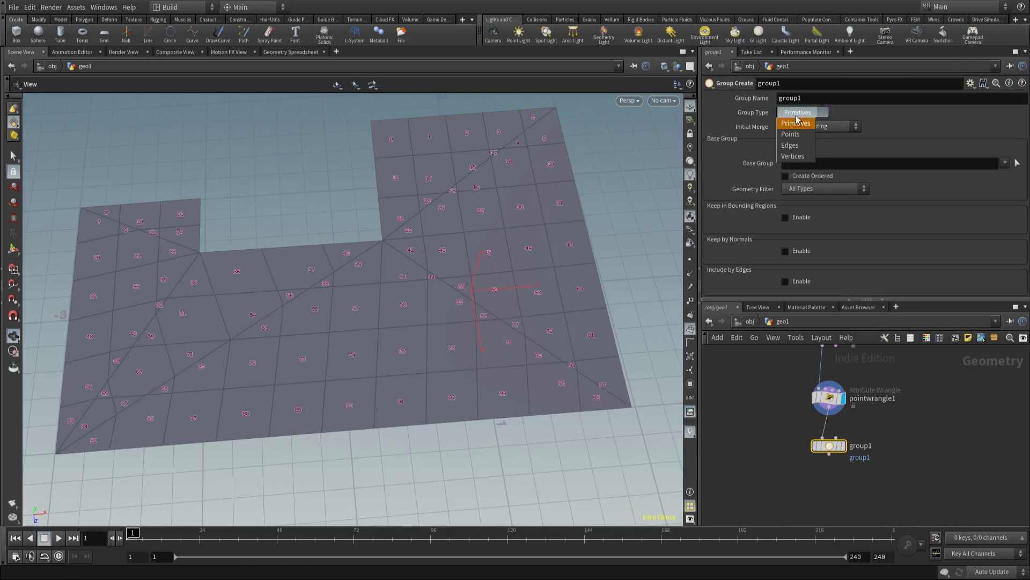
click(797, 138)
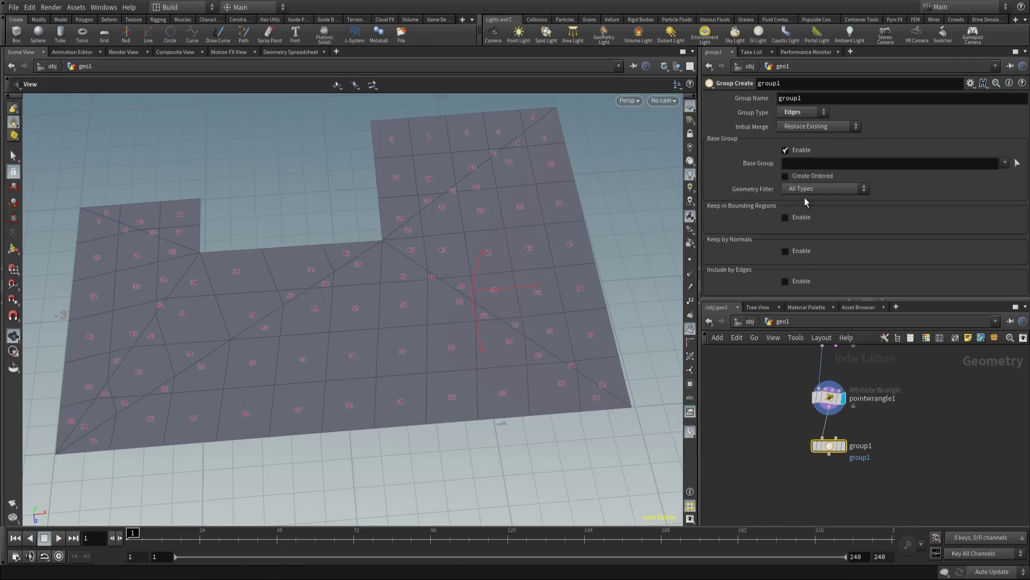
click(793, 280)
scroll(791, 224, down, 3)
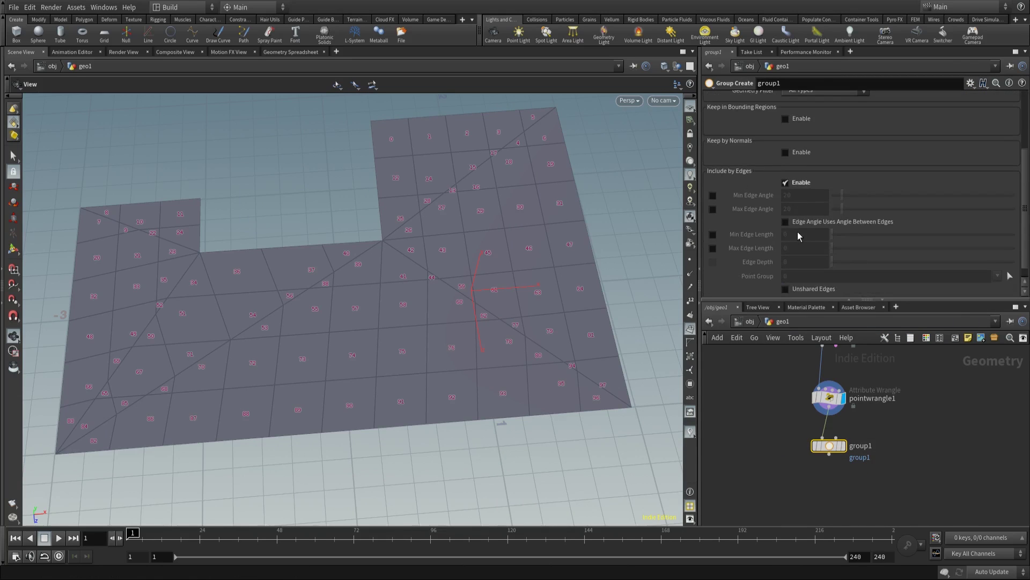
click(785, 290)
click(843, 446)
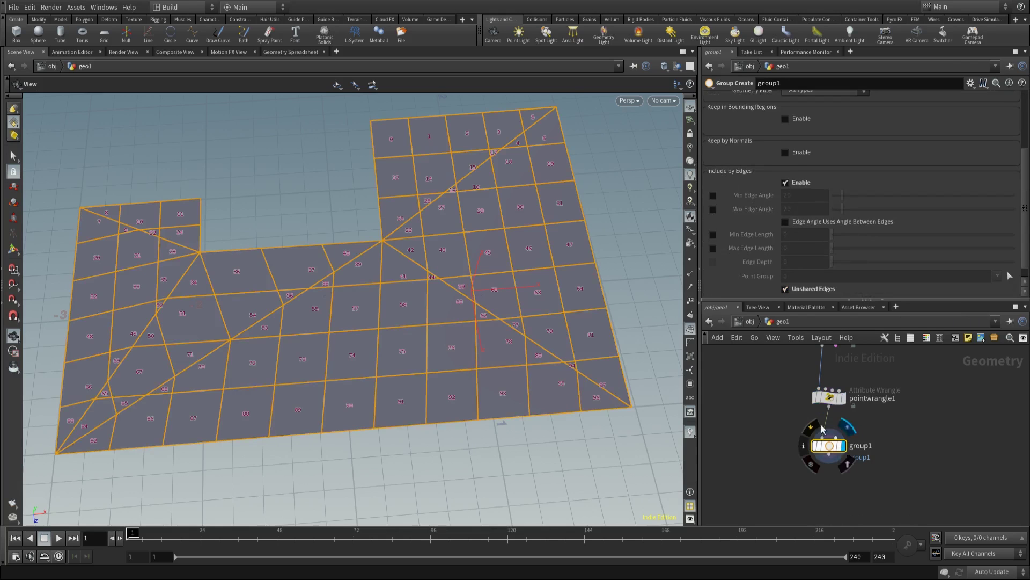
middle_drag(852, 403, 846, 457)
scroll(801, 188, up, 5)
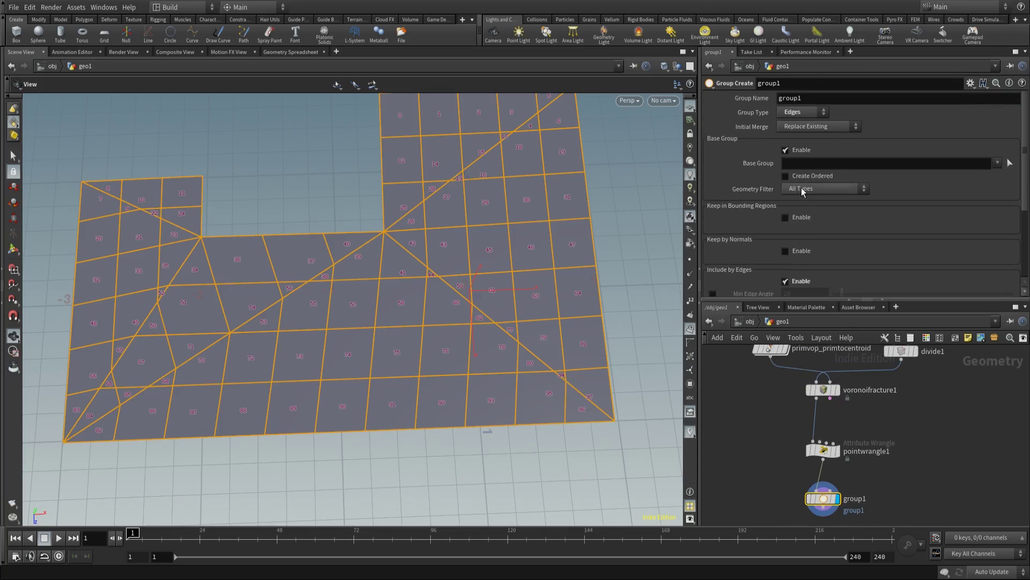
click(786, 151)
scroll(798, 169, down, 3)
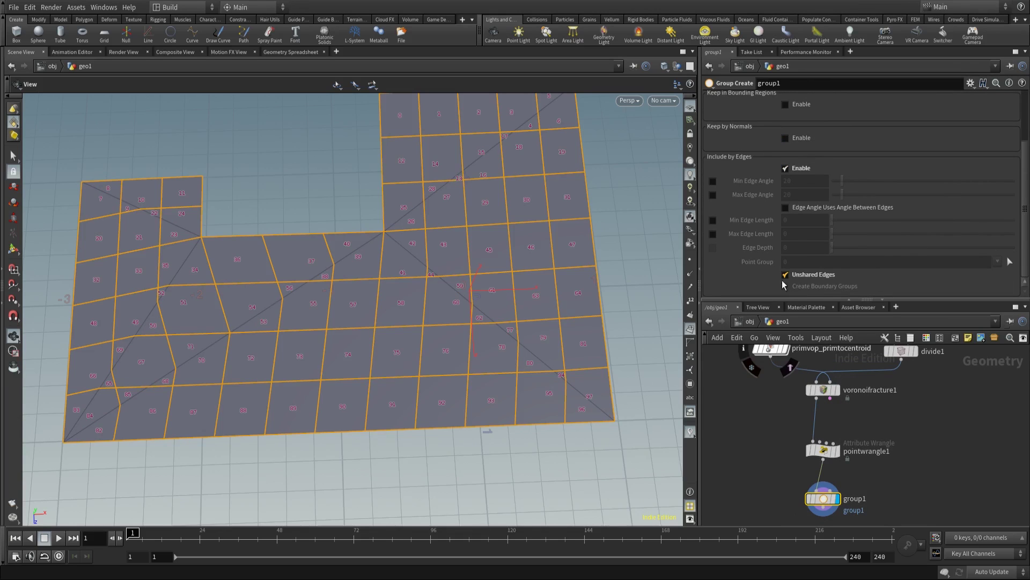
alt+drag(500, 309, 494, 290)
mouse_move(825, 390)
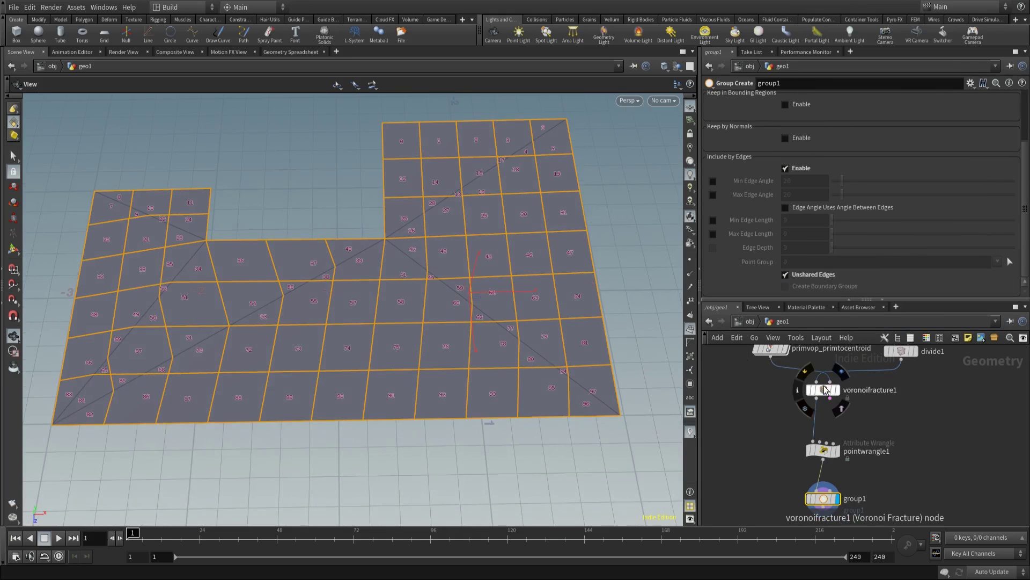
scroll(354, 309, up, 5)
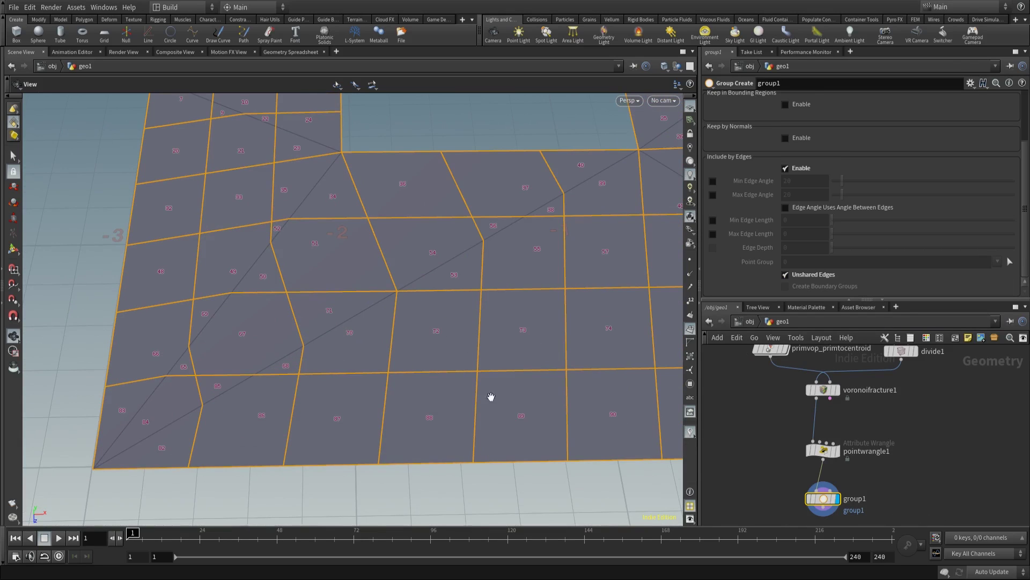
scroll(333, 327, down, 5)
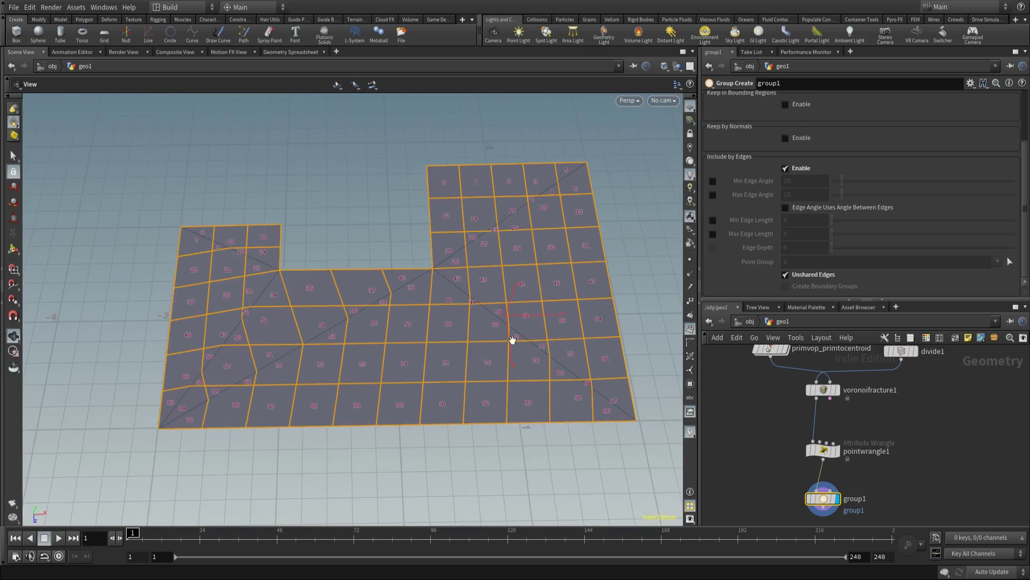
mouse_move(492, 349)
mouse_down()
mouse_move(494, 386)
mouse_move(483, 352)
mouse_up()
scroll(543, 342, up, 5)
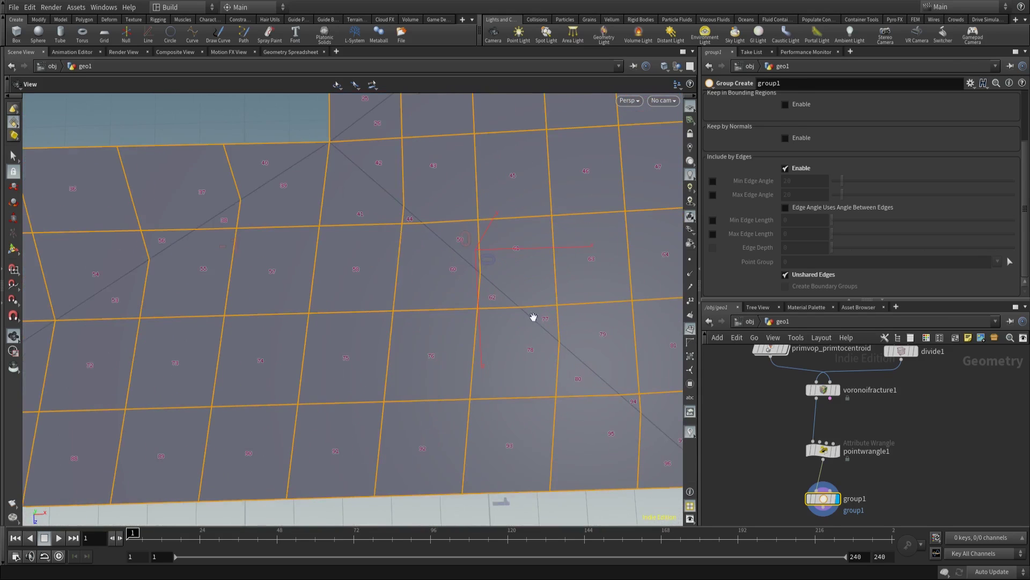
middle_drag(395, 246, 522, 269)
scroll(523, 269, down, 5)
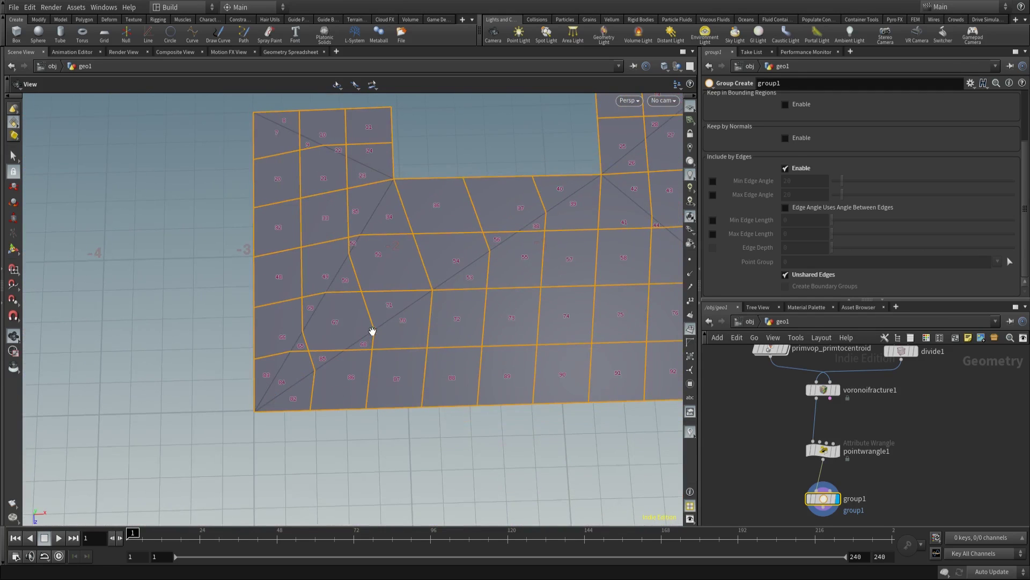
scroll(472, 282, up, 3)
scroll(424, 311, up, 3)
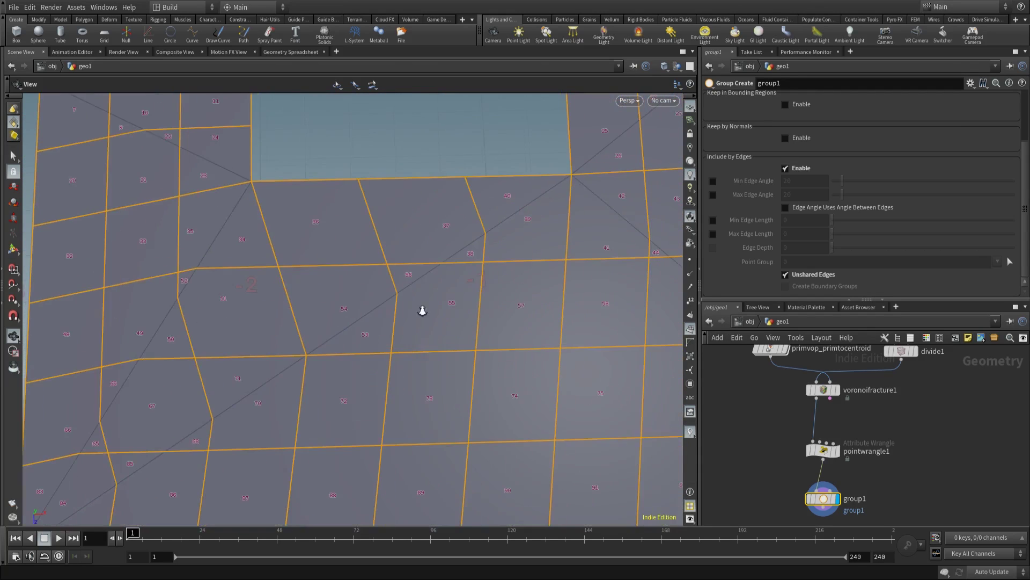
scroll(426, 308, down, 3)
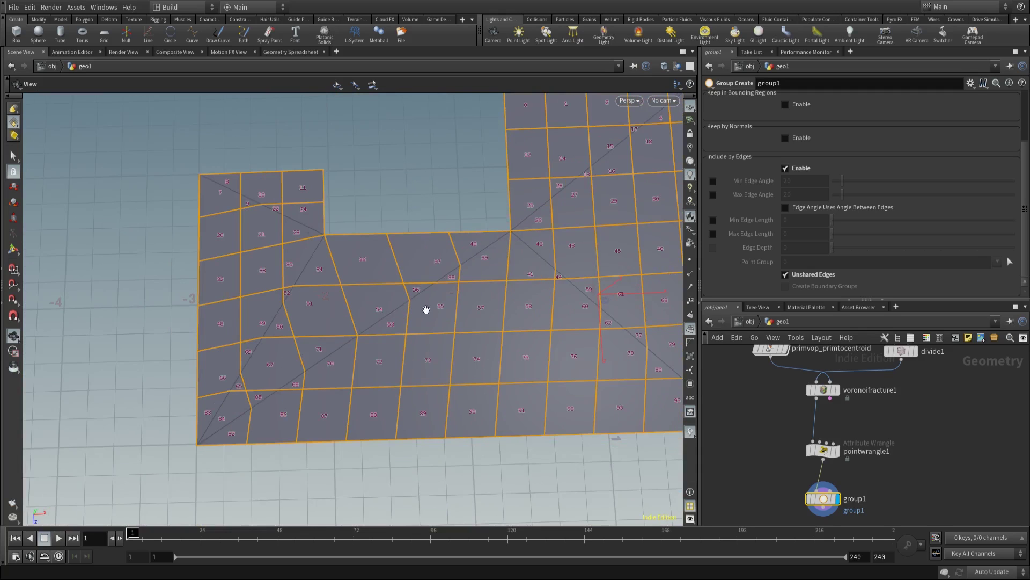
middle_drag(468, 322, 357, 322)
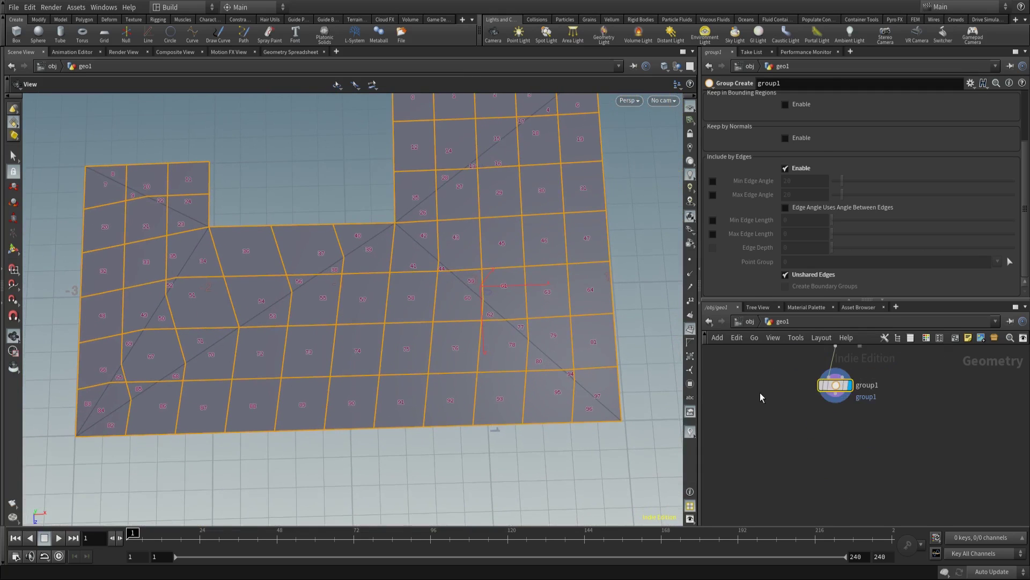
key(Tab)
Add a dissolve1 node wired from group1 and display its result
text(dissolve)
key(Return)
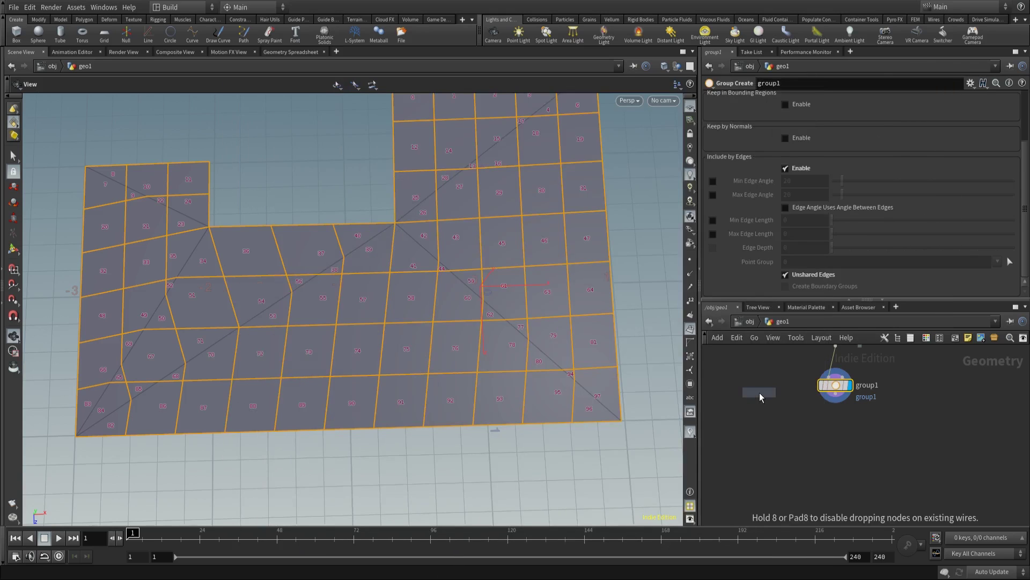
click(838, 432)
click(834, 403)
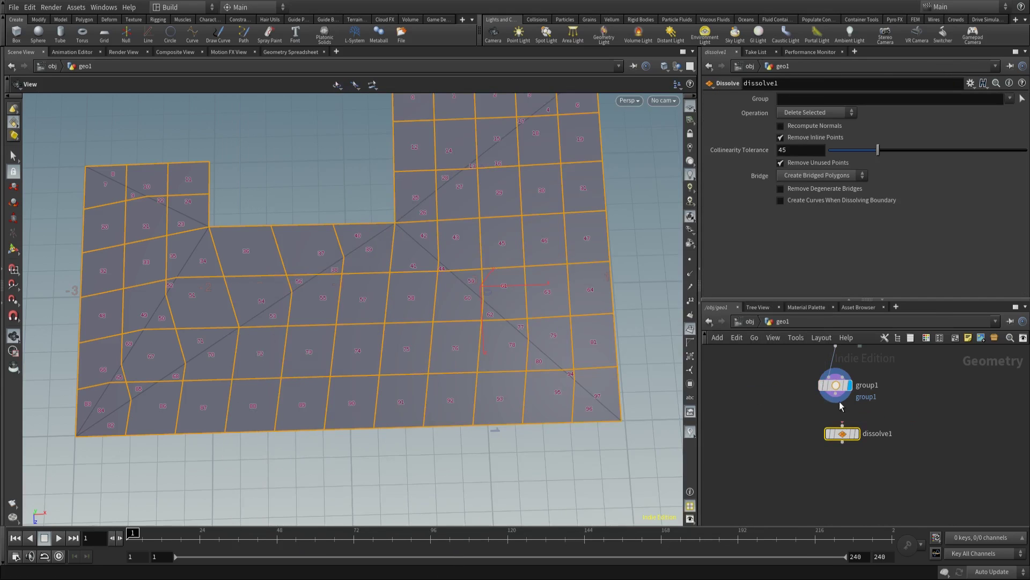
click(842, 428)
click(850, 422)
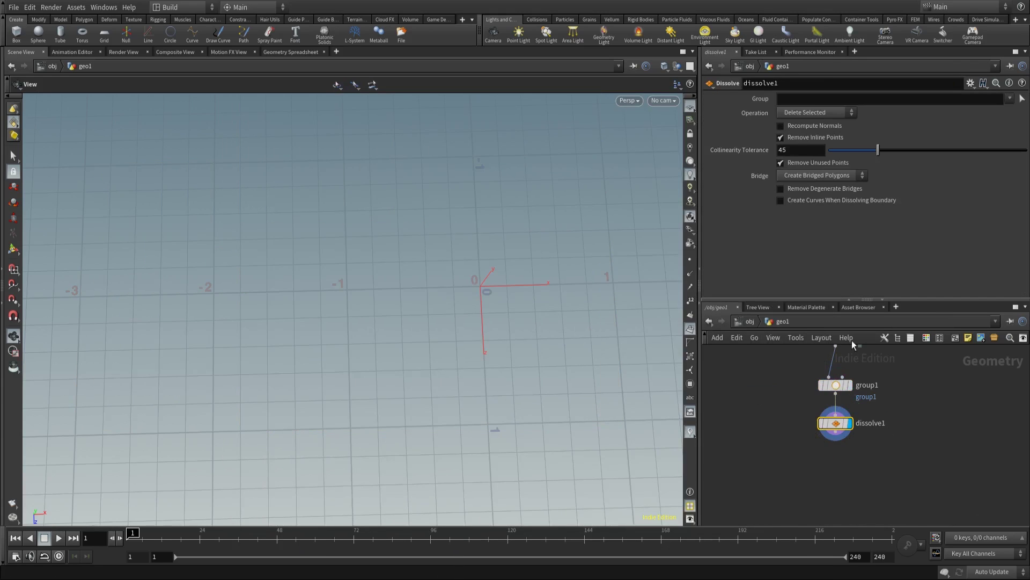
Set dissolve1's Group field to group1
click(1010, 98)
scroll(999, 225, down, 8)
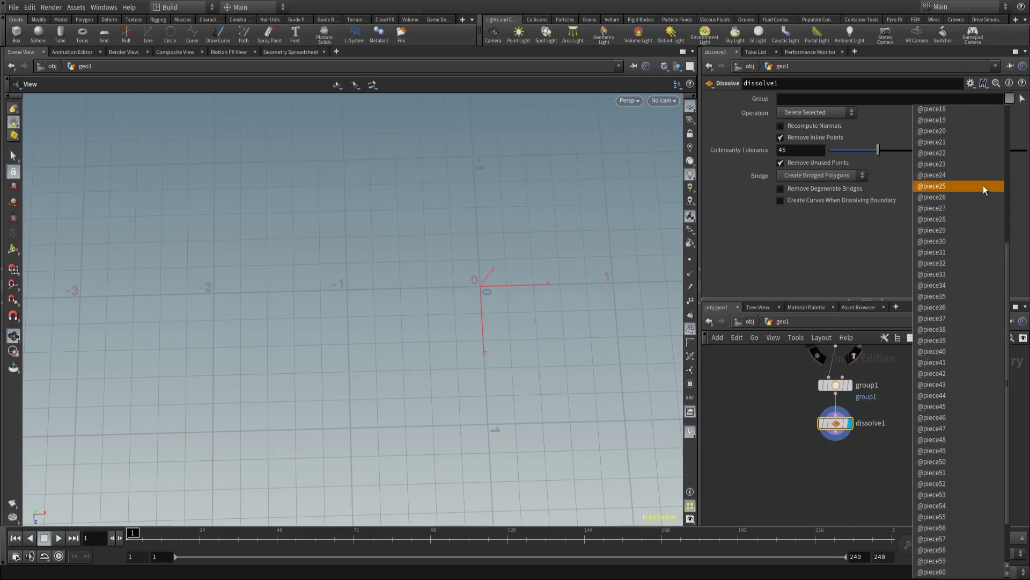
scroll(992, 215, up, 9)
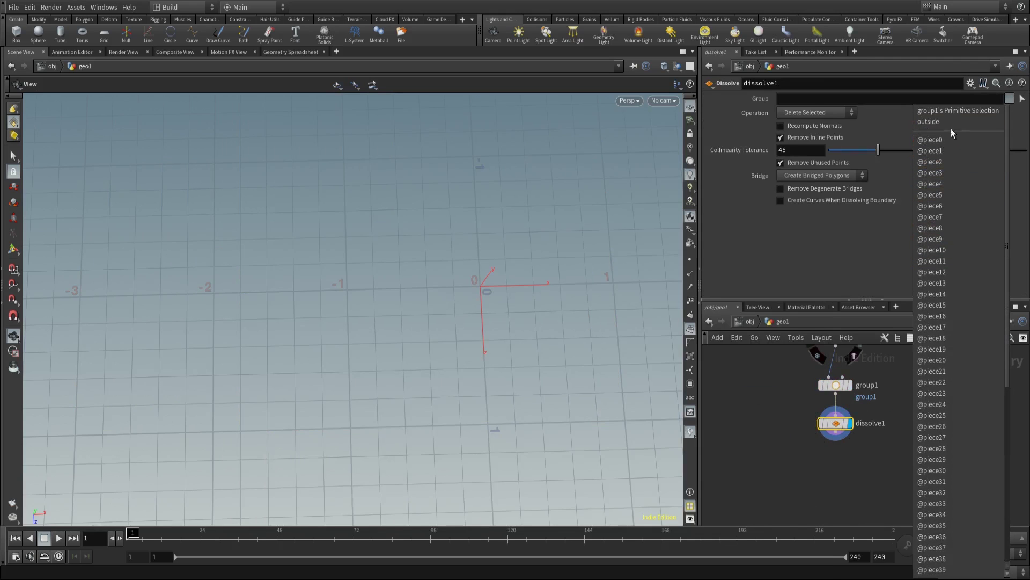
key(Escape)
click(835, 385)
click(836, 423)
click(806, 100)
text(group1)
key(Return)
Uncheck Remove Inline Points and set the Operation to Delete Non-Selected
click(781, 138)
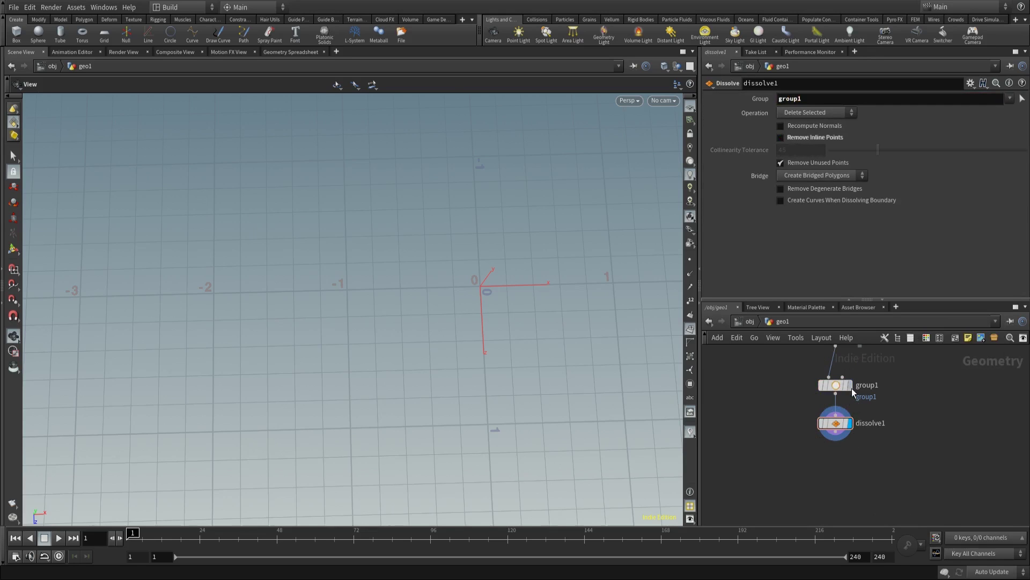
click(850, 385)
click(849, 423)
click(816, 112)
click(802, 125)
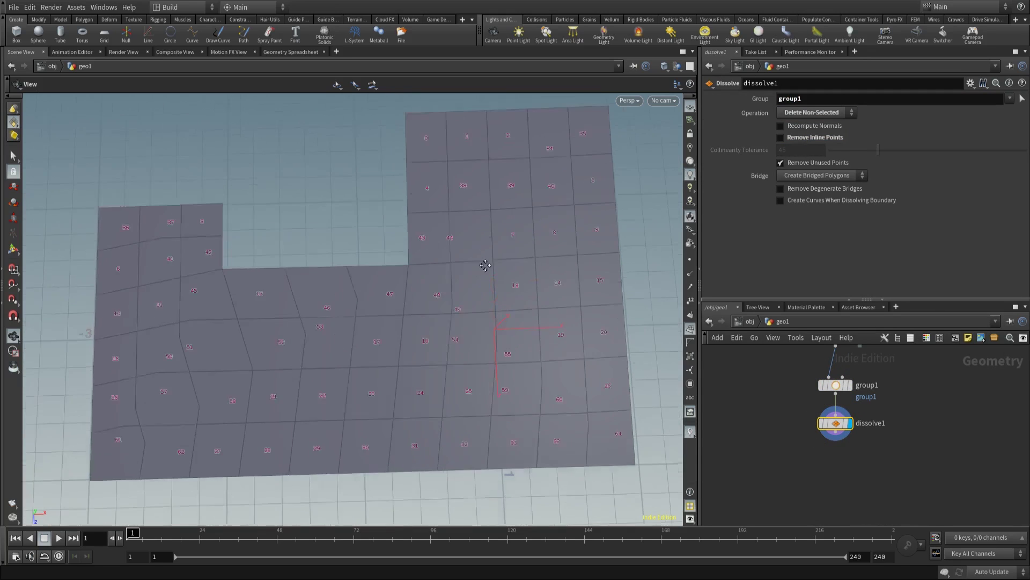
Hide point number labels and reframe the clean quad C-shaped grid
scroll(485, 265, down, 5)
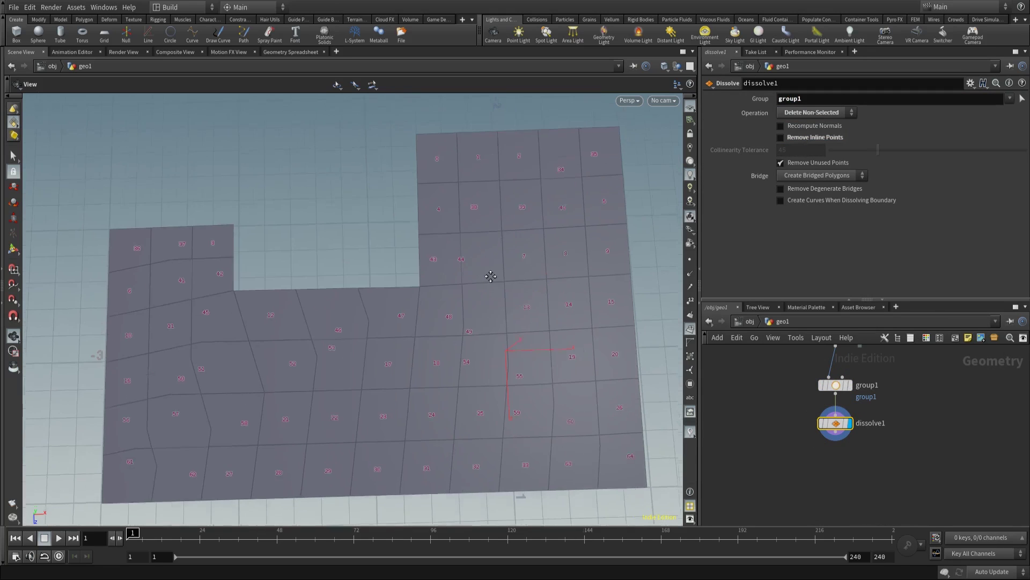
drag(419, 246, 660, 324)
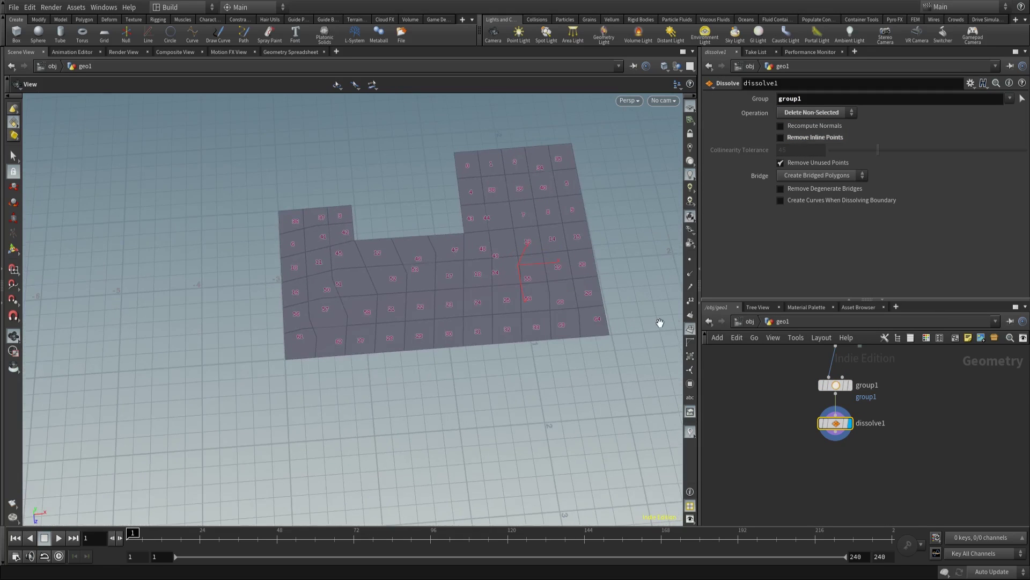
click(690, 329)
drag(549, 280, 520, 297)
scroll(475, 274, up, 3)
scroll(474, 274, up, 1)
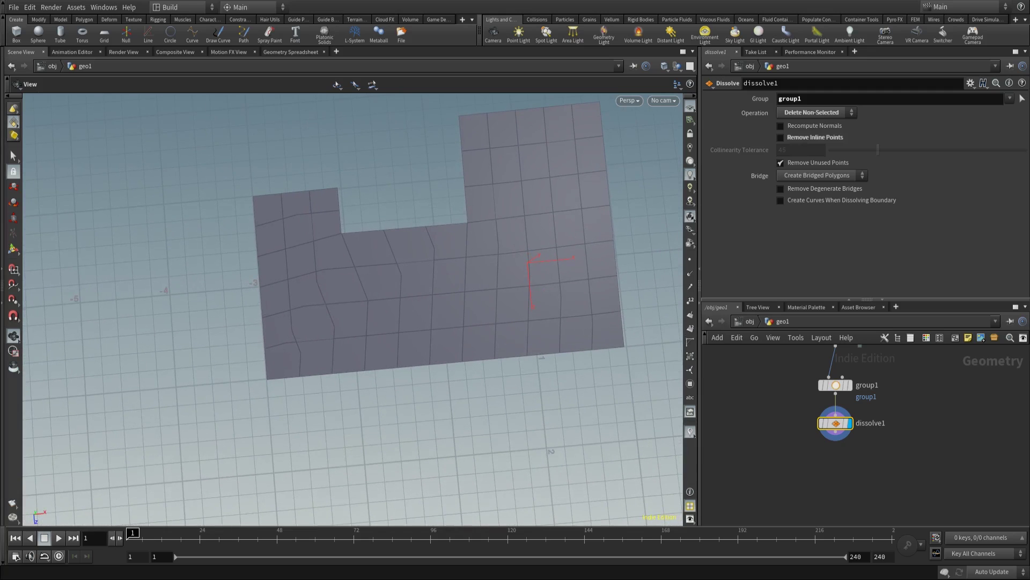
key(Tab)
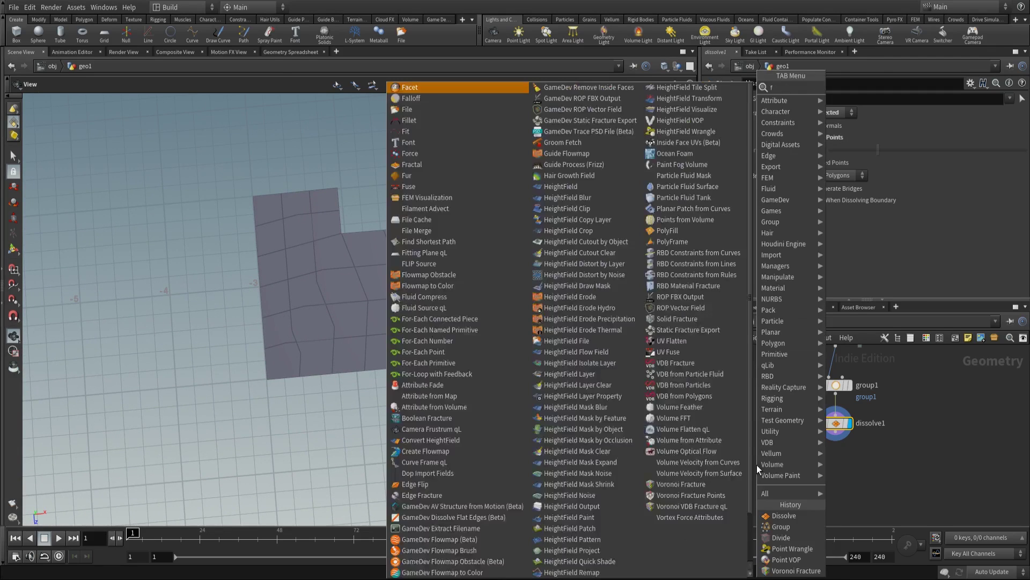
Add a Fuse node (fuse2) below dissolve1, wired to it
click(757, 465)
scroll(815, 482, up, 2)
click(821, 482)
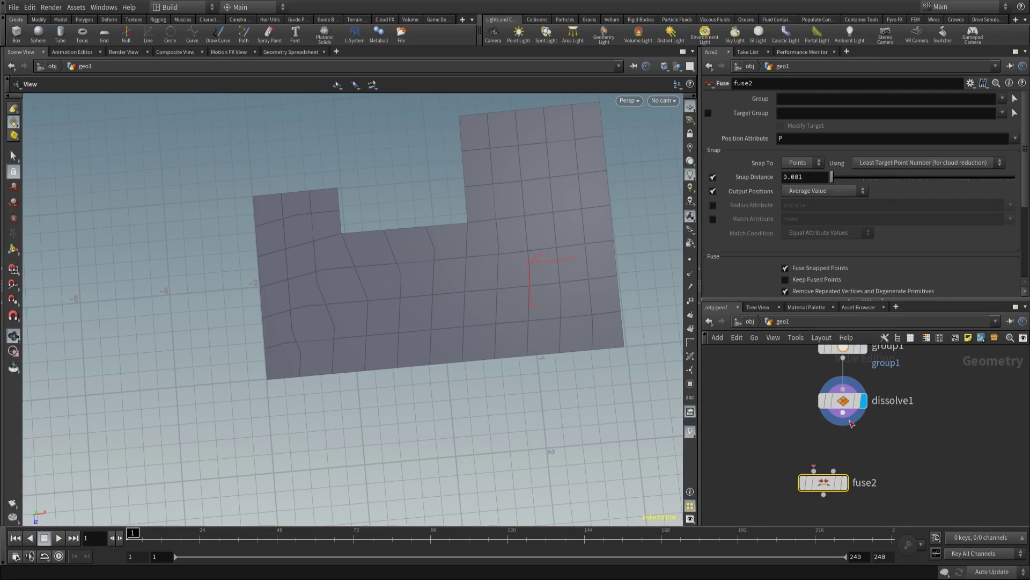
middle_drag(781, 449, 777, 425)
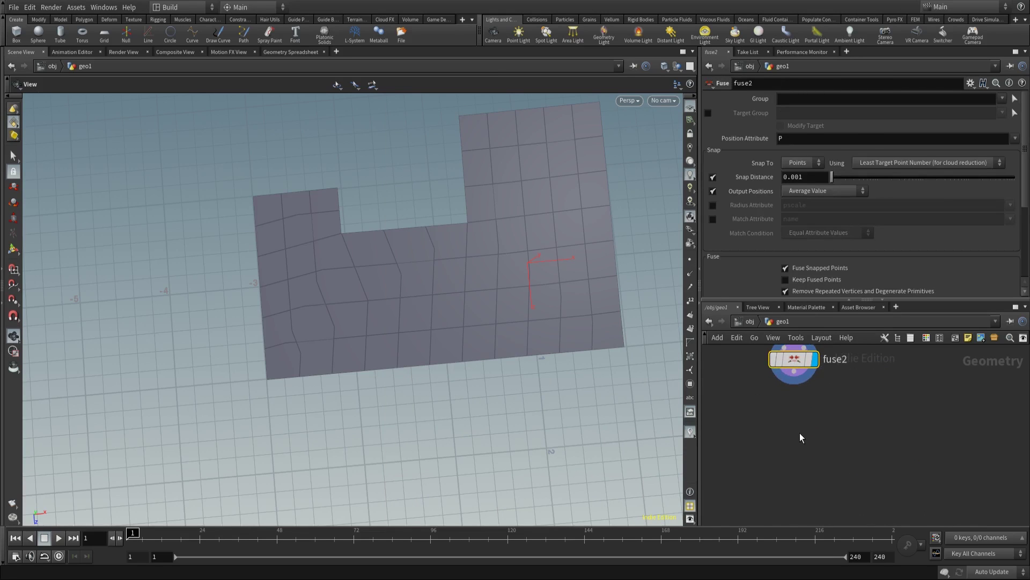
Add a Convert Line node (convertline2) fed by fuse2 and inspect the resulting wireframe
key(Tab)
text(convert)
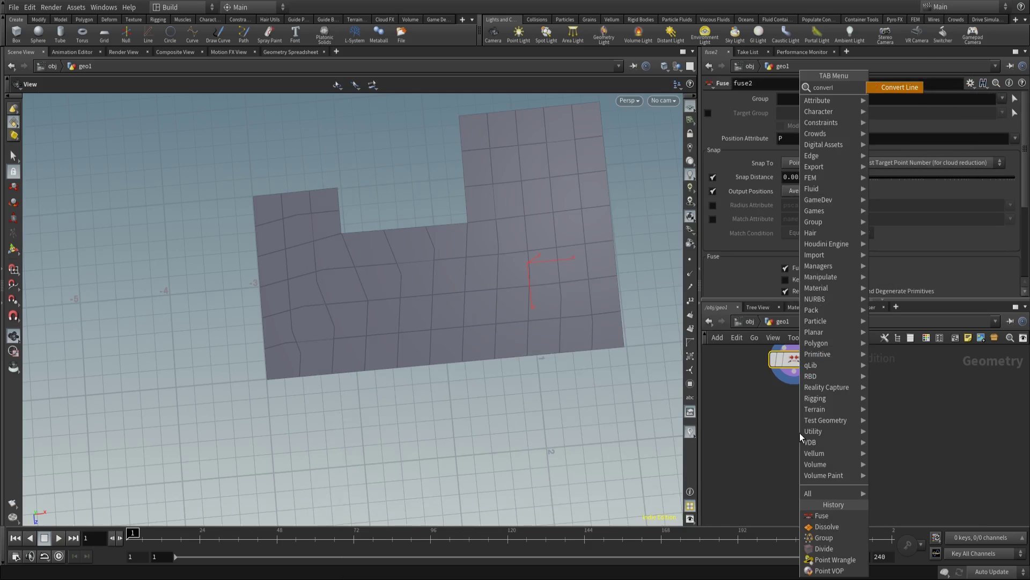
key(Return)
click(799, 432)
click(800, 420)
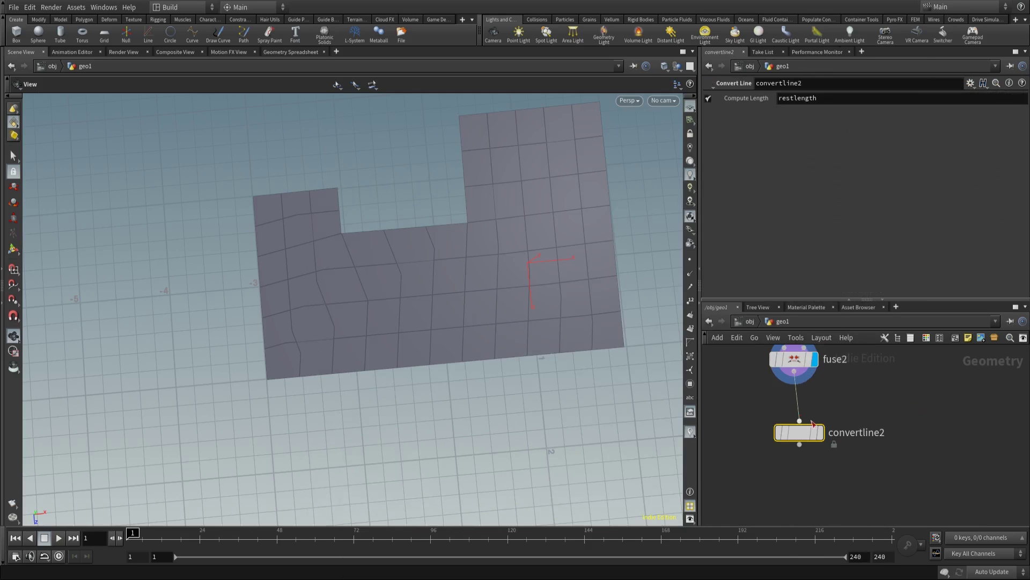
click(799, 420)
drag(801, 432, 795, 407)
alt+drag(431, 322, 332, 258)
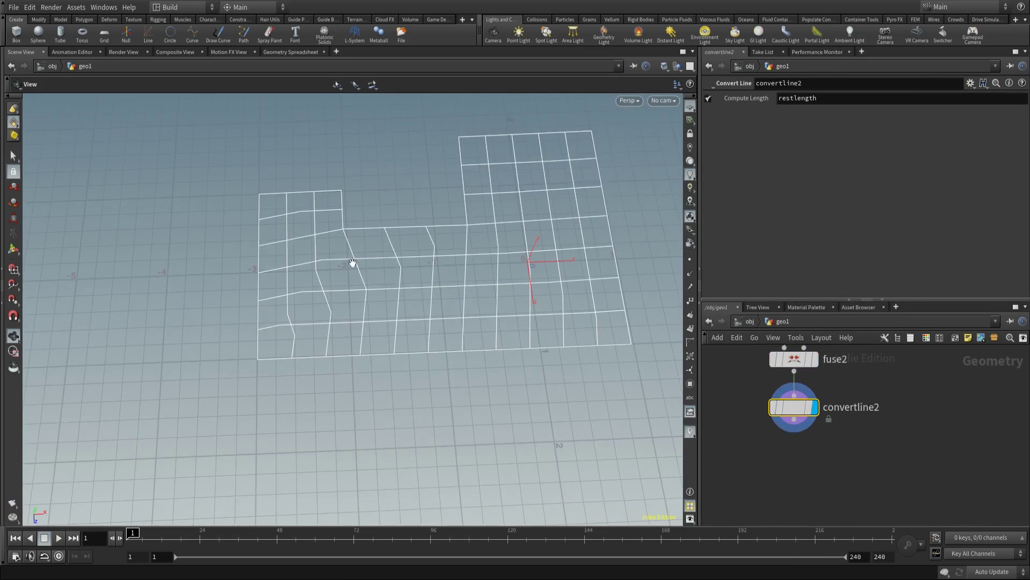
alt+drag(439, 283, 444, 322)
alt+drag(510, 276, 414, 300)
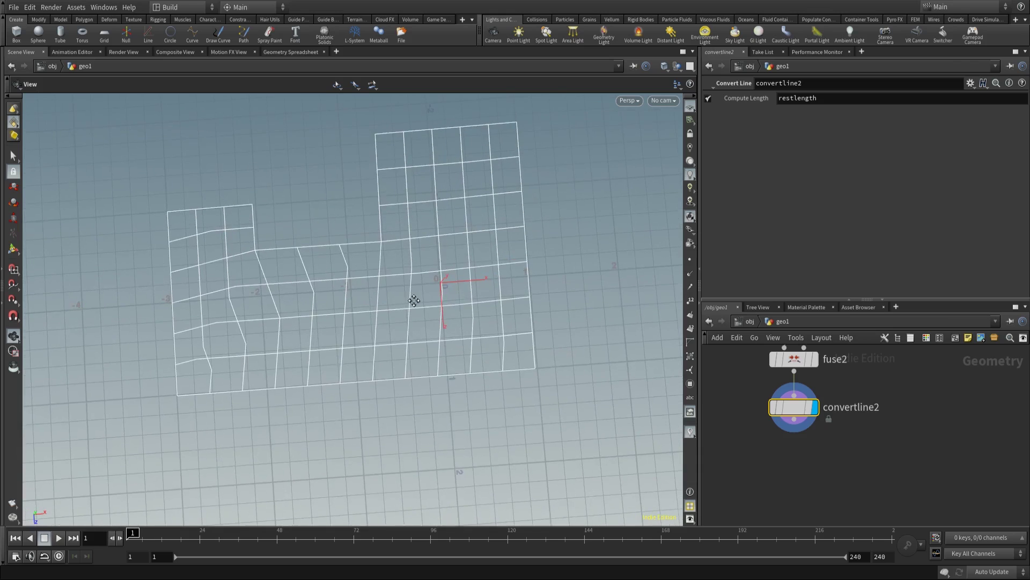
alt+middle_drag(391, 301, 405, 292)
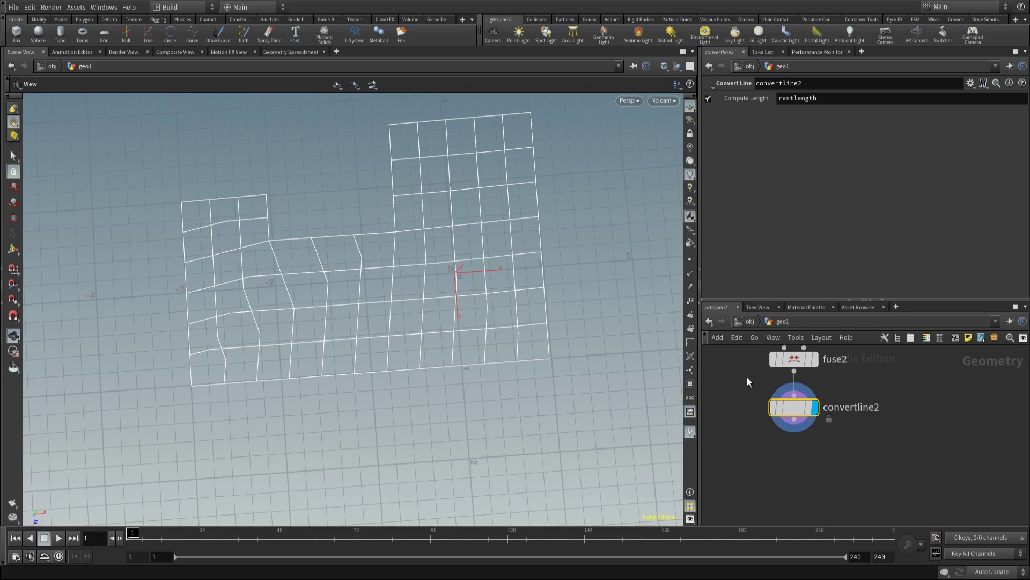
right_drag(482, 319, 368, 276)
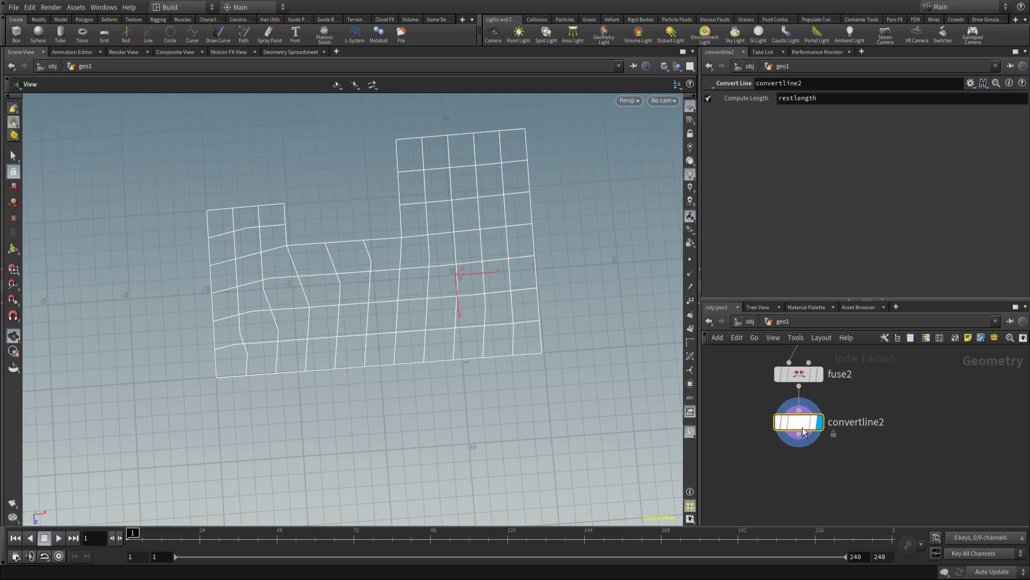
Add a Group Create node (group2) wired from convertline2's output
mouse_move(795, 468)
middle_down()
mouse_move(787, 426)
mouse_move(783, 454)
middle_up()
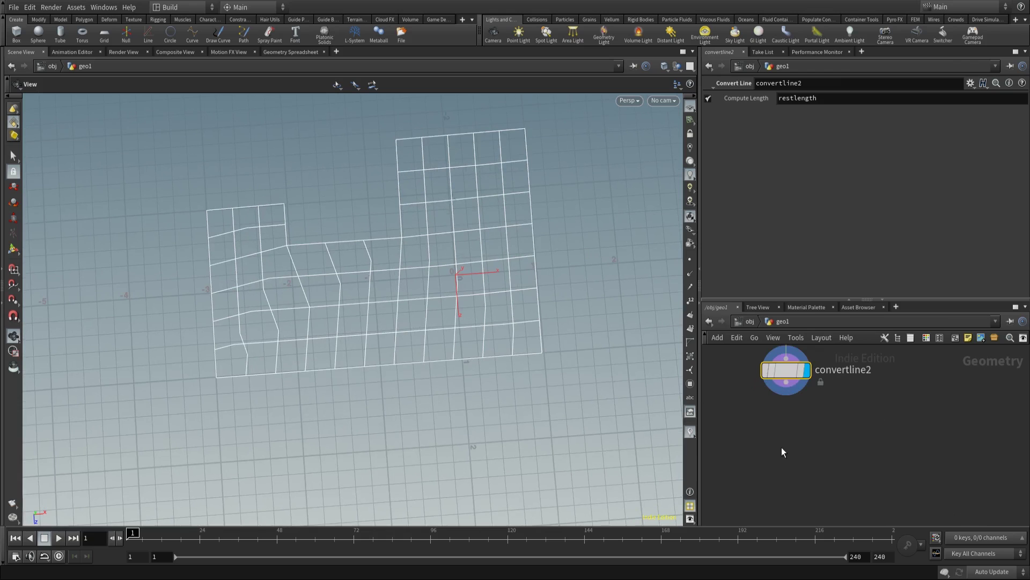
key(Tab)
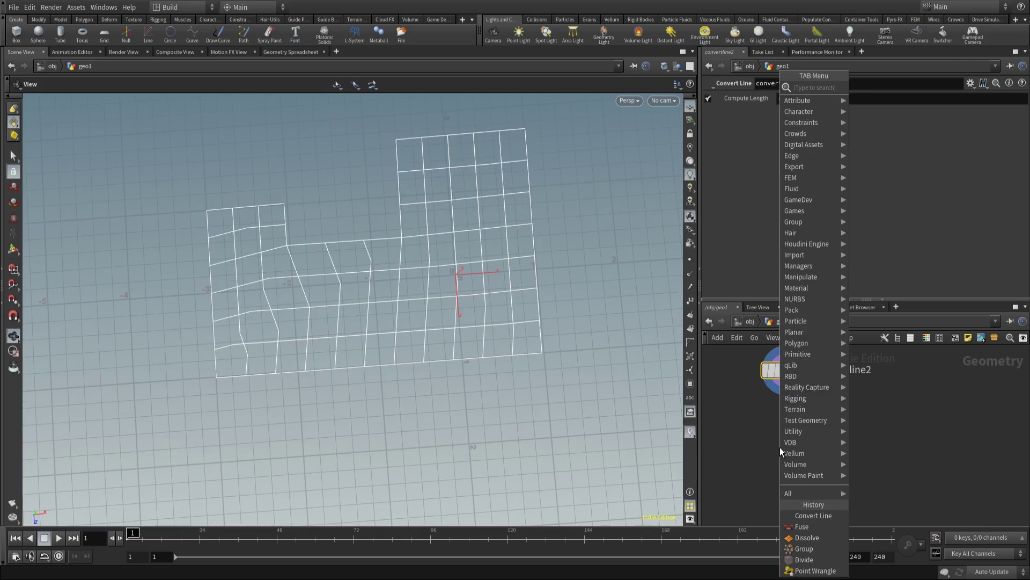
key(Return)
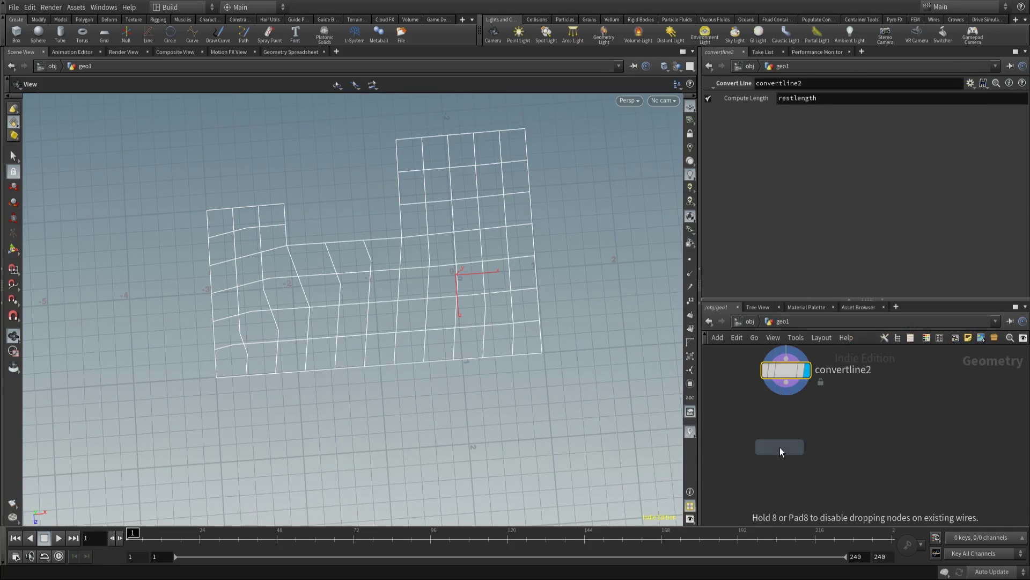
click(780, 446)
middle_drag(781, 446, 822, 433)
click(825, 377)
click(809, 431)
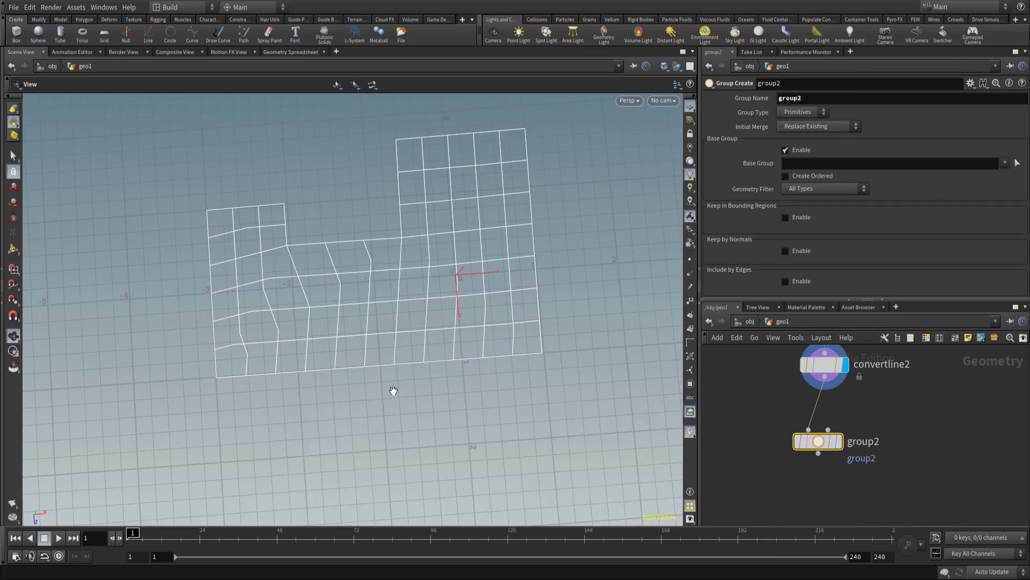
Turn on point numbers and frame the numbered grid
drag(817, 441, 824, 434)
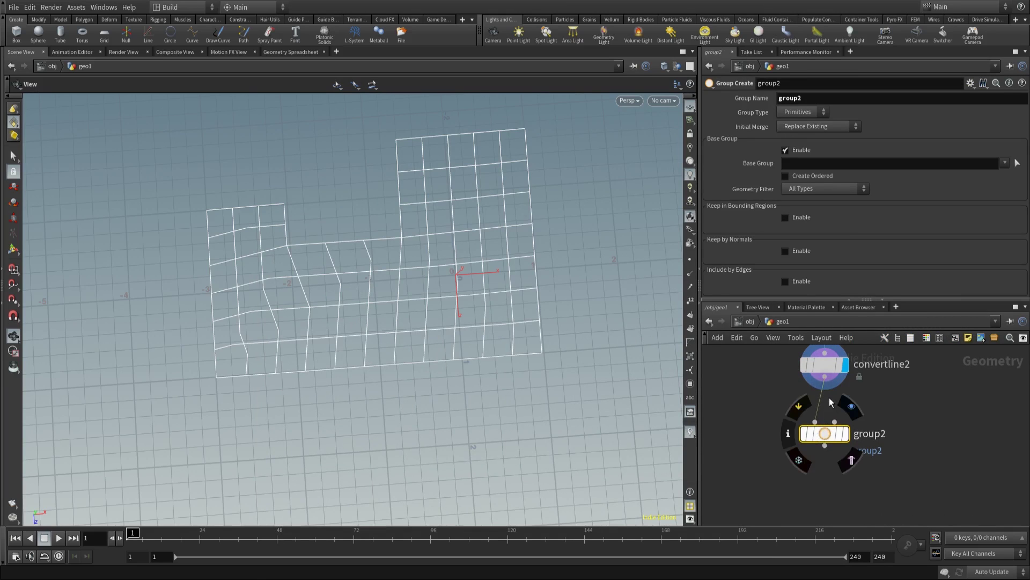
click(691, 300)
scroll(500, 322, up, 5)
middle_drag(369, 164, 427, 317)
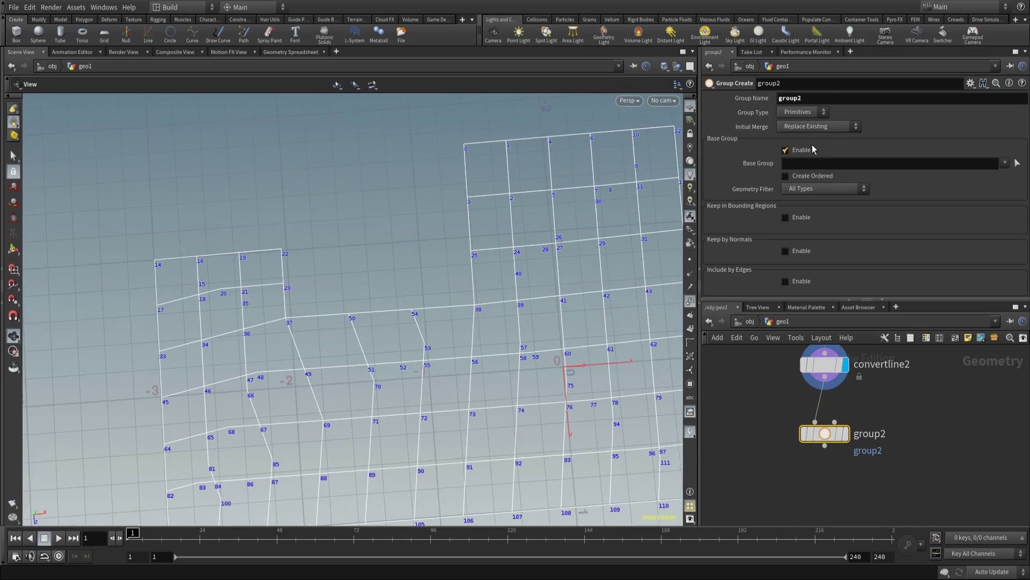
Rename group2's group to doorpoint and switch its type to Points
click(821, 99)
text(doorpoint)
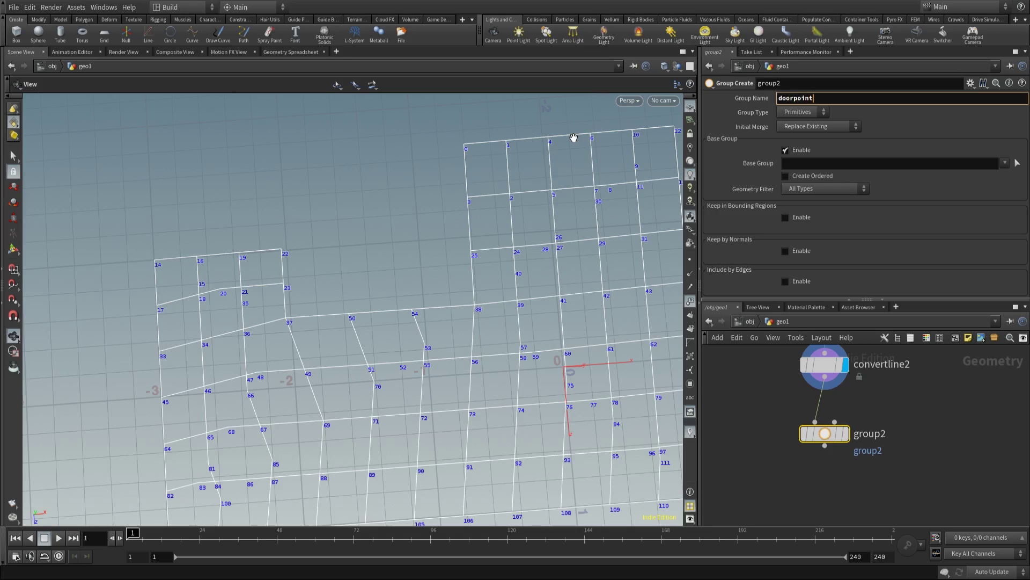
key(Return)
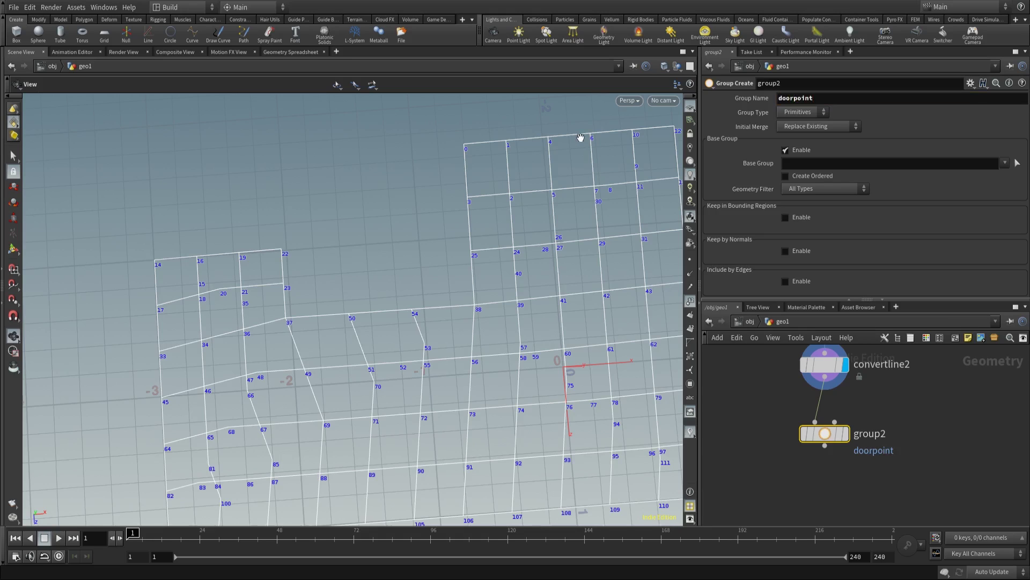
click(805, 112)
click(809, 140)
Set the Base Group to point 54 and display the doorpoint group's result
click(797, 160)
text(54)
key(Return)
click(846, 433)
scroll(292, 255, down, 2)
scroll(292, 255, down, 1)
middle_drag(781, 494, 780, 420)
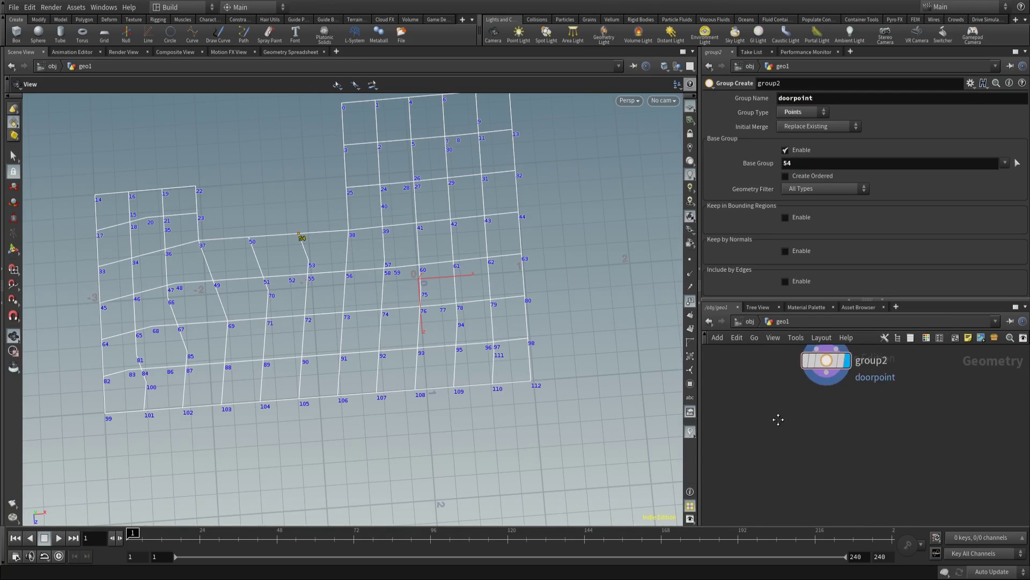
scroll(806, 404, down, 1)
key(Tab)
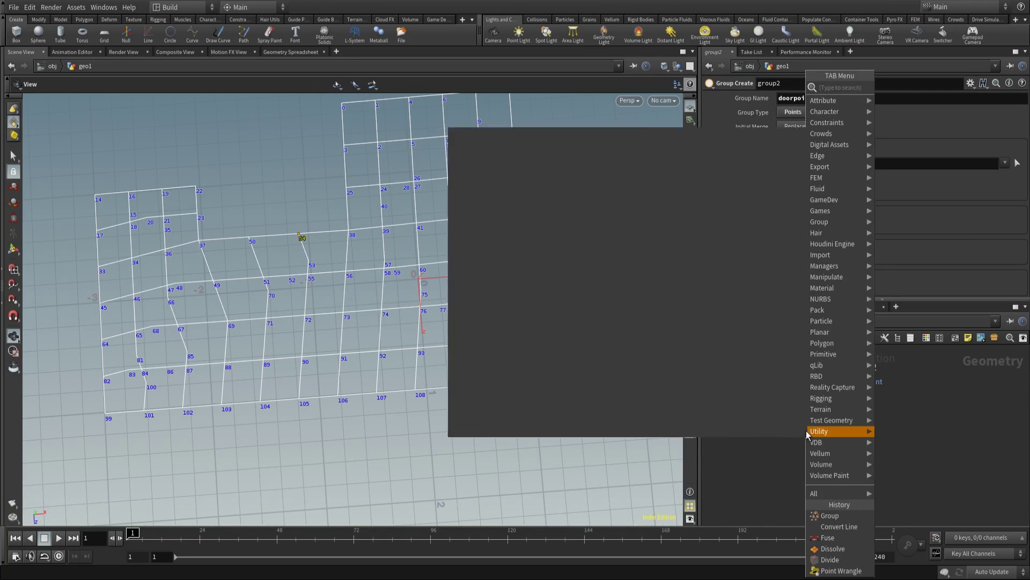
Add a Sort node after doorpoint with Point Sort set to Random
click(806, 430)
click(806, 430)
click(825, 377)
click(806, 422)
drag(813, 436, 833, 419)
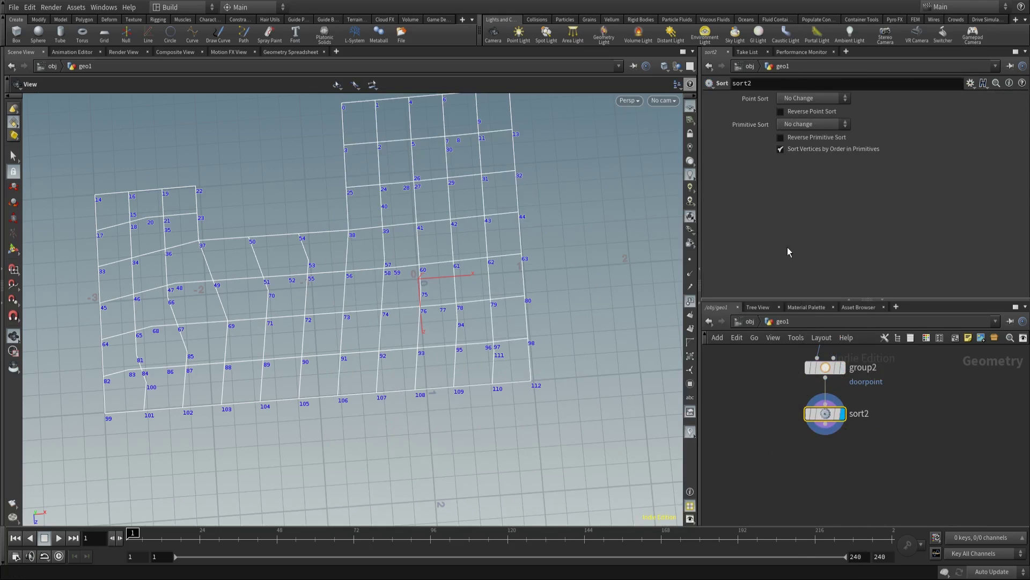
click(806, 99)
click(805, 172)
Add a Group by Range node set to Points, selecting every 8th point
key(Tab)
text(groupra)
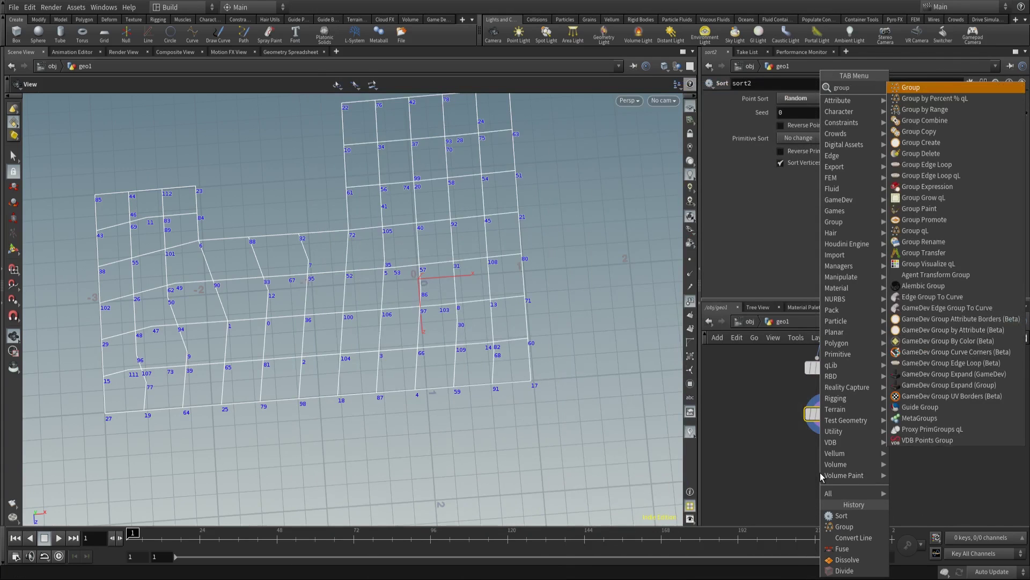
key(Return)
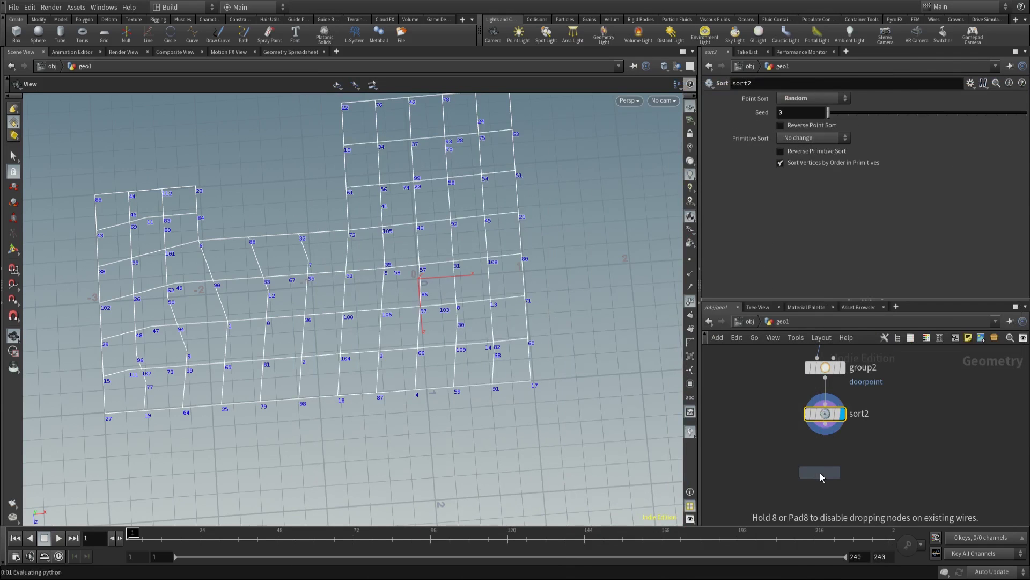
click(820, 477)
key(r)
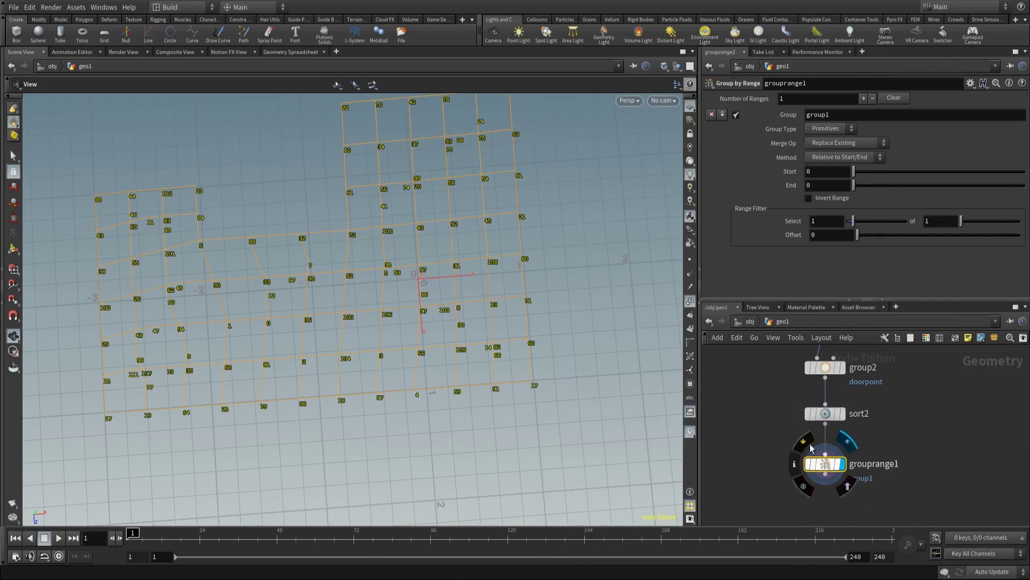
click(827, 131)
click(826, 140)
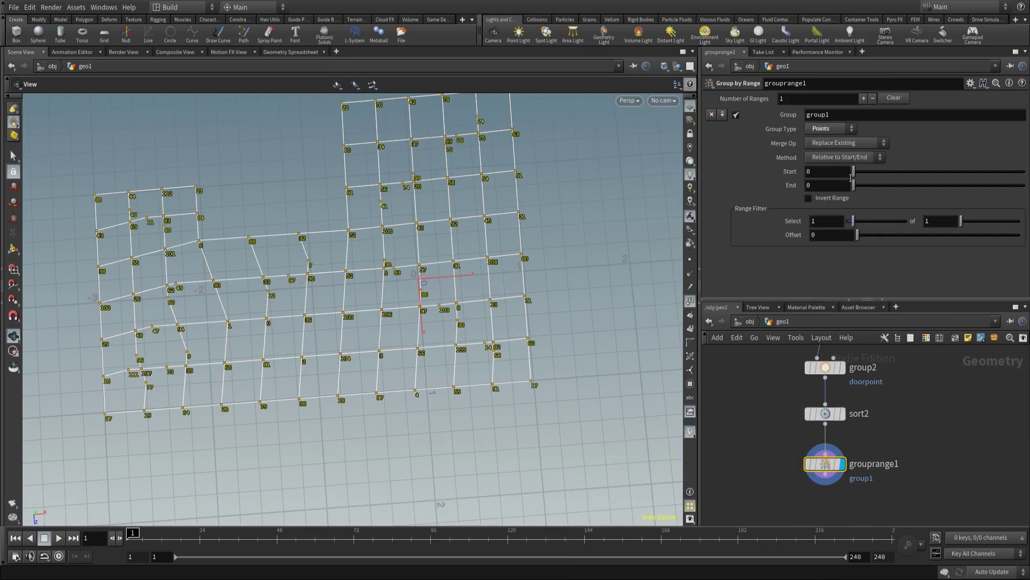
click(934, 221)
key(Return)
alt+drag(621, 209, 493, 299)
scroll(755, 418, down, 3)
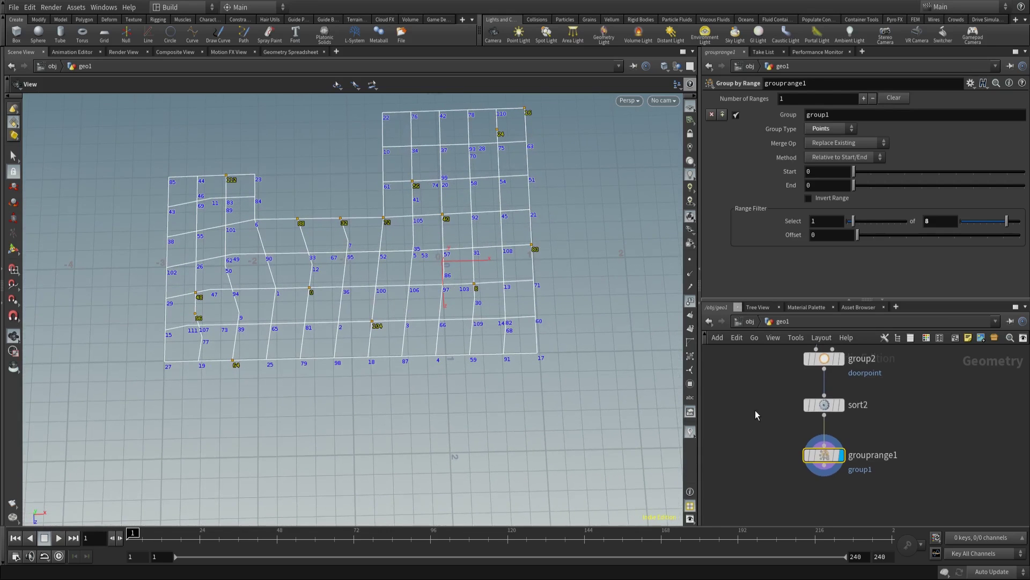
middle_drag(771, 415, 831, 481)
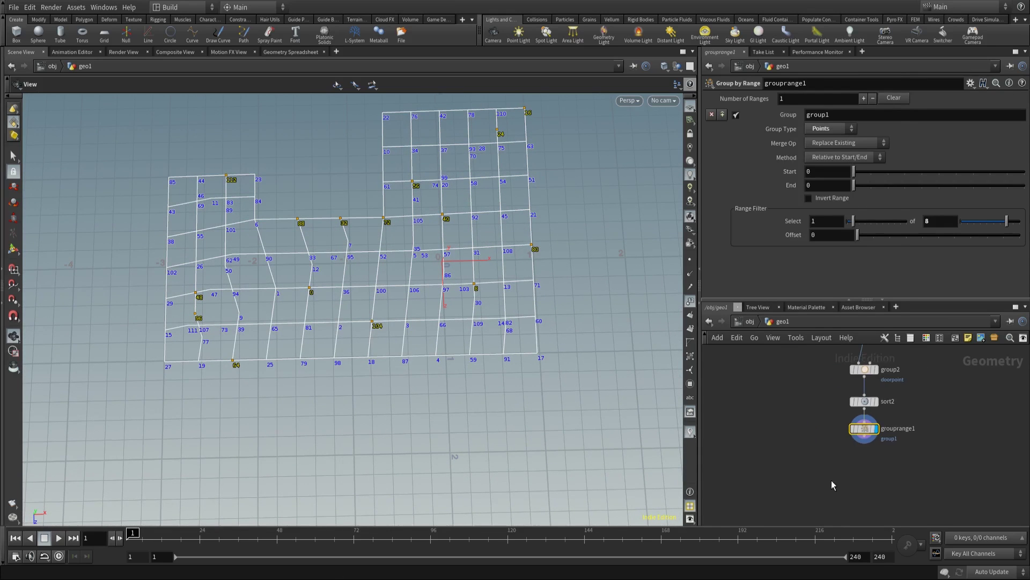
key(Tab)
Add Find Shortest Path with doorpoint as Start Points and group1 as End Points
text(blast)
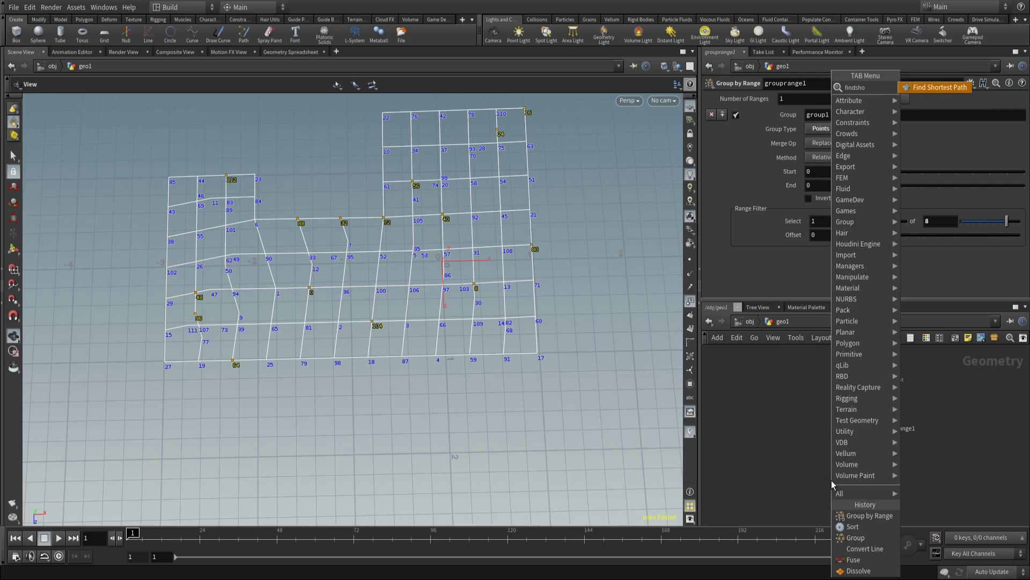
key(Return)
click(849, 488)
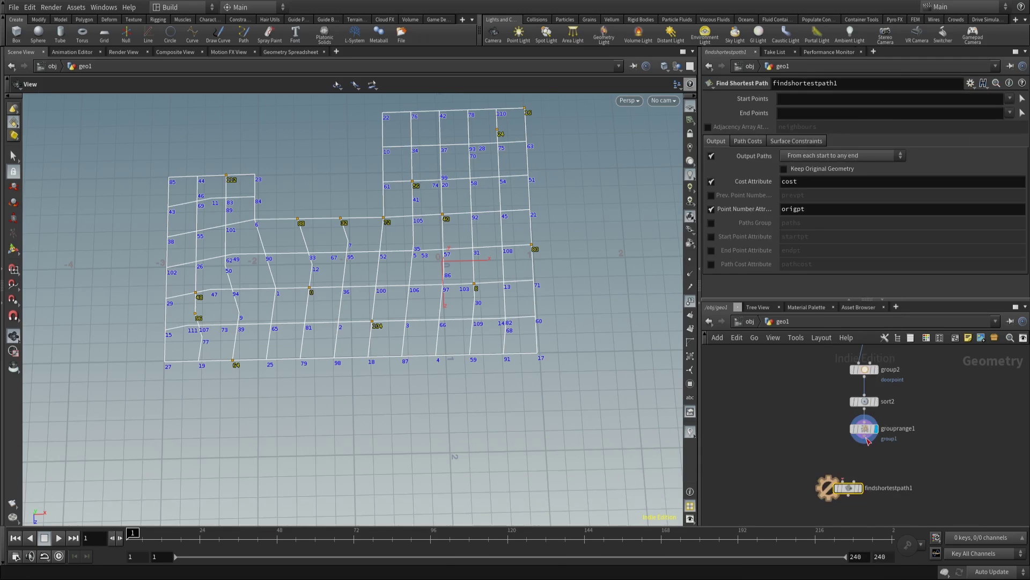
drag(861, 492, 878, 475)
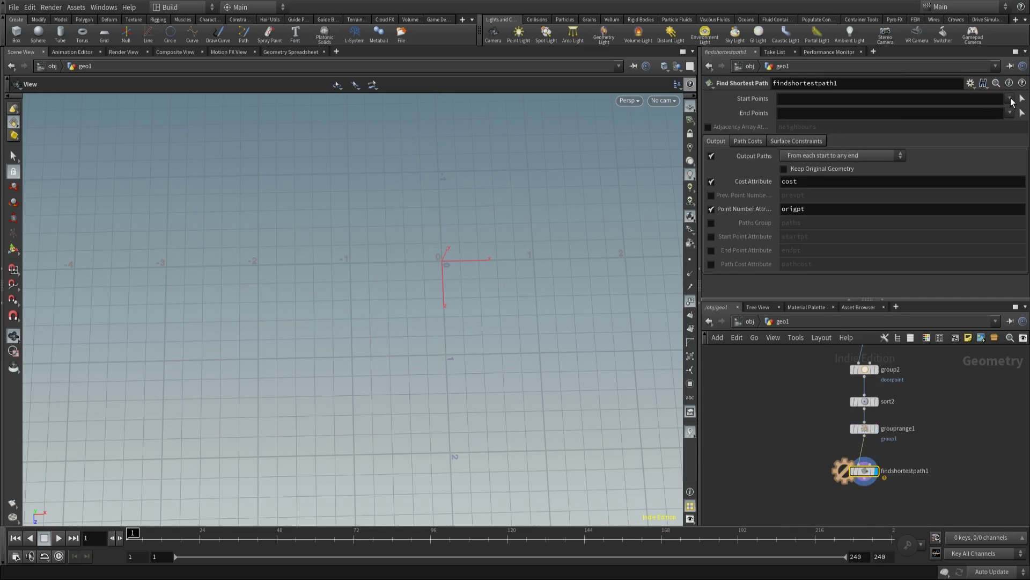
click(1010, 99)
click(937, 122)
click(1009, 113)
click(975, 144)
Rename the range group to endpoints and use endpoints as the path End Points
click(865, 428)
double_click(827, 118)
text(endpoints)
key(Return)
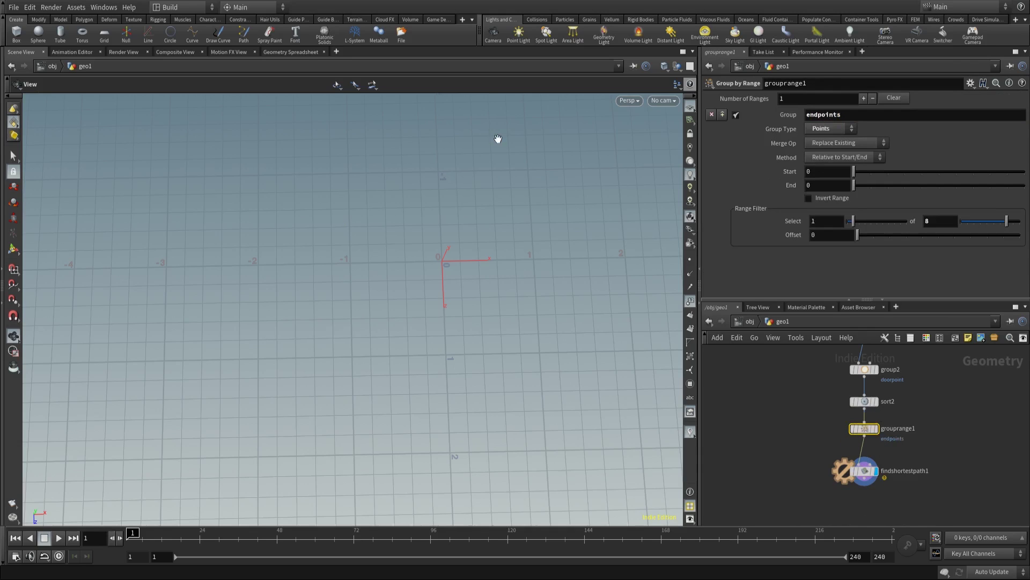
mouse_move(864, 472)
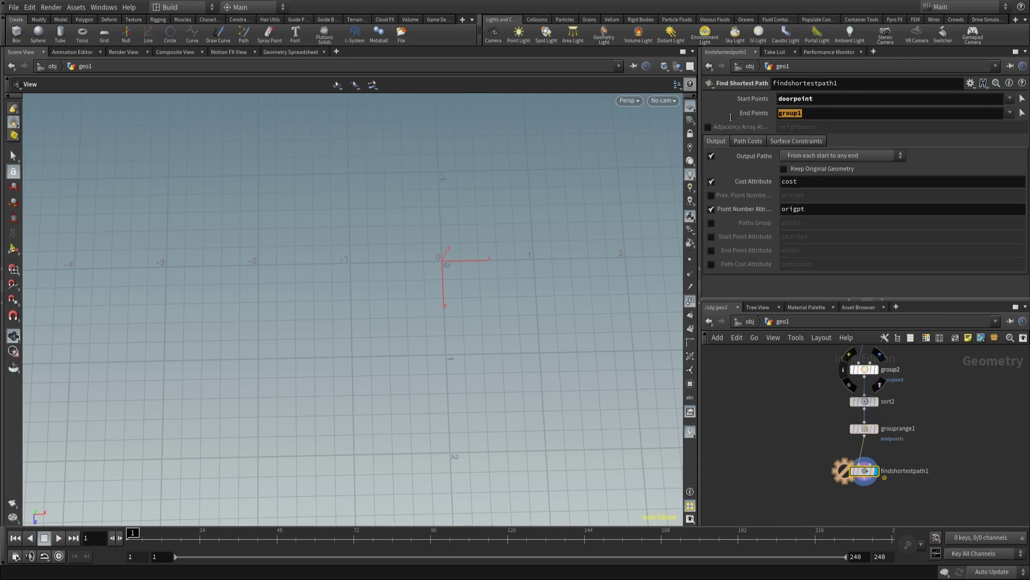
key(BackSpace)
key(BackSpace)
key(BackSpace)
key(BackSpace)
key(BackSpace)
text(endpoints)
key(Return)
Set the path output to From any start to each end and inspect the paths
click(819, 156)
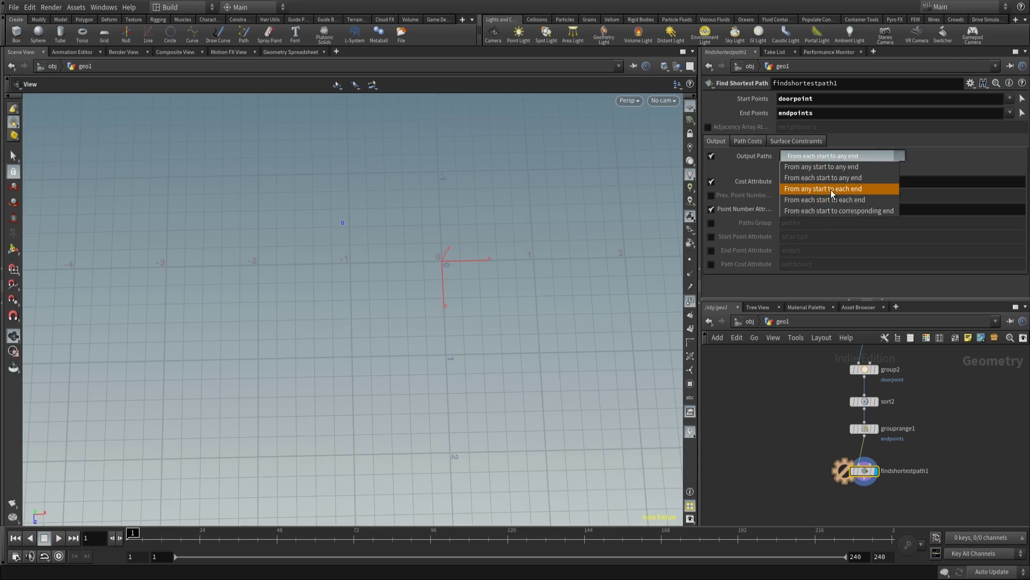
click(832, 189)
drag(405, 252, 456, 265)
mouse_move(340, 291)
right_down()
mouse_move(554, 241)
mouse_move(353, 297)
right_up()
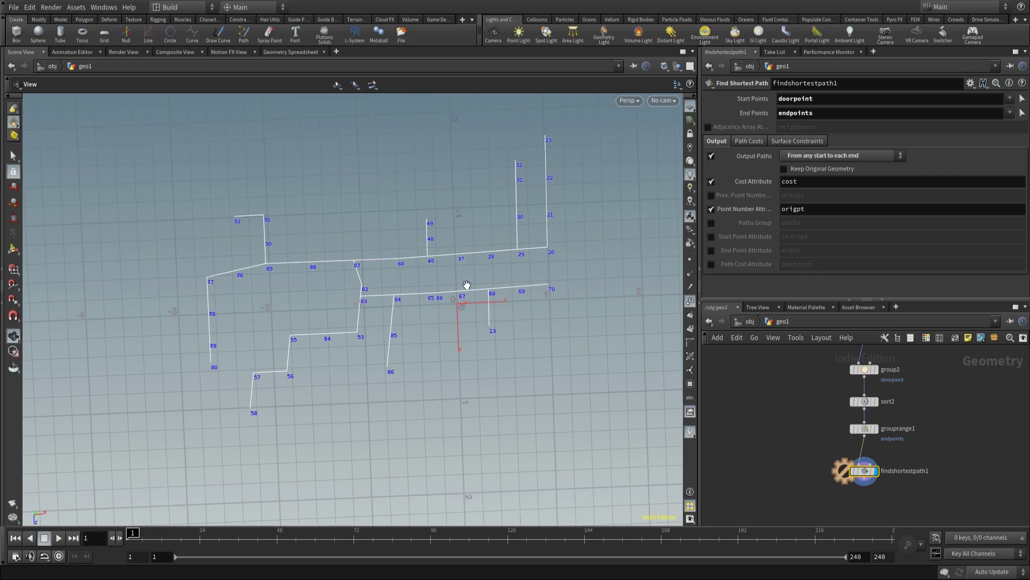
mouse_move(438, 293)
mouse_down()
mouse_move(465, 272)
mouse_move(428, 283)
mouse_move(439, 283)
mouse_up()
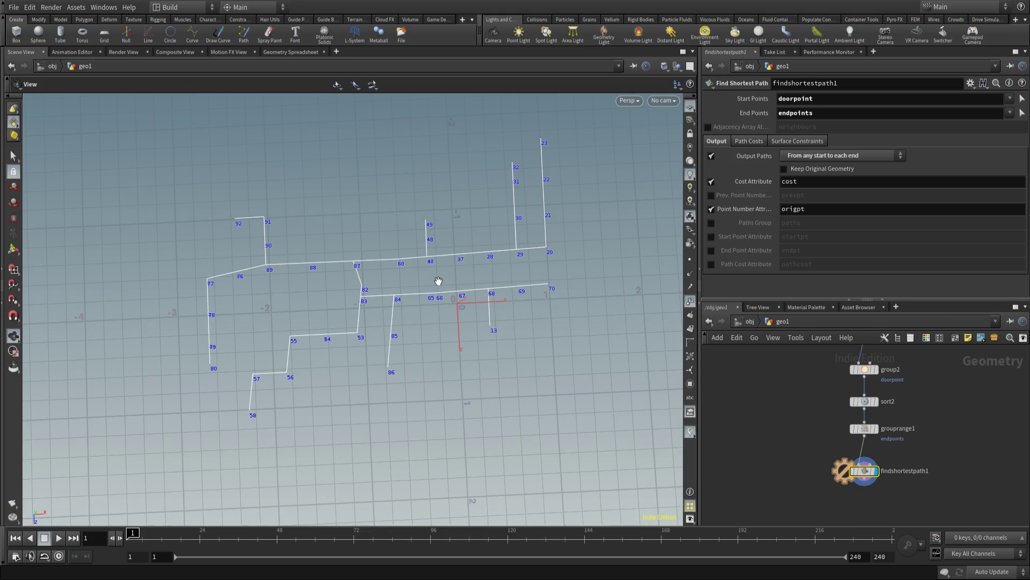
middle_drag(439, 281, 449, 289)
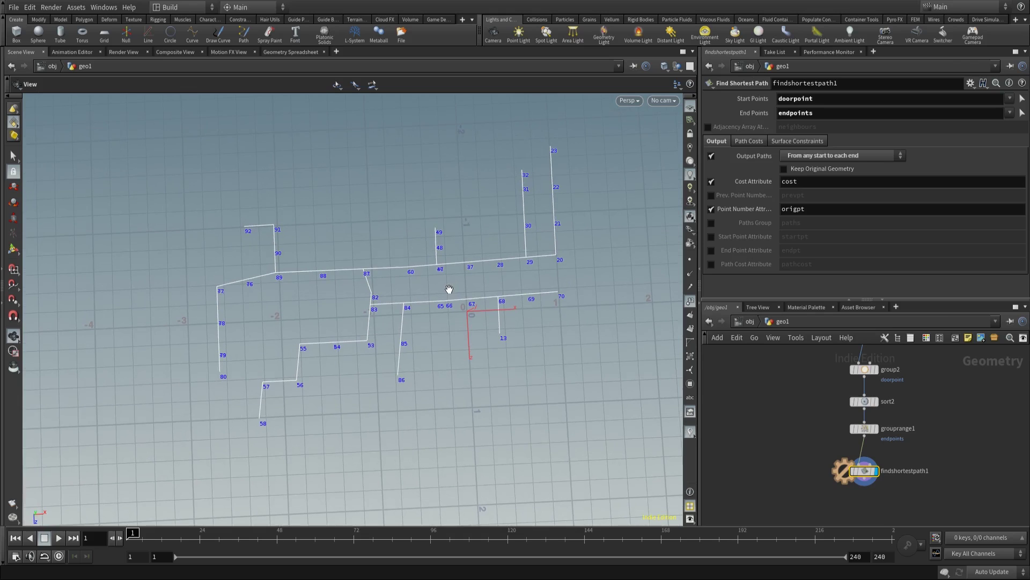
middle_drag(796, 423, 778, 384)
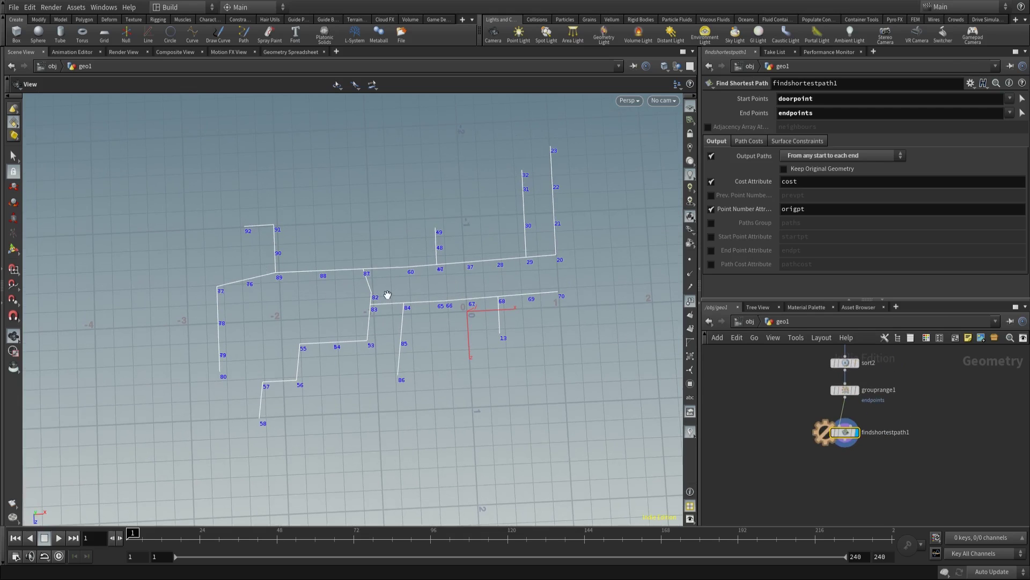
drag(849, 437, 849, 428)
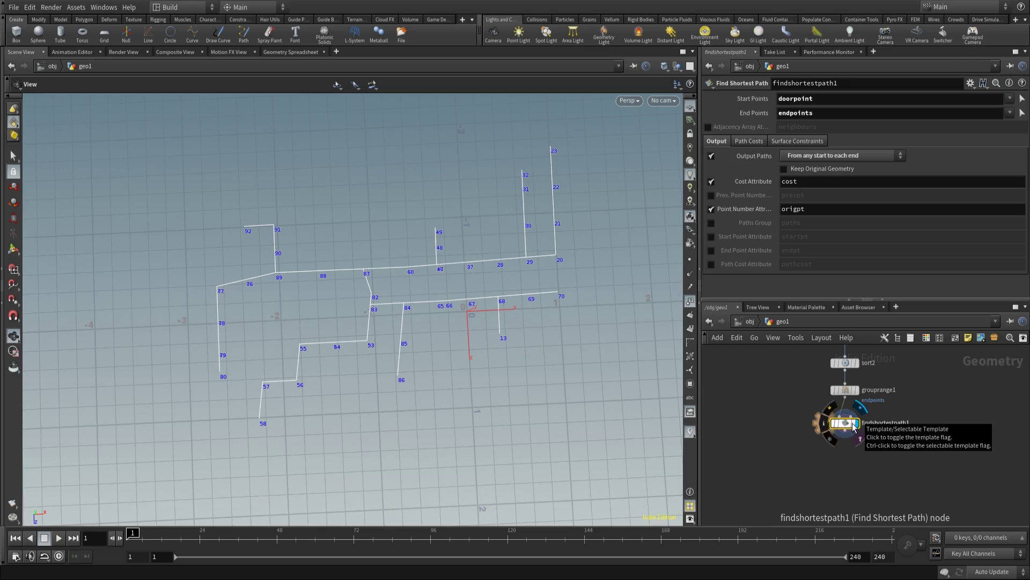
middle_drag(852, 427, 837, 475)
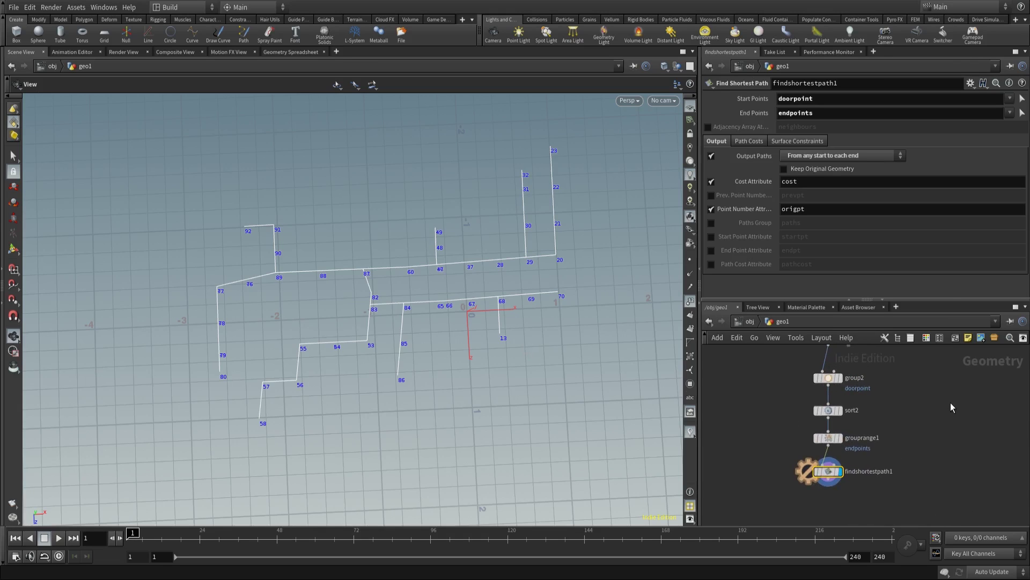
Insert a Primitive VOP between grouprange1 and findshortestpath1 and dive inside it
key(Tab)
text(pri)
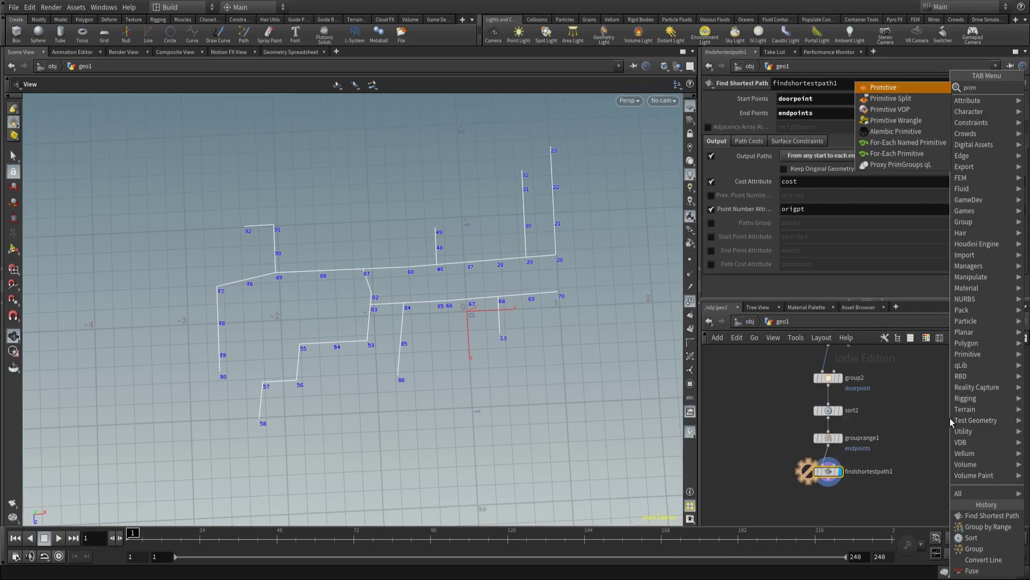
text(mvo)
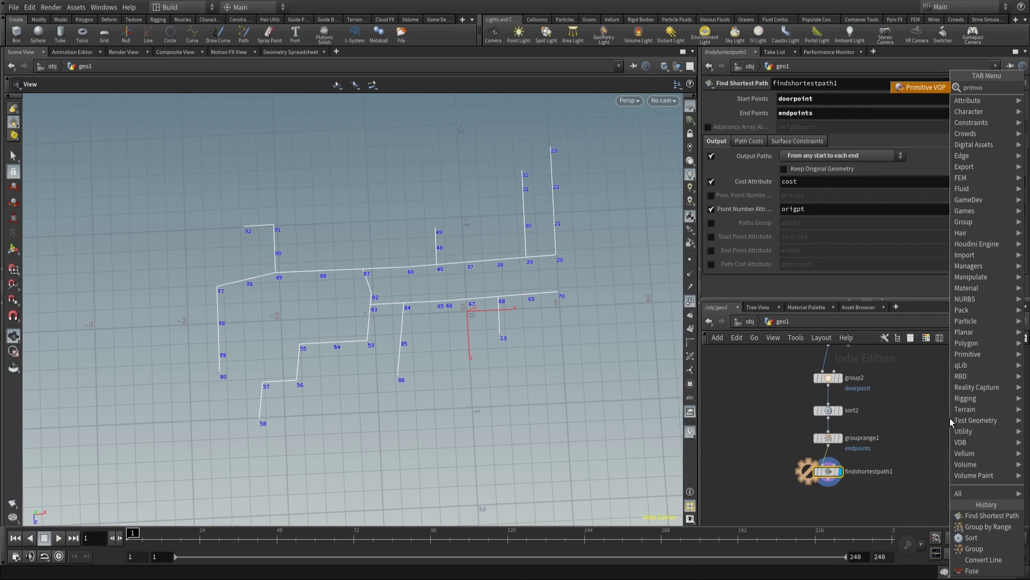
key(Return)
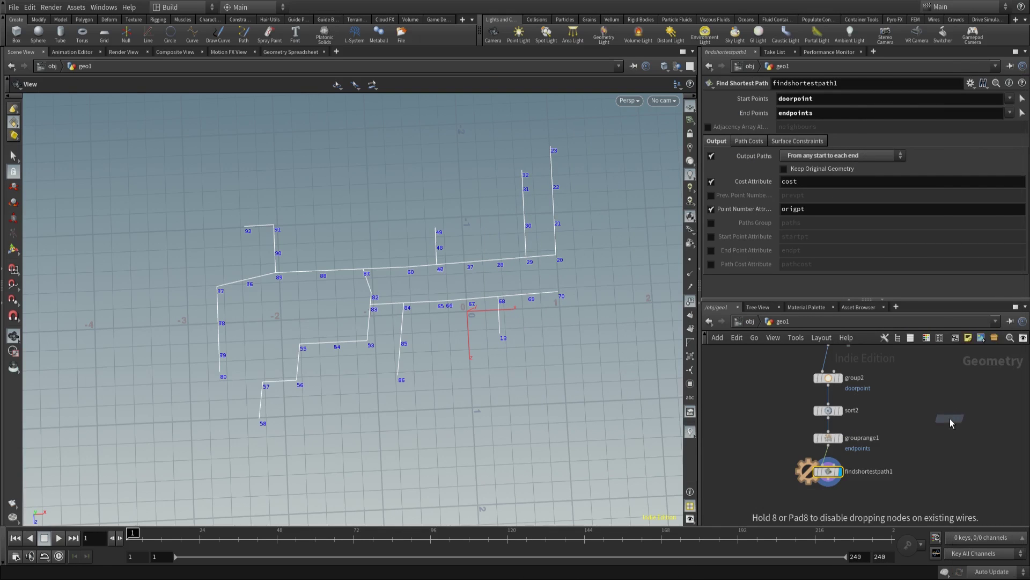
click(945, 416)
drag(884, 486, 825, 455)
click(825, 440)
drag(918, 419, 830, 481)
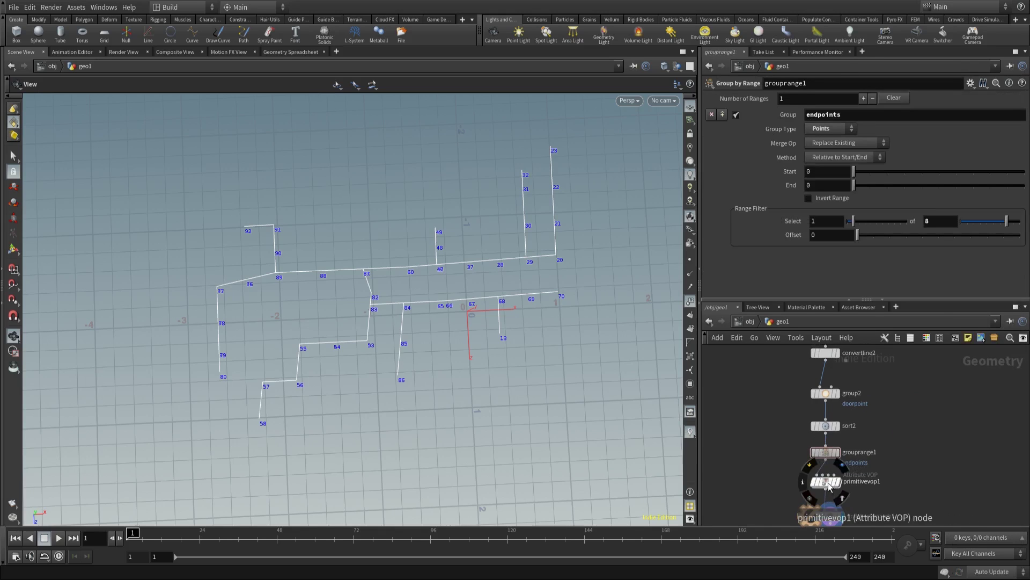
double_click(829, 486)
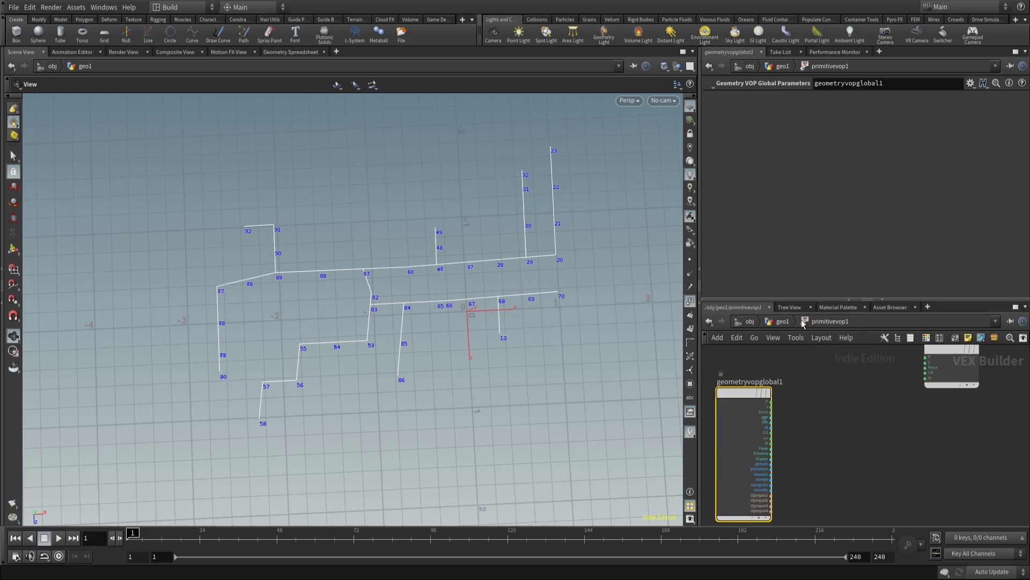
click(778, 321)
click(843, 481)
double_click(829, 483)
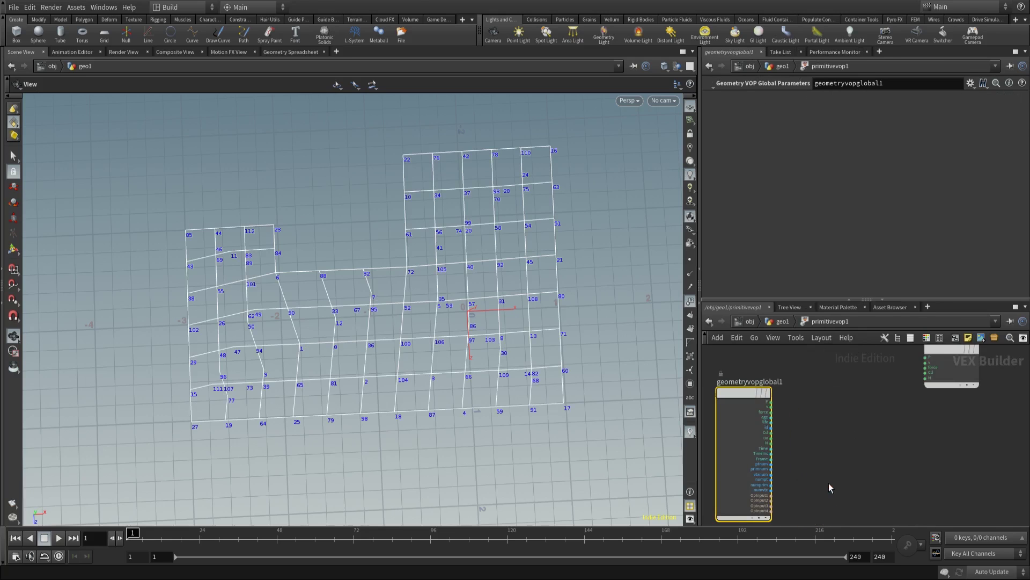
drag(760, 402, 751, 394)
Add Anti-Aliased Flow Noise, wiring P into pos and the noise into Cd
key(Tab)
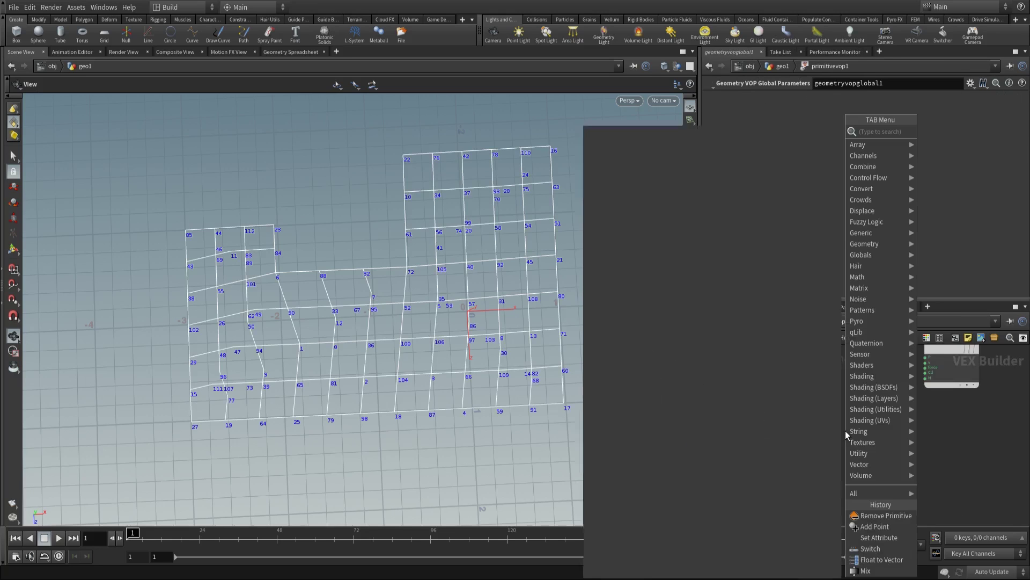
key(Return)
scroll(837, 424, up, 2)
click(812, 393)
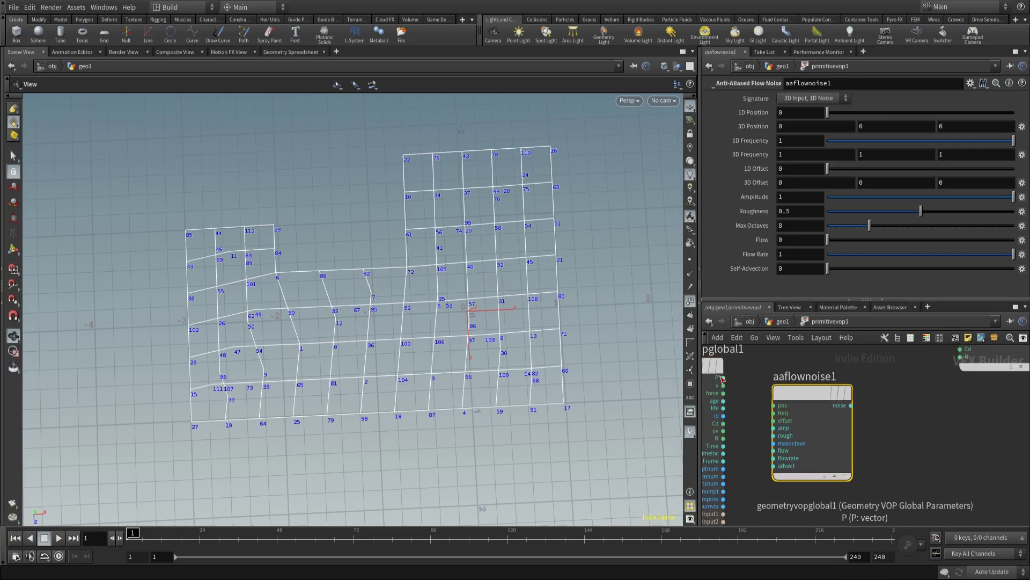
click(723, 378)
click(780, 406)
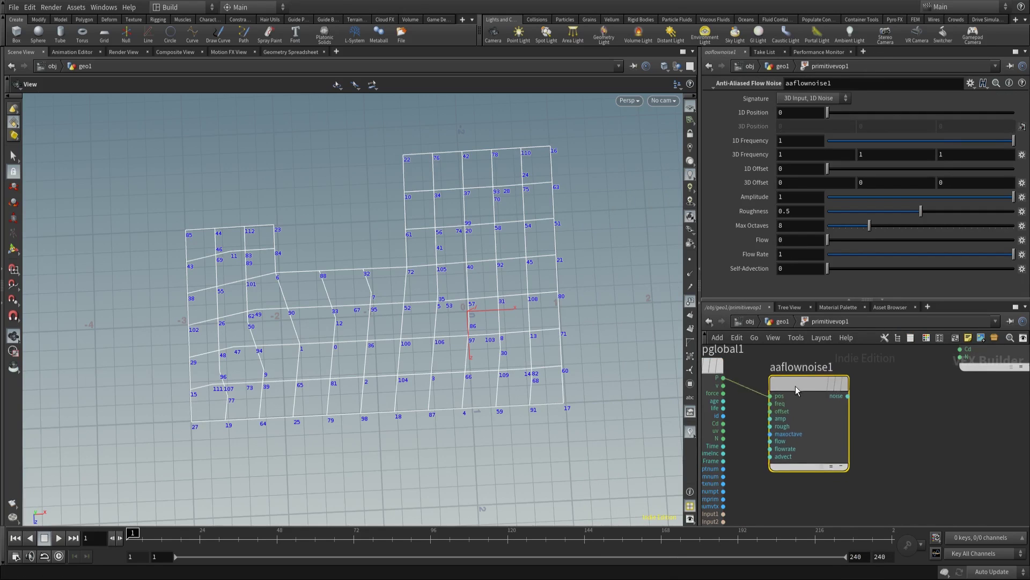
click(851, 405)
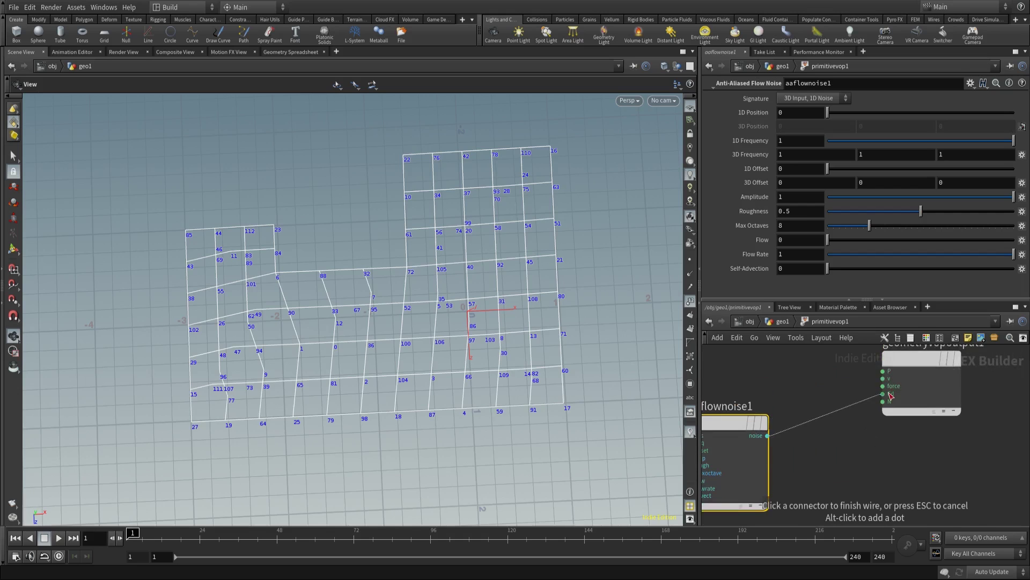
click(883, 393)
drag(378, 282, 360, 266)
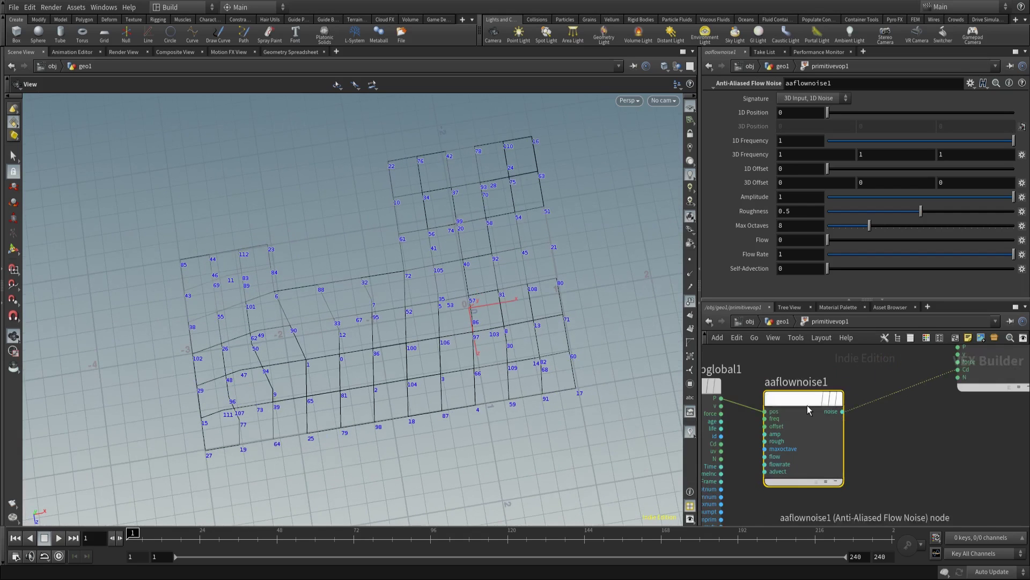
Promote the flow noise inputs to parameters and set Amplitude to 7
right_click(807, 405)
mouse_move(846, 451)
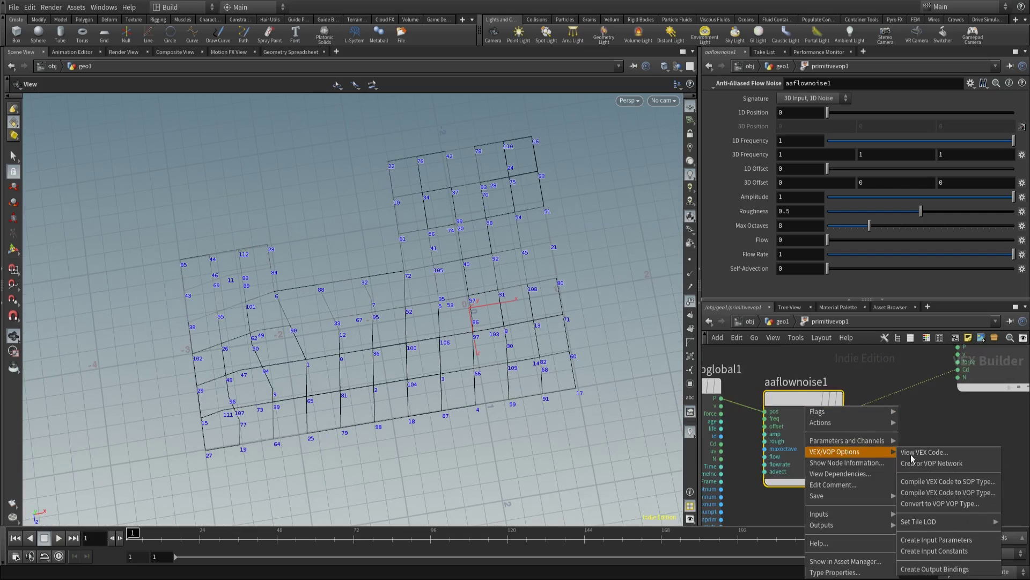
click(940, 546)
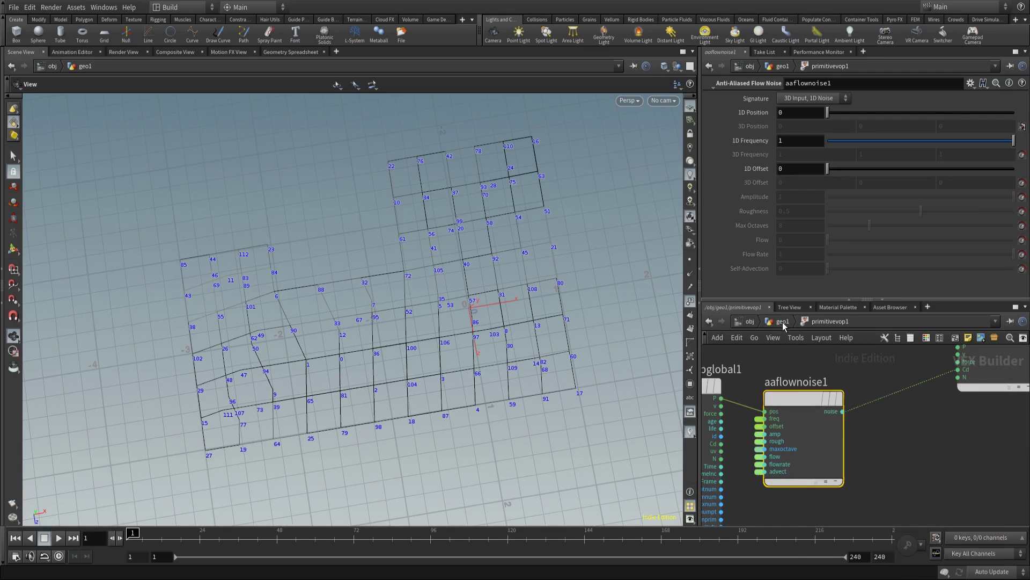
click(795, 325)
scroll(778, 271, down, 3)
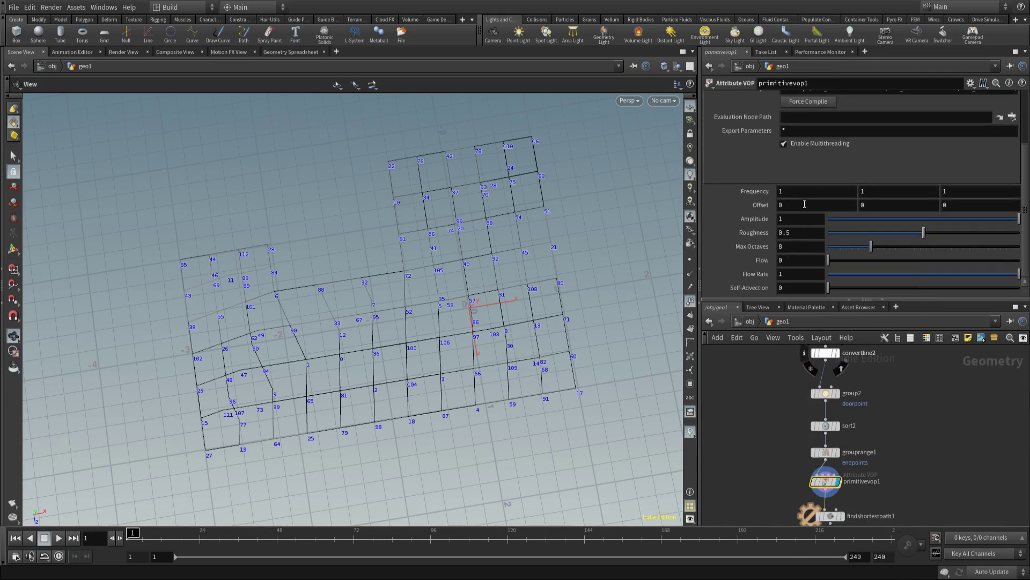
middle_drag(755, 220, 754, 226)
Insert a Clamp node (0 to 1) on the noise-to-colour wire
double_click(825, 481)
key(Tab)
text(mult)
key(Return)
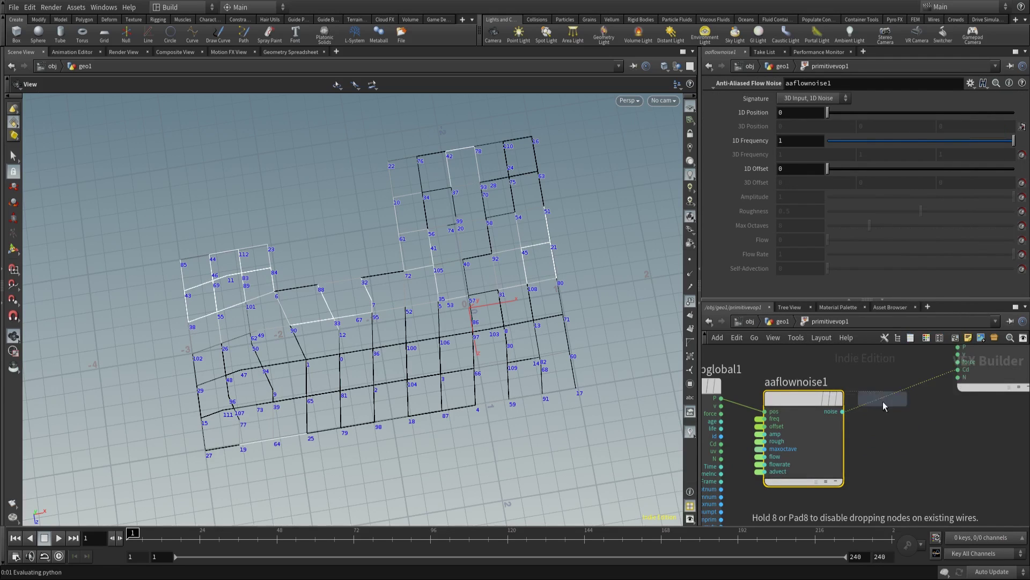
click(883, 402)
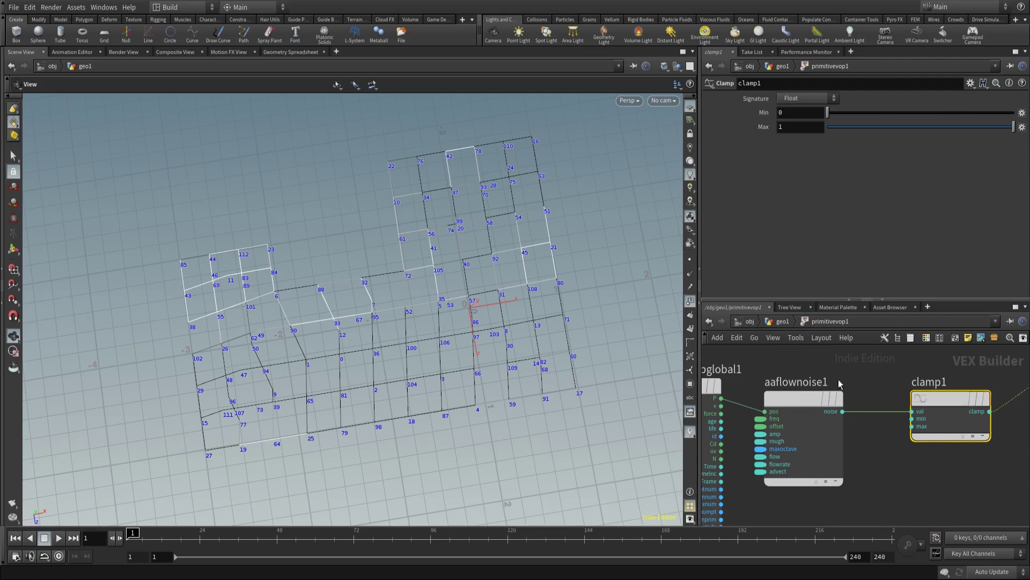
click(783, 322)
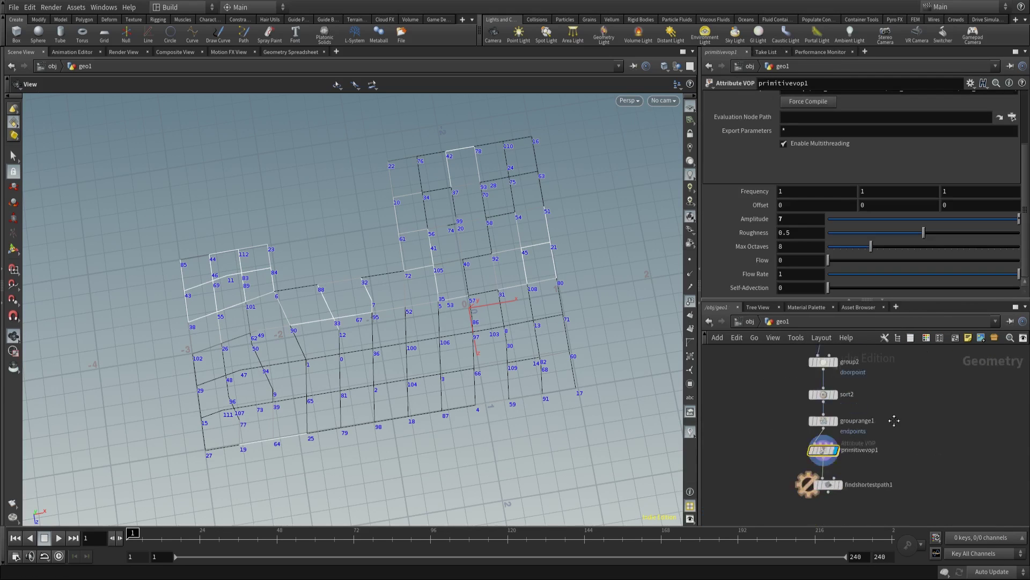
drag(408, 317, 356, 309)
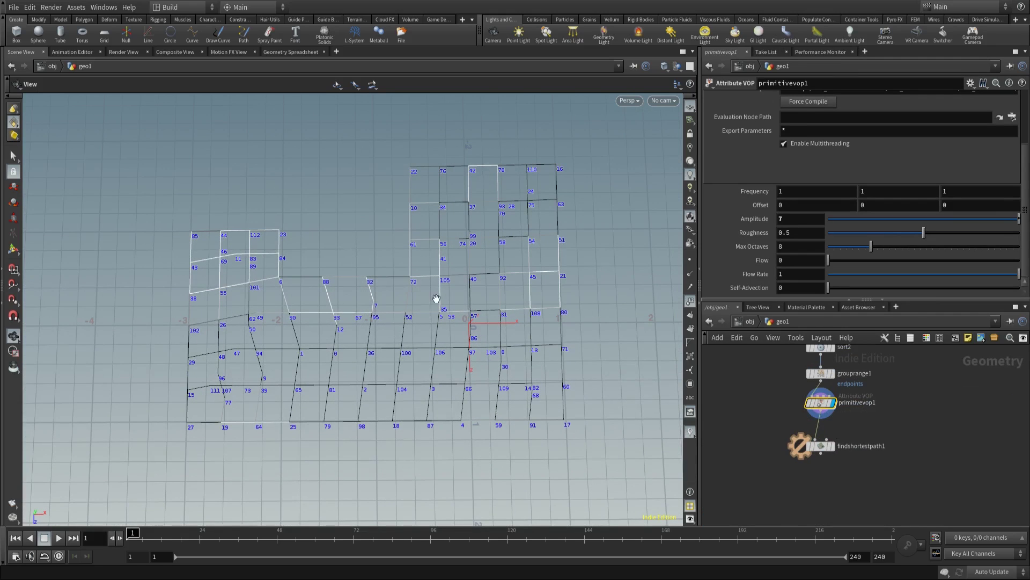
double_click(820, 404)
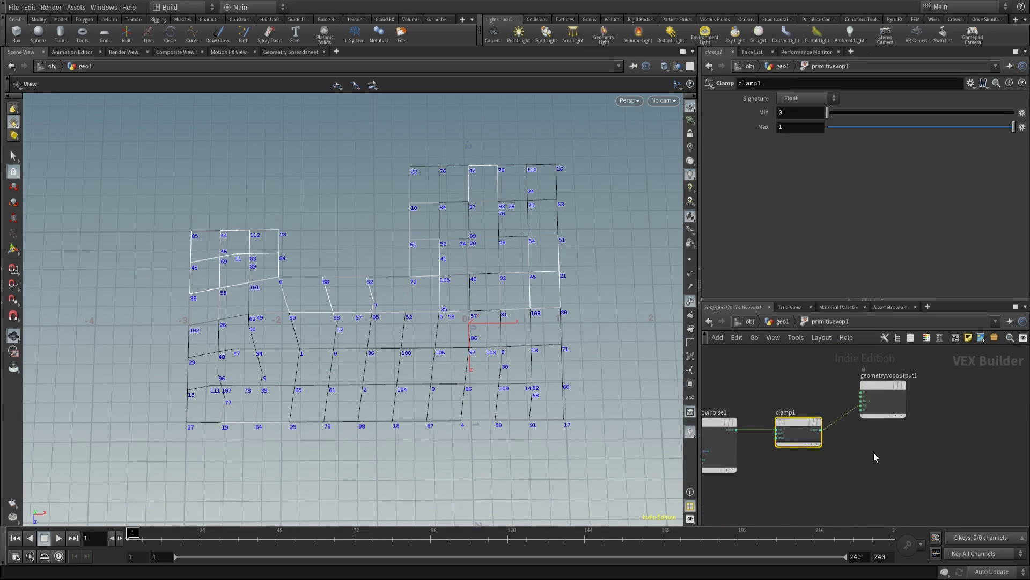
key(Tab)
Add a Bind Export named primcost fed by clamp1
text(bind)
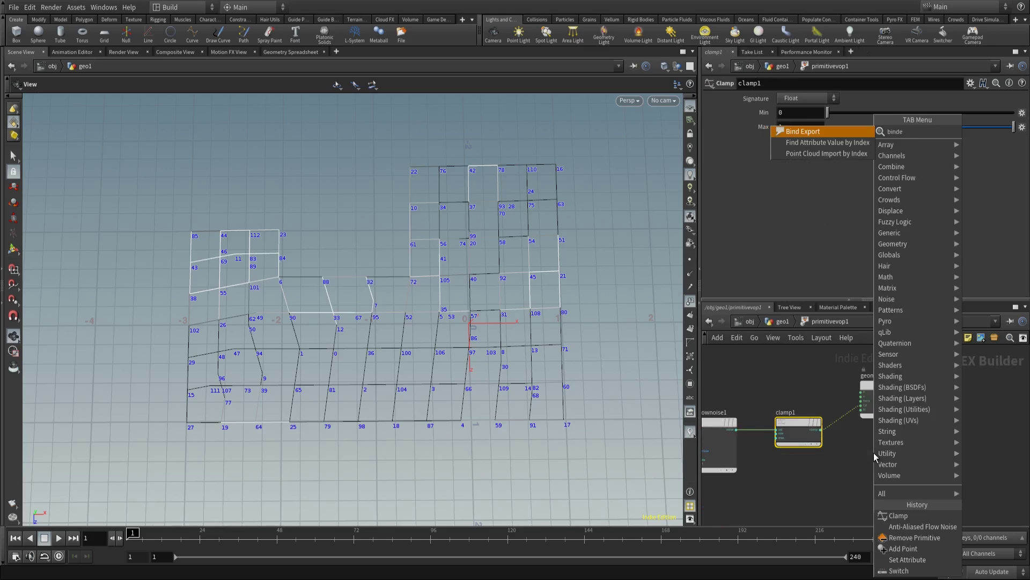
key(Return)
scroll(874, 452, up, 4)
click(850, 433)
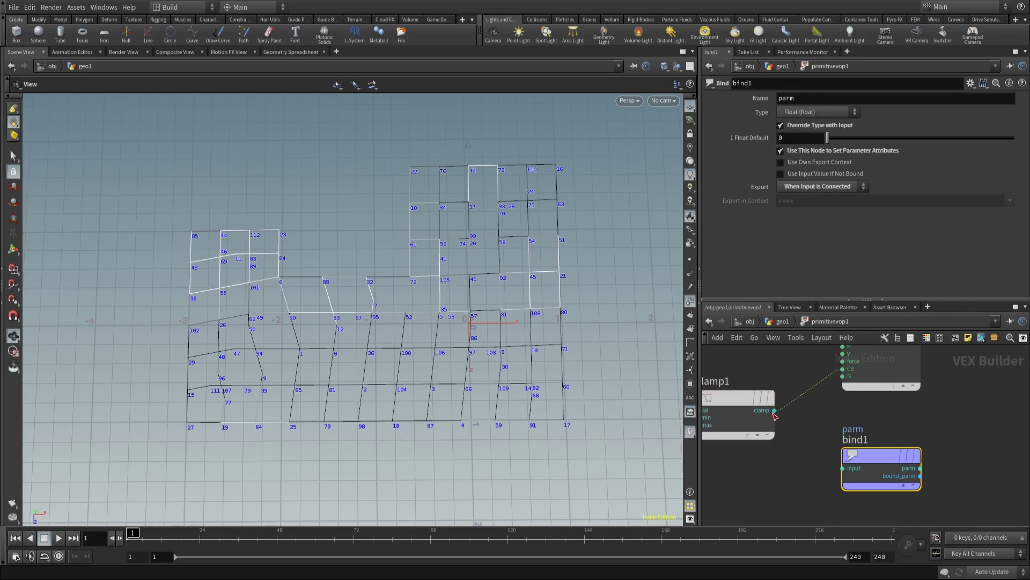
click(842, 463)
text(primcost)
key(Return)
click(782, 321)
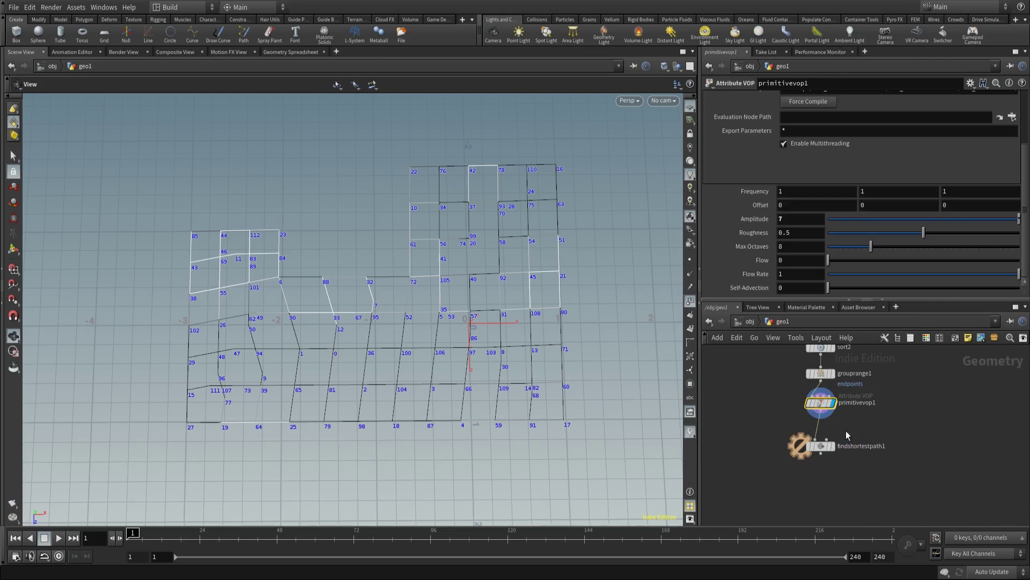
Enable Primitive Cost Attribute in findshortestpath1's Path Costs and set it to primcost
click(821, 446)
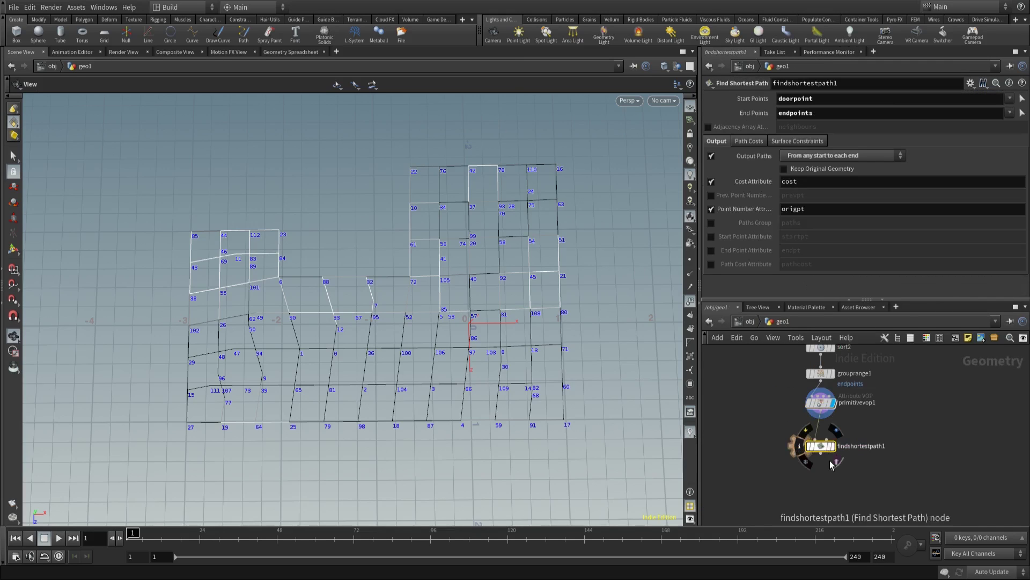
click(750, 141)
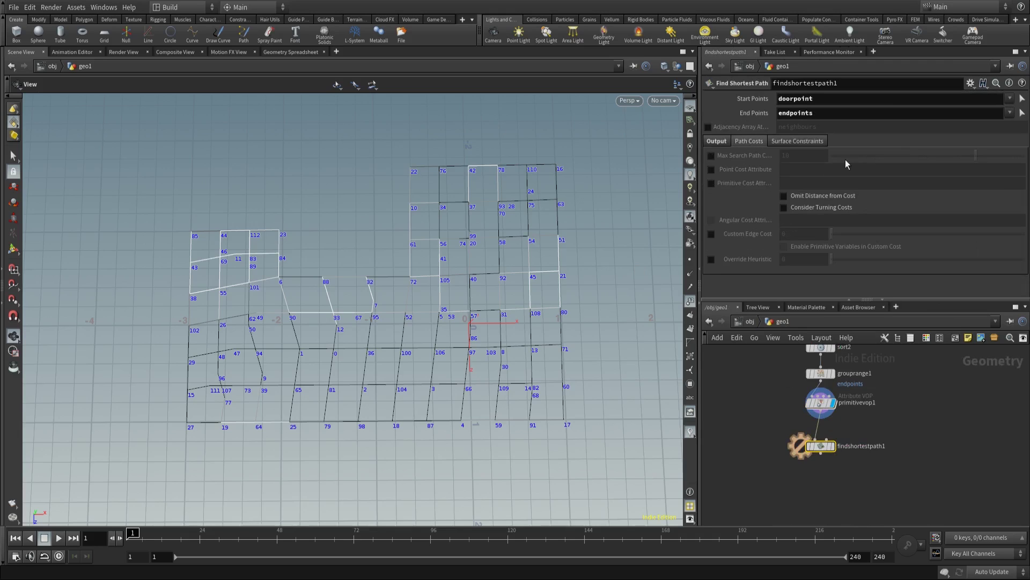
click(711, 183)
click(797, 184)
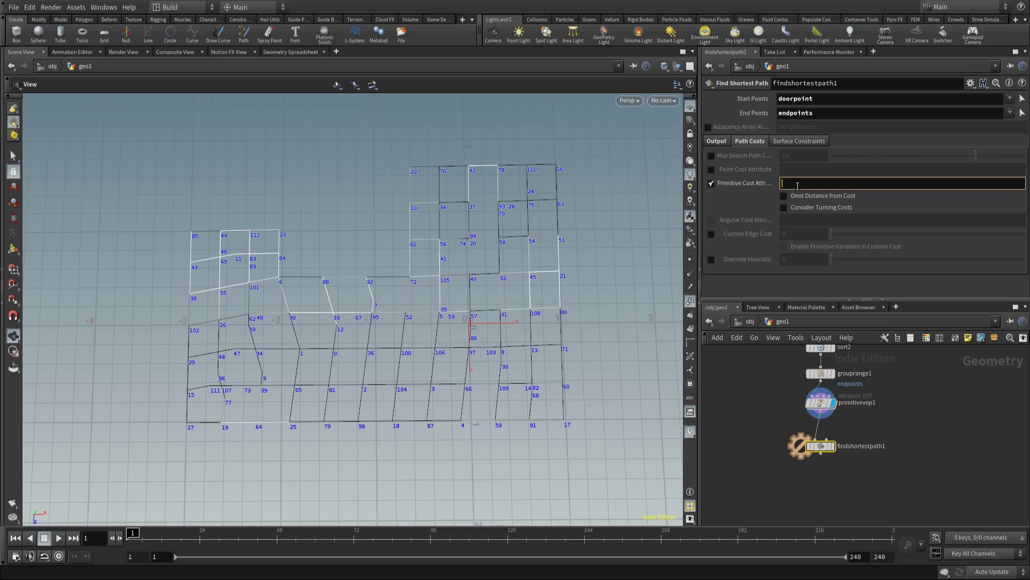
text(primcost)
key(Return)
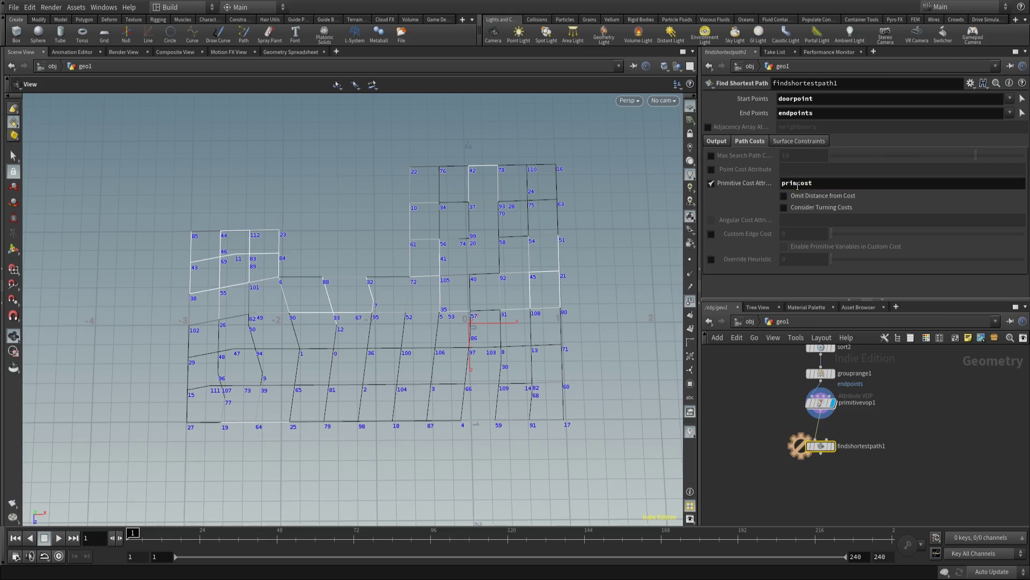
double_click(820, 402)
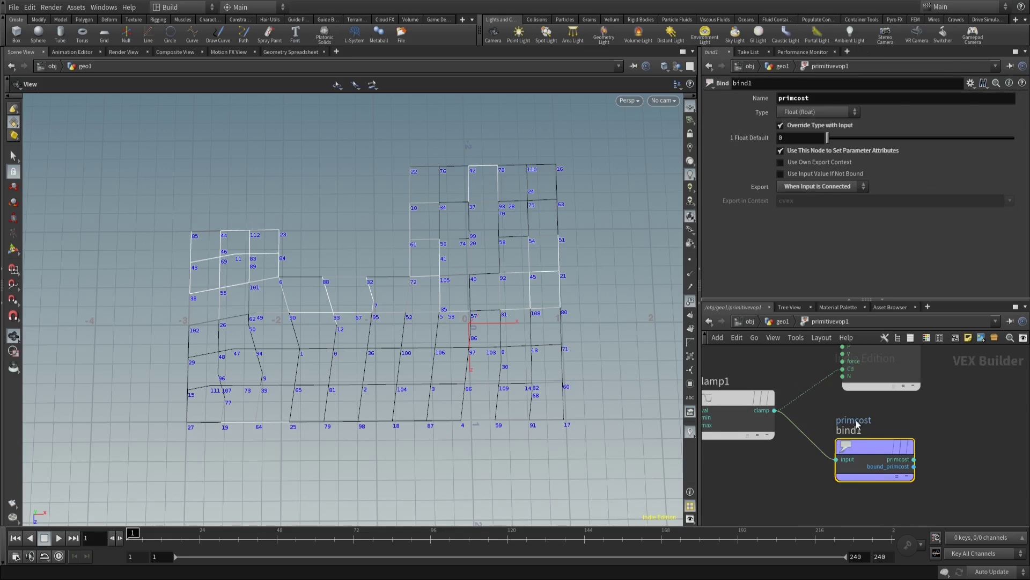
key(u)
click(820, 444)
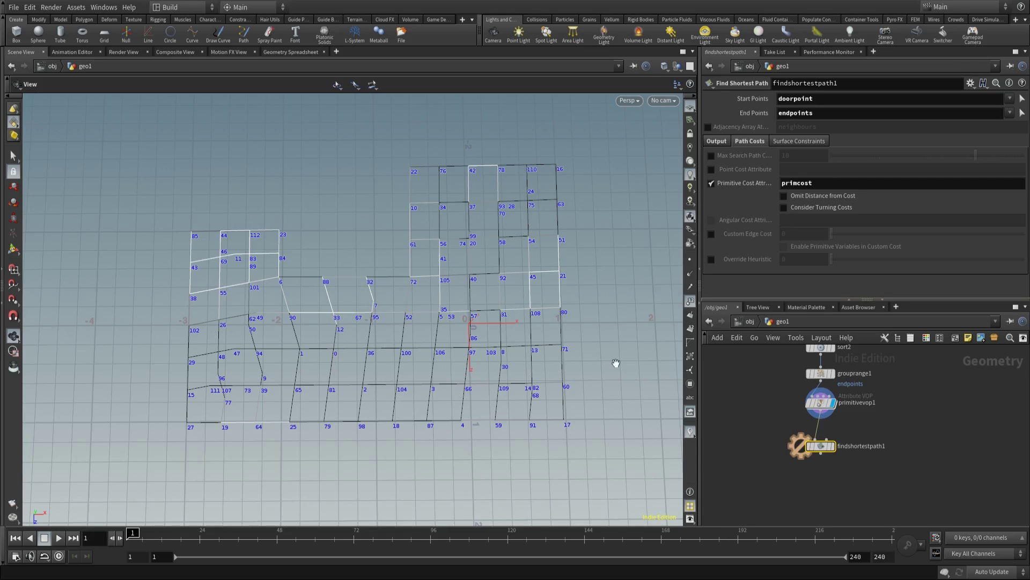
Display the findshortestpath1 result, then lower primitivevop1's noise Amplitude to 6.4
click(834, 450)
drag(649, 314, 477, 275)
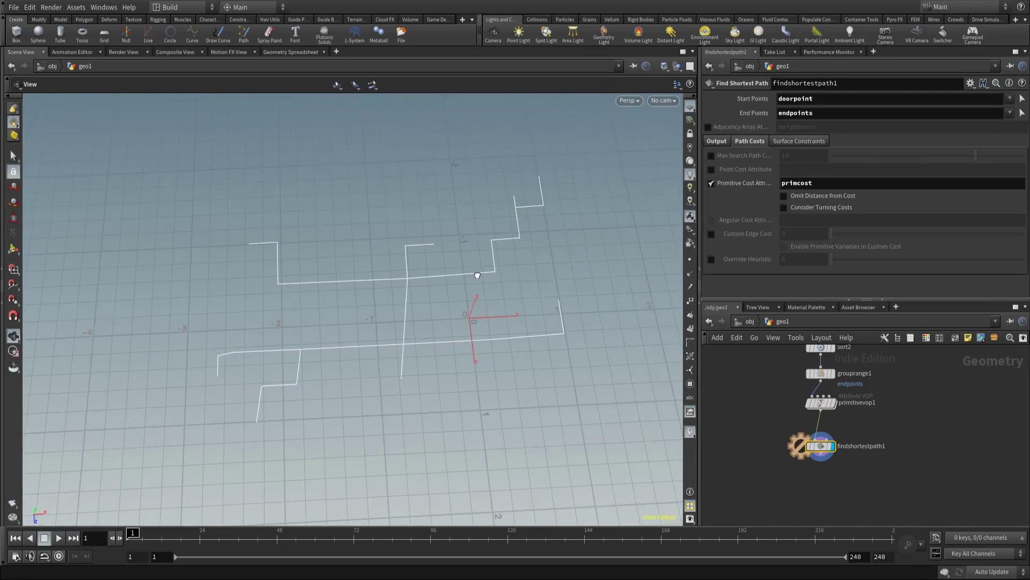
click(826, 403)
mouse_move(746, 219)
middle_down()
mouse_move(801, 215)
mouse_move(743, 218)
mouse_move(813, 228)
mouse_move(750, 238)
middle_up()
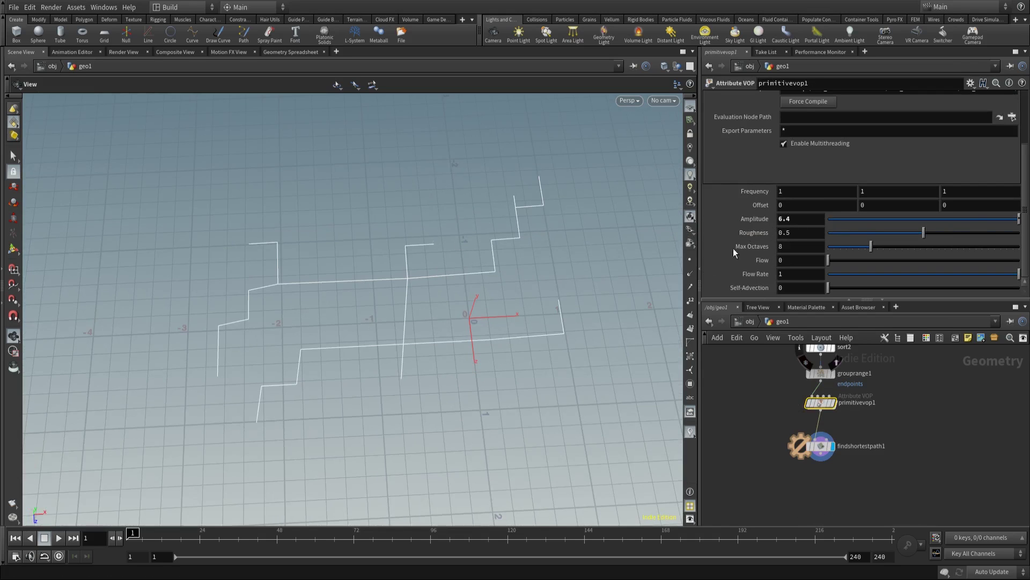
Compare the reshaped paths, then select five nodes in the chain and shift them lower
mouse_move(501, 318)
mouse_down()
mouse_move(490, 294)
mouse_move(506, 333)
mouse_move(504, 324)
mouse_up()
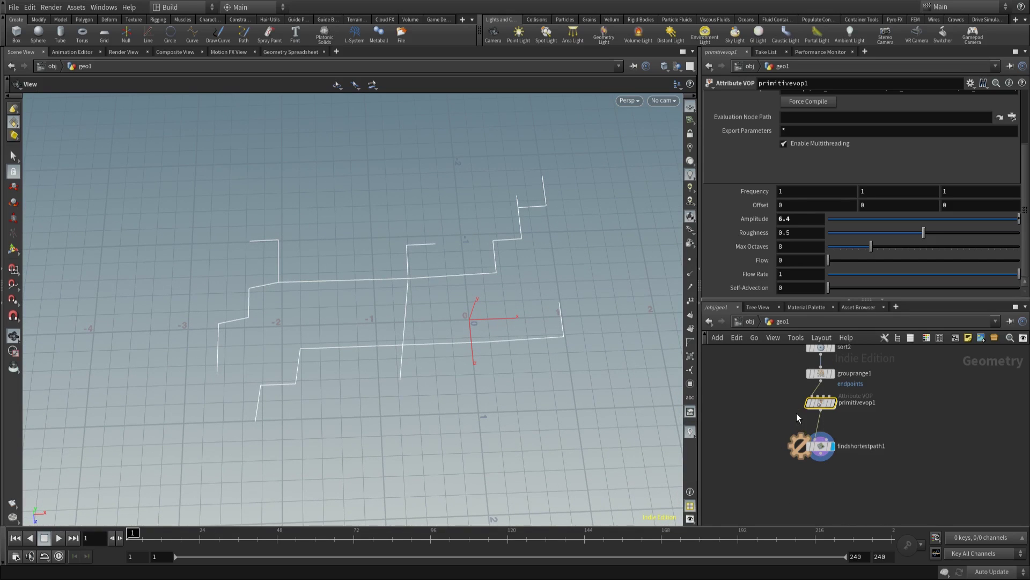
scroll(768, 396, down, 5)
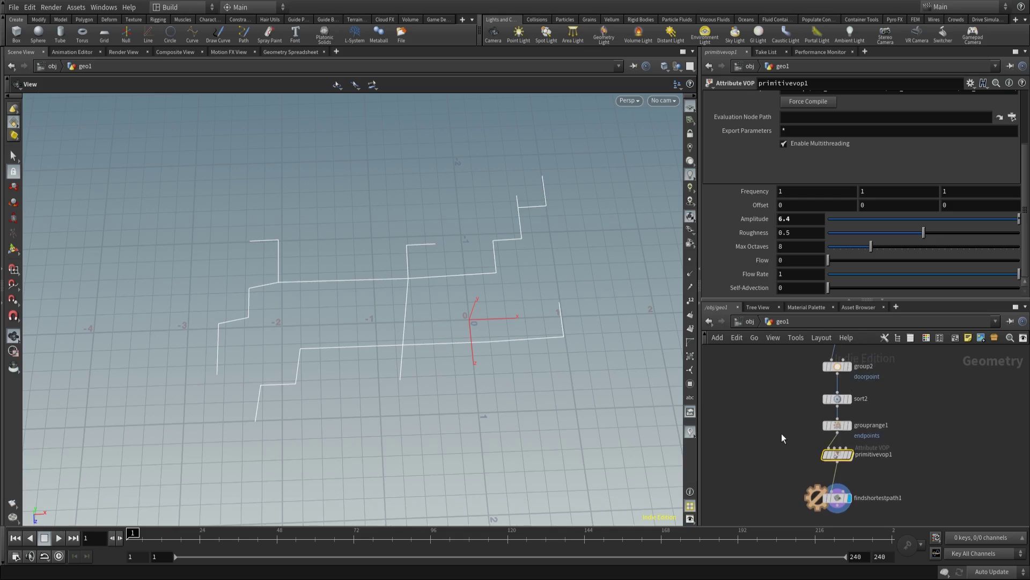
scroll(788, 427, up, 1)
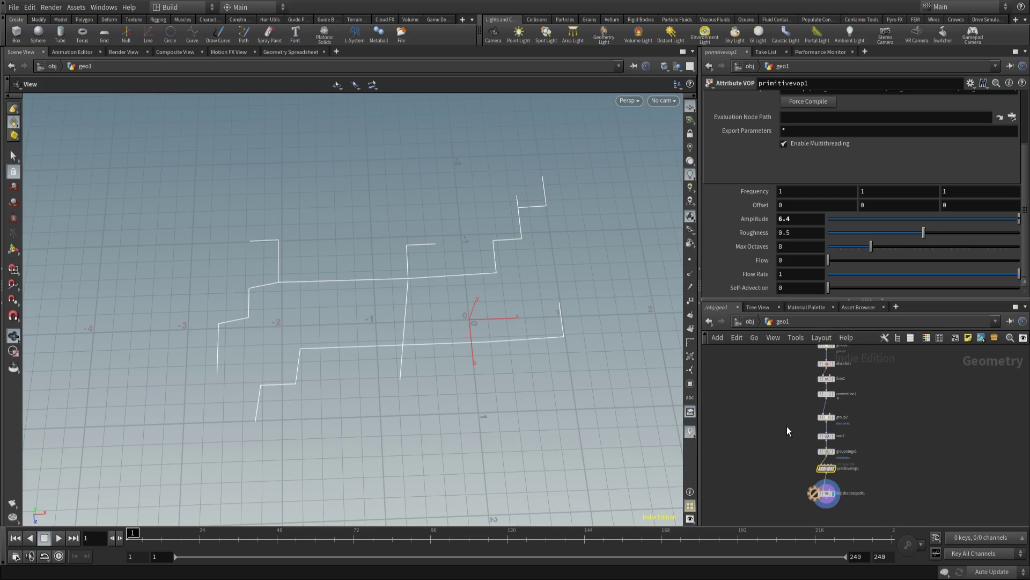
scroll(787, 426, down, 3)
scroll(795, 469, up, 3)
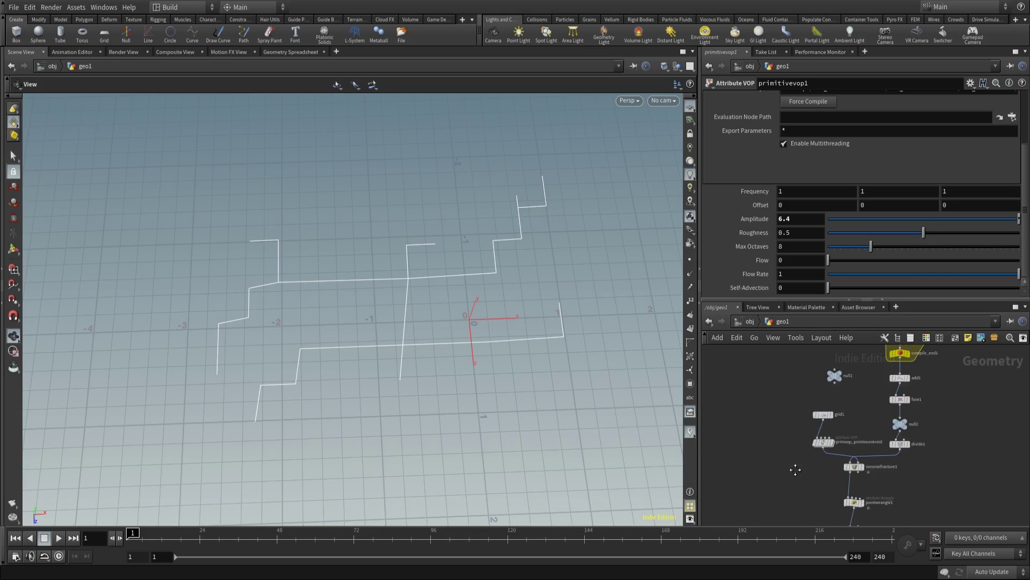
middle_drag(794, 469, 783, 402)
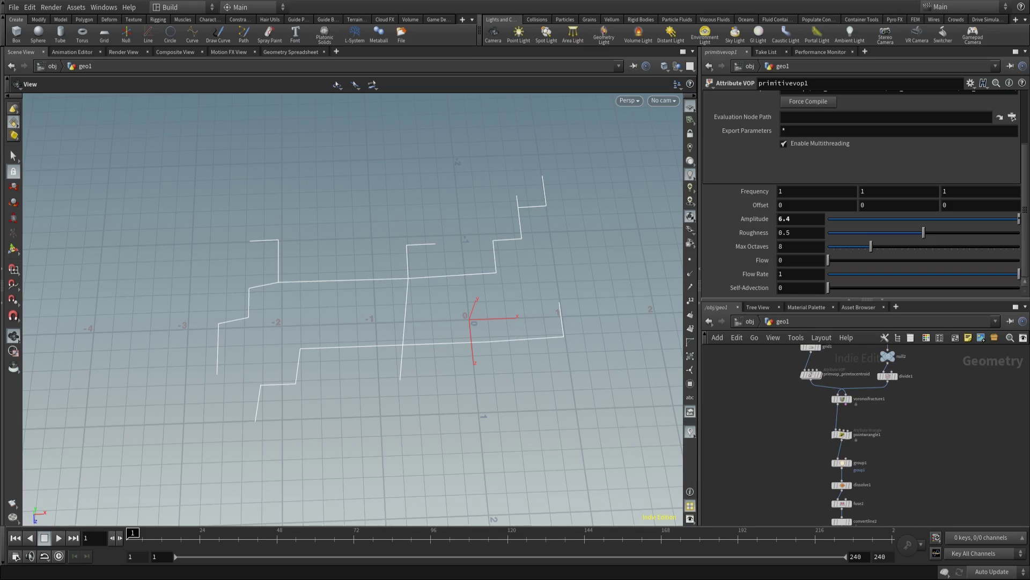
middle_drag(780, 478, 770, 423)
scroll(762, 363, down, 4)
drag(845, 476, 808, 447)
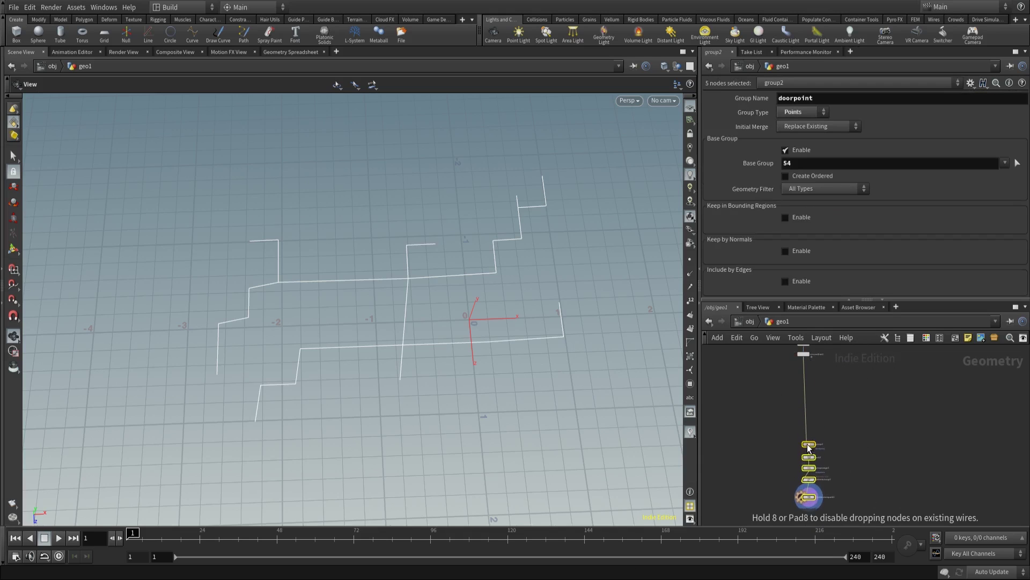
Add a Primitive VOP fed by convertline2, display it, and go inside it
click(762, 407)
scroll(807, 428, up, 5)
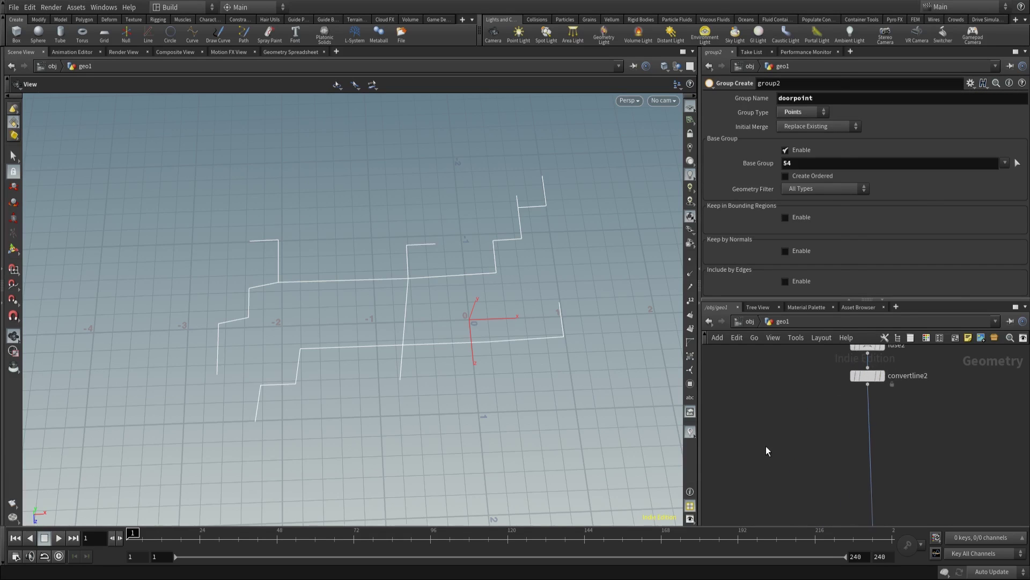
key(Tab)
text(prim vop)
key(Return)
click(724, 463)
click(867, 384)
click(742, 460)
click(762, 463)
double_click(744, 463)
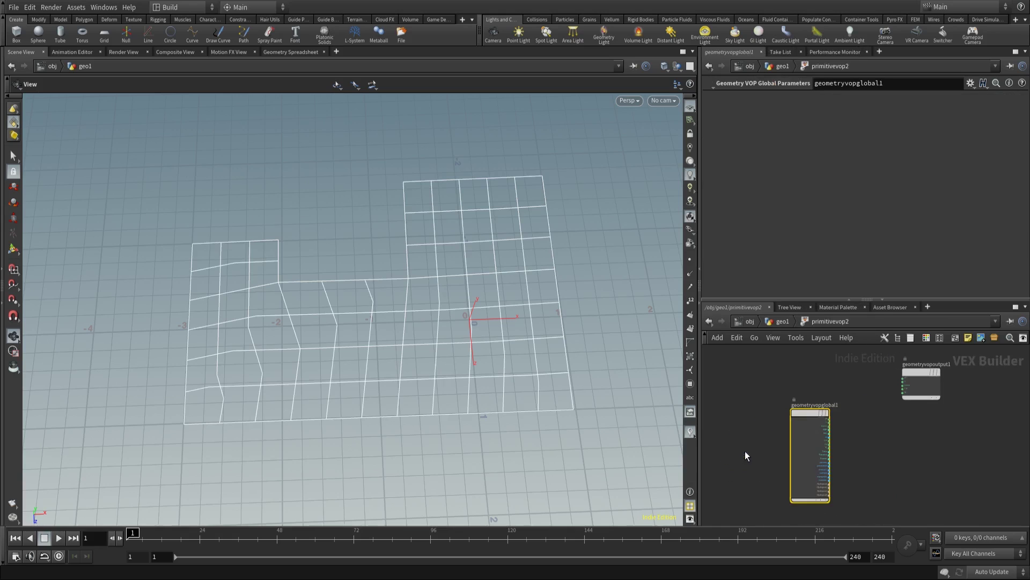
Add a Vector to Float node (vectofloat1) fed by P
key(Tab)
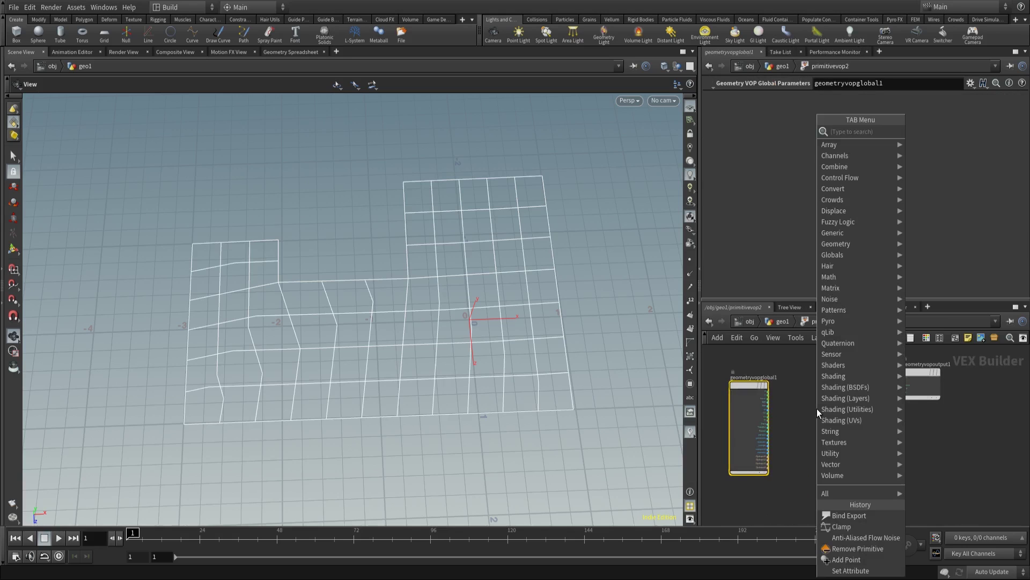
click(817, 408)
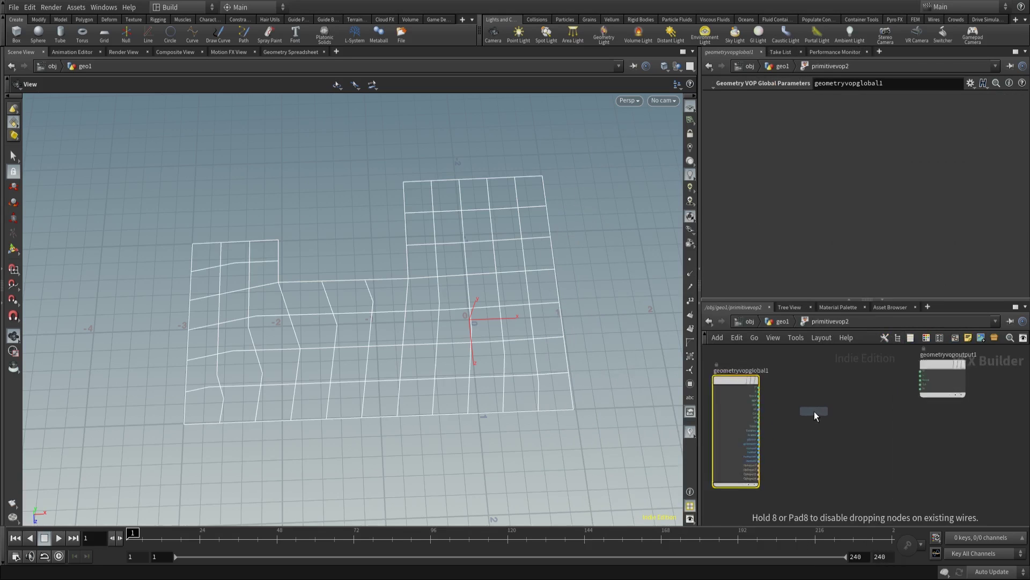
click(806, 386)
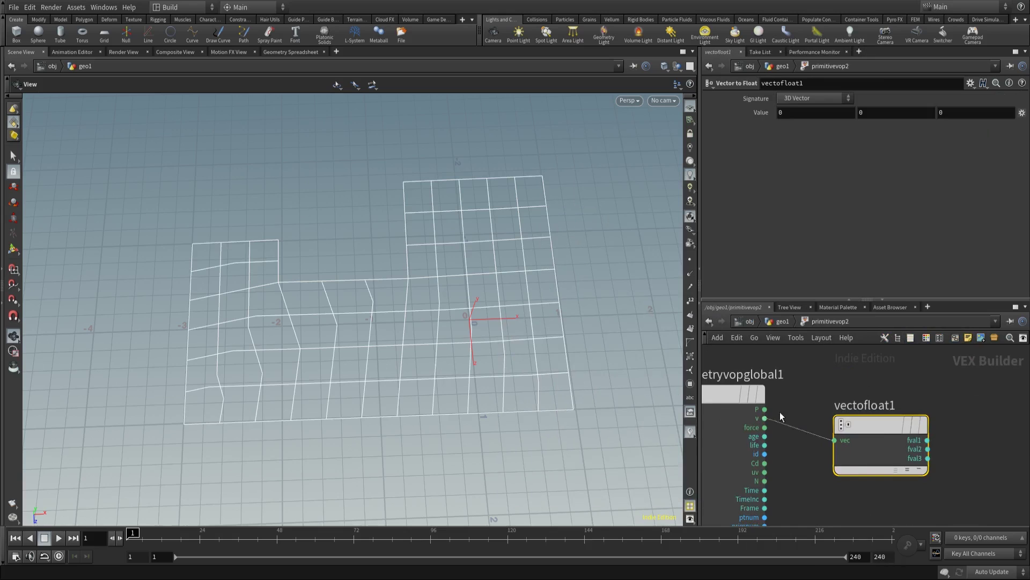
drag(878, 420, 832, 387)
middle_drag(902, 453, 754, 415)
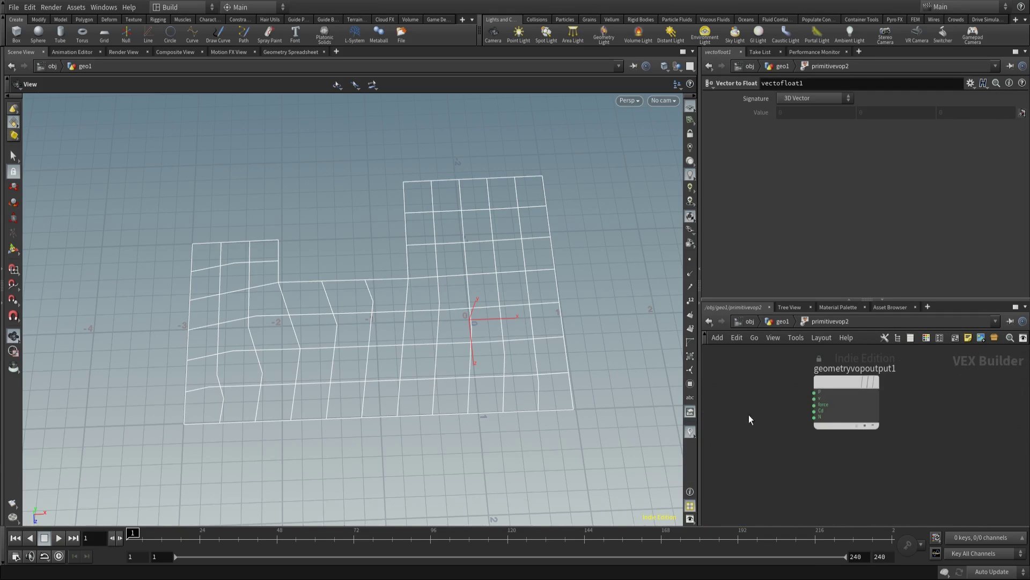
middle_drag(832, 381, 874, 429)
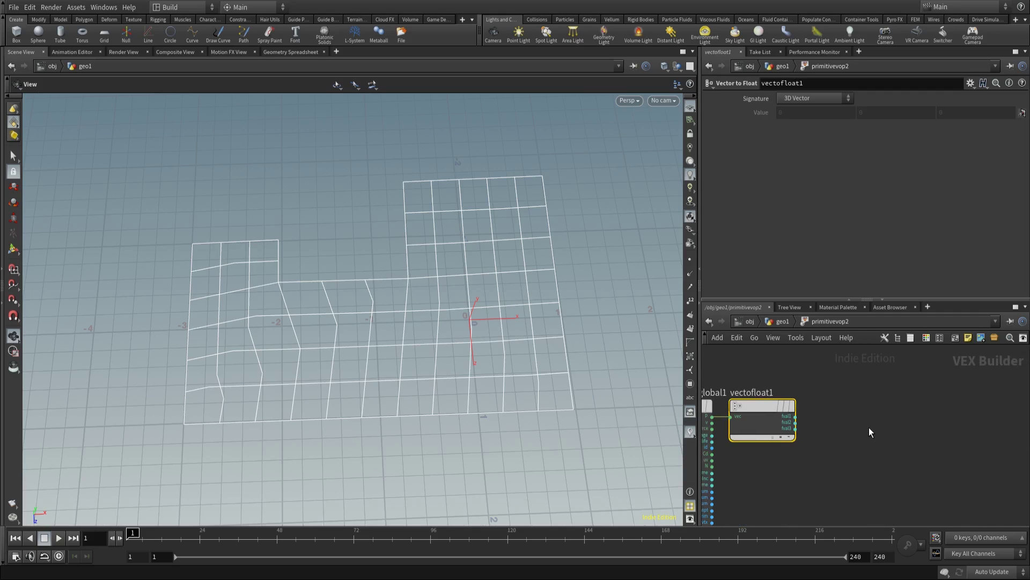
Add multiply1 fed by vectofloat1's fval1 and place it beside vectofloat1
key(Tab)
text(mul)
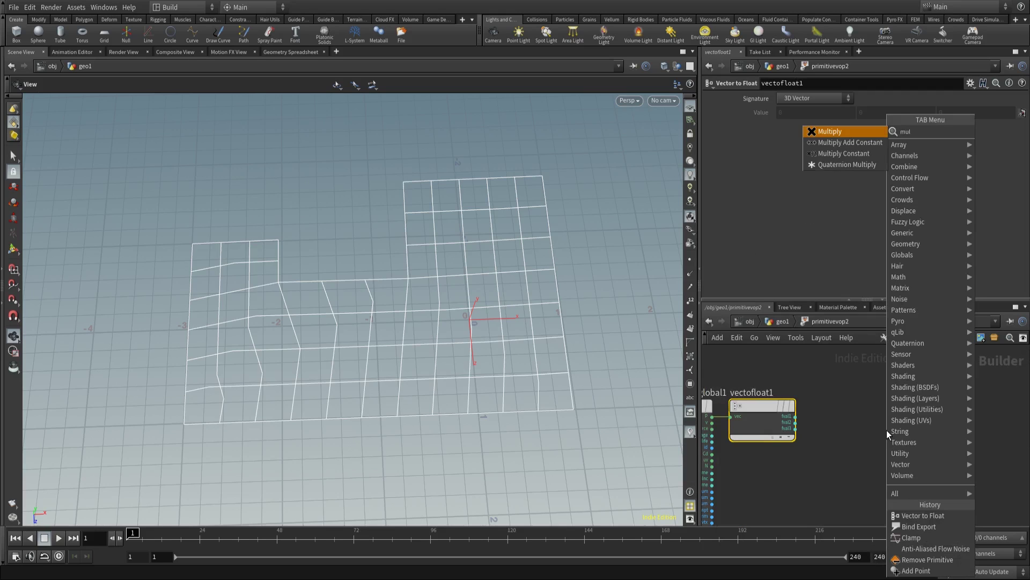
key(Return)
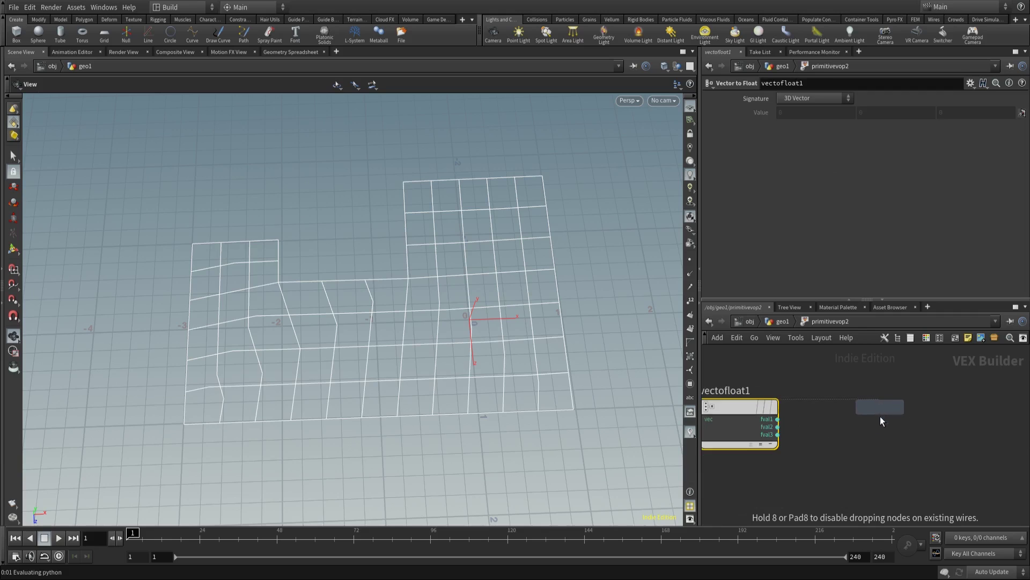
click(881, 407)
click(846, 426)
click(772, 419)
drag(874, 408, 829, 402)
scroll(869, 431, down, 3)
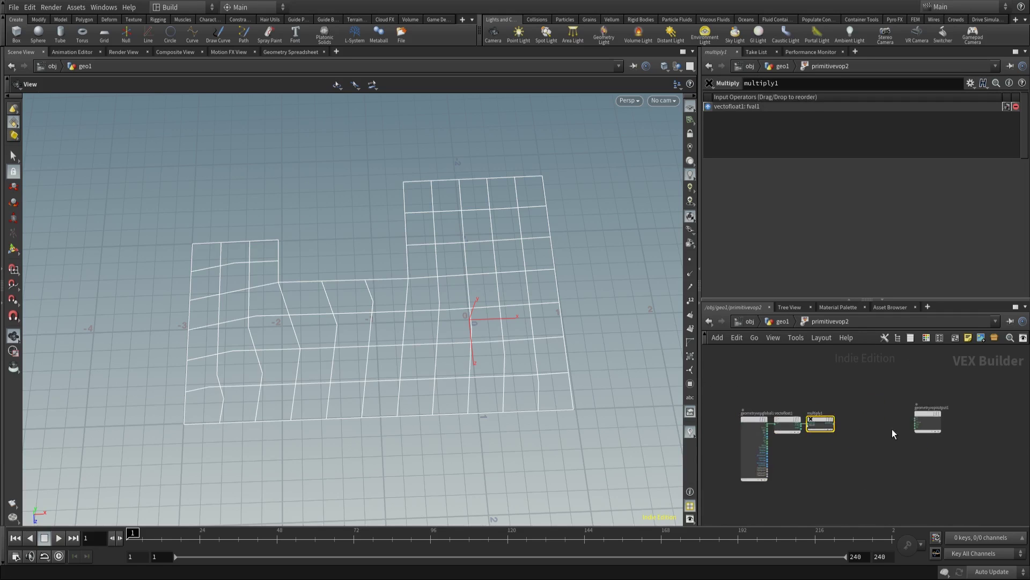
scroll(713, 429, up, 2)
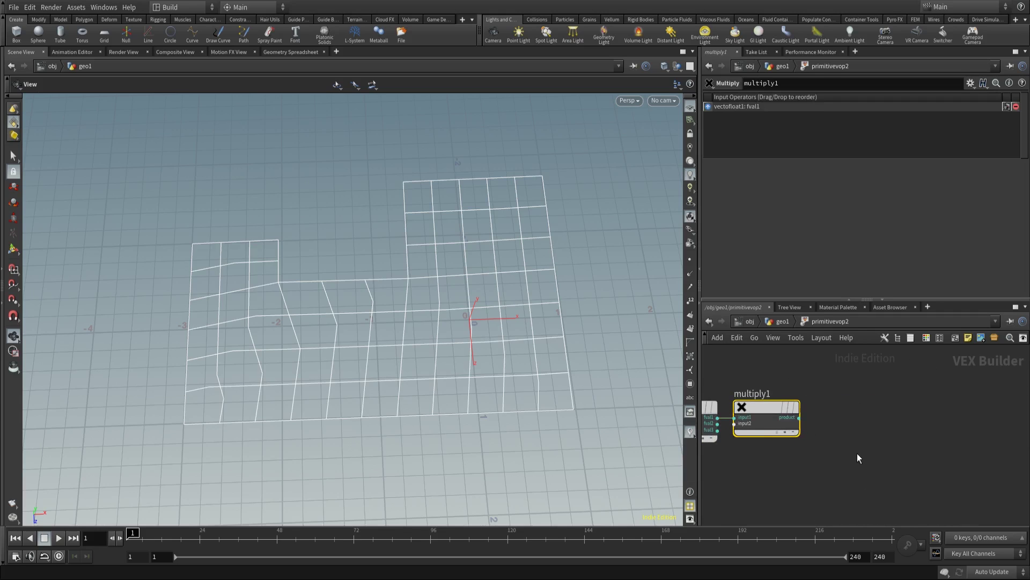
drag(753, 410, 770, 407)
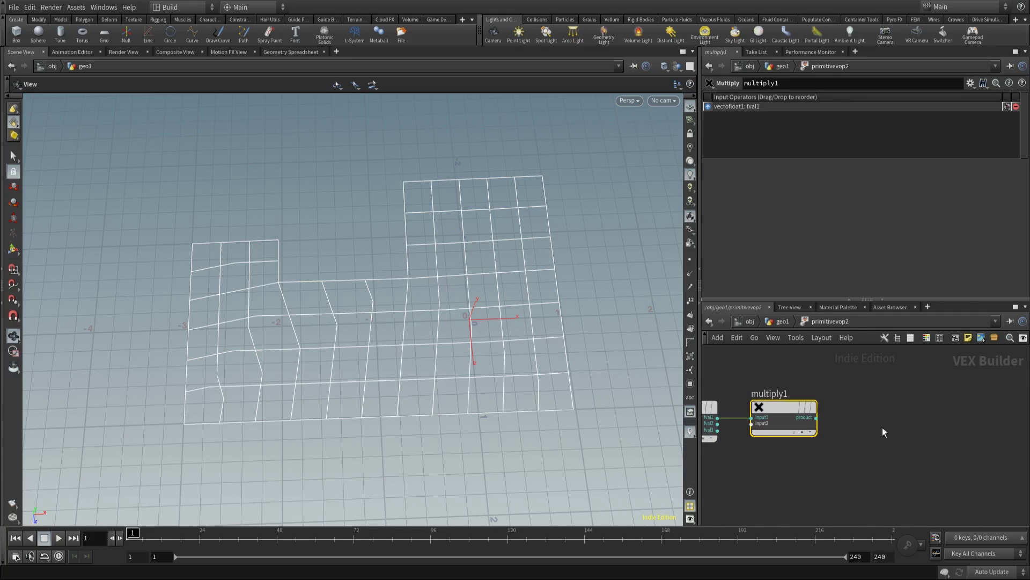
Add a Round to Integer node (rint1) fed by multiply1's product
key(Tab)
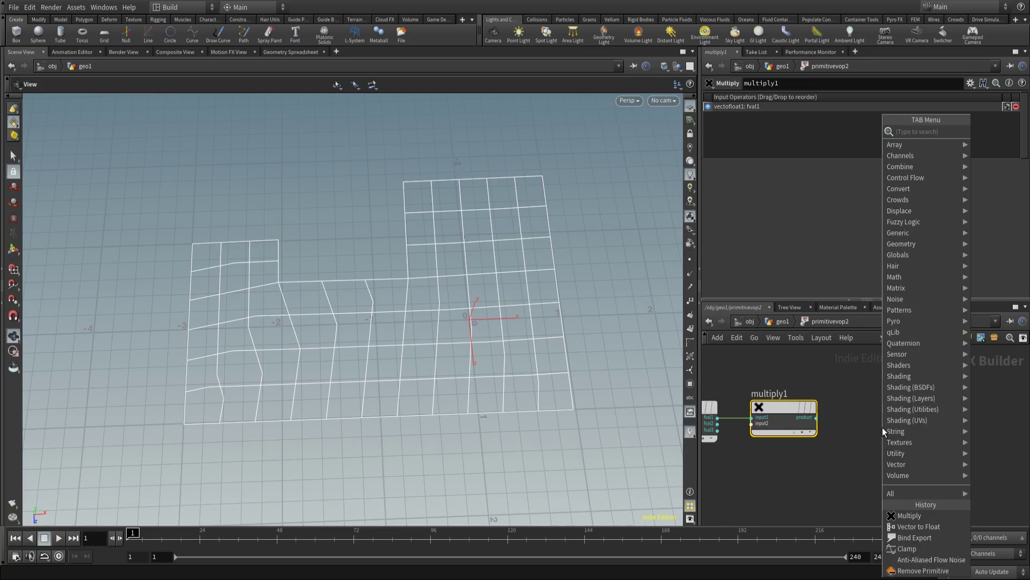
text(rou)
key(Return)
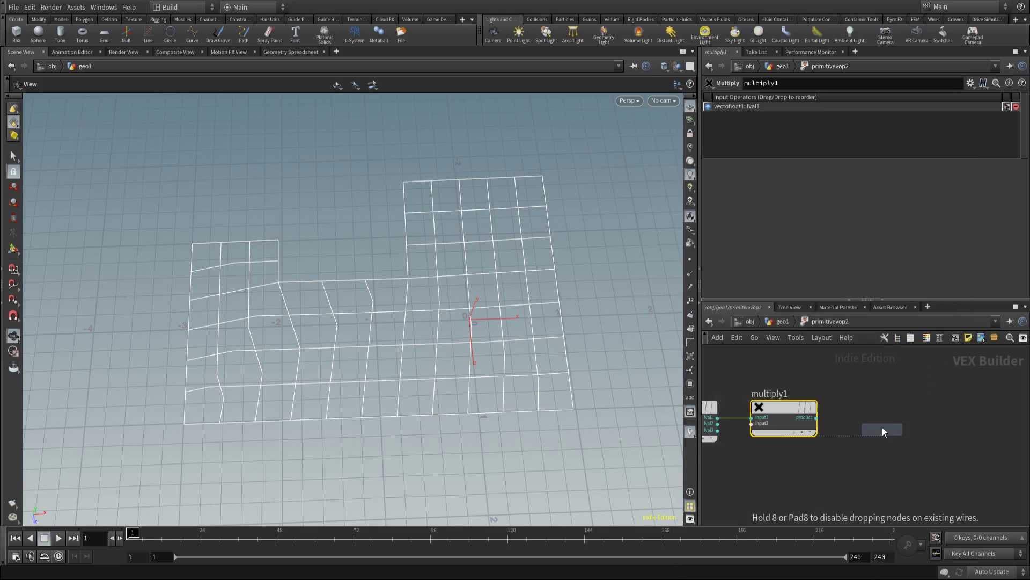
click(882, 427)
drag(816, 417, 859, 432)
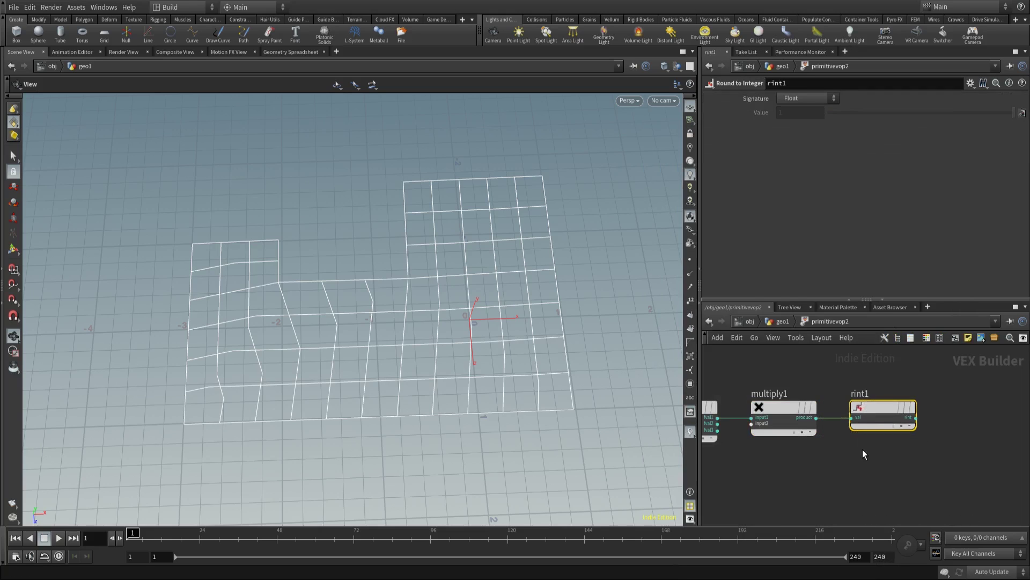
Add a Divide node (divide1) with rint1 connected to its first input
key(Tab)
text(div)
key(Return)
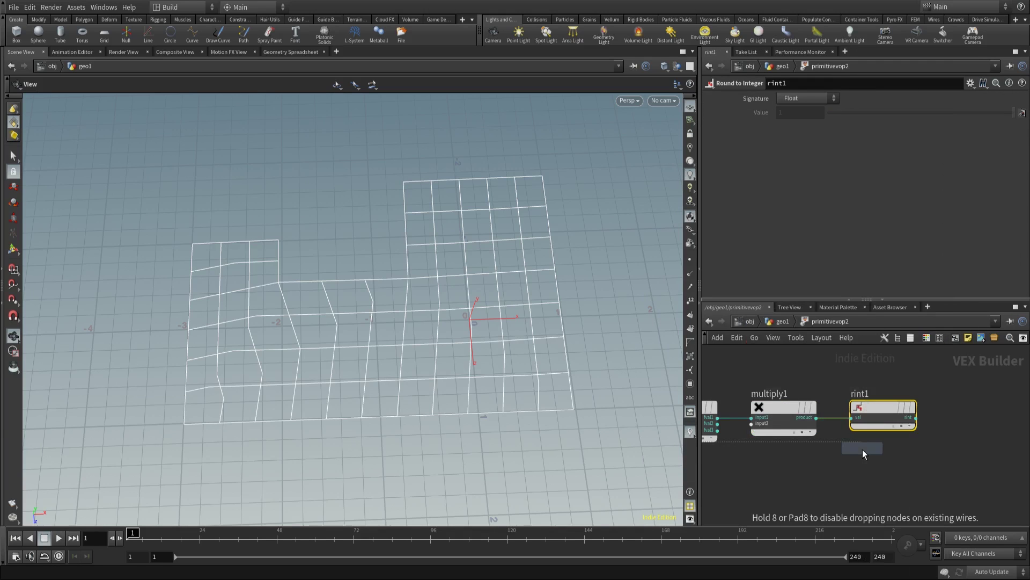
click(980, 417)
click(915, 417)
click(946, 417)
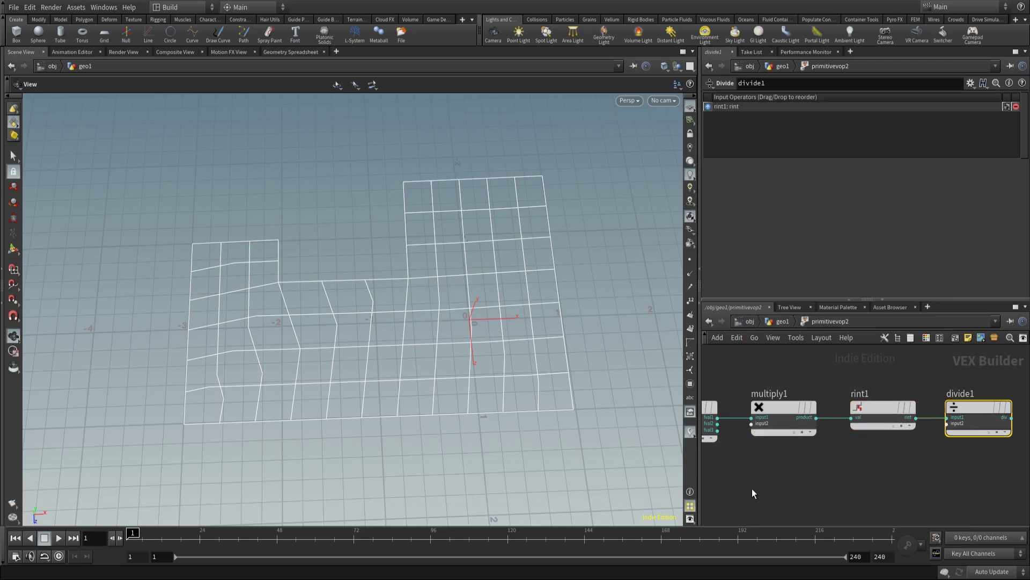
Add a Constant of 1000 and wire it into multiply1's second input
key(Tab)
text(con)
key(Return)
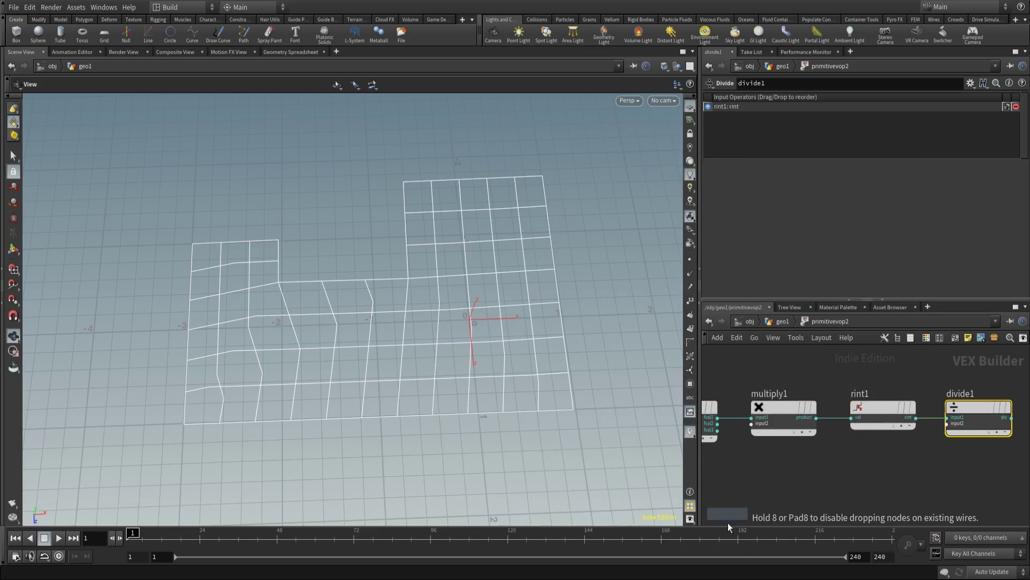
click(738, 481)
click(794, 112)
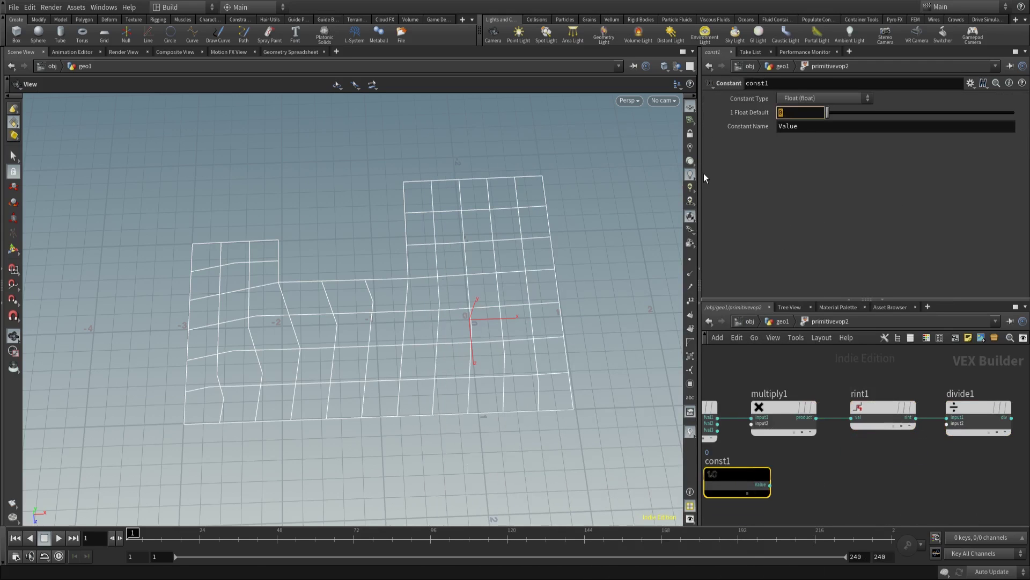
key(Return)
click(752, 423)
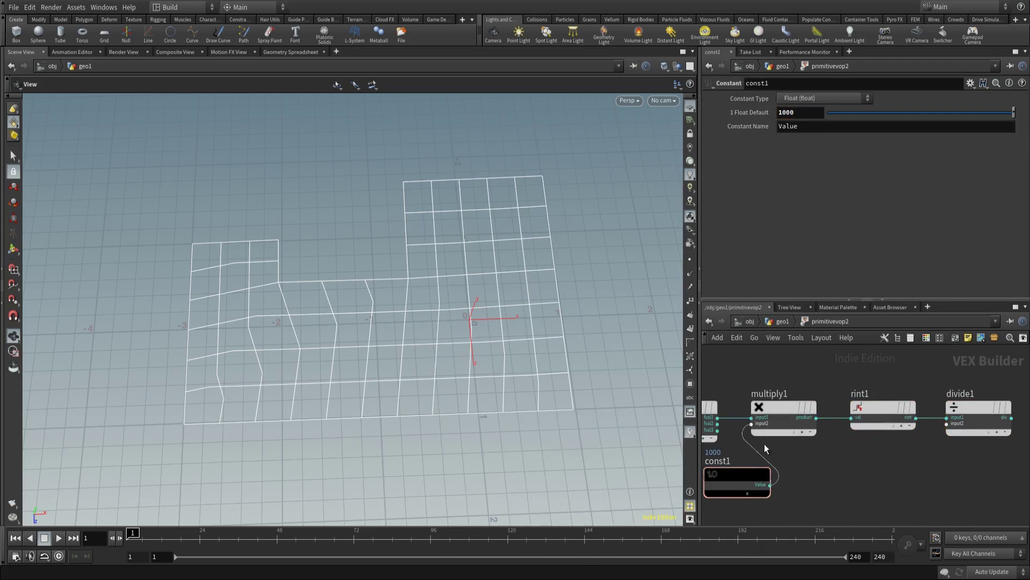
click(771, 484)
click(771, 484)
middle_drag(935, 430, 665, 433)
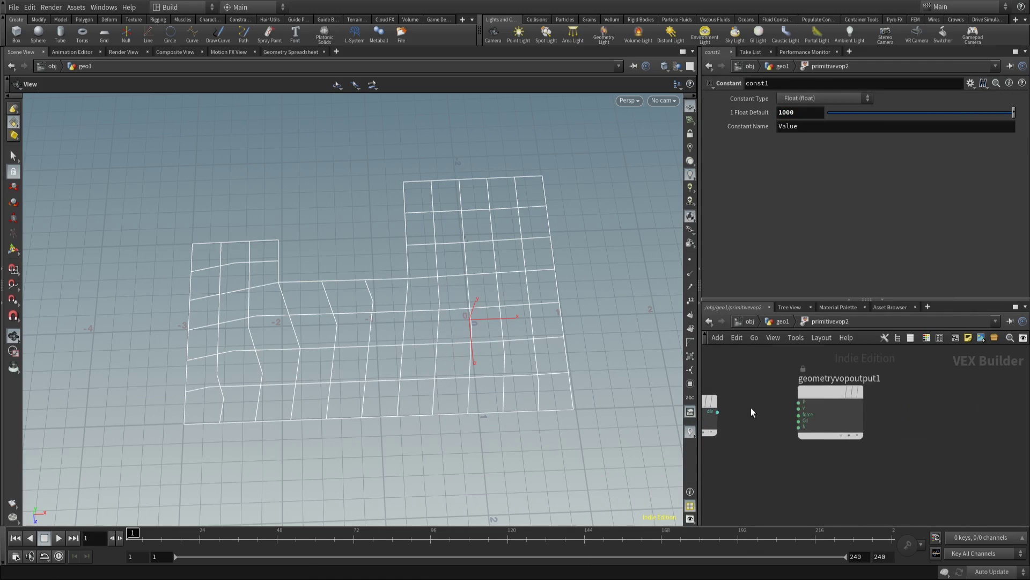
Add a Bind Export node fed by divide1, exporting it as primid
key(Tab)
text(add)
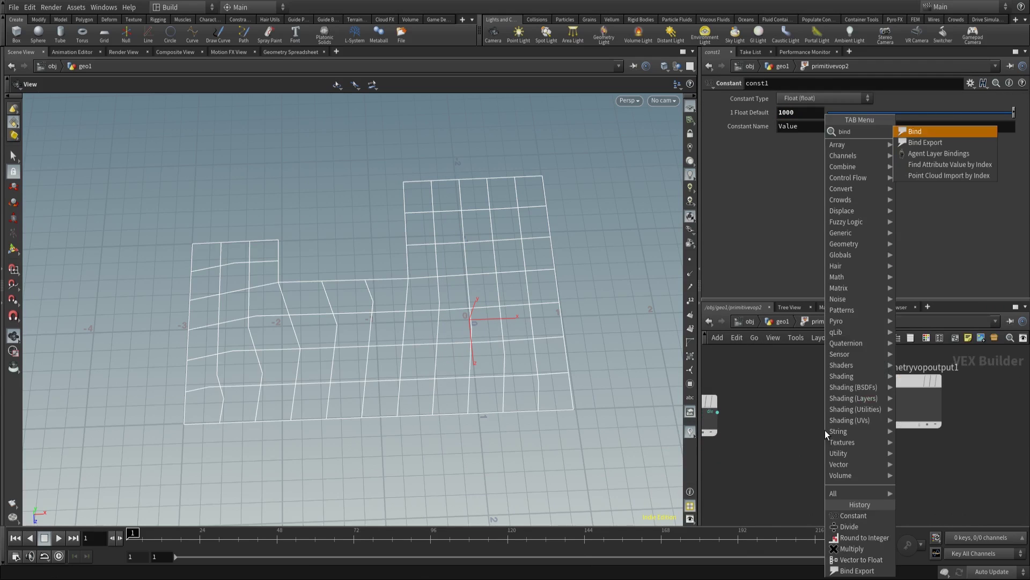
key(Return)
click(825, 434)
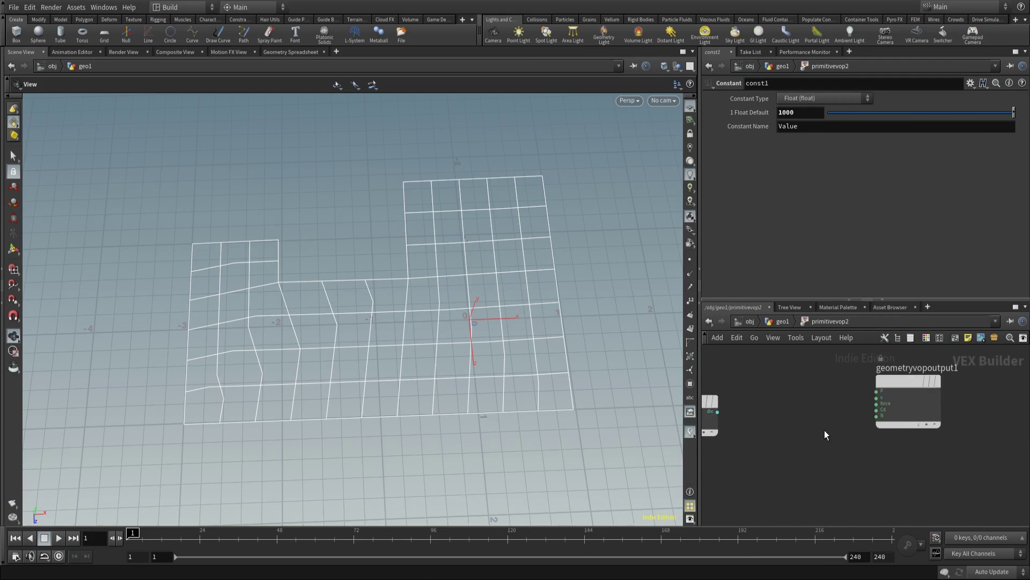
key(Tab)
text(binde)
key(Return)
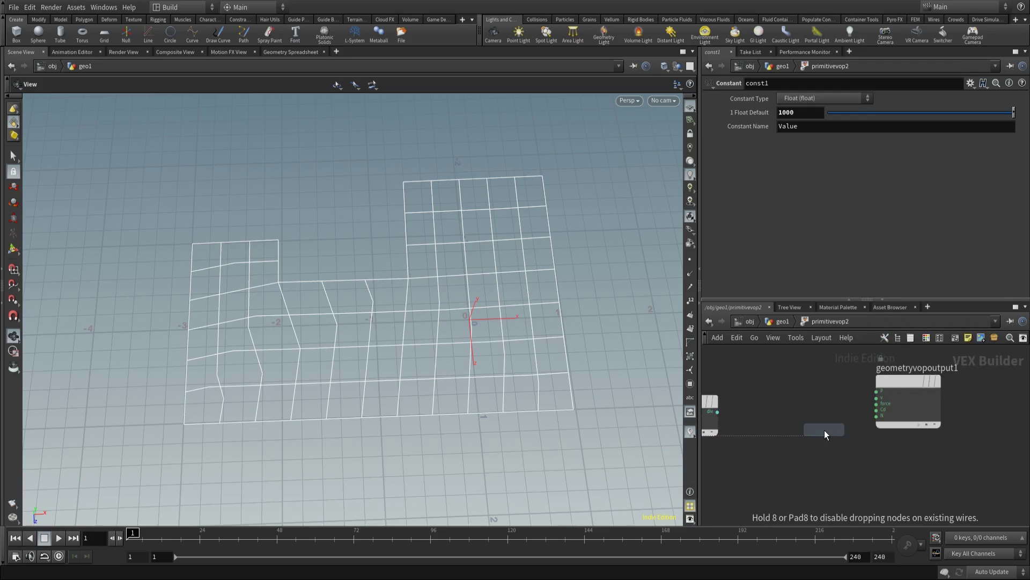
click(814, 431)
drag(753, 416, 789, 402)
click(824, 99)
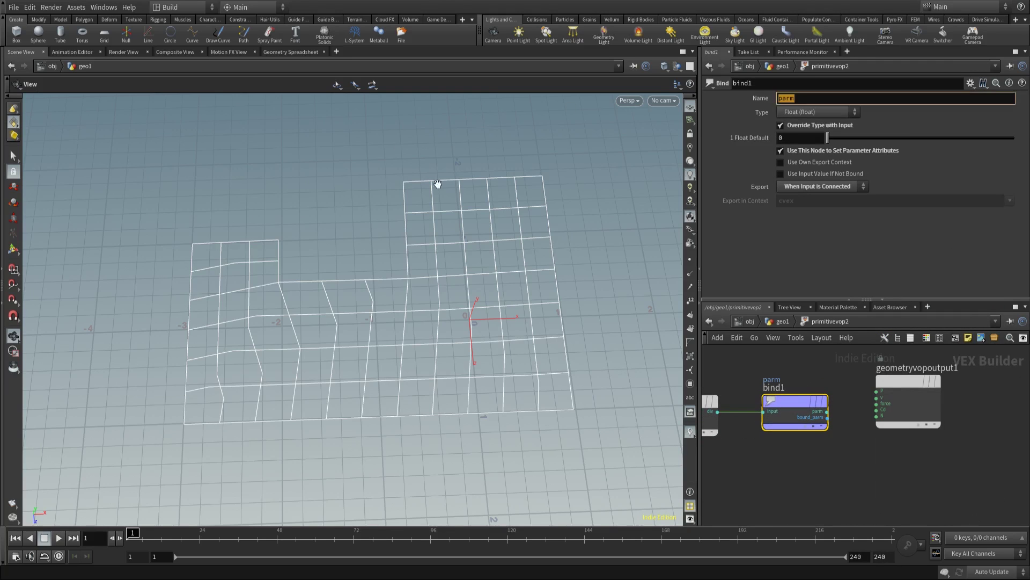
text(primid)
key(Return)
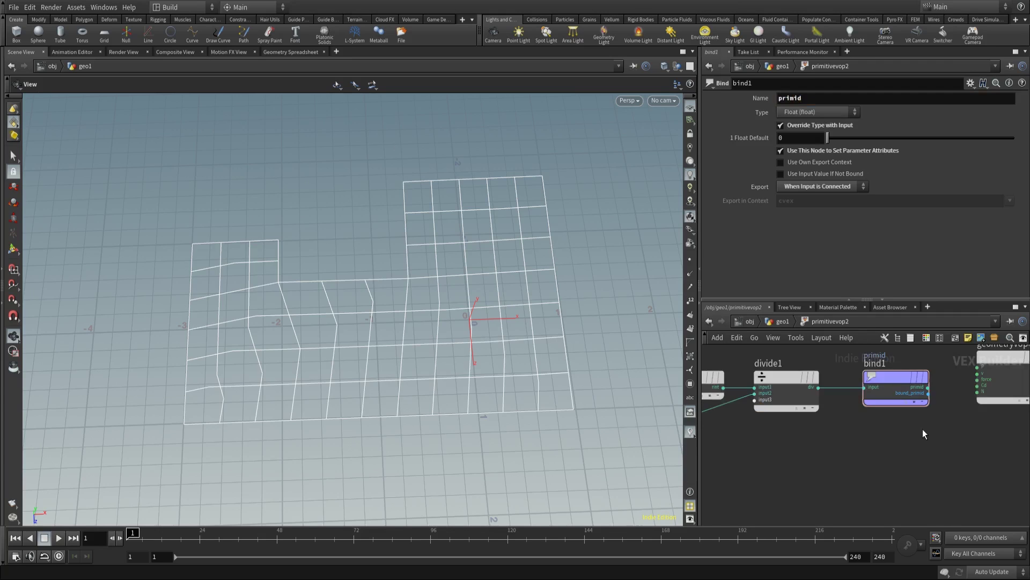
Back in geo1, add add2 and sort3 nodes and wire primitivevop2 into add2
click(783, 322)
key(Tab)
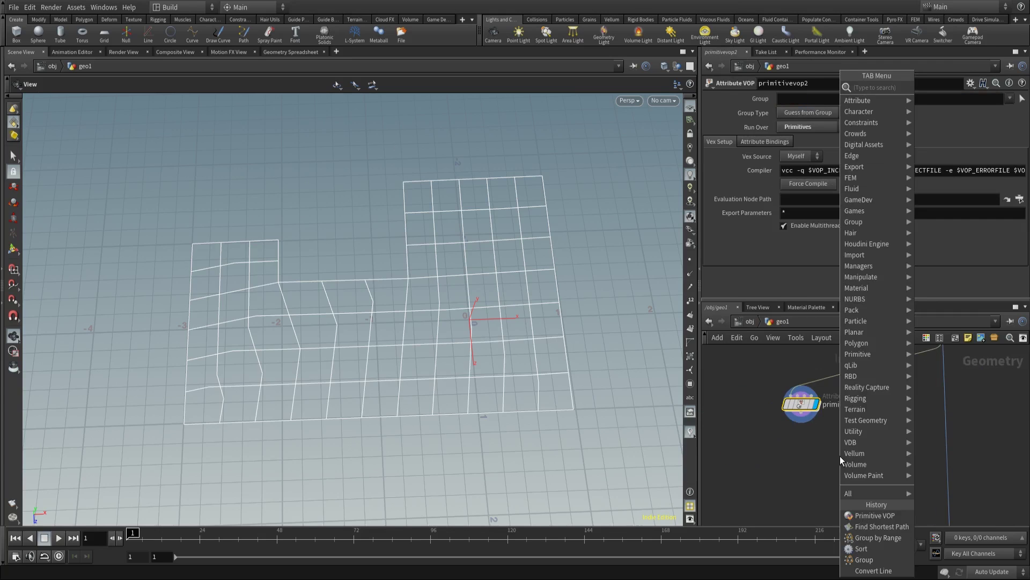
text(add)
click(766, 86)
click(774, 466)
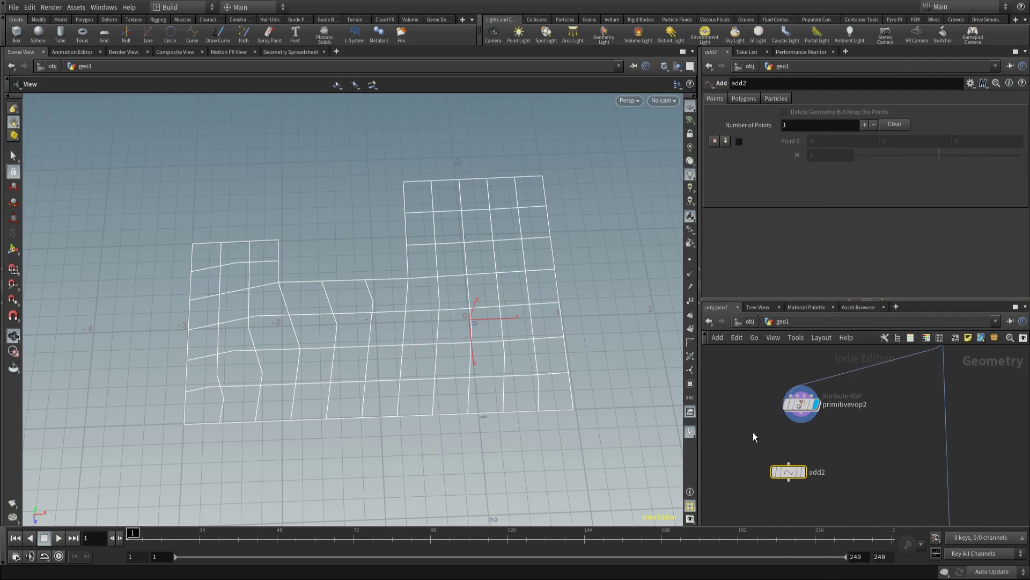
key(Tab)
text(sort)
key(Return)
click(750, 430)
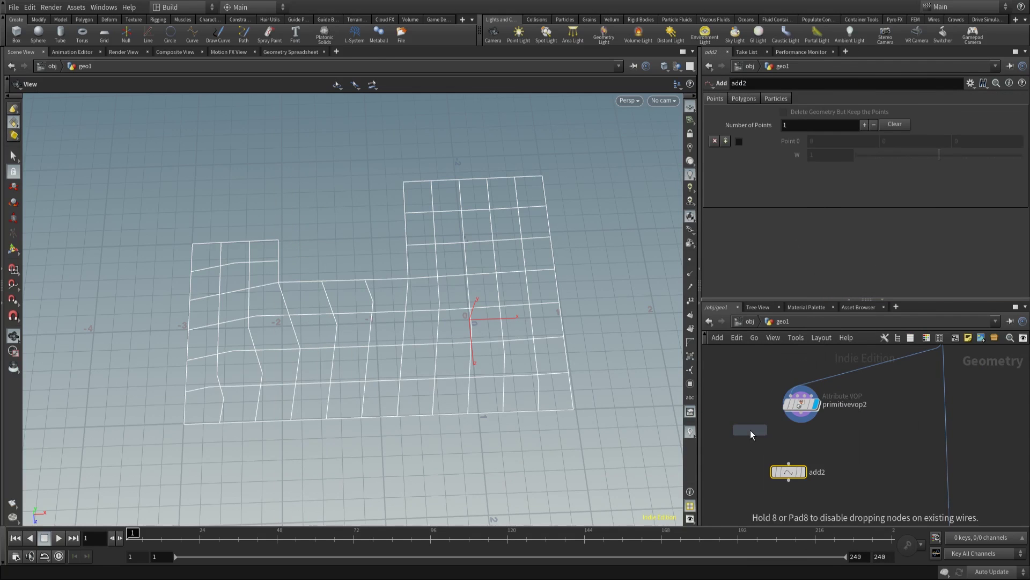
click(804, 420)
click(788, 464)
drag(788, 472, 801, 483)
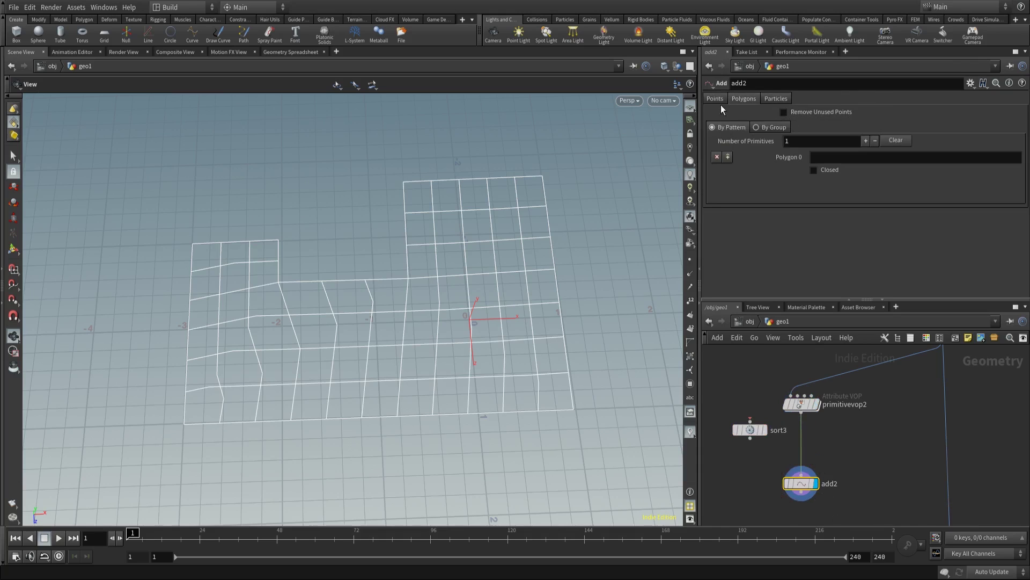
Set add2's Polygons to By Group, grouped By Attribute with Attribute Name primid
click(783, 112)
click(746, 99)
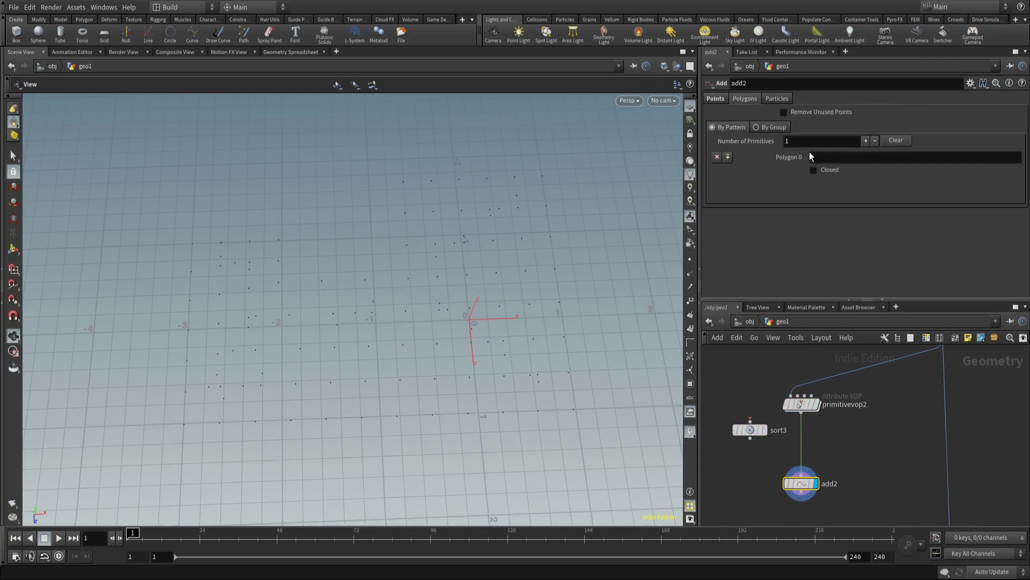
click(757, 128)
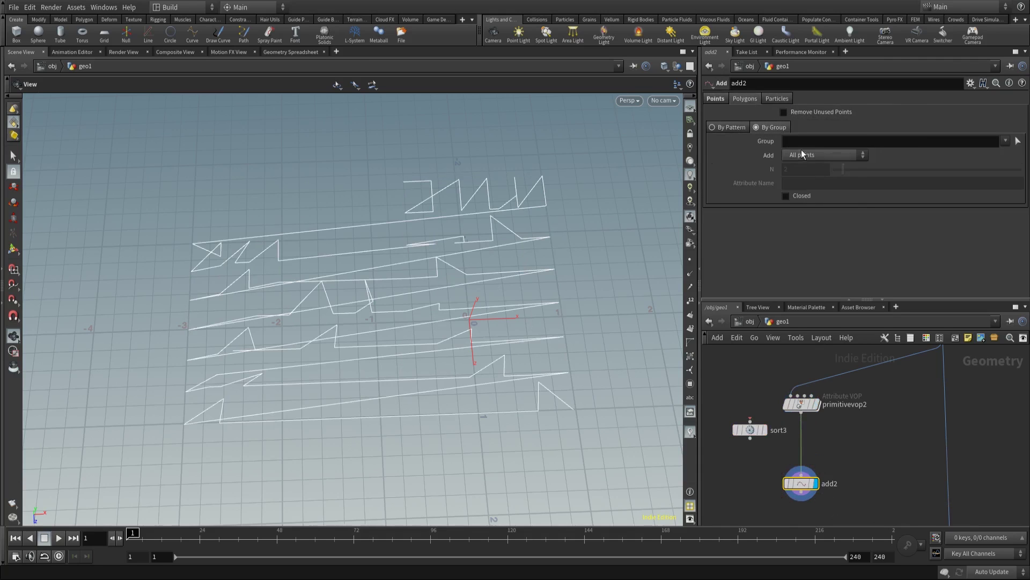
click(801, 154)
click(814, 208)
click(798, 184)
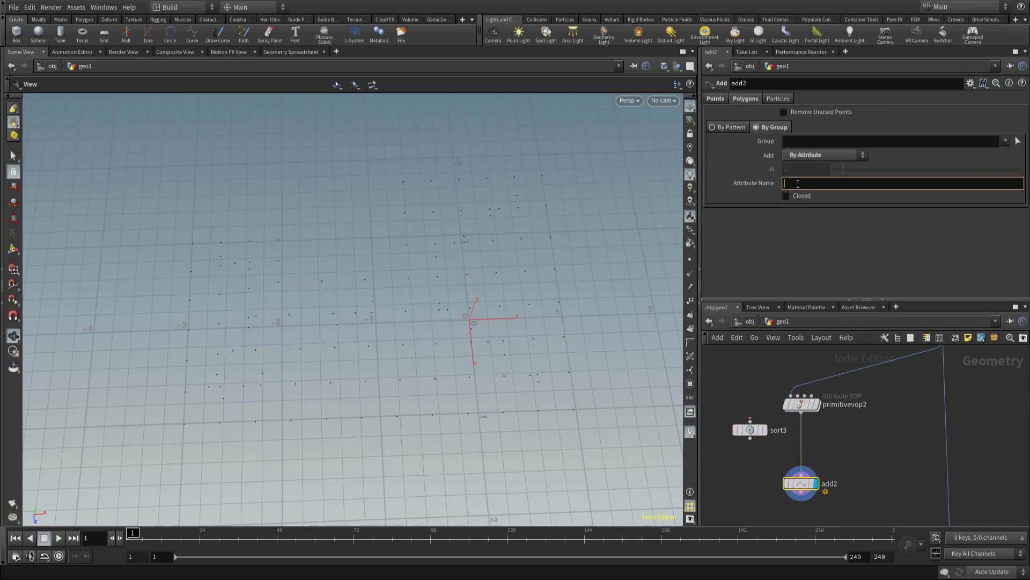
text(primid)
key(Return)
Check inside the primitive VOP, return to geo1, and begin renaming the node
double_click(800, 405)
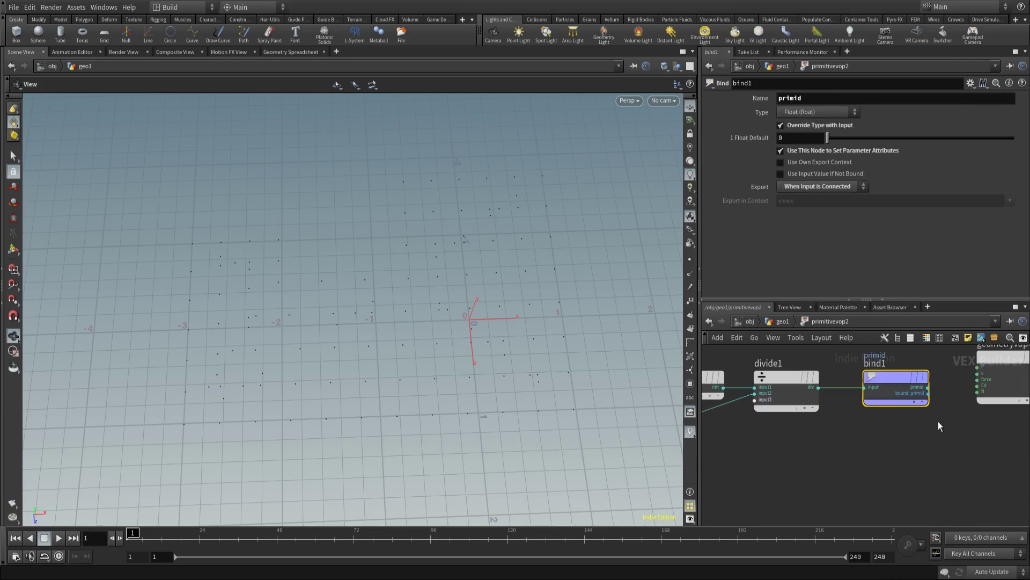
click(781, 321)
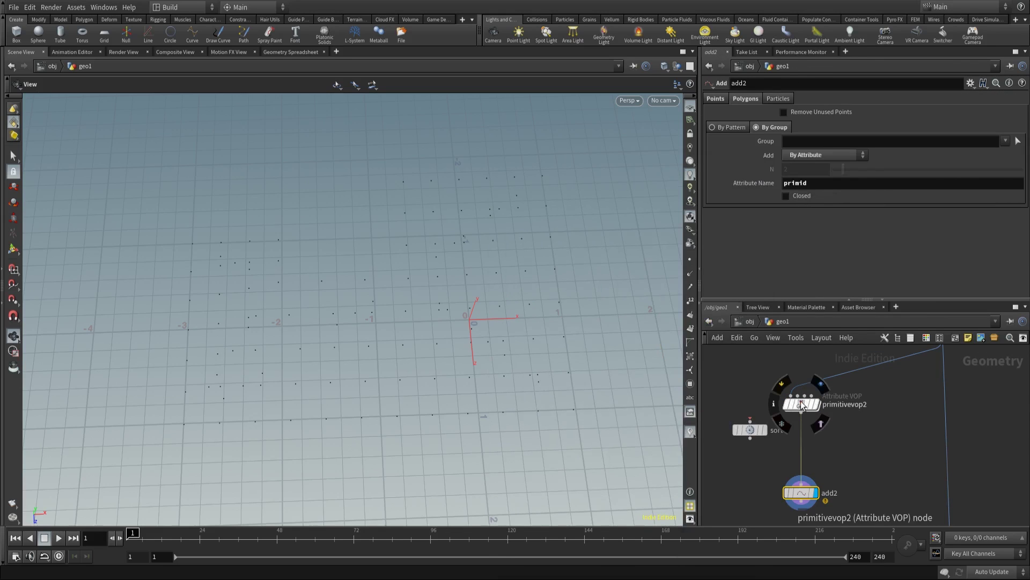
click(814, 405)
double_click(829, 404)
Name the VOP pointvop and set Run Over to Points
text(po)
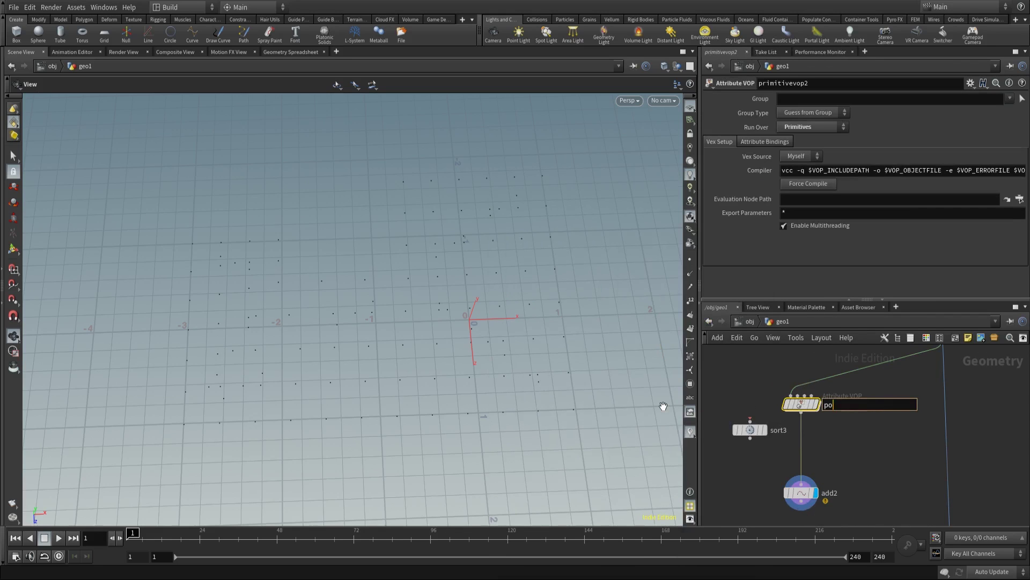
text(intvop)
key(Return)
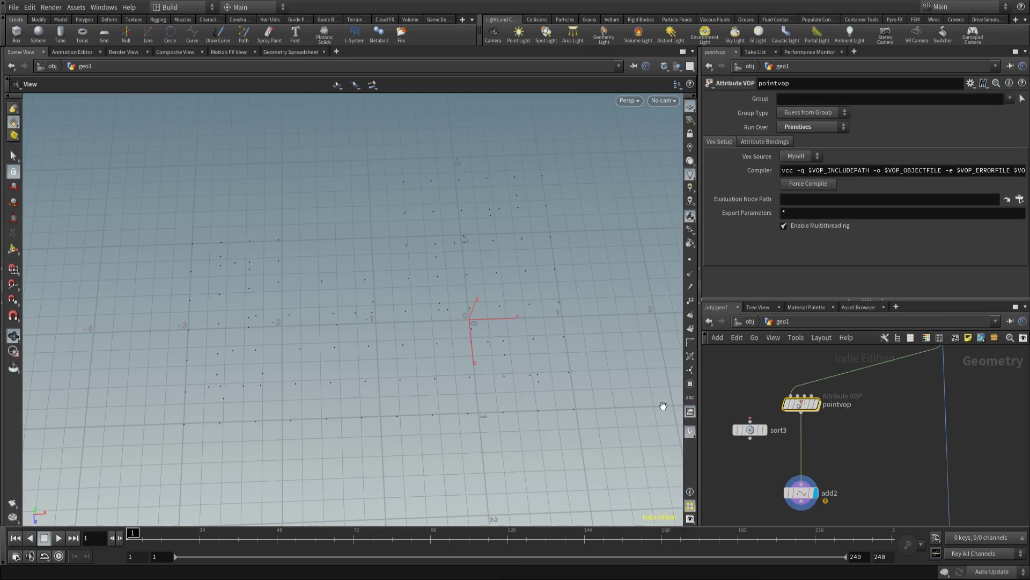
click(805, 127)
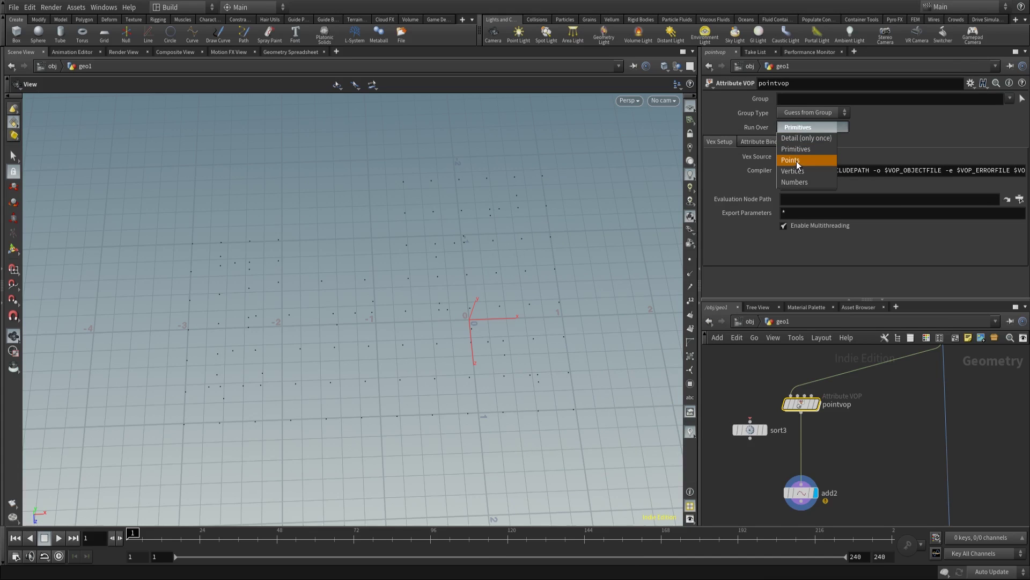
click(796, 161)
Preview the convertline2, pointvop and add2 outputs in the viewport
key(h)
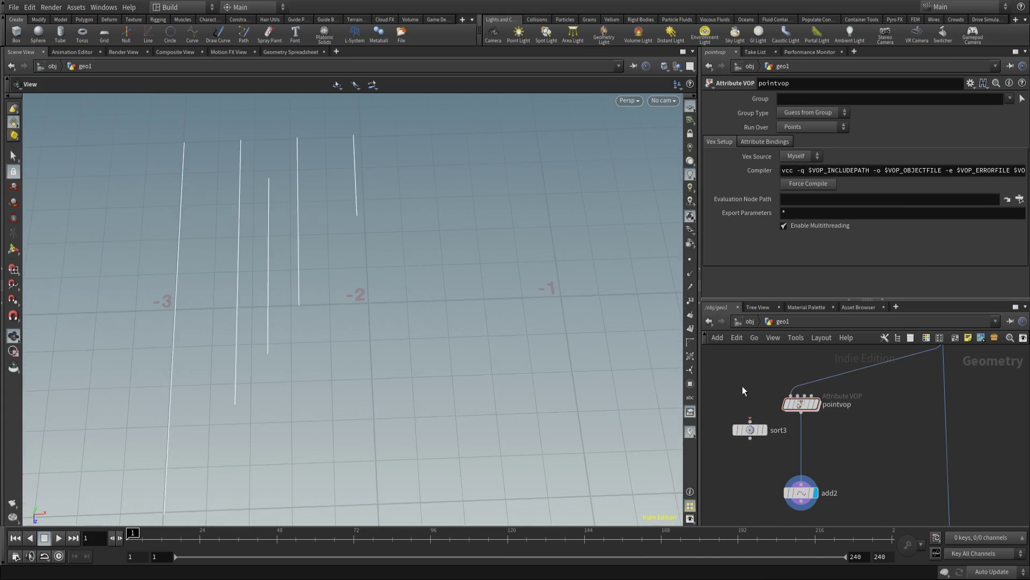
middle_drag(777, 387, 703, 474)
click(883, 416)
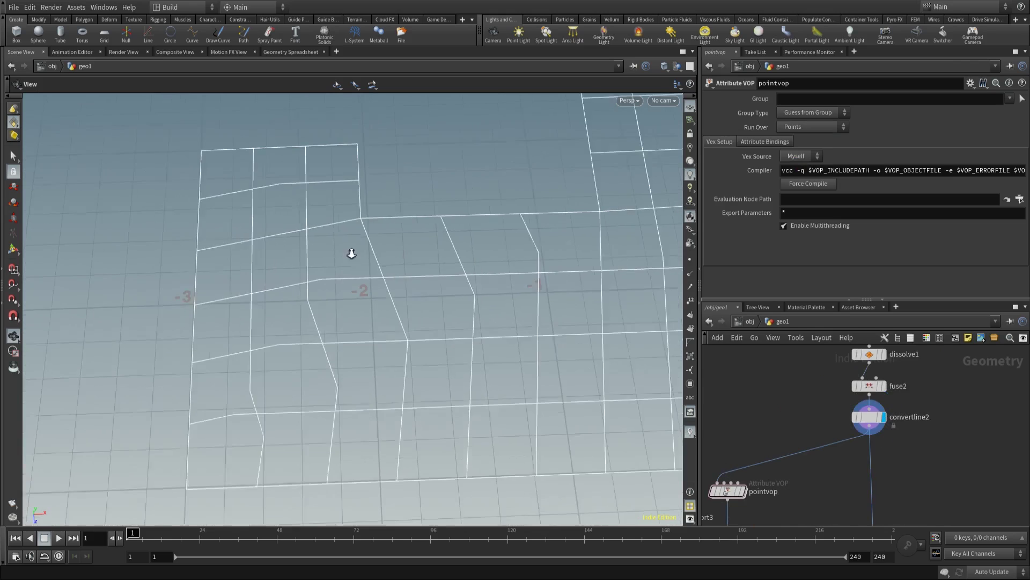
middle_drag(391, 246, 557, 335)
middle_drag(745, 492, 765, 427)
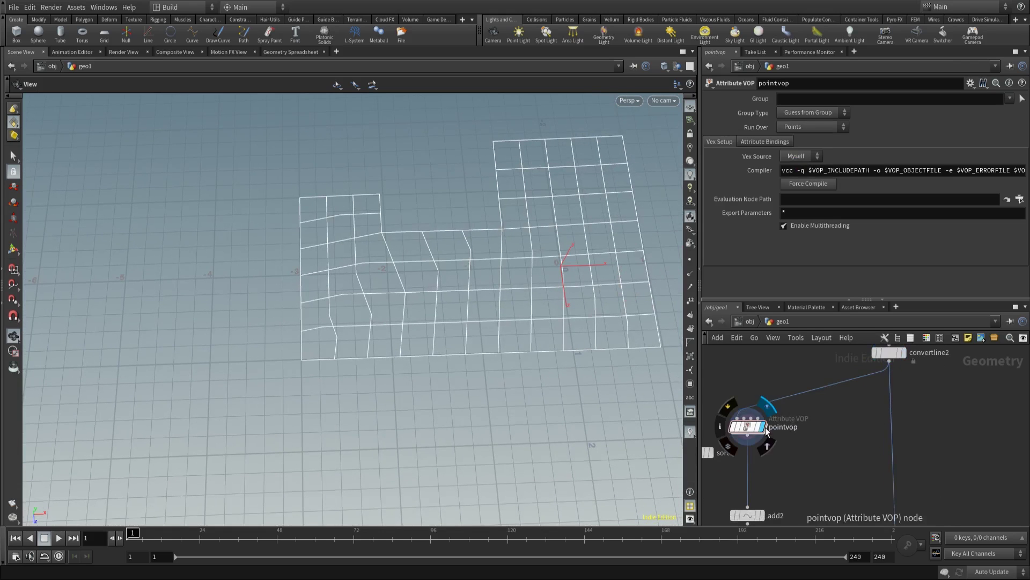
click(762, 427)
middle_drag(751, 462, 749, 434)
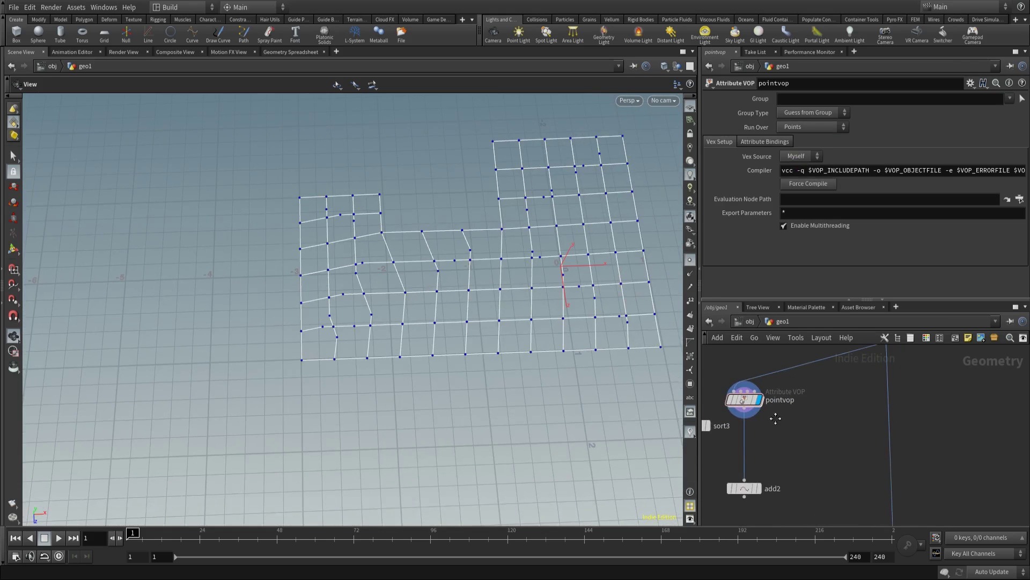
click(759, 488)
middle_drag(391, 227, 312, 255)
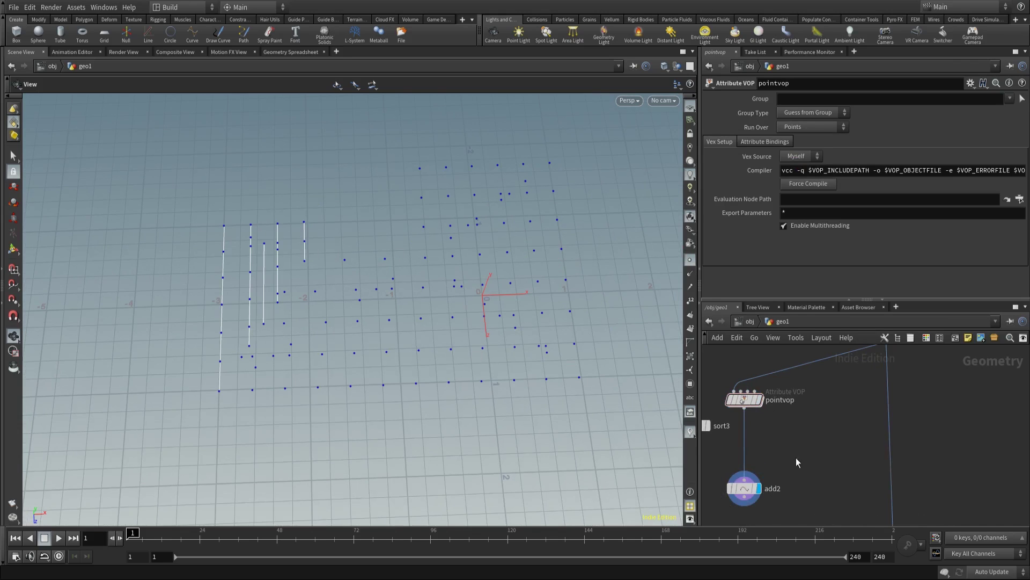
middle_drag(796, 462, 814, 446)
click(762, 471)
middle_drag(806, 333, 826, 501)
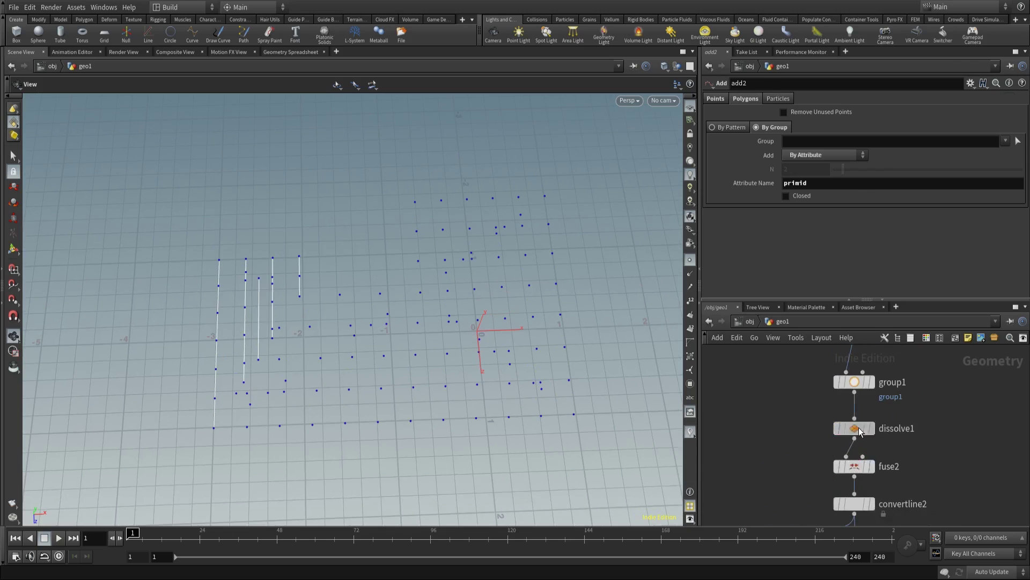
Enable Remove Inline Points on dissolve1
click(854, 428)
scroll(865, 438, down, 3)
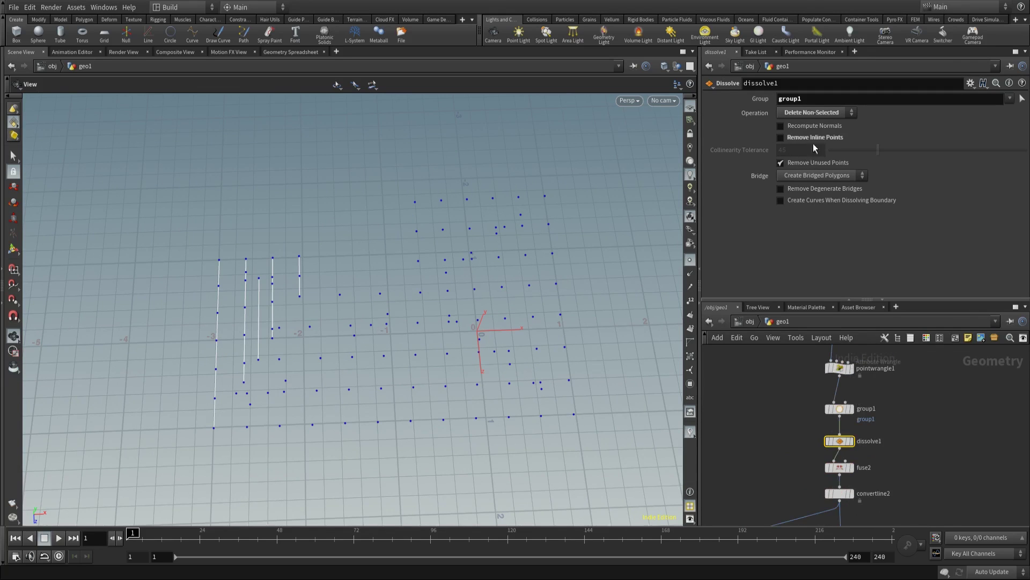
click(780, 138)
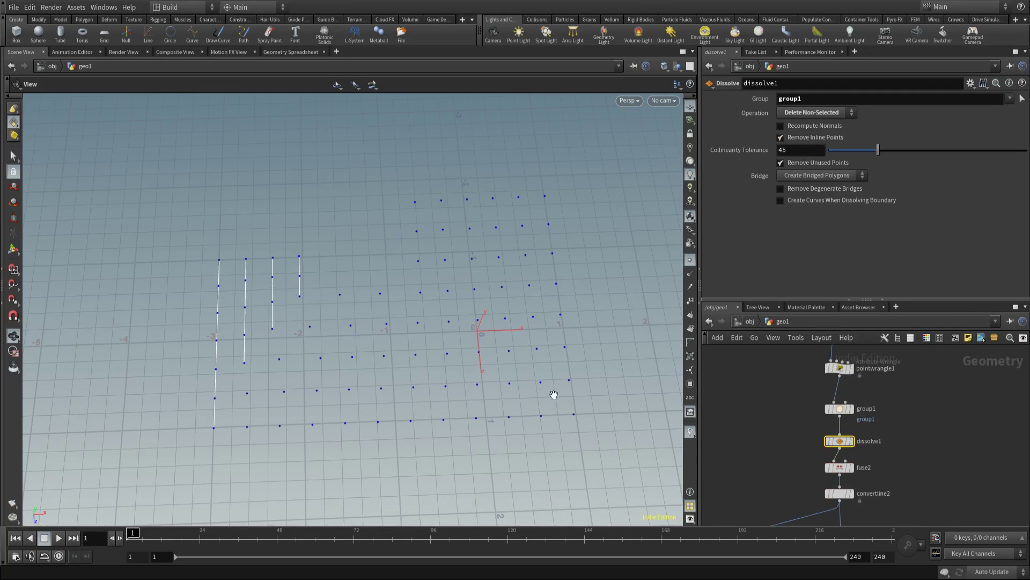
scroll(755, 461, up, 3)
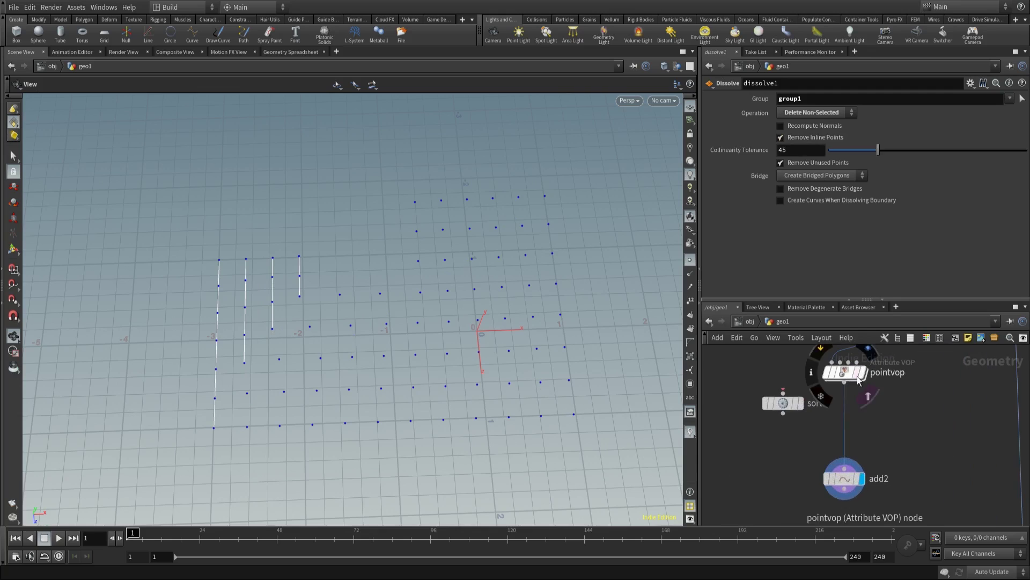
click(844, 478)
Set sort3's Point Sort to By Z and insert it between pointvop and add2
click(751, 420)
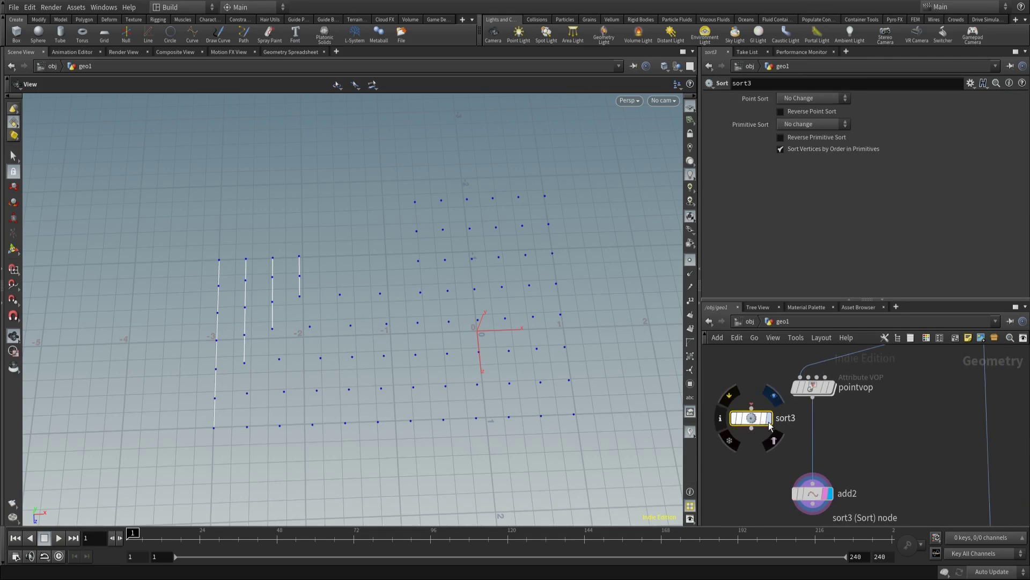
drag(751, 420, 760, 441)
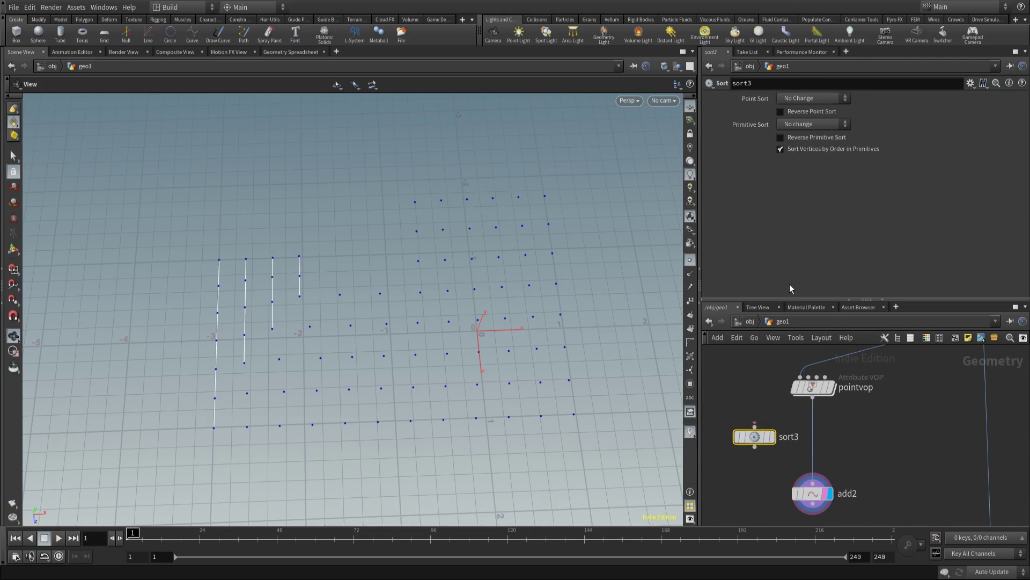
click(791, 98)
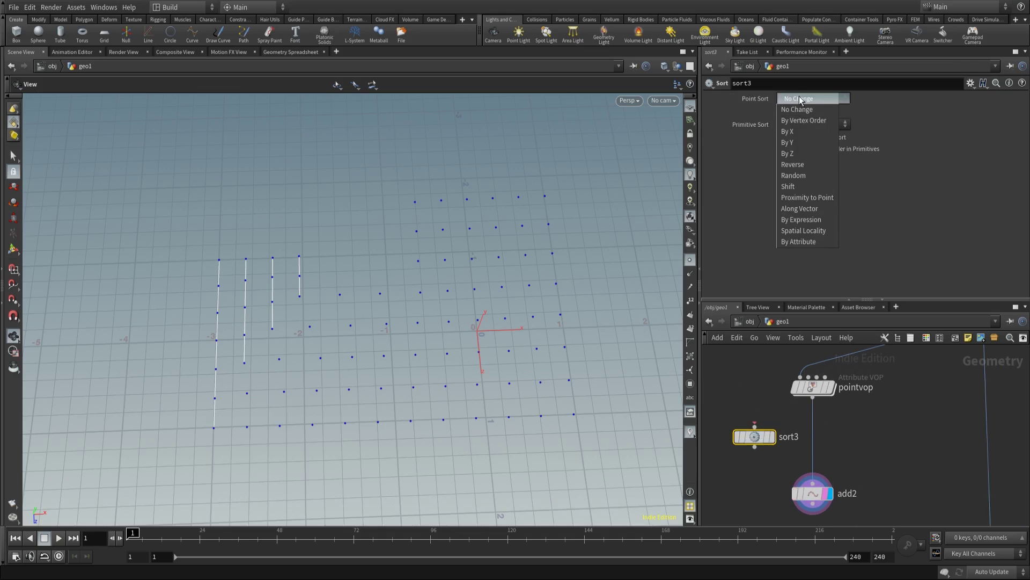
click(798, 149)
drag(754, 436, 810, 434)
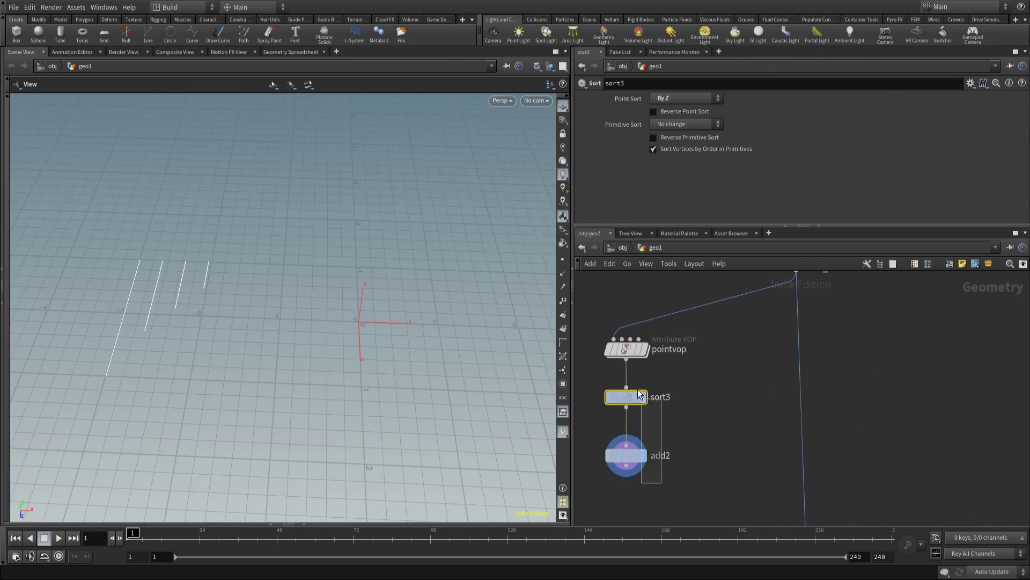
Detach pointwrangle1 from the chain and park it beside pointvop
drag(655, 446, 590, 327)
middle_drag(607, 289, 698, 515)
click(668, 305)
scroll(714, 408, down, 3)
scroll(743, 395, up, 3)
mouse_move(743, 395)
mouse_down()
mouse_move(710, 385)
mouse_move(756, 378)
mouse_move(665, 427)
mouse_up()
middle_drag(666, 426, 788, 290)
drag(788, 291, 646, 447)
middle_drag(646, 447, 706, 301)
drag(706, 302, 651, 370)
middle_drag(817, 398, 771, 363)
Compare pointvop's grid with add2's parallel vertical lines in the viewport
click(769, 349)
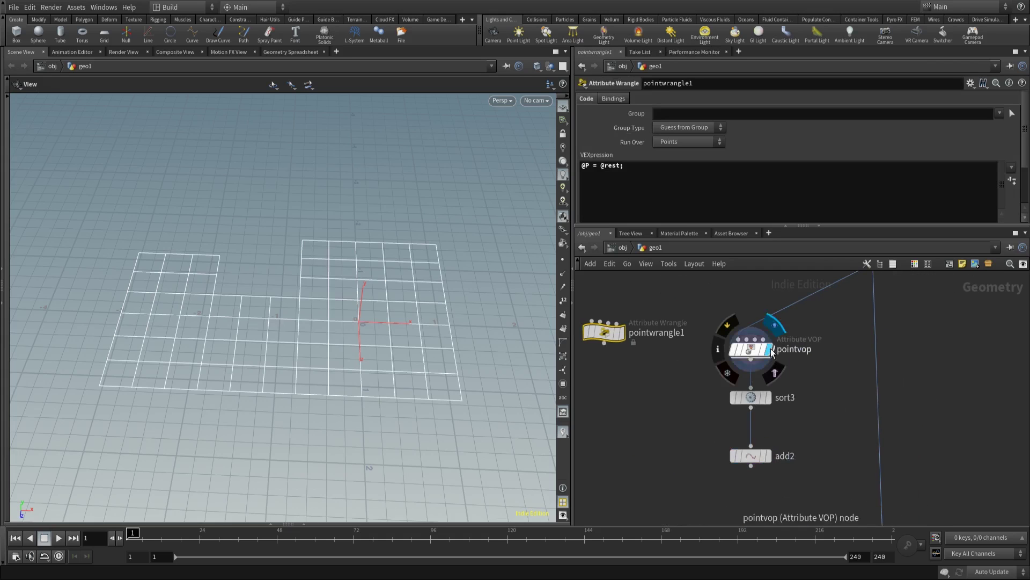
drag(395, 352, 345, 228)
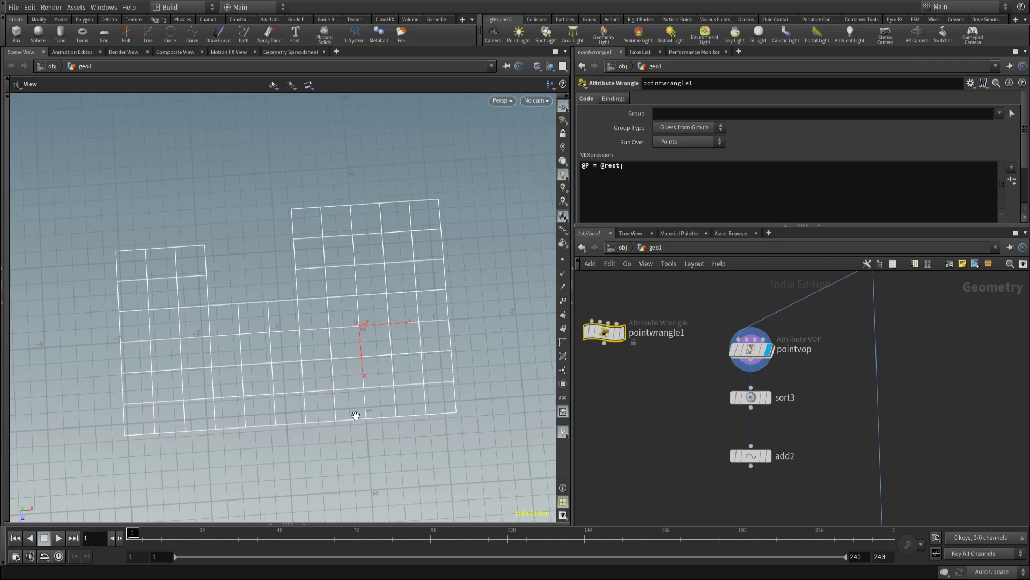
click(769, 456)
drag(231, 301, 227, 295)
middle_drag(676, 432, 665, 409)
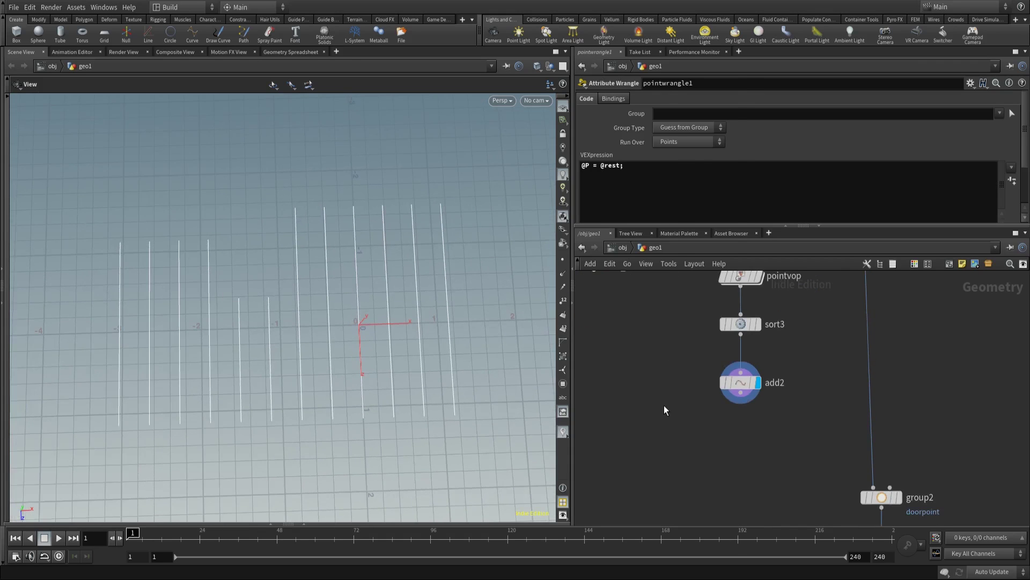
key(Tab)
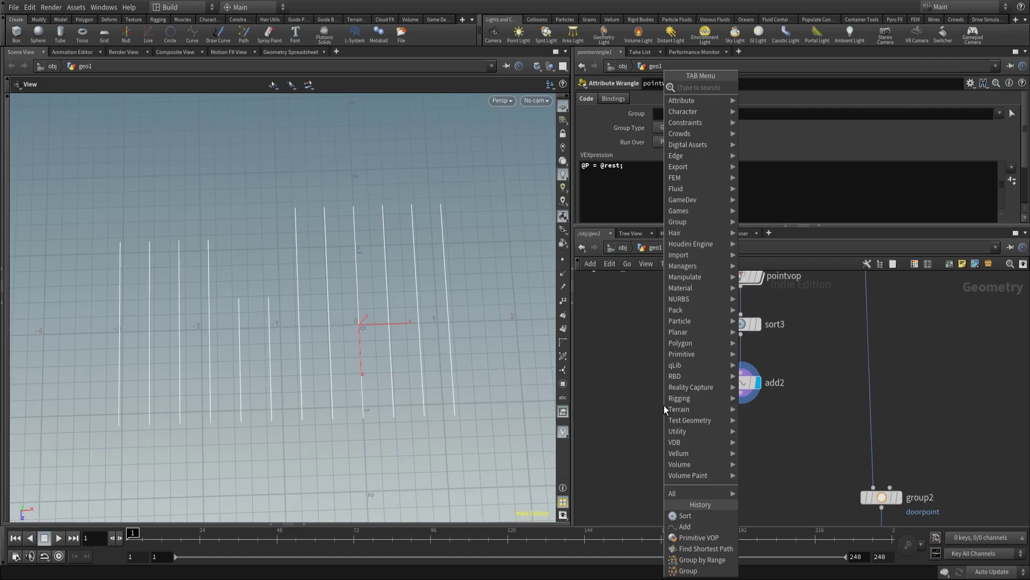
Add grouprange2 under add2 and display it, grouping every second primitive
text(group)
key(BackSpace)
key(BackSpace)
key(BackSpace)
text(range)
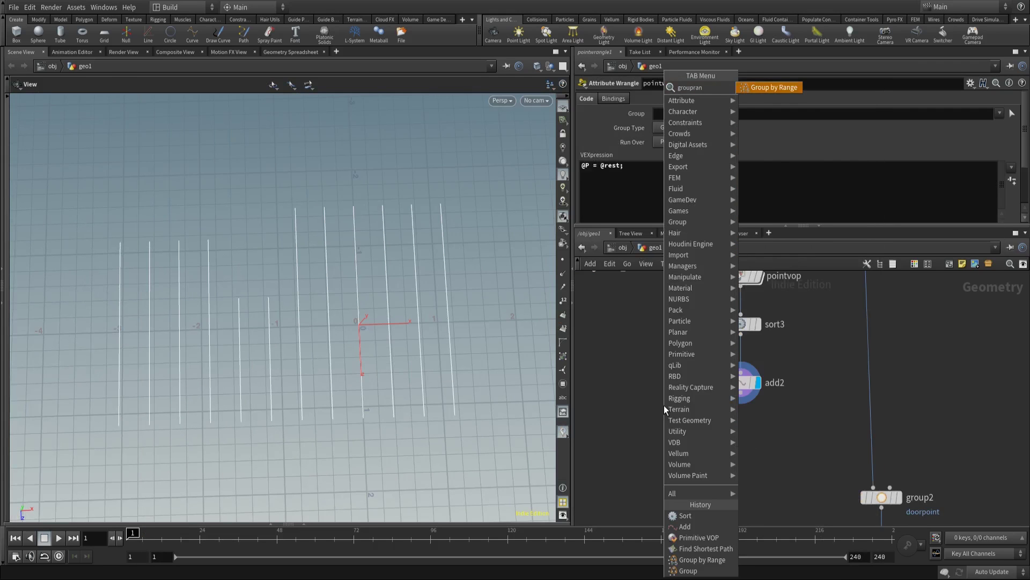
key(Return)
click(741, 435)
click(741, 425)
click(741, 393)
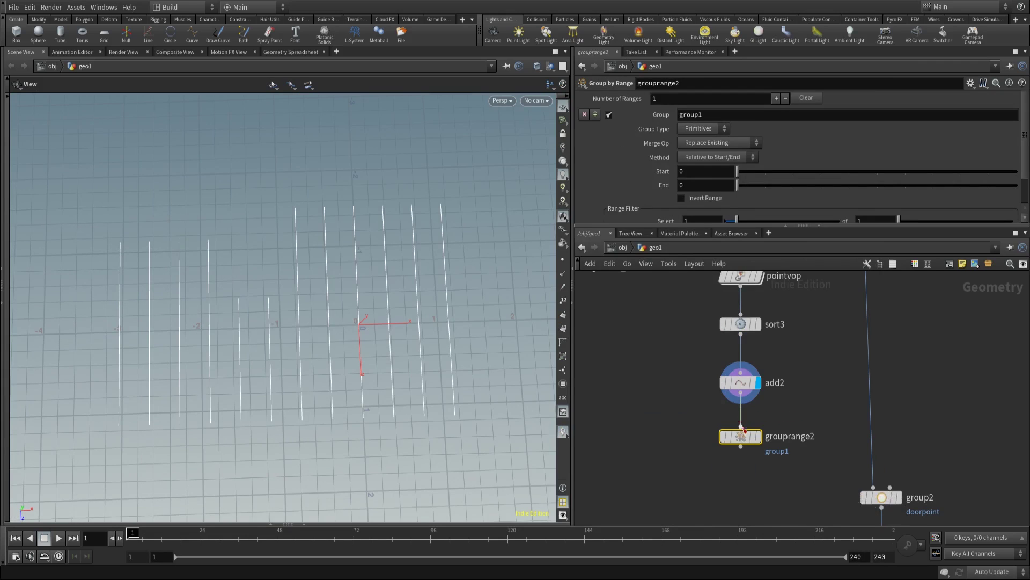
click(758, 436)
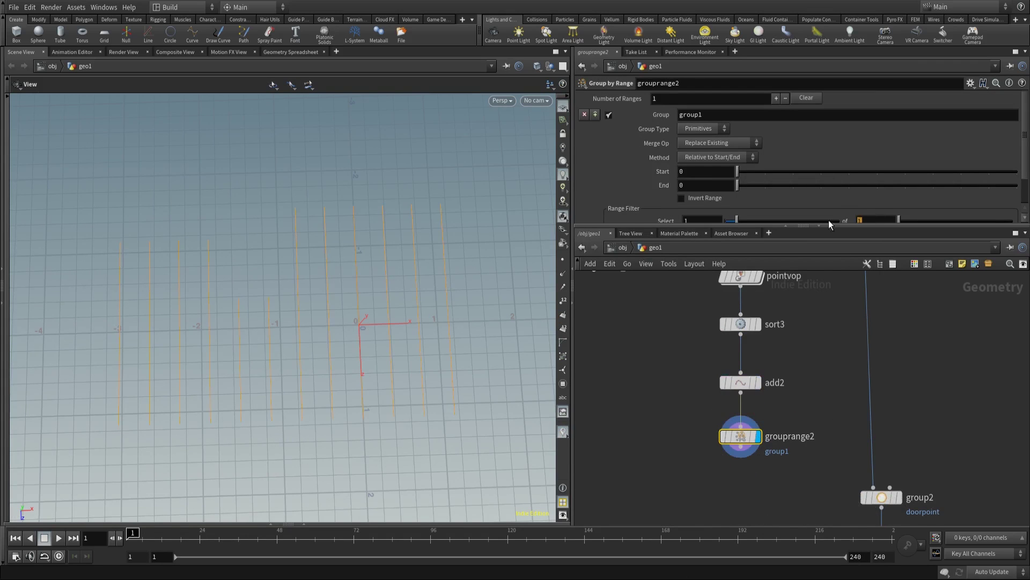
text(2)
key(Return)
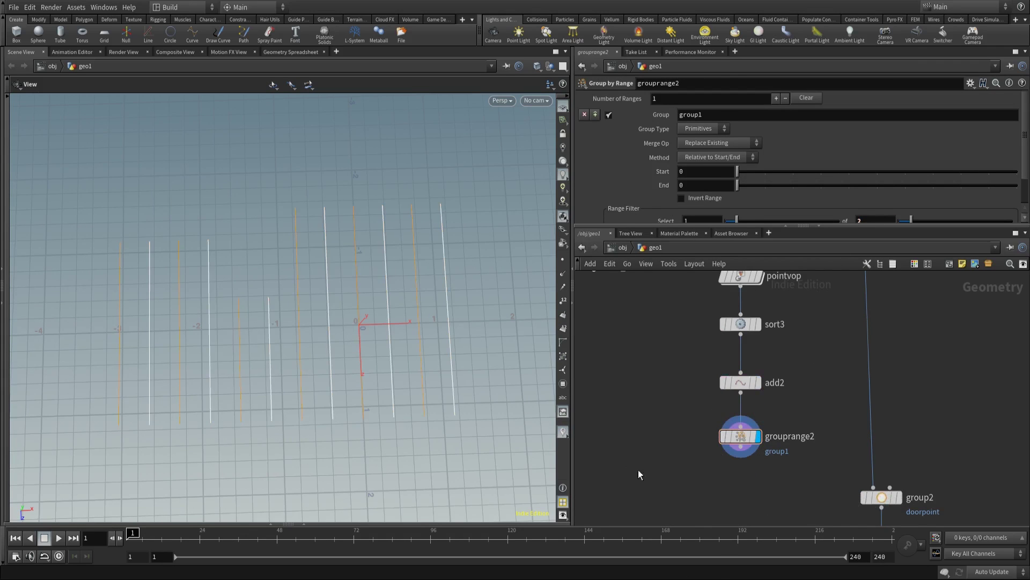
Add blast1 below grouprange2 and name grouprange2's group deleteme
key(Tab)
click(646, 466)
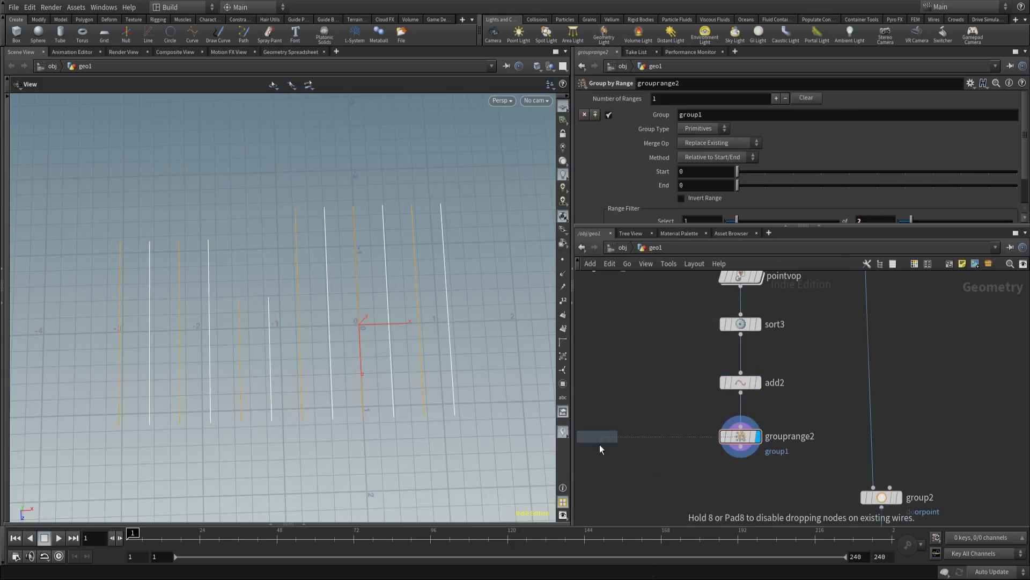
click(735, 487)
click(740, 436)
drag(714, 114, 425, 131)
text(de)
key(Return)
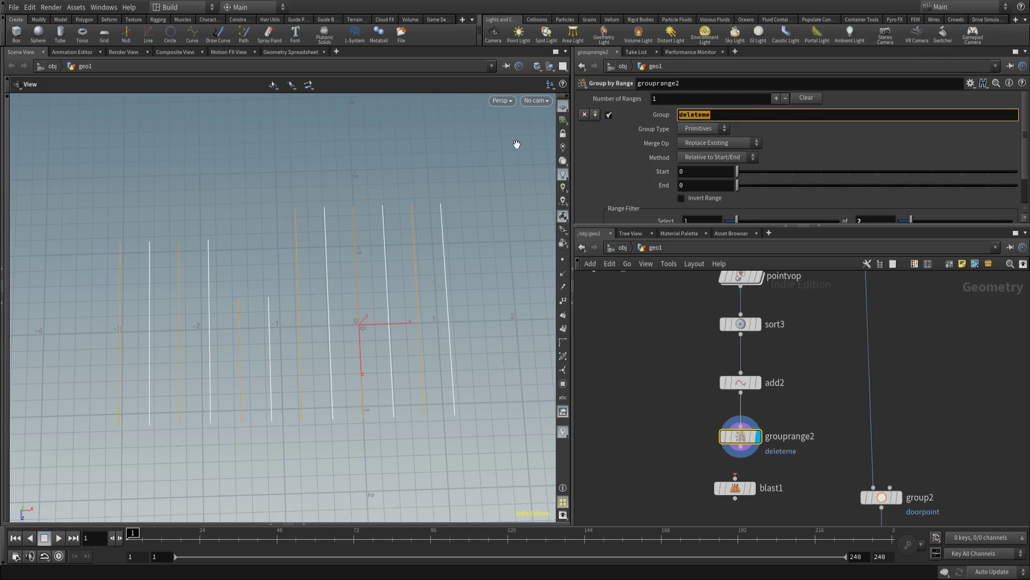
Wire grouprange2 into blast1, set it to delete the deleteme group, and display it
click(735, 476)
click(740, 455)
click(736, 487)
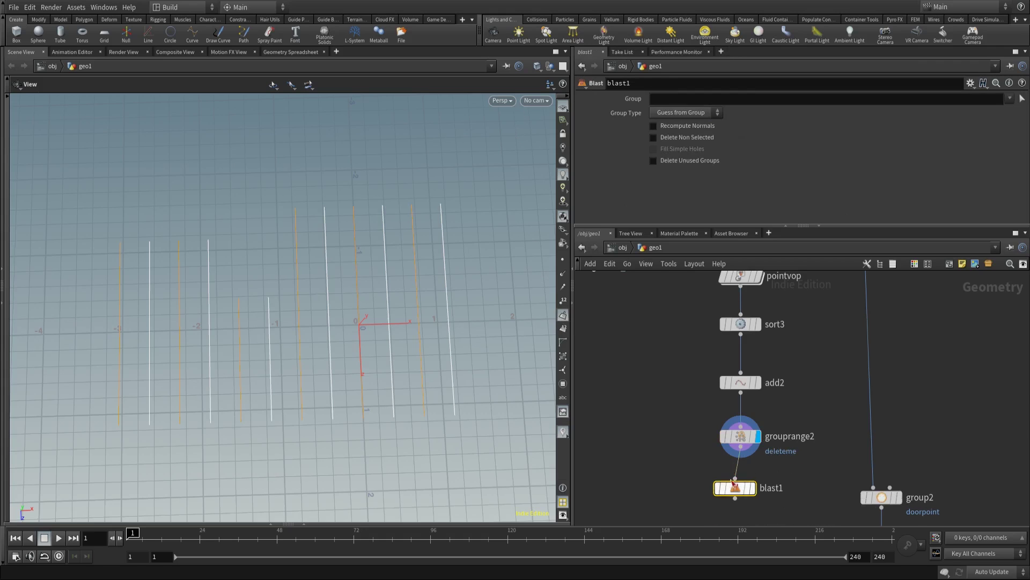
click(684, 100)
text(deleteme)
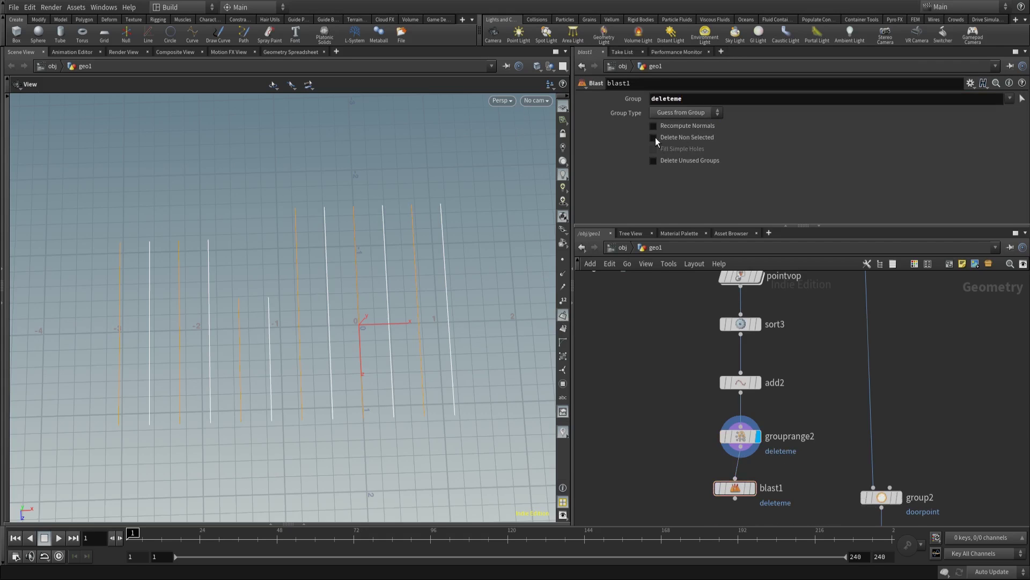
click(754, 487)
Select and copy the five-node chain from pointvop to blast1
drag(731, 488, 731, 476)
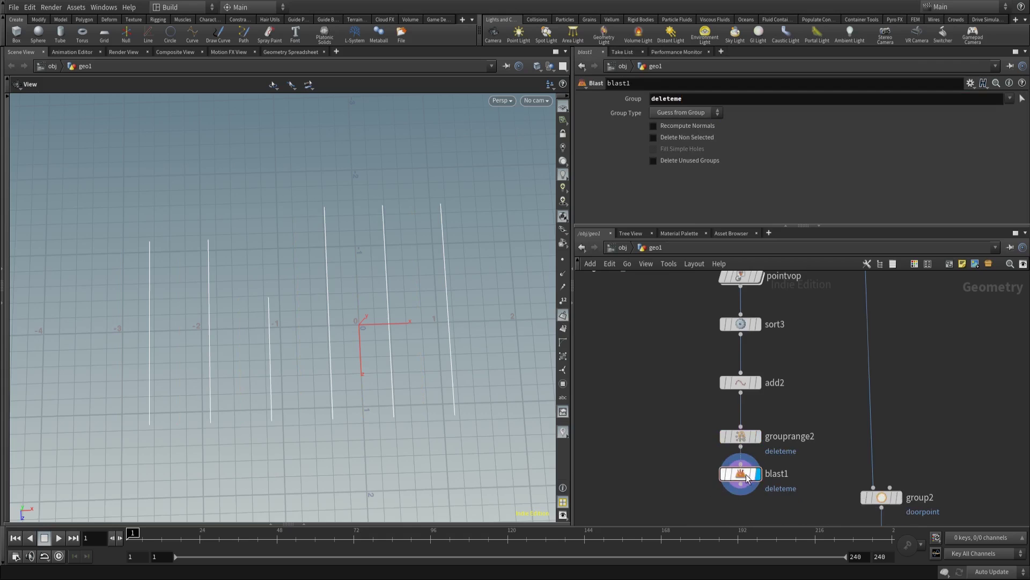
scroll(695, 407, down, 2)
scroll(695, 406, down, 3)
drag(725, 391, 739, 349)
key(ctrl+c)
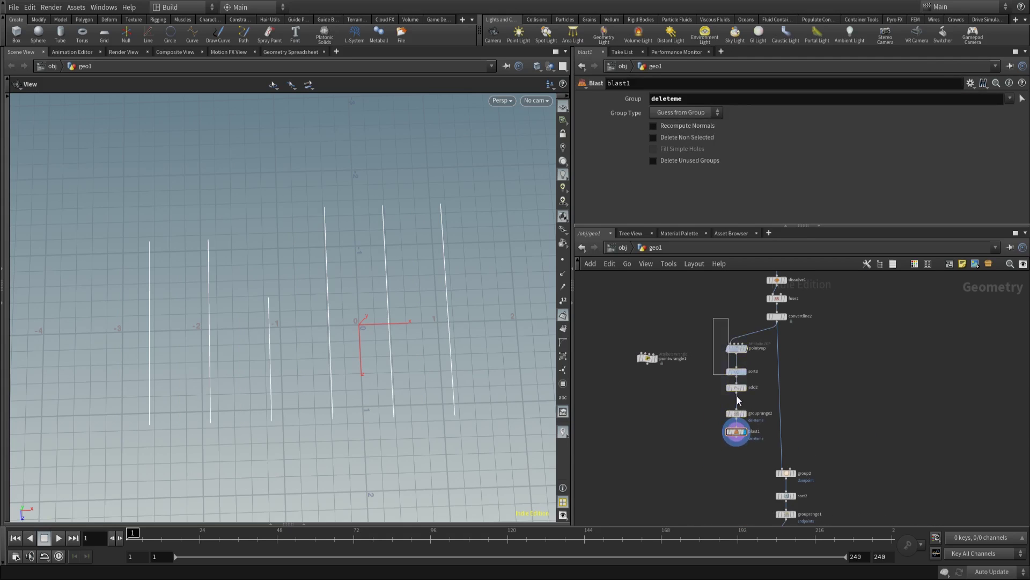
Paste the copied chain, feed convertline2 into pointvop1, and move pointwrangle1 aside
key(ctrl+v)
drag(753, 384, 686, 350)
scroll(703, 352, up, 3)
click(733, 371)
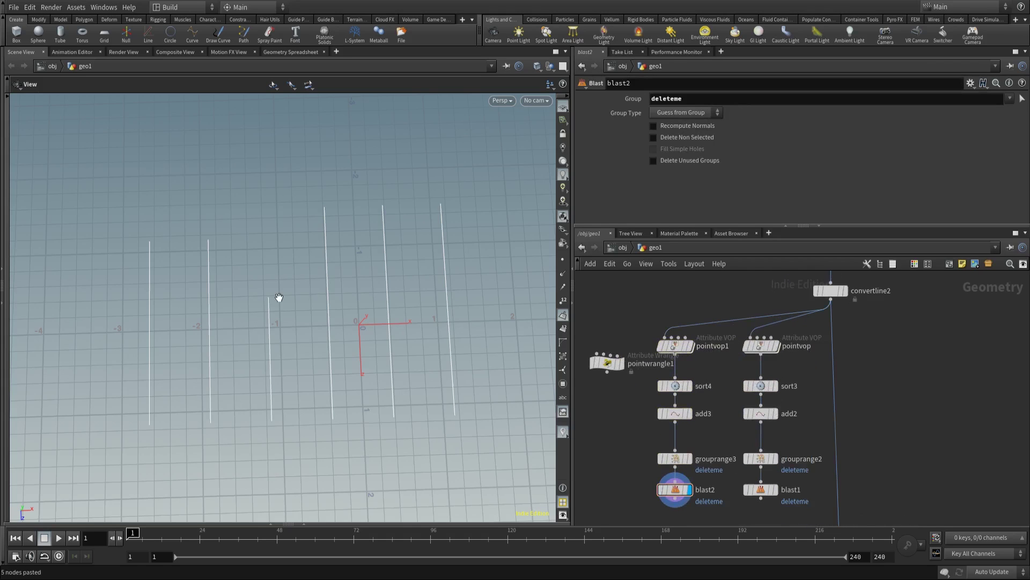
scroll(680, 337, up, 2)
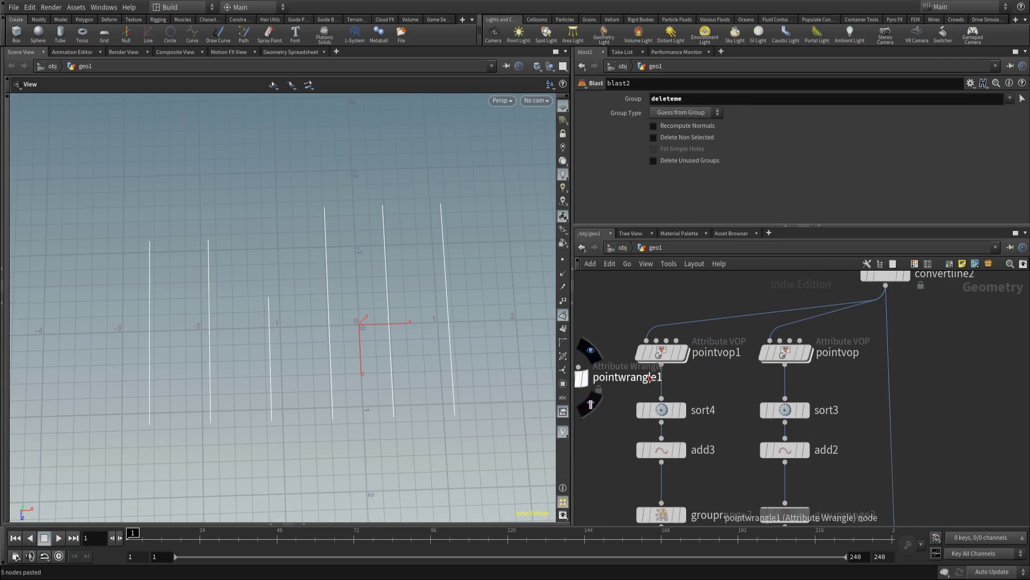
middle_drag(741, 375, 770, 351)
drag(653, 362, 621, 381)
middle_drag(621, 381, 686, 345)
Switch pointvop1 to a different vector component and set sort4 Point Sort to By X
double_click(685, 344)
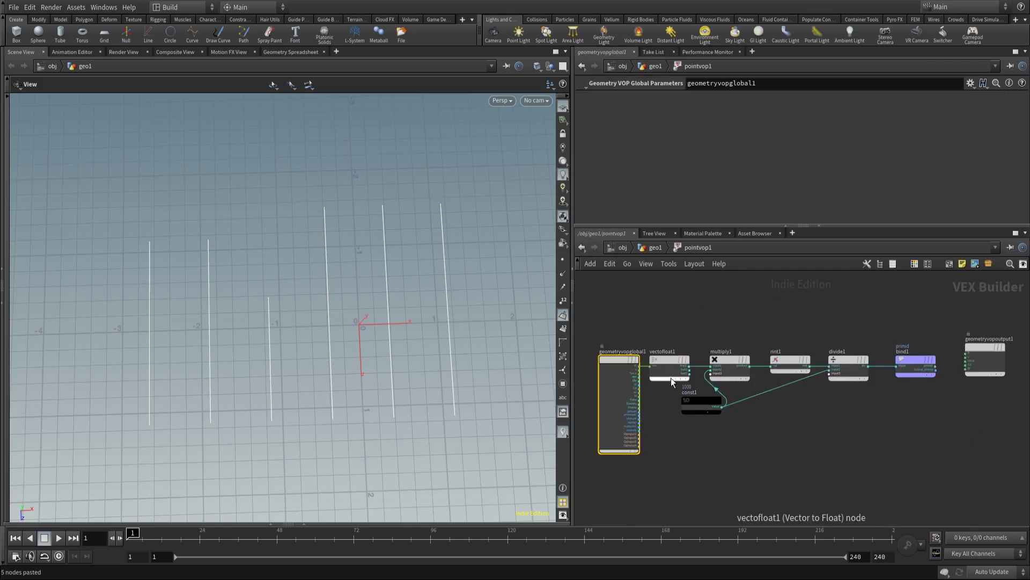
scroll(685, 375, up, 3)
click(689, 366)
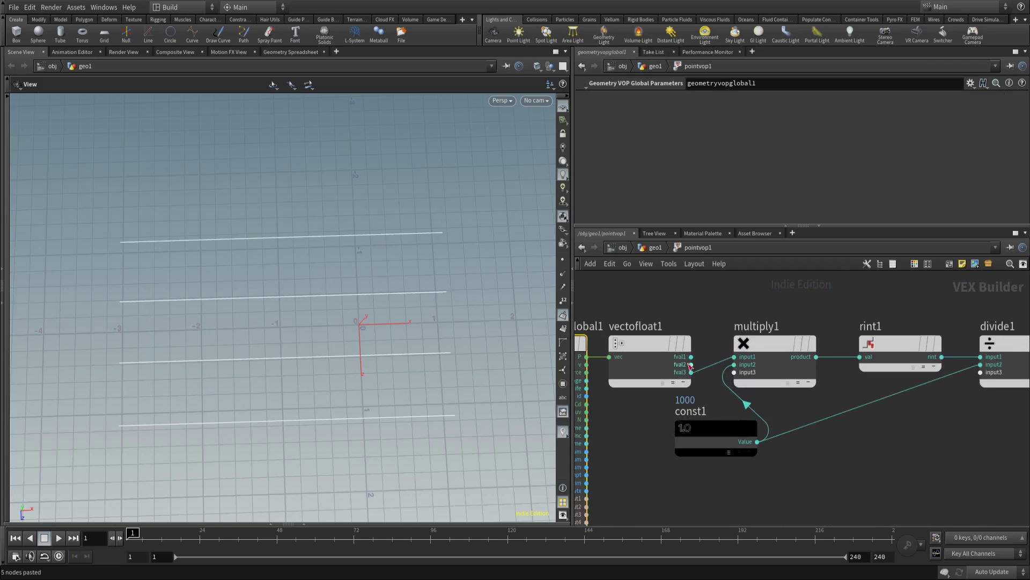
click(656, 249)
click(668, 399)
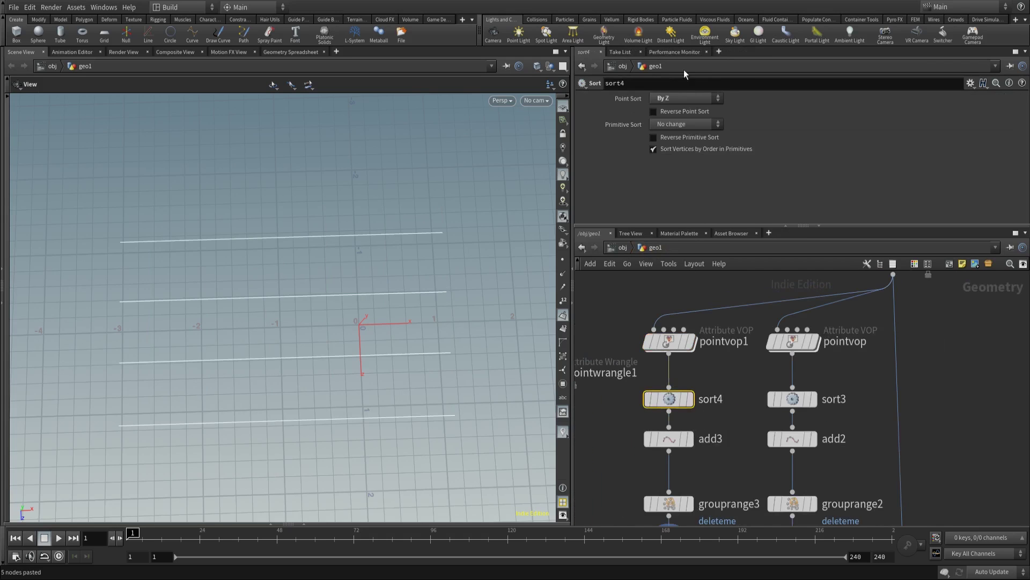
click(683, 99)
click(674, 131)
middle_drag(714, 390, 721, 299)
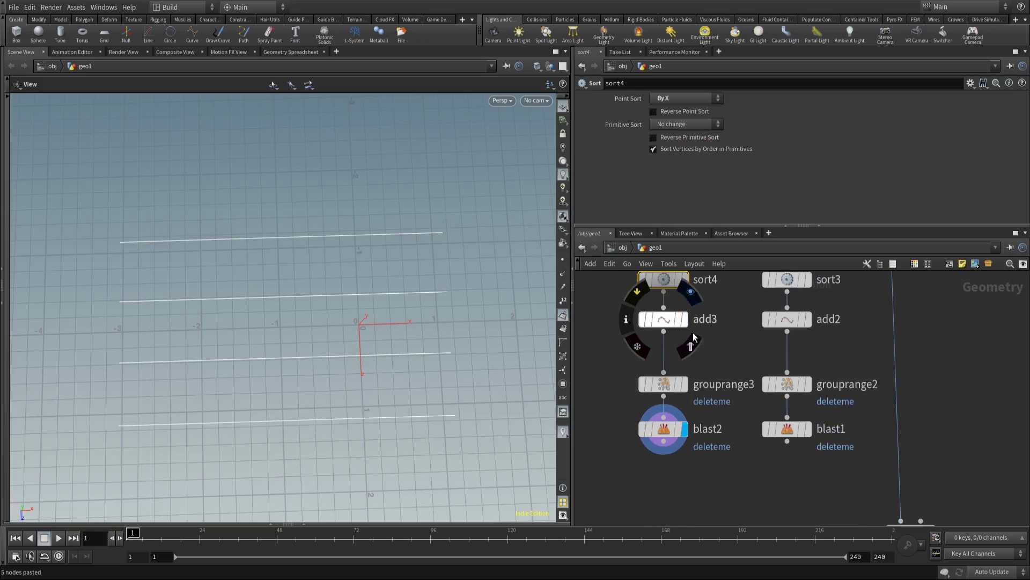
scroll(708, 430, down, 3)
key(Tab)
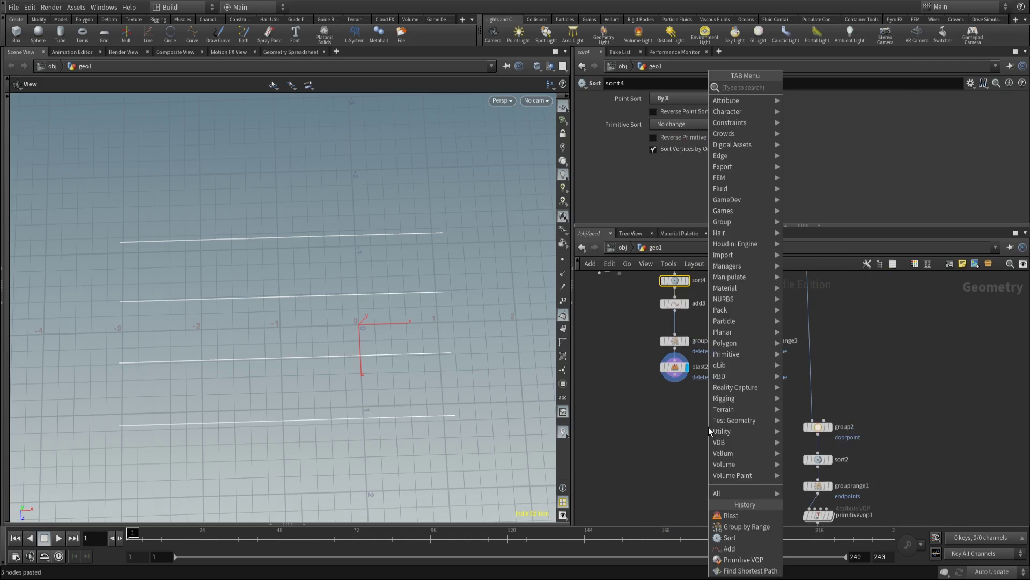
Add merge1 combining blast2 and blast1
key(Return)
click(707, 427)
drag(675, 382, 703, 416)
drag(746, 382, 717, 404)
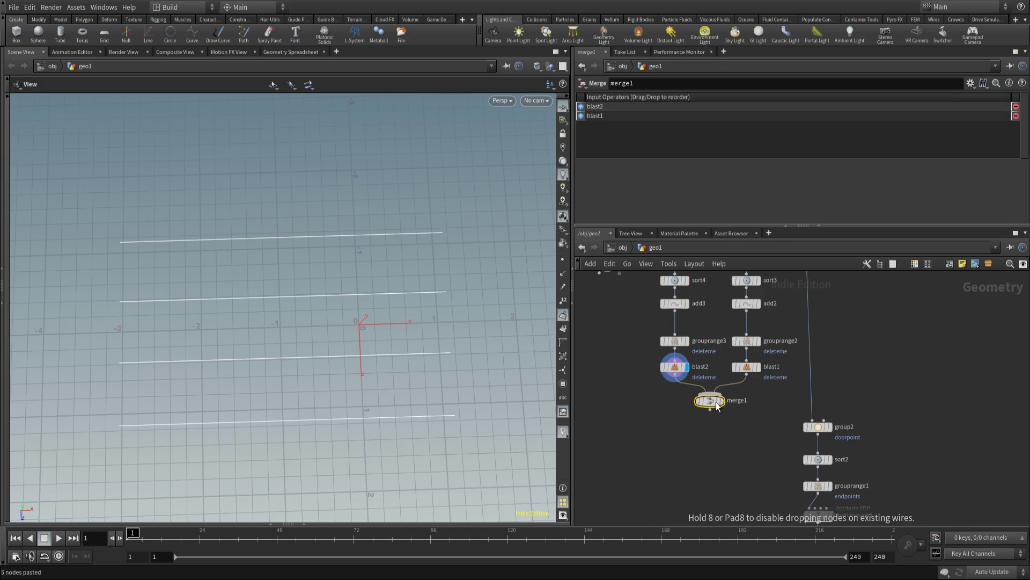
Add fuse3 below merge1 to join the crossing lines' shared points
key(Tab)
key(Return)
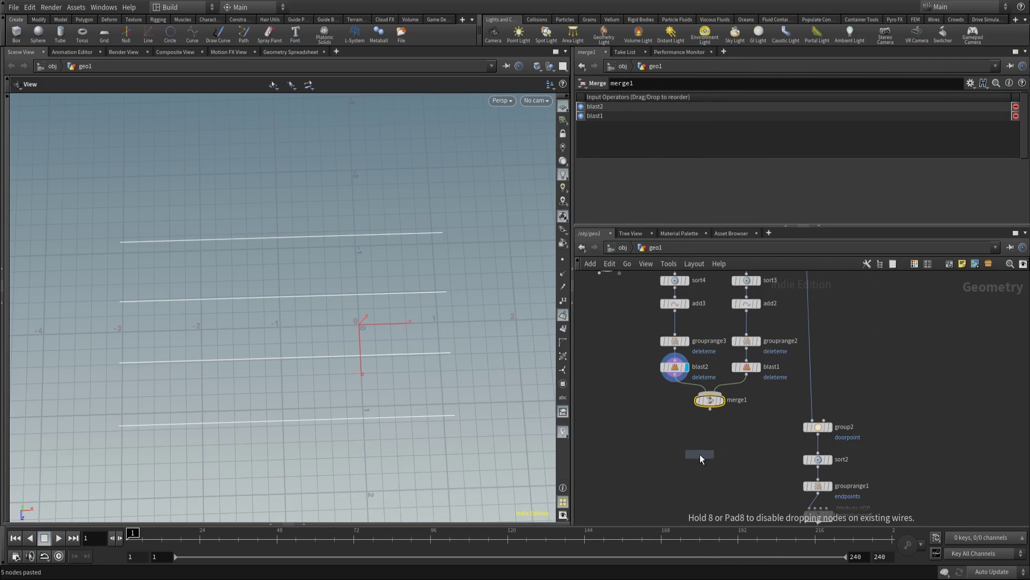
click(700, 454)
drag(710, 410, 700, 450)
middle_drag(710, 457, 684, 412)
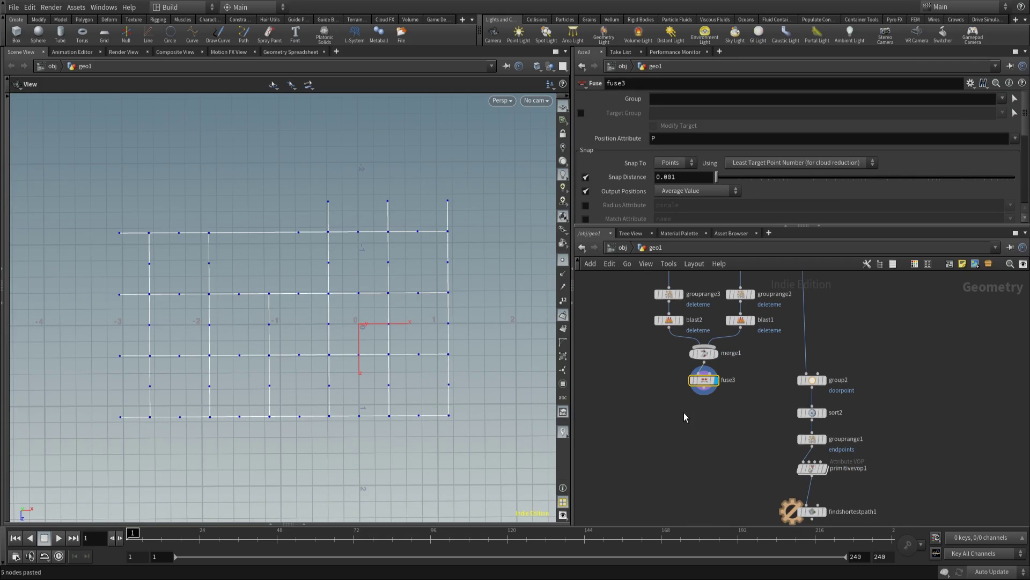
key(Tab)
Add an Attribute Wrangle below fuse3 running over Primitives, renamed primwrangle
text(polypath)
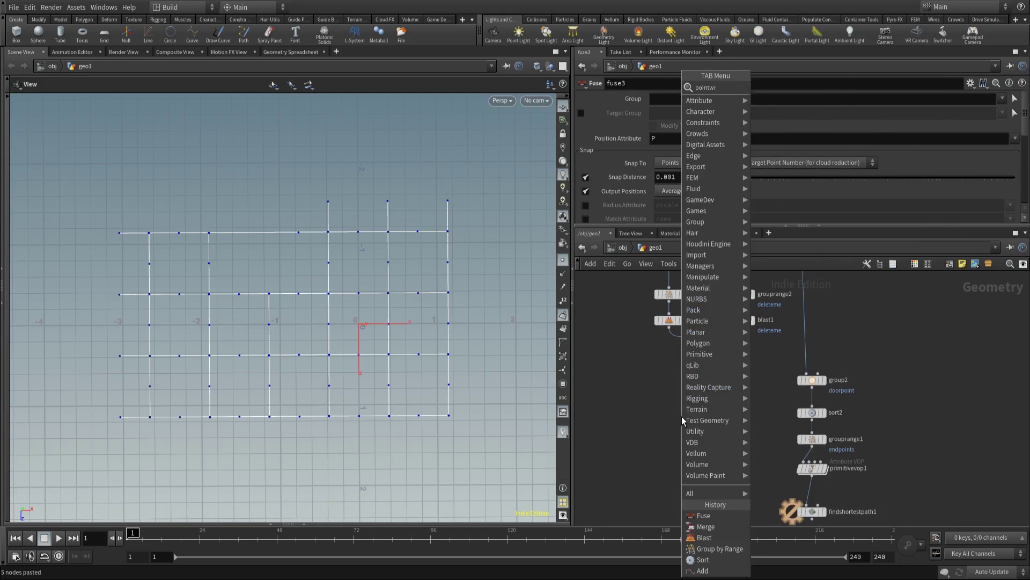
key(Return)
click(691, 422)
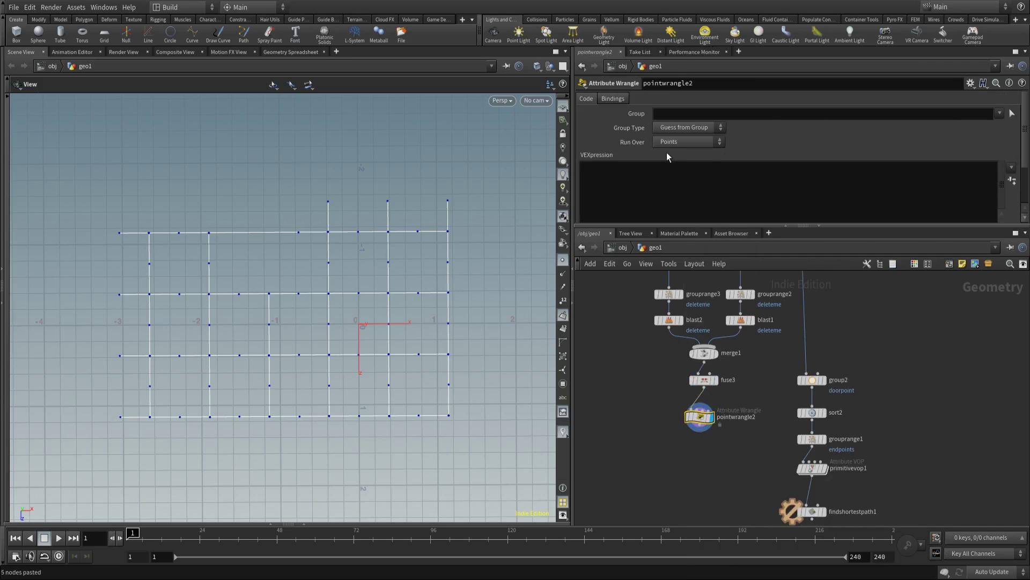
click(681, 141)
click(679, 165)
double_click(736, 417)
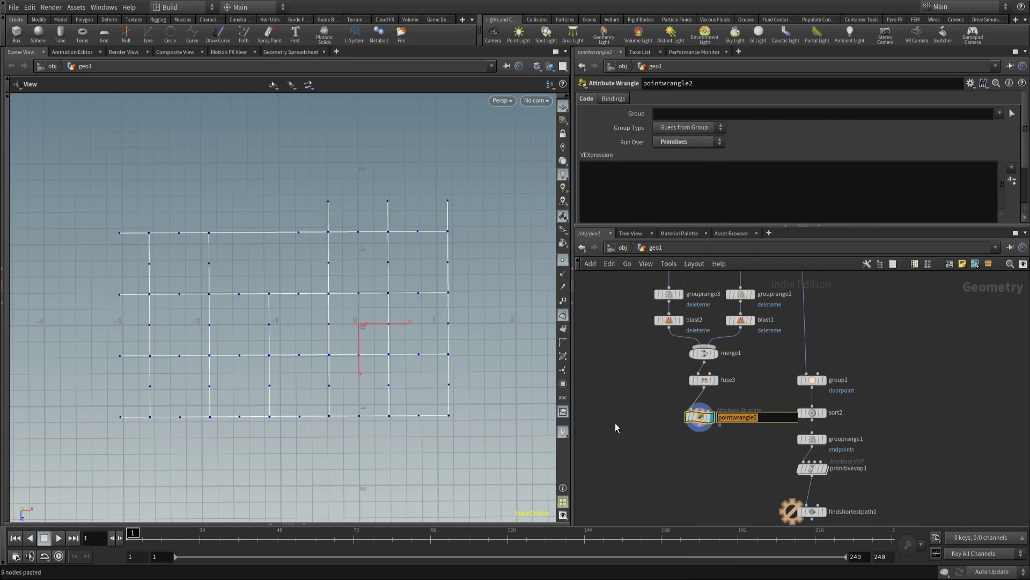
text(primwrangle)
key(Return)
drag(703, 410, 707, 406)
Enter f@primcost = ch("f"); in primwrangle and set the F slider to 0.086
click(658, 176)
text(ch)
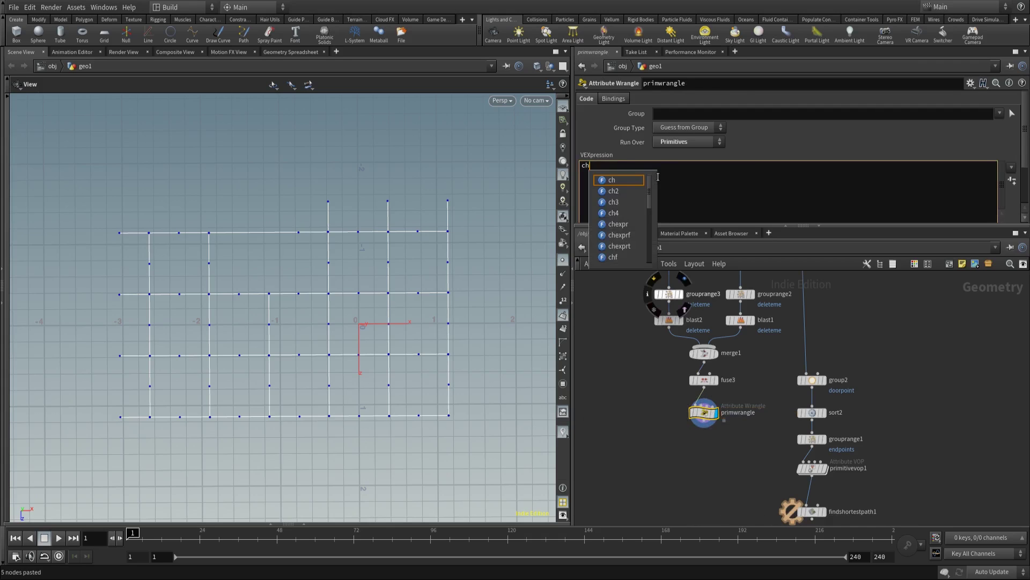
text(()
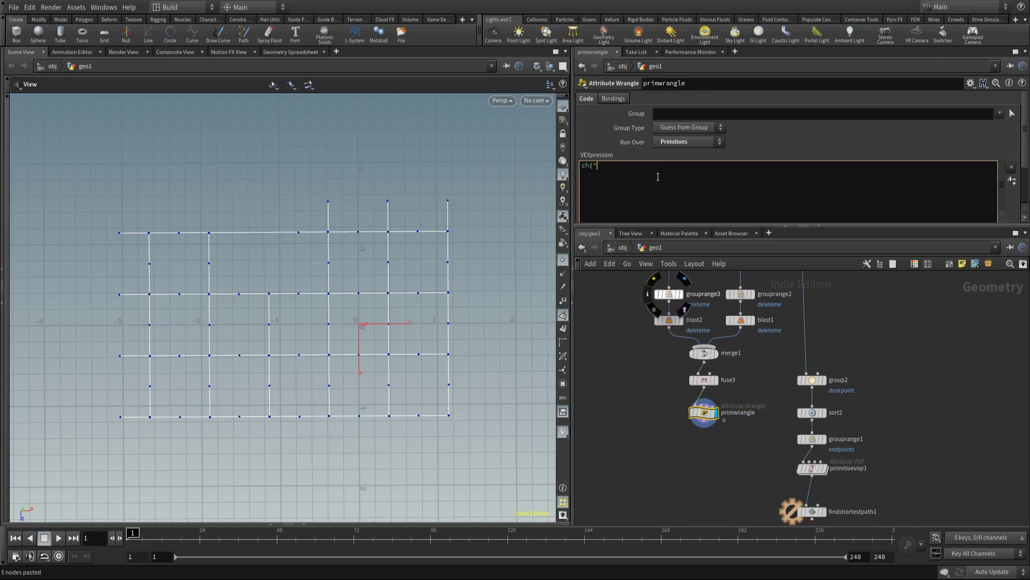
text("f)
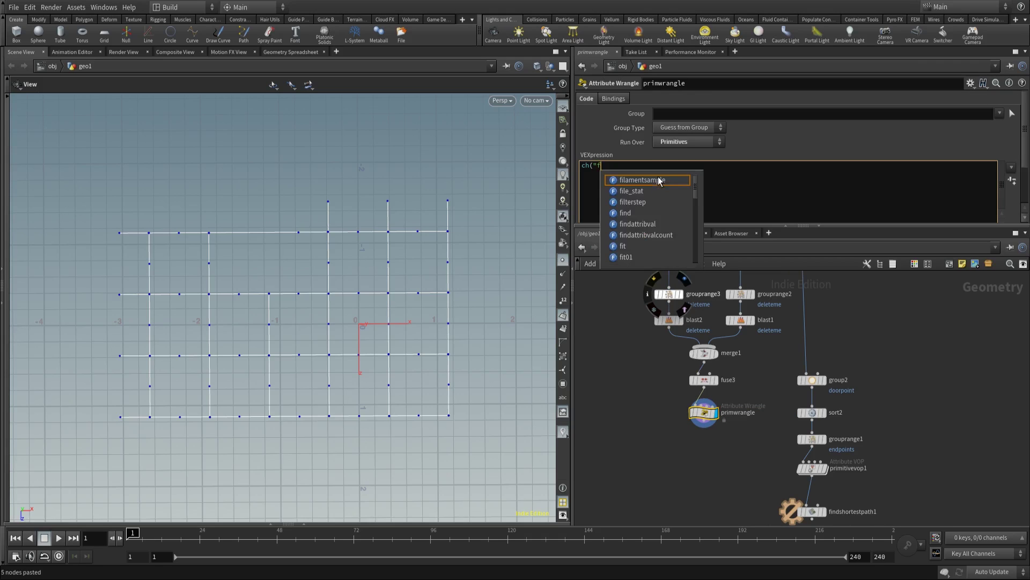
text(")
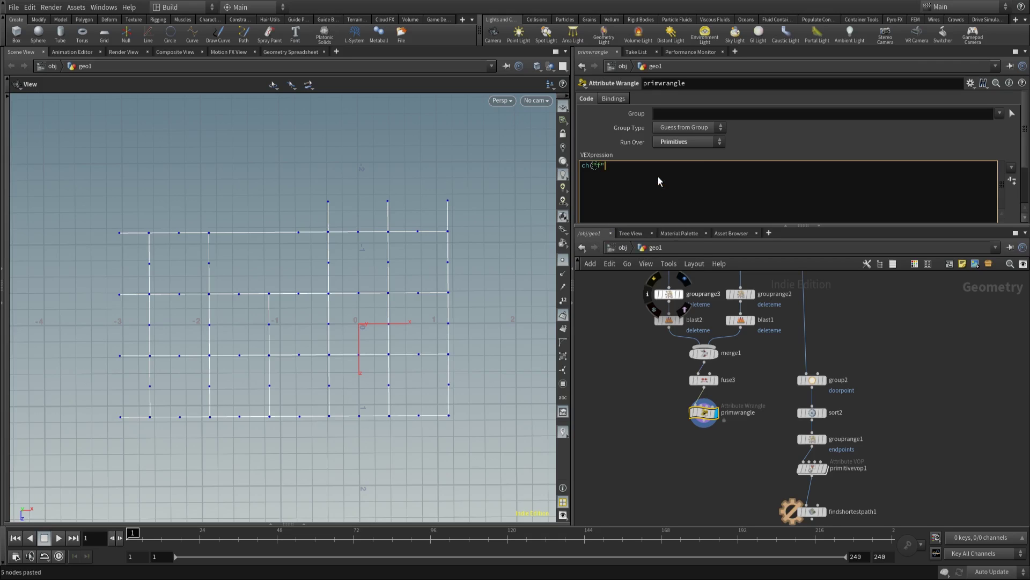
text())
text(f@prim)
text(cost =)
key(End)
drag(894, 225, 887, 313)
drag(721, 290, 740, 292)
click(305, 523)
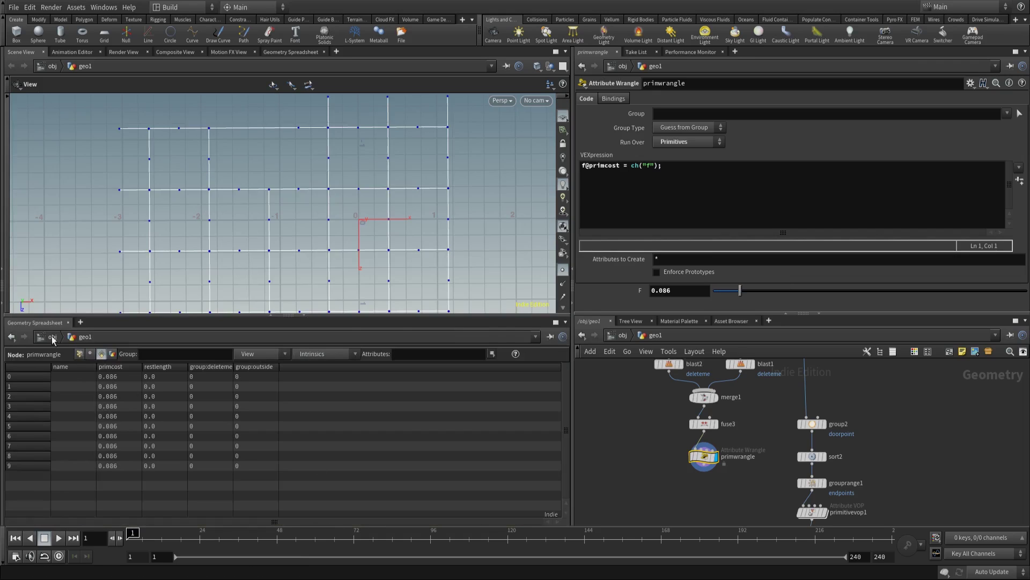
Replace the spreadsheet with a new Geometry Spreadsheet tab showing Primitives
click(80, 322)
click(80, 322)
click(80, 322)
mouse_move(110, 343)
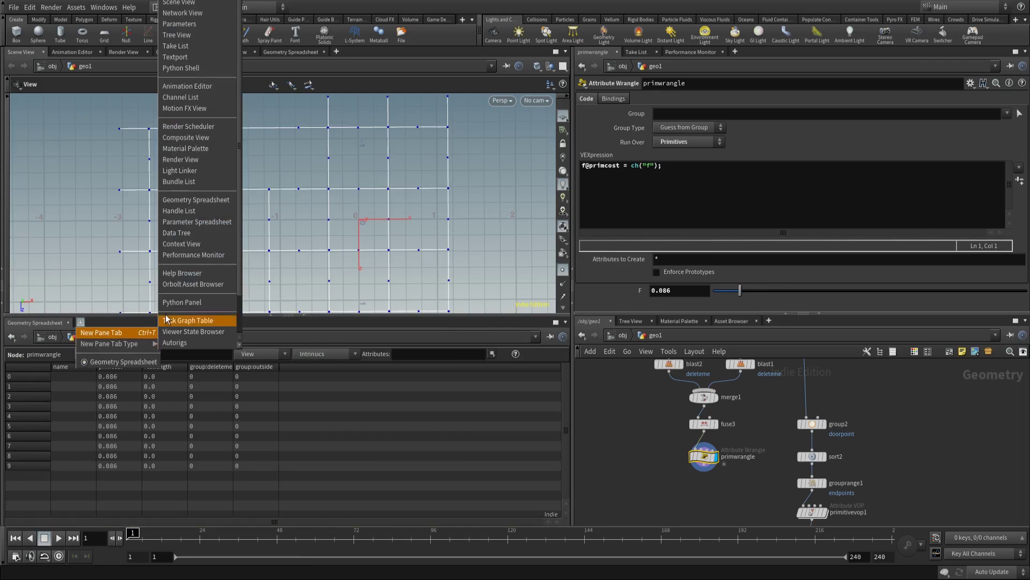
click(198, 200)
click(68, 323)
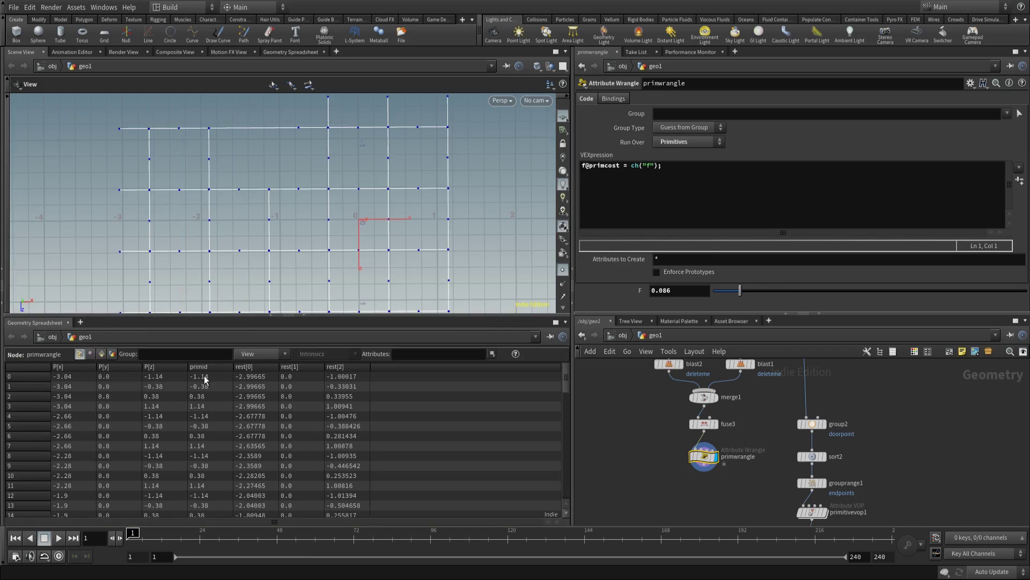
click(101, 353)
drag(146, 316, 146, 396)
scroll(746, 472, down, 2)
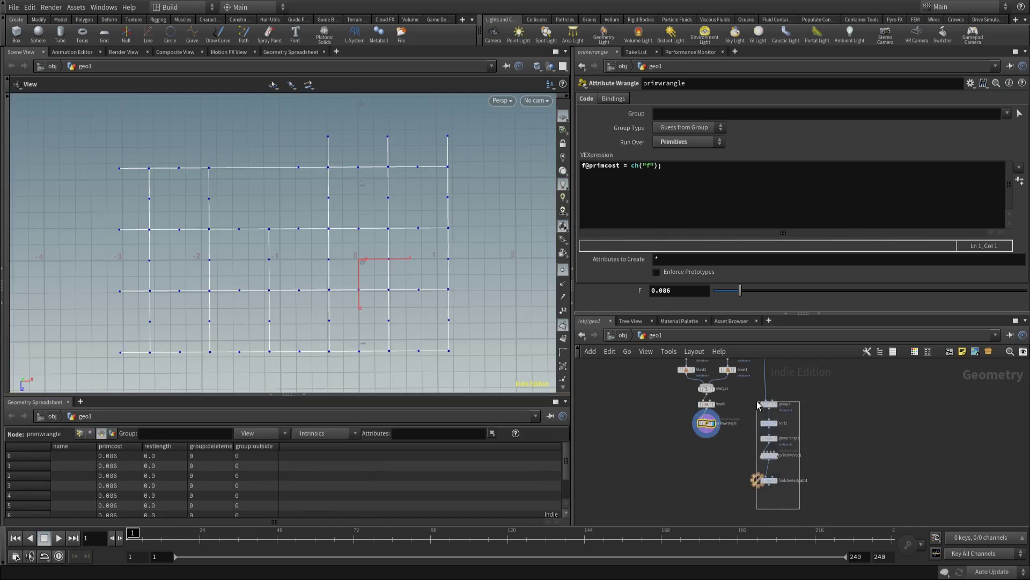
Display group2, then grouprange1's endpoints, and move primitivevop1 under grouprange1
click(774, 397)
middle_drag(777, 431, 785, 375)
scroll(784, 430, up, 4)
scroll(781, 444, down, 5)
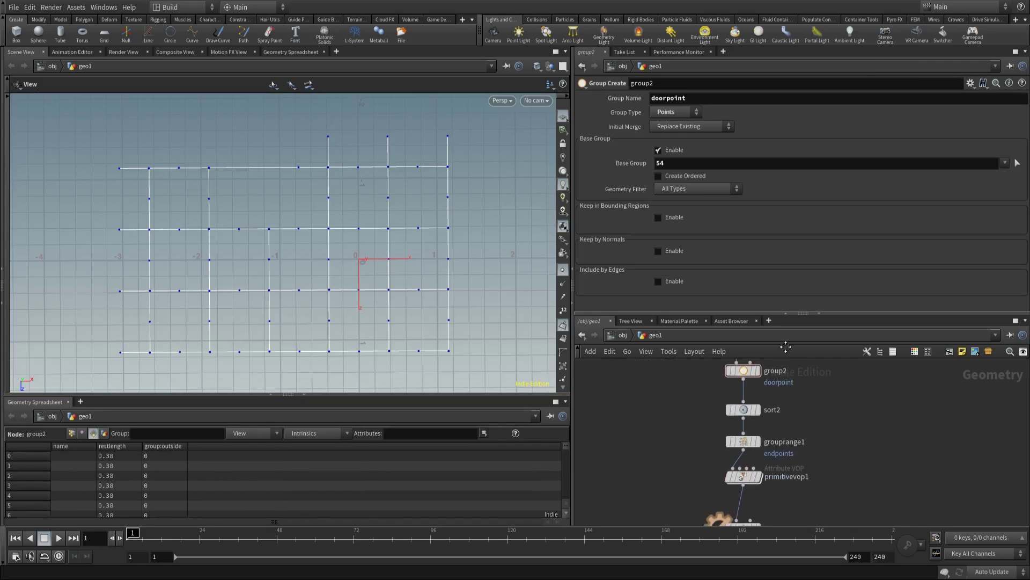
click(776, 378)
click(775, 419)
middle_drag(716, 390, 712, 438)
drag(720, 419, 768, 424)
drag(763, 489, 770, 444)
key(Tab)
Add merge2 combining primwrangle and primitivevop1
text(merge)
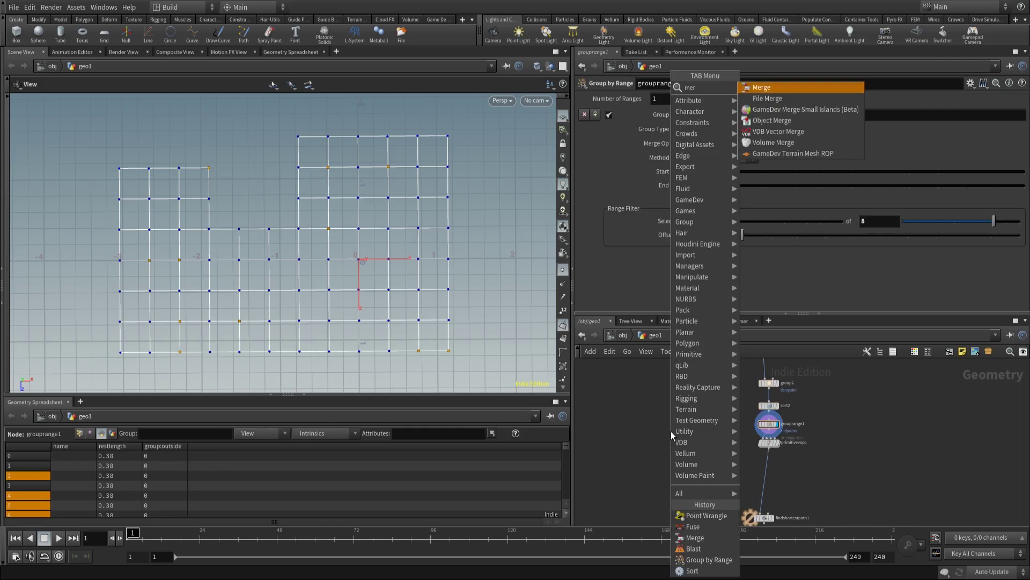
key(Return)
click(700, 477)
scroll(701, 477, up, 2)
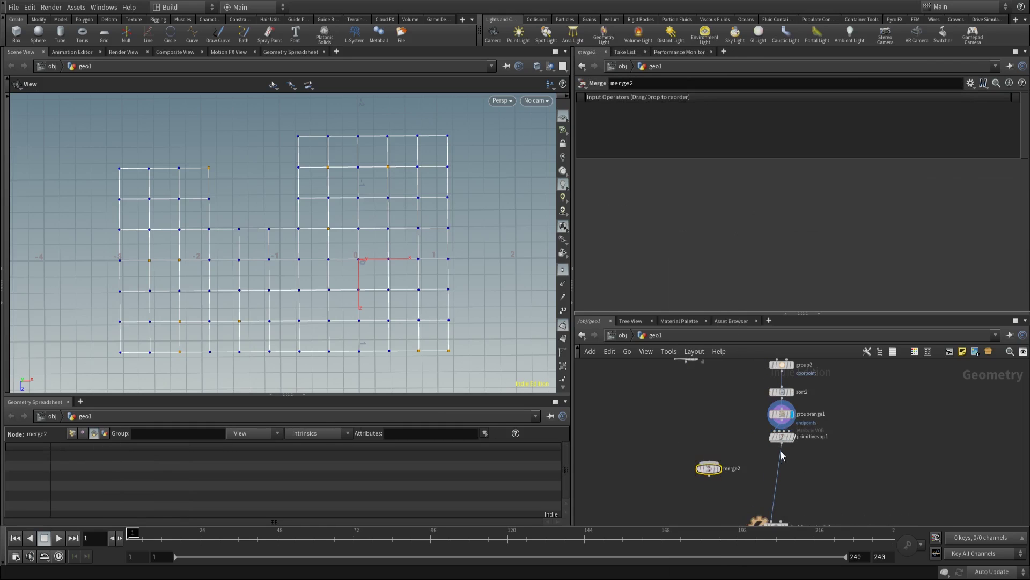
drag(687, 361, 709, 463)
drag(781, 444, 708, 462)
drag(709, 472, 713, 464)
Add fuse4 below merge2 with findshortestpath1 directly under it
key(Tab)
click(687, 490)
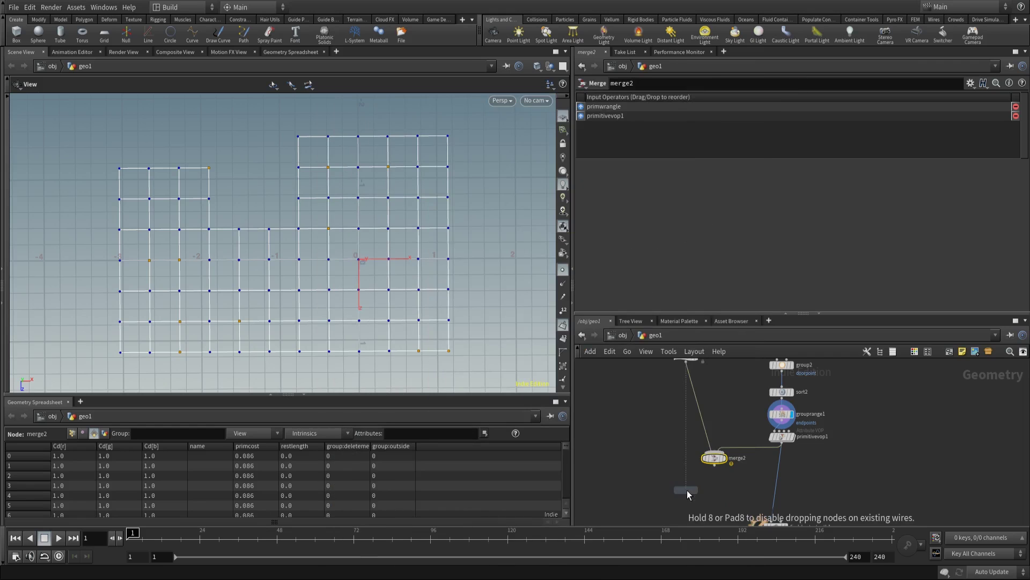
click(708, 482)
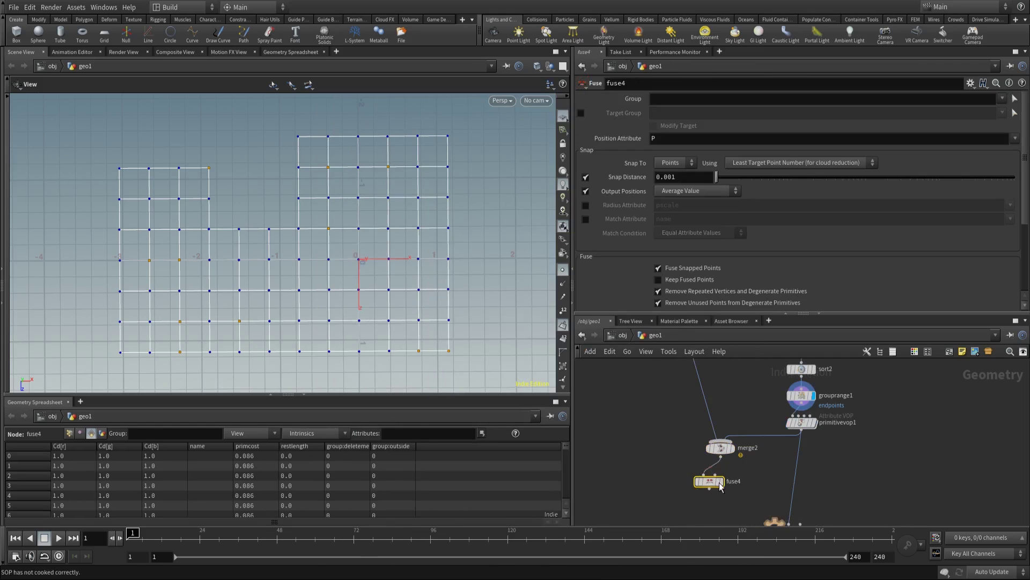
click(783, 490)
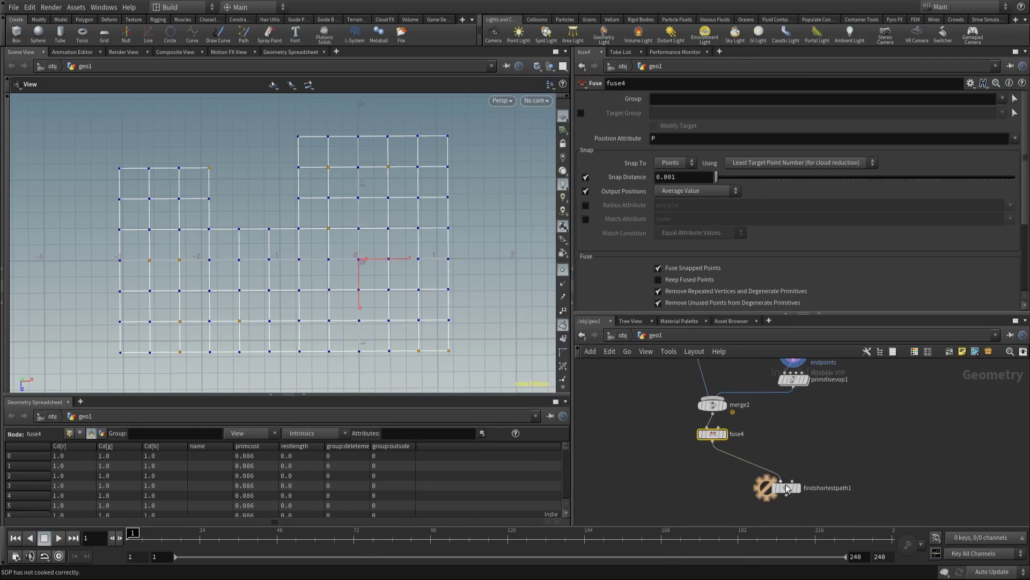
drag(787, 488, 714, 476)
Inspect the outputs and settings of fuse4 and merge2
click(711, 433)
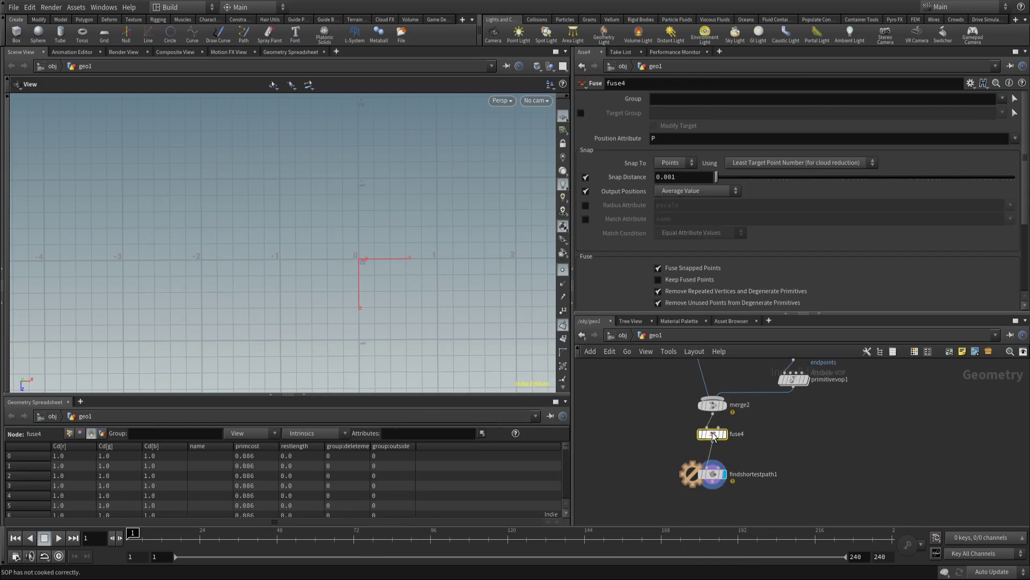
click(707, 407)
middle_drag(641, 401, 653, 374)
scroll(704, 432, down, 3)
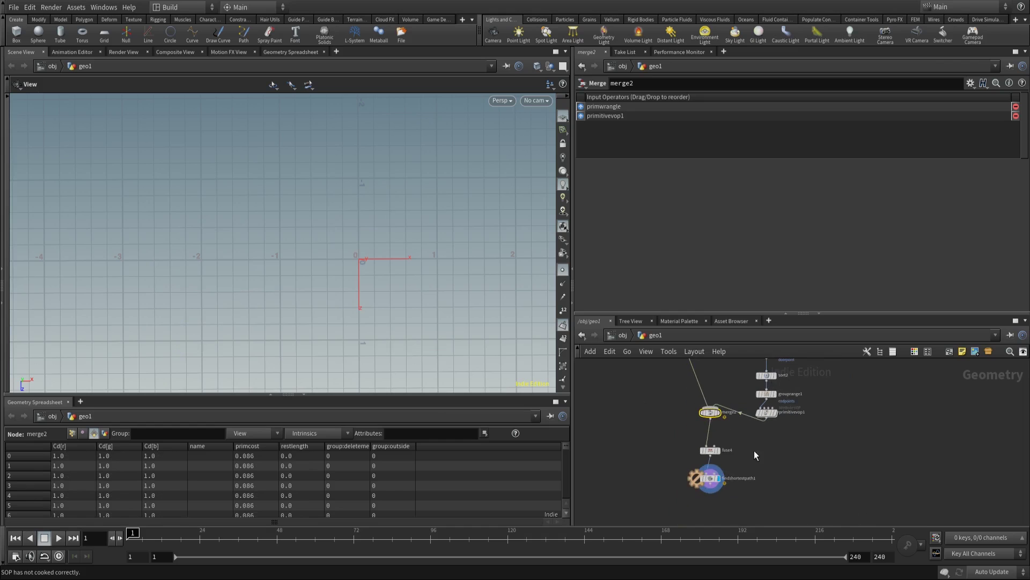
click(710, 452)
scroll(765, 444, up, 4)
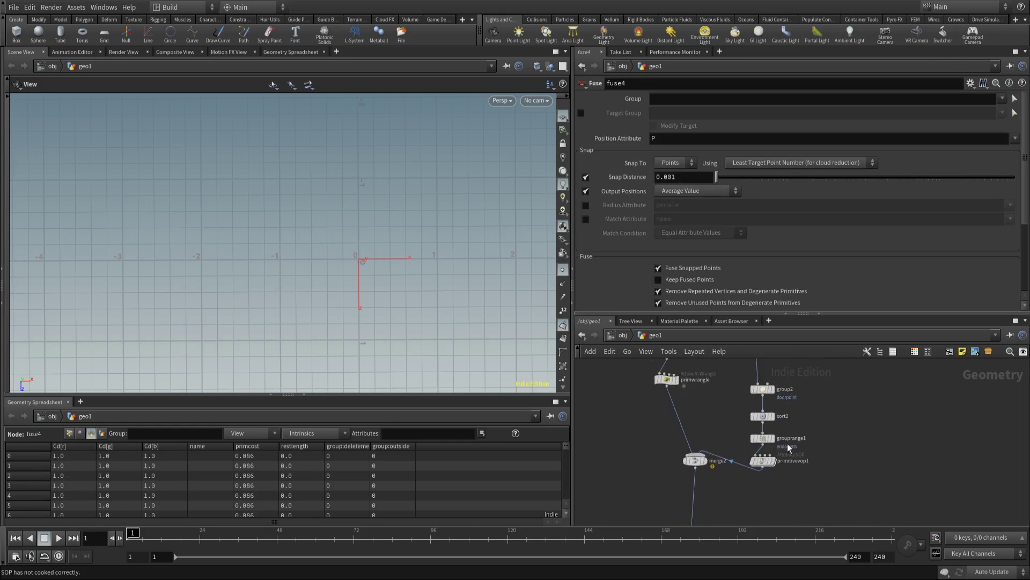
scroll(806, 463, down, 3)
Insert the group2, sort2 and grouprange1 nodes between merge2 and fuse4, hiding point markers
drag(806, 482, 783, 429)
drag(793, 503, 729, 414)
middle_drag(824, 514, 831, 463)
drag(831, 462, 694, 441)
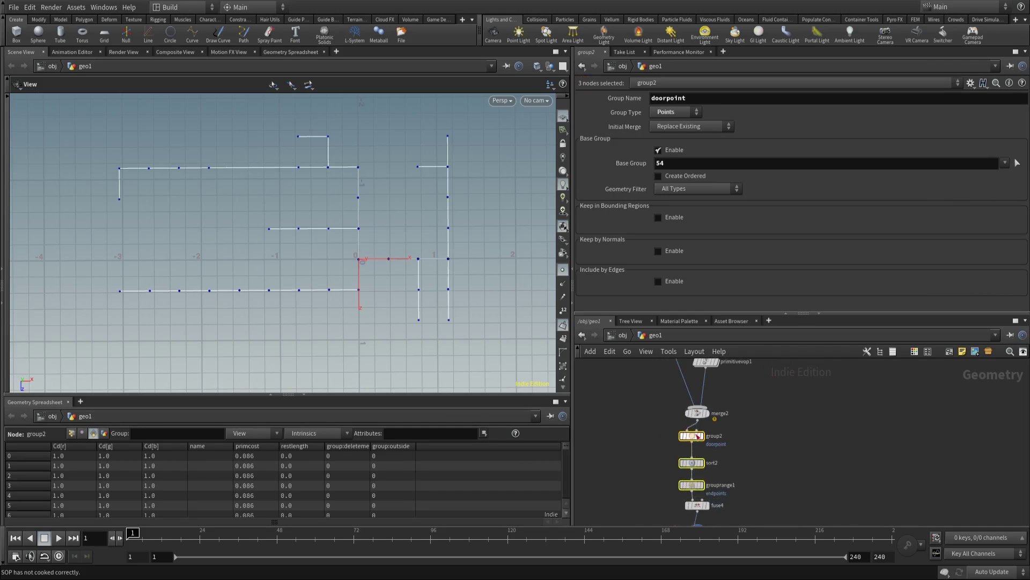
middle_drag(755, 451, 755, 401)
click(563, 271)
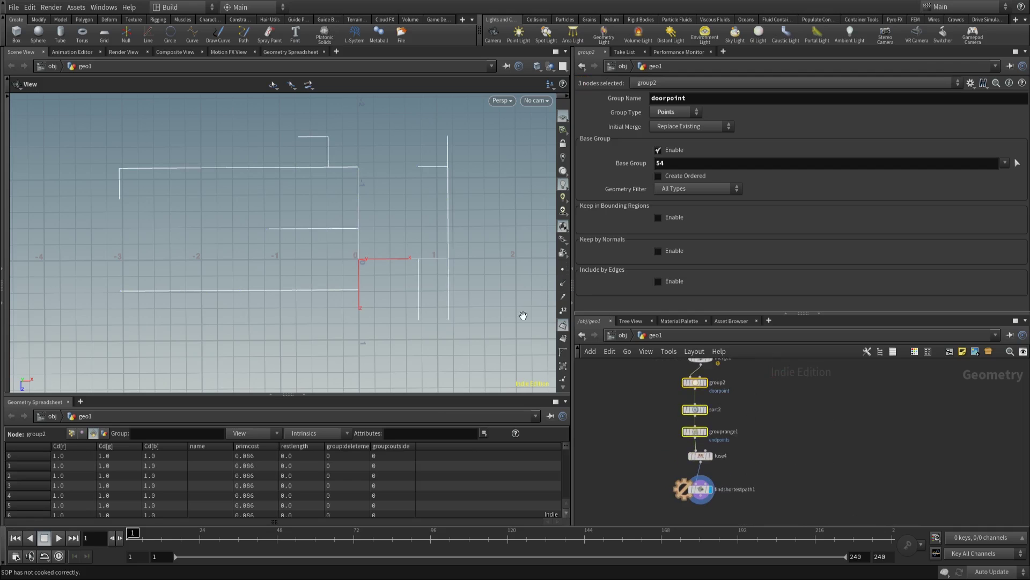
click(701, 489)
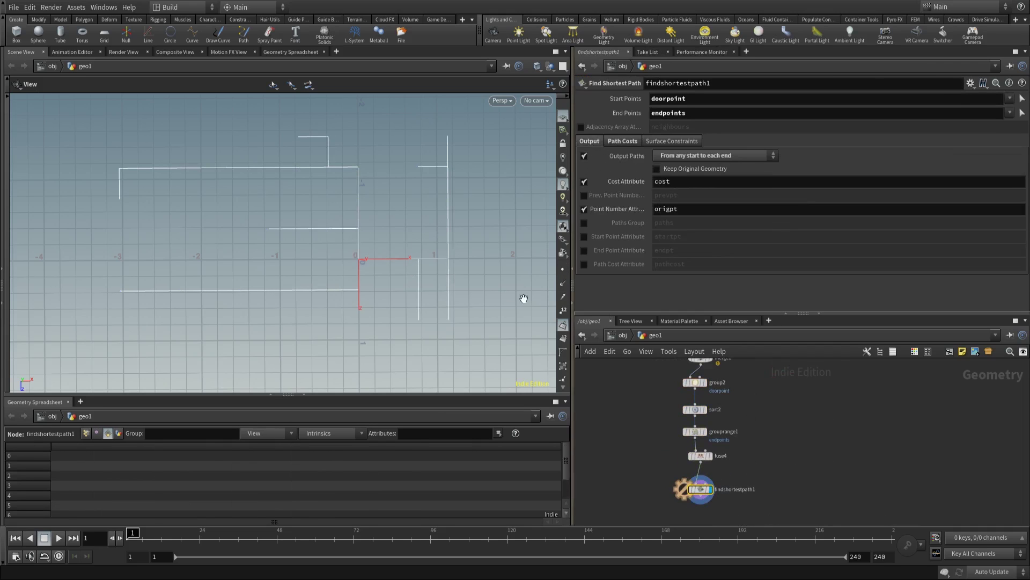
Set the primwrangle primcost F value to 0.207
scroll(423, 221, down, 1)
scroll(686, 445, up, 5)
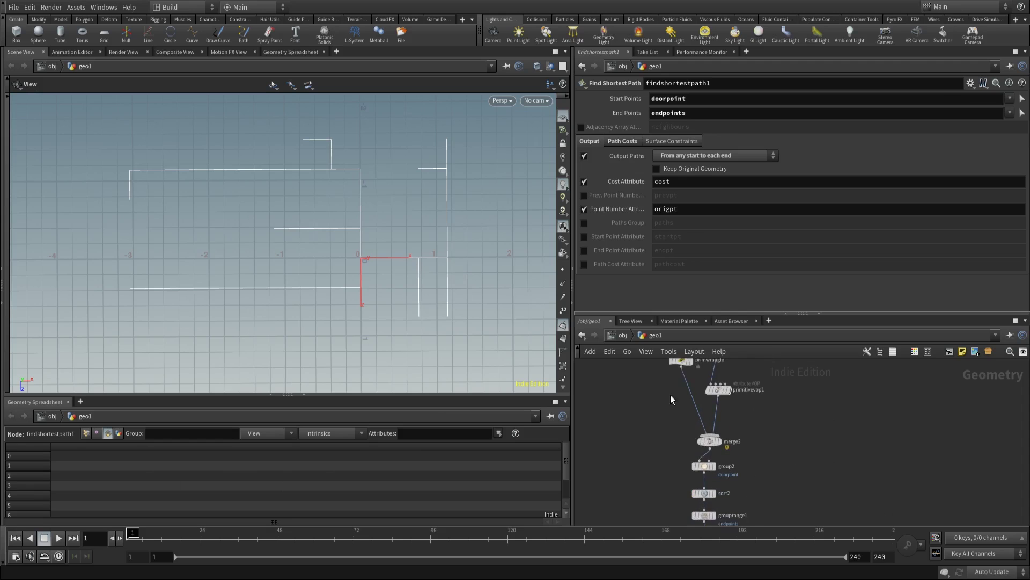
click(683, 438)
drag(741, 293, 778, 300)
Hide the viewport reference grid and show curve1's outline as a template
click(564, 117)
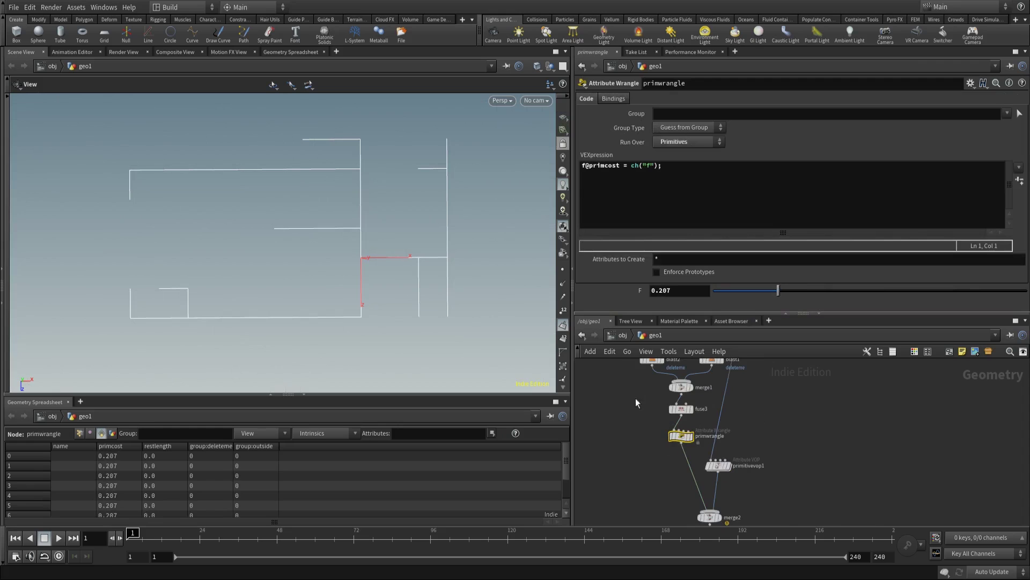
scroll(637, 421, down, 5)
scroll(694, 401, up, 5)
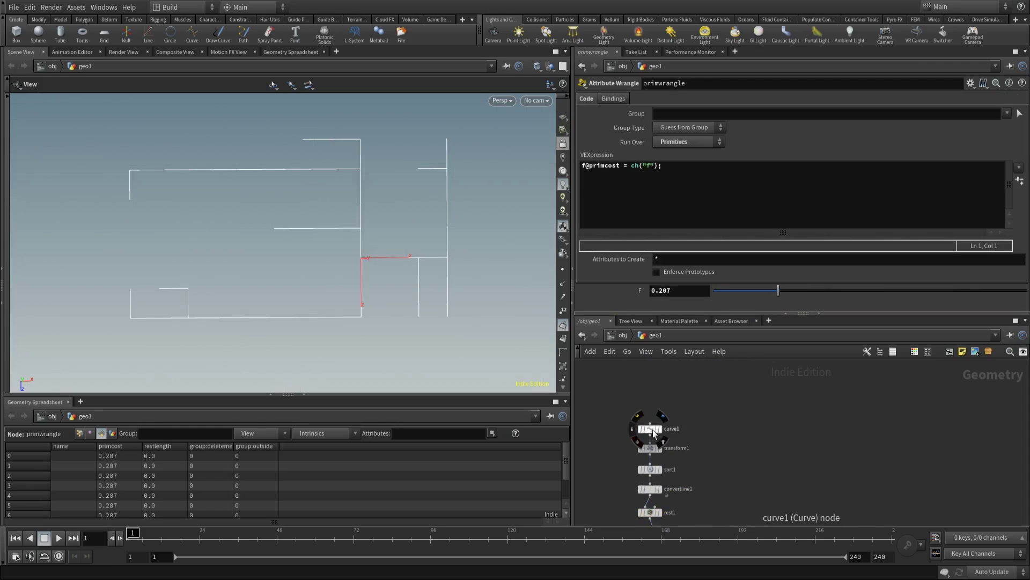
click(665, 438)
key(h)
Insert pointwrangle1 between fuse4 and findshortestpath1
scroll(749, 507, up, 6)
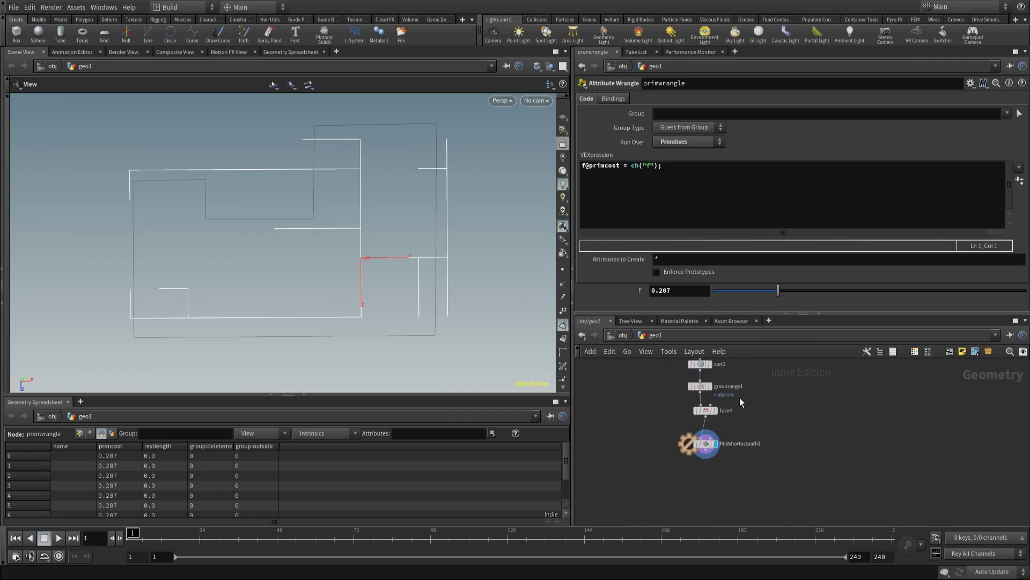
scroll(735, 442, up, 2)
scroll(695, 495, down, 5)
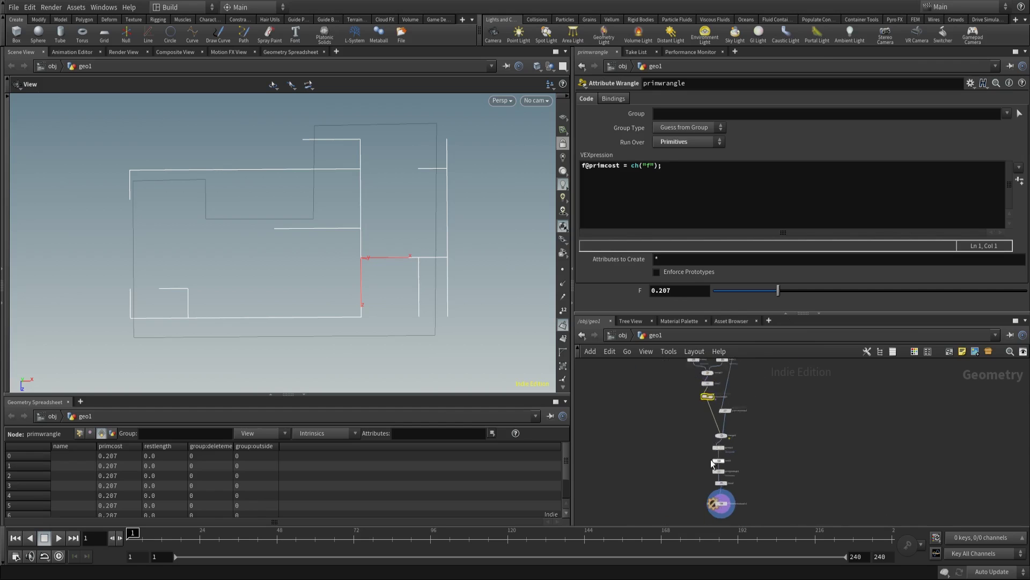
scroll(707, 429, up, 3)
scroll(711, 439, down, 6)
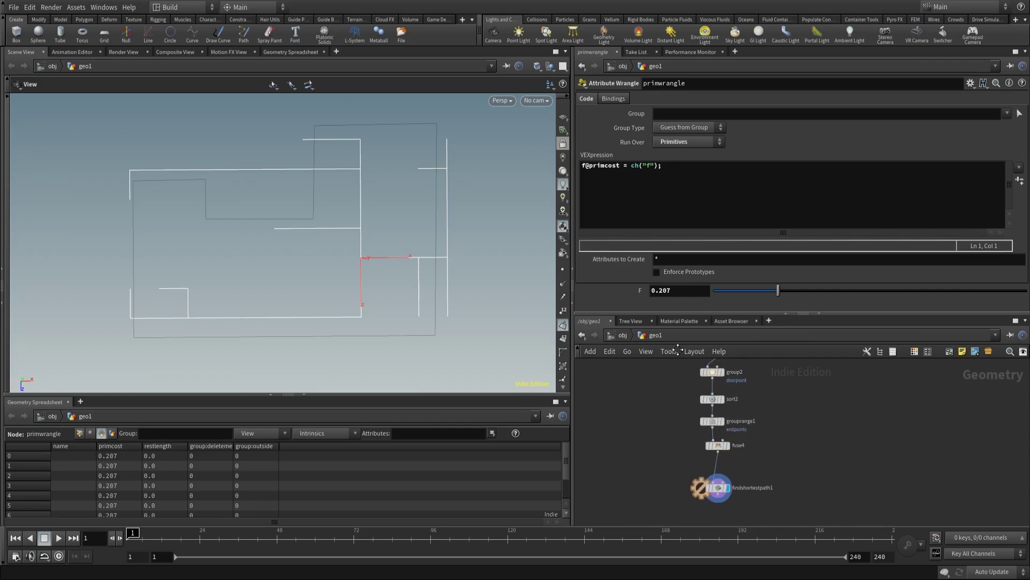
scroll(689, 429, up, 4)
drag(699, 435, 765, 435)
mouse_move(376, 268)
mouse_down()
mouse_move(396, 233)
mouse_move(363, 231)
mouse_move(374, 271)
mouse_up()
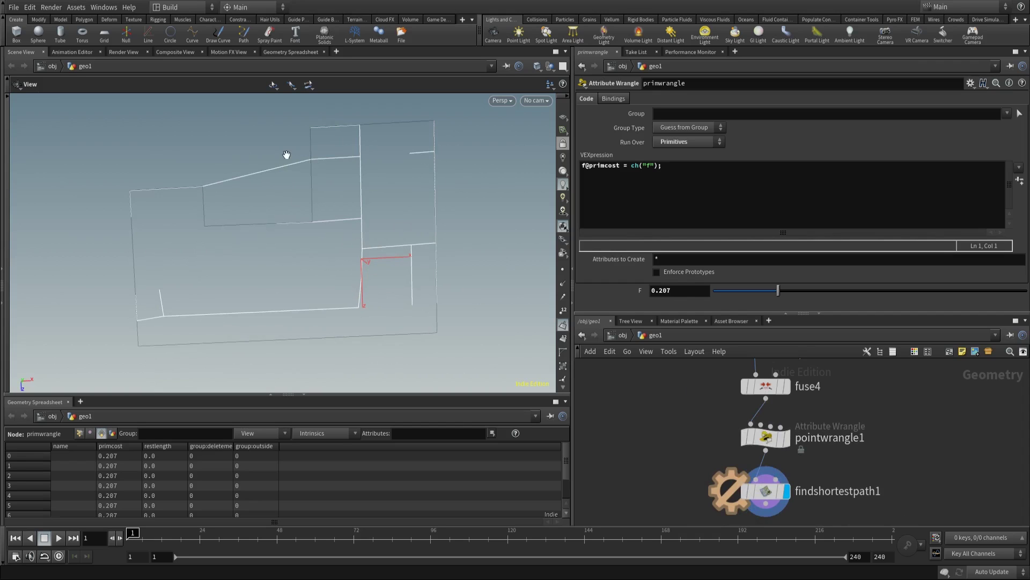
Display the merged grid geometry from merge1 with point markers shown
scroll(692, 433, down, 5)
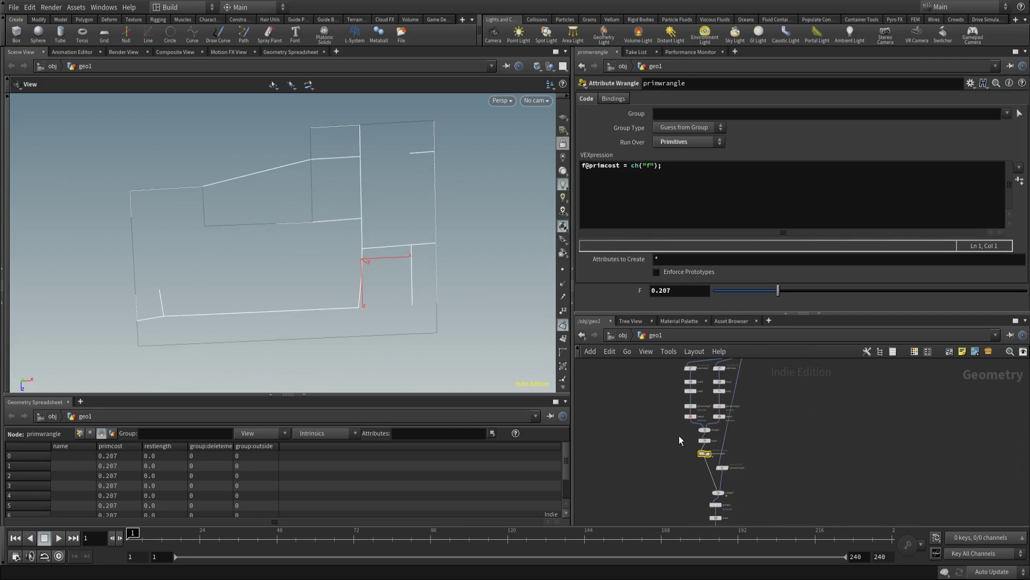
scroll(690, 418, up, 5)
click(694, 382)
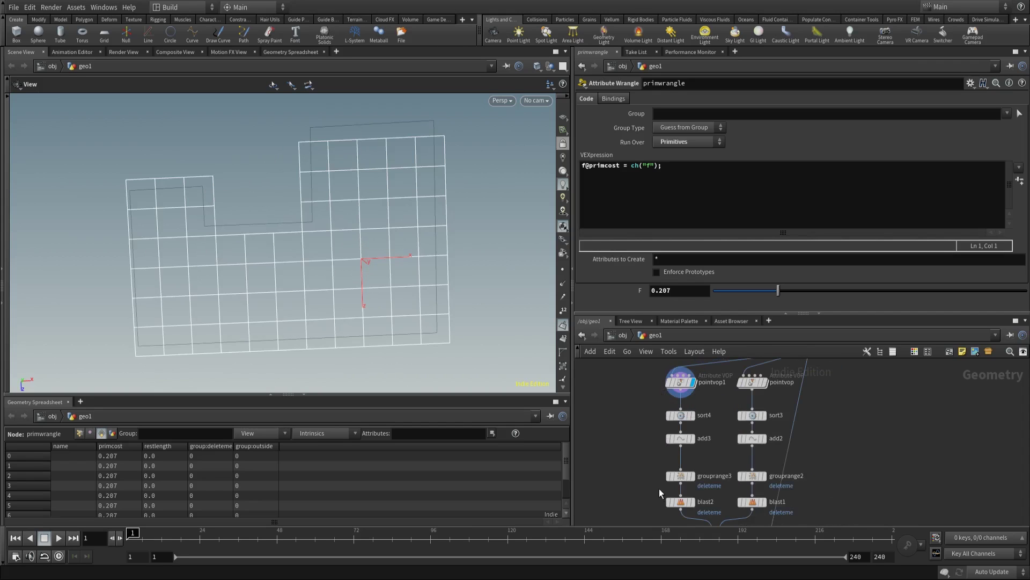
middle_drag(659, 488, 629, 369)
click(699, 426)
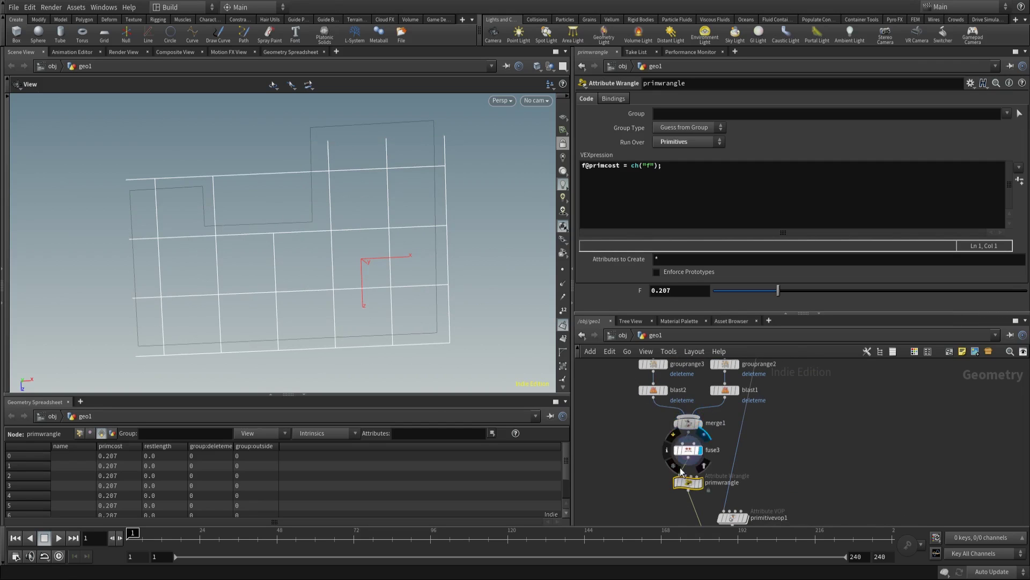
middle_drag(690, 450, 685, 391)
click(562, 268)
middle_drag(646, 400, 664, 353)
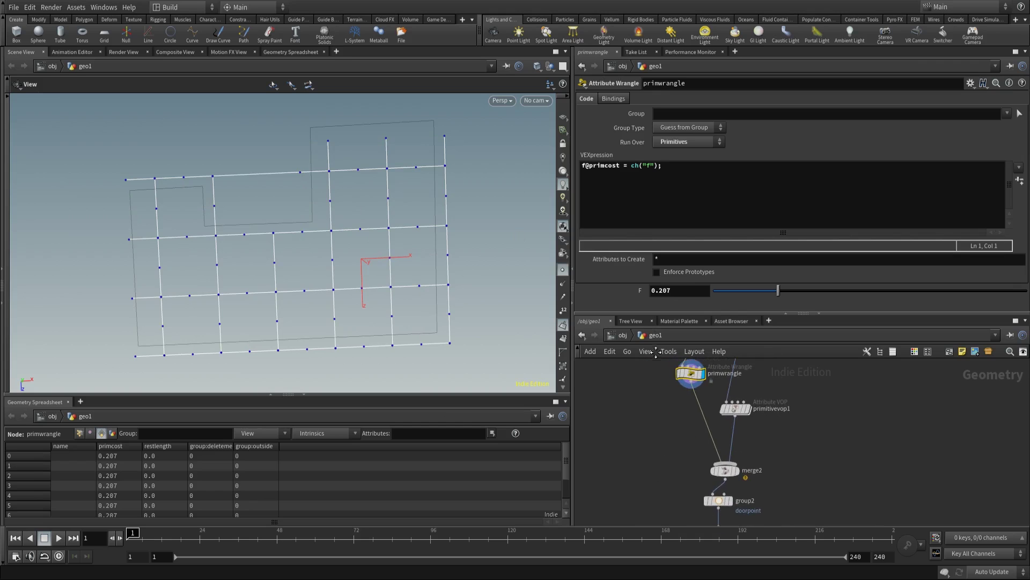
key(Tab)
Add convertline3 between fuse3 and primwrangle to output rest lengths
text(con)
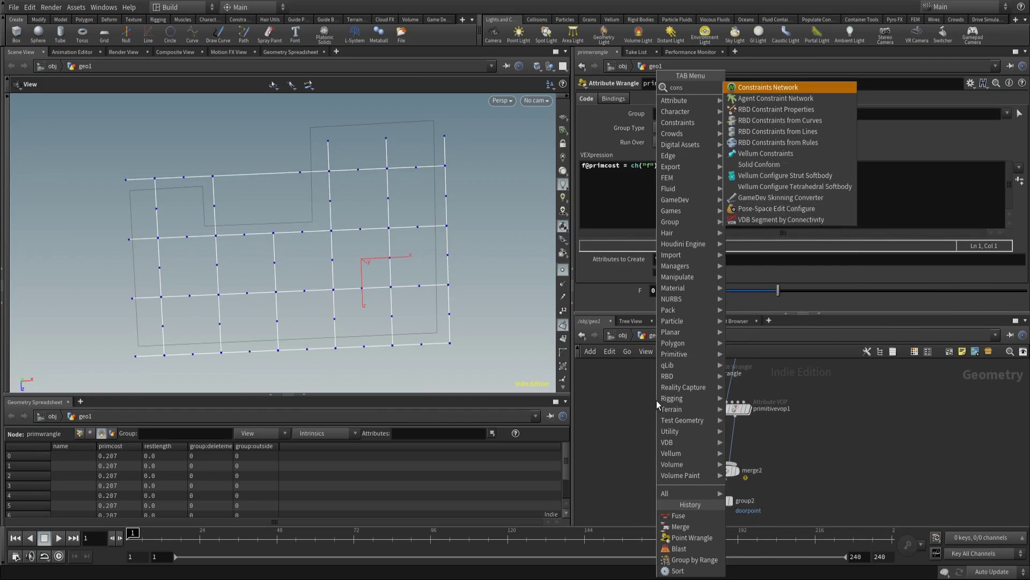
text(nectivity)
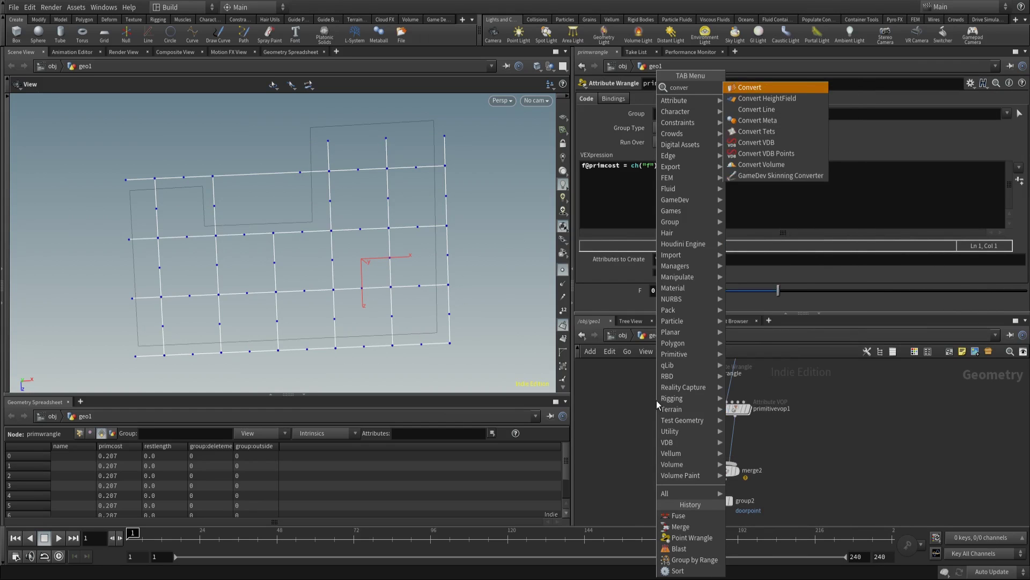
key(Return)
click(656, 400)
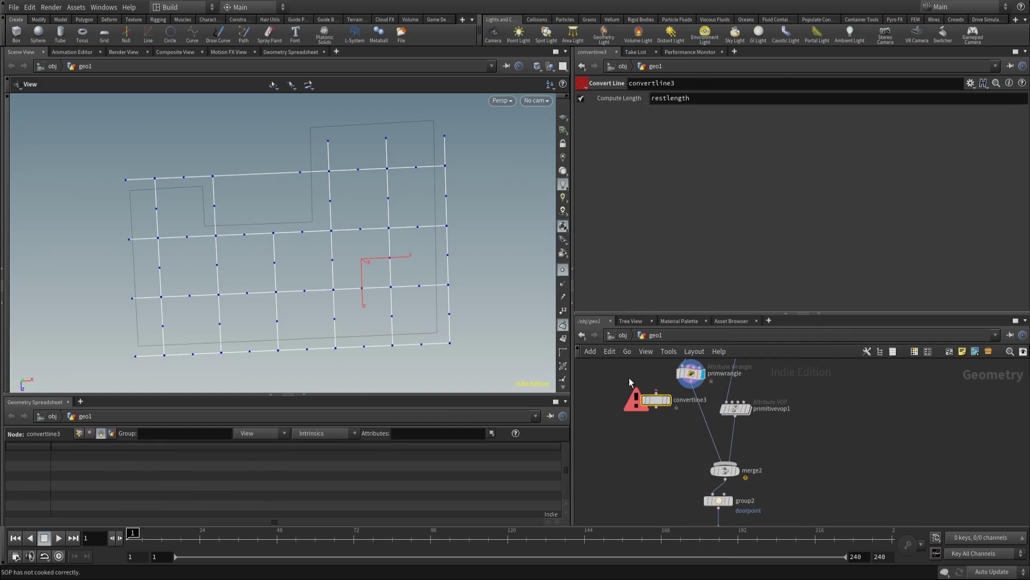
middle_drag(629, 379, 653, 463)
click(679, 469)
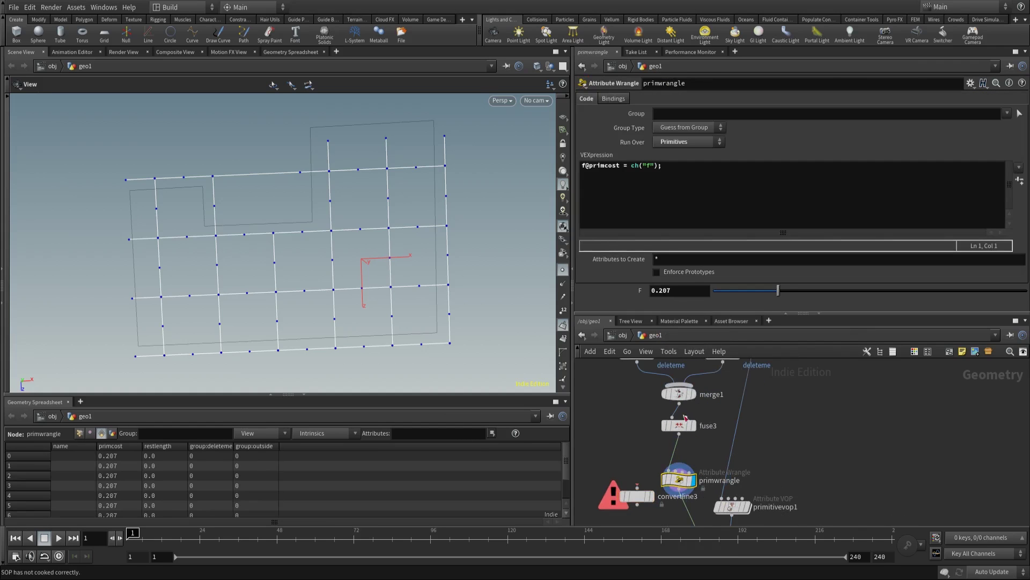
drag(638, 500, 679, 460)
middle_drag(680, 459, 678, 413)
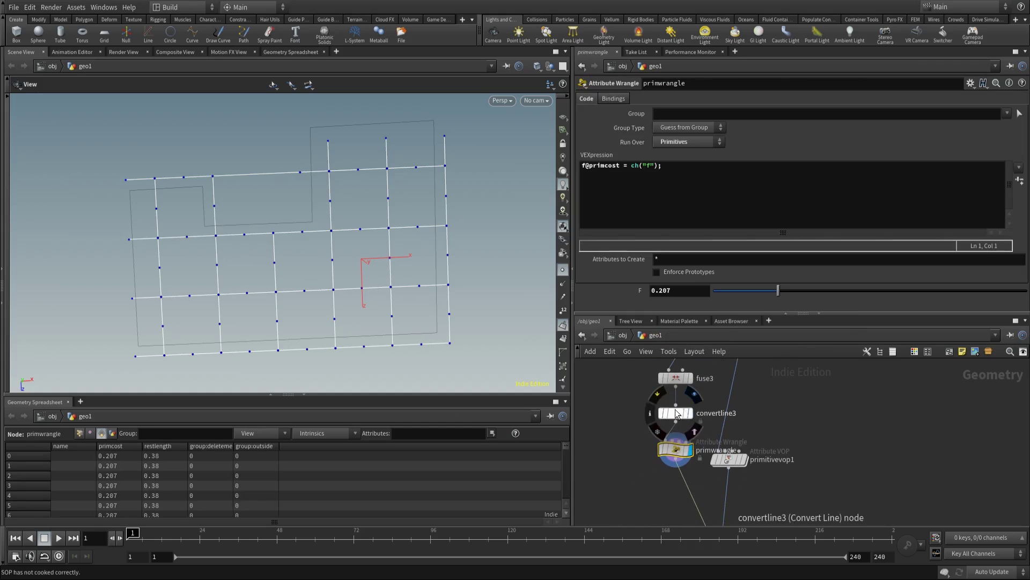
click(677, 413)
middle_drag(638, 450, 635, 429)
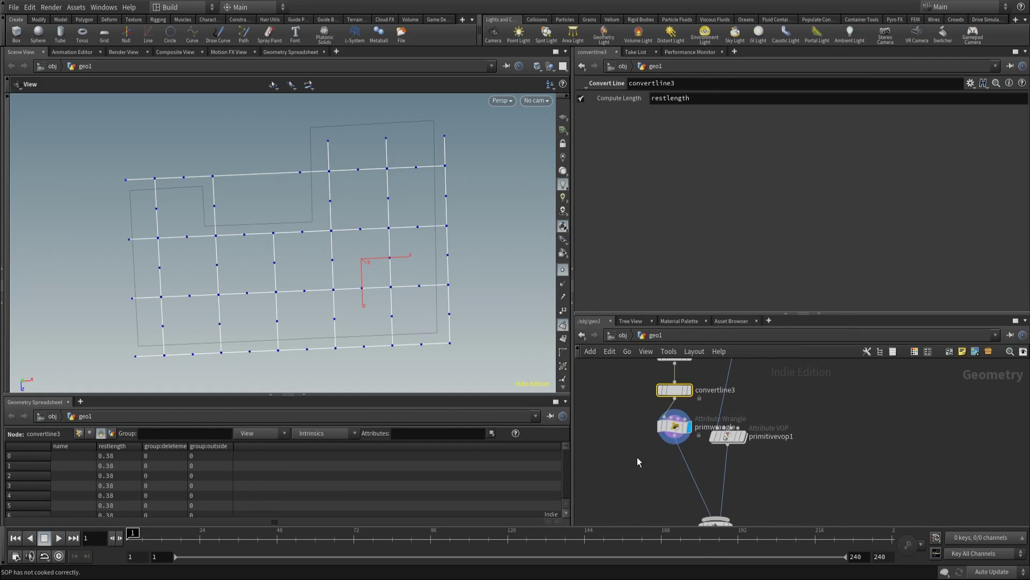
Add measure1 after primwrangle, measuring each primitive's Perimeter
key(Tab)
text(measure)
key(Return)
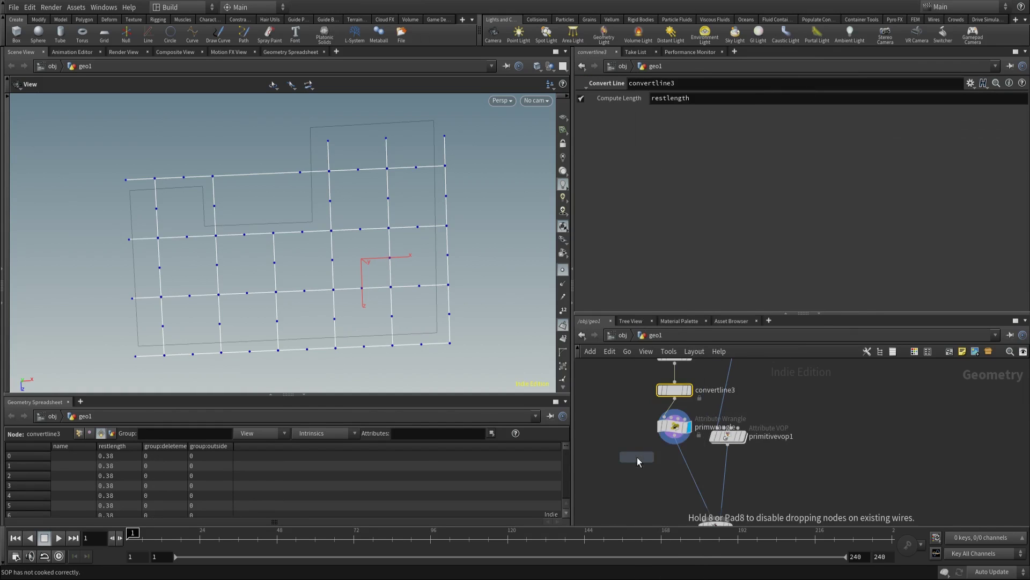
click(636, 457)
drag(637, 457, 660, 464)
click(673, 139)
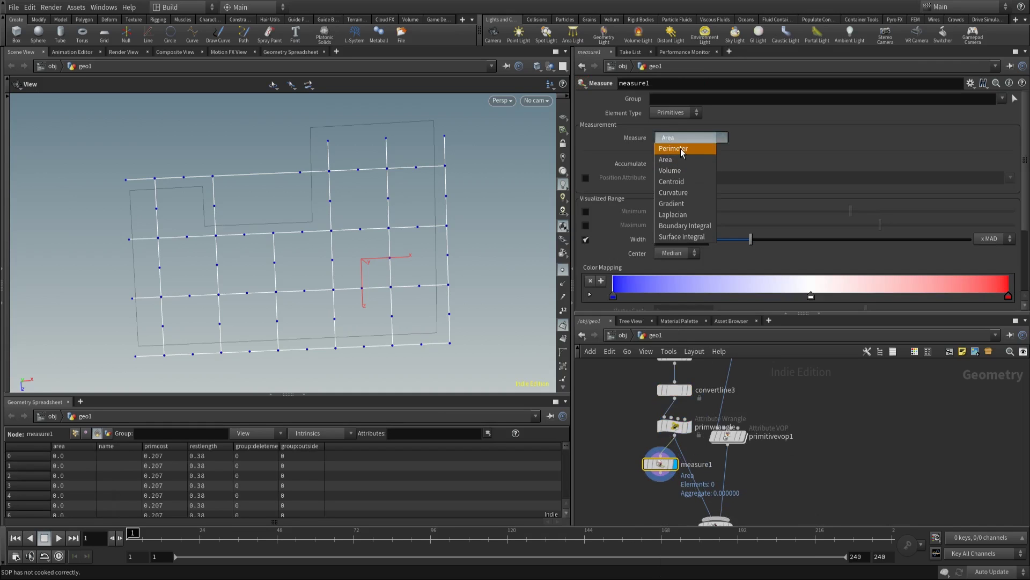
click(680, 153)
middle_drag(616, 445, 617, 408)
key(Tab)
text(dele)
key(Return)
click(644, 457)
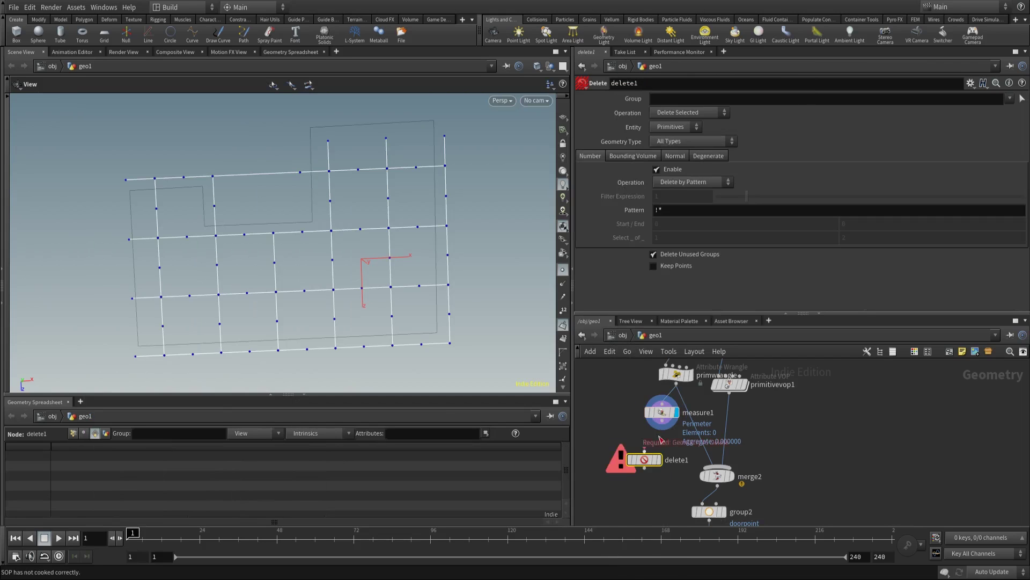
click(644, 452)
drag(644, 458, 662, 442)
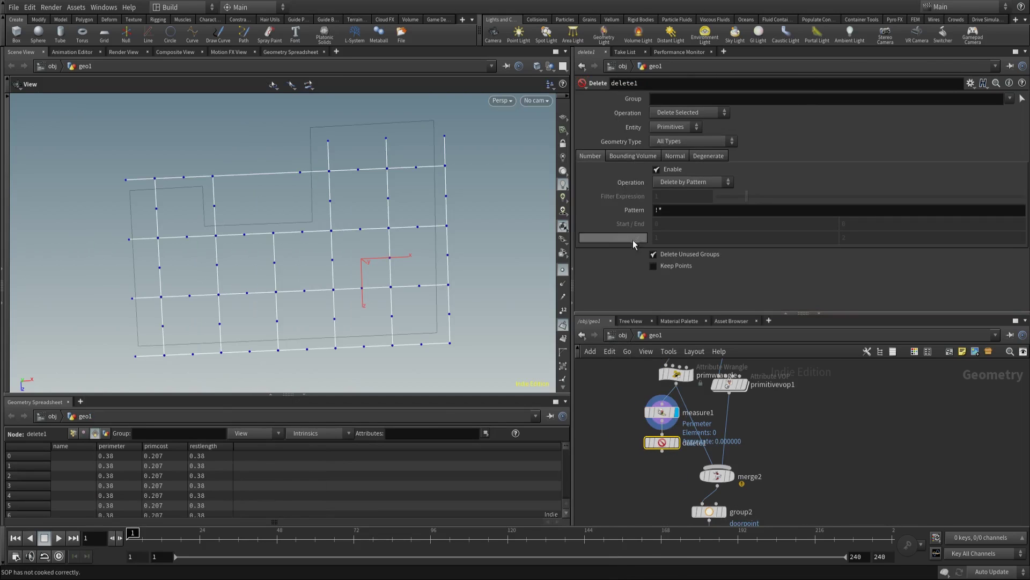
click(690, 181)
click(692, 211)
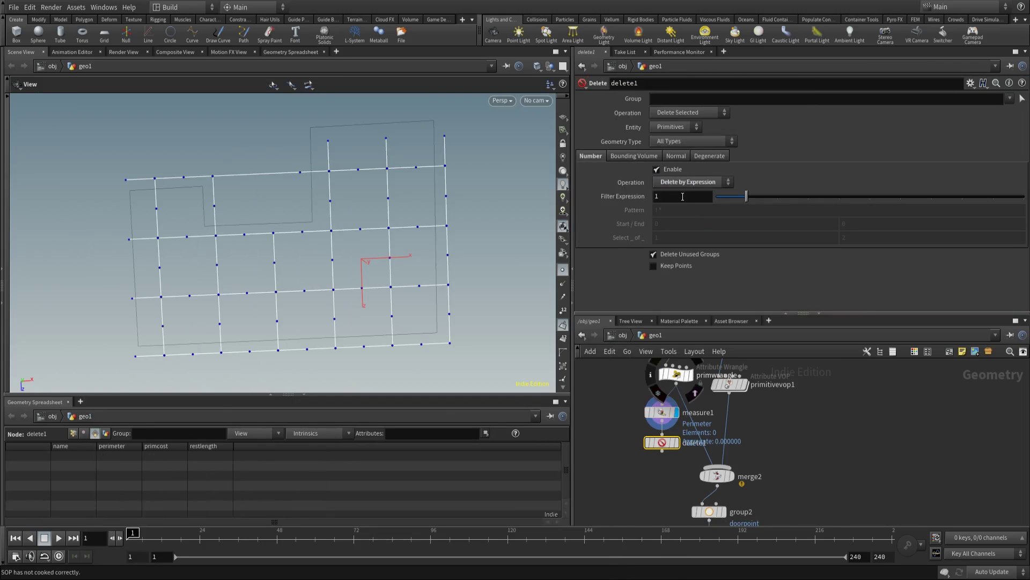
text(@perimeter >)
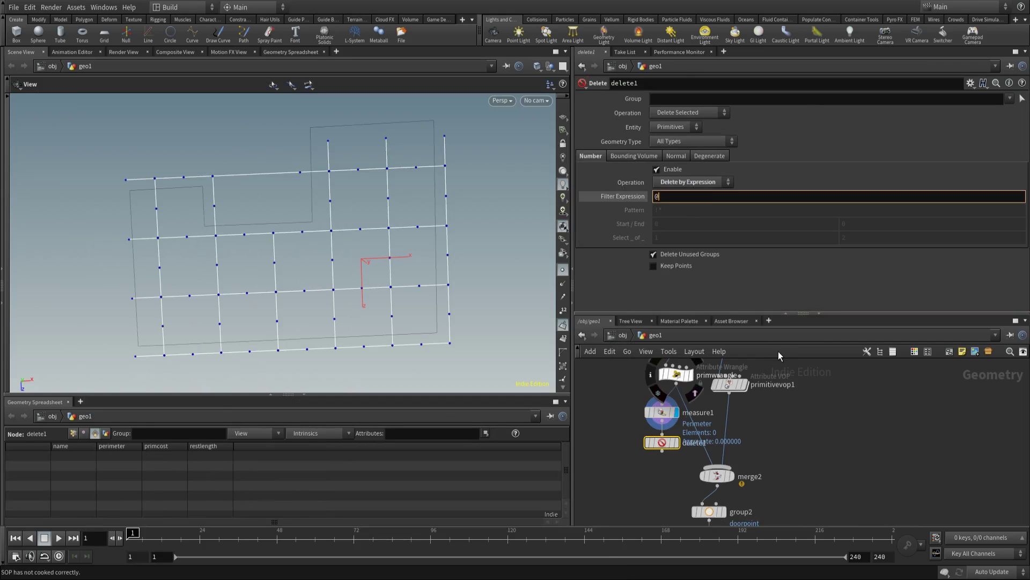
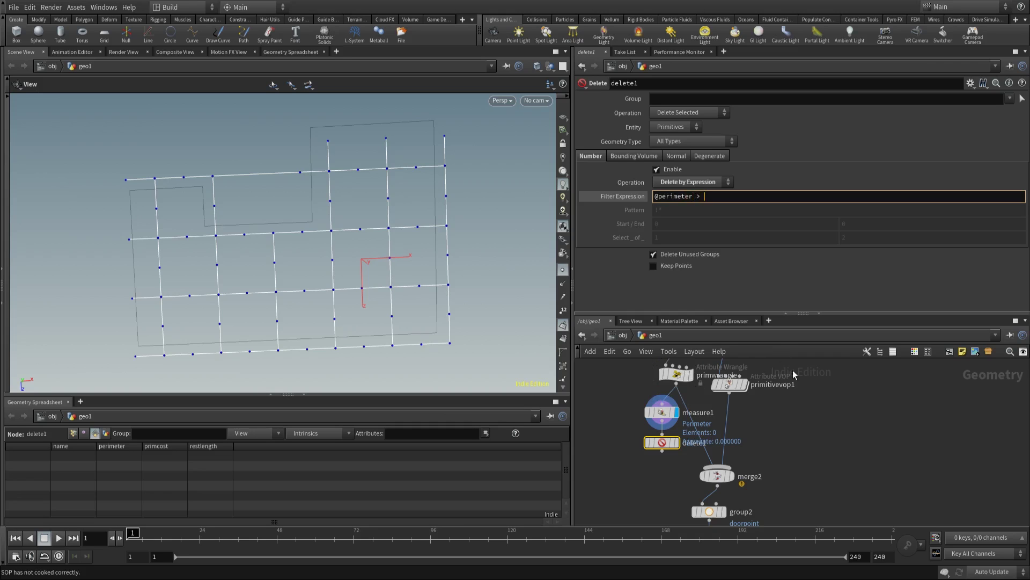
Commit the partial perimeter filter and copy null1's gridsize parameter
key(Return)
key(h)
scroll(767, 470, up, 5)
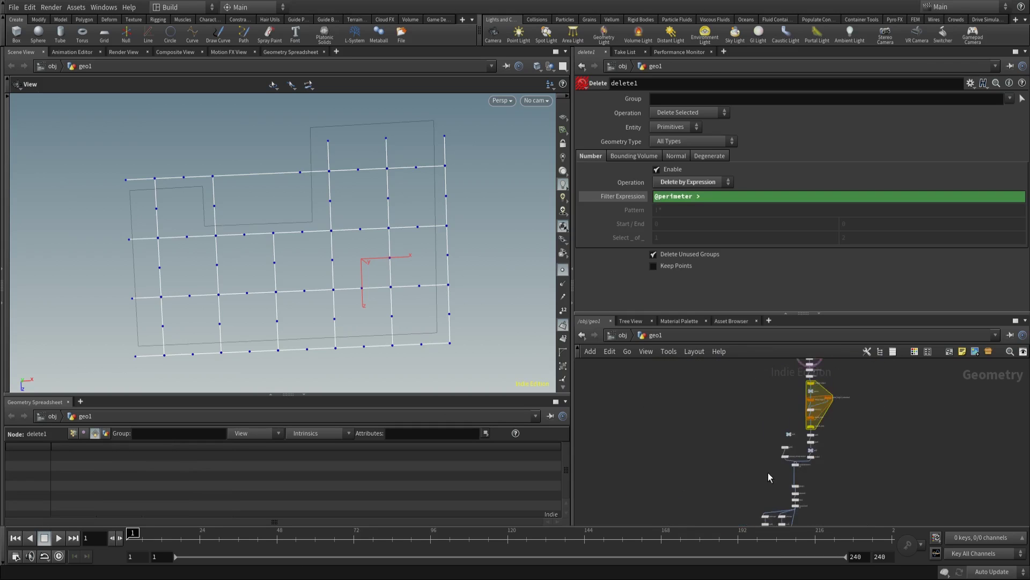
click(793, 435)
right_click(664, 124)
click(690, 176)
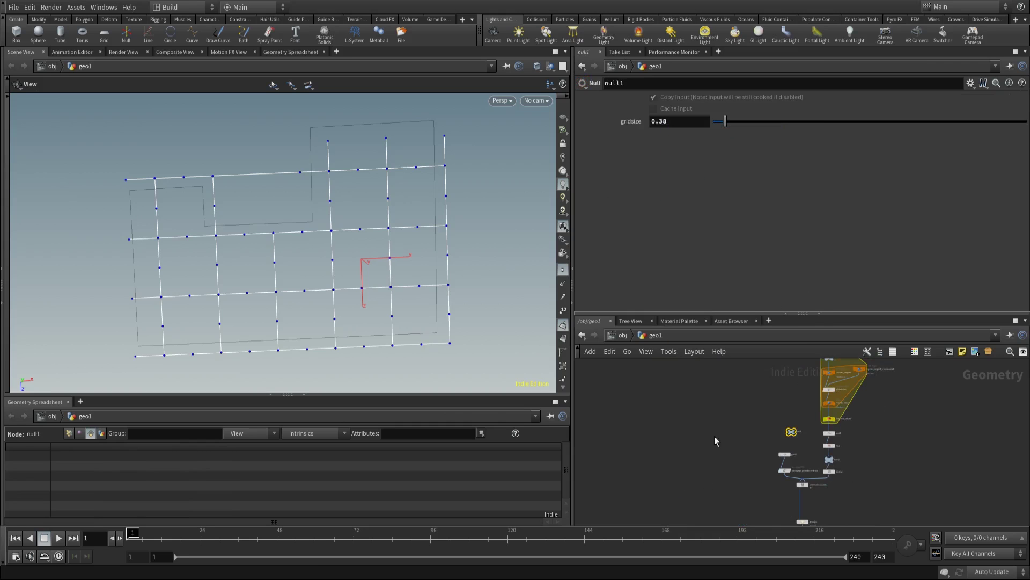
scroll(735, 429, up, 5)
middle_drag(690, 354, 663, 255)
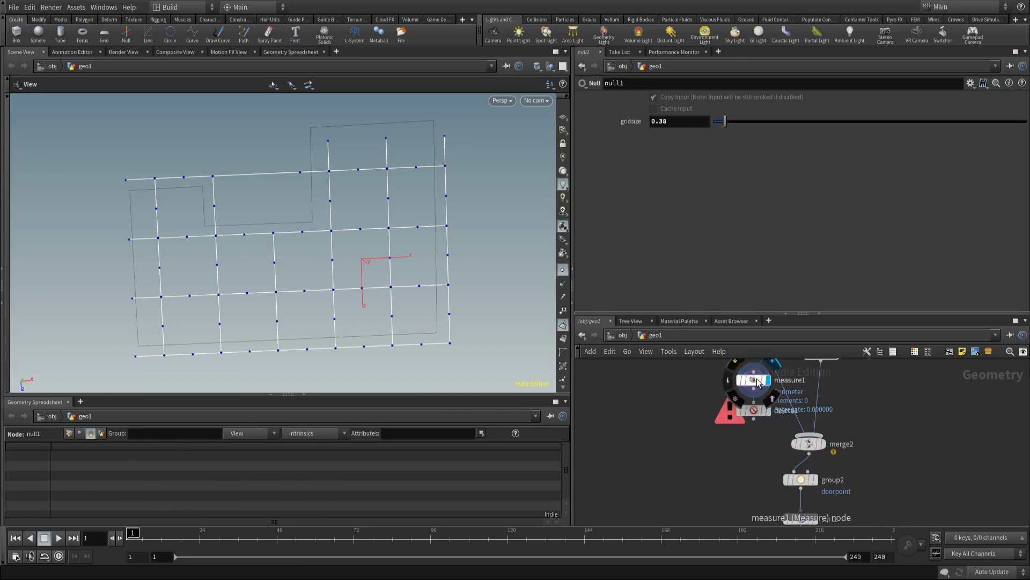
click(751, 379)
click(754, 410)
right_click(709, 197)
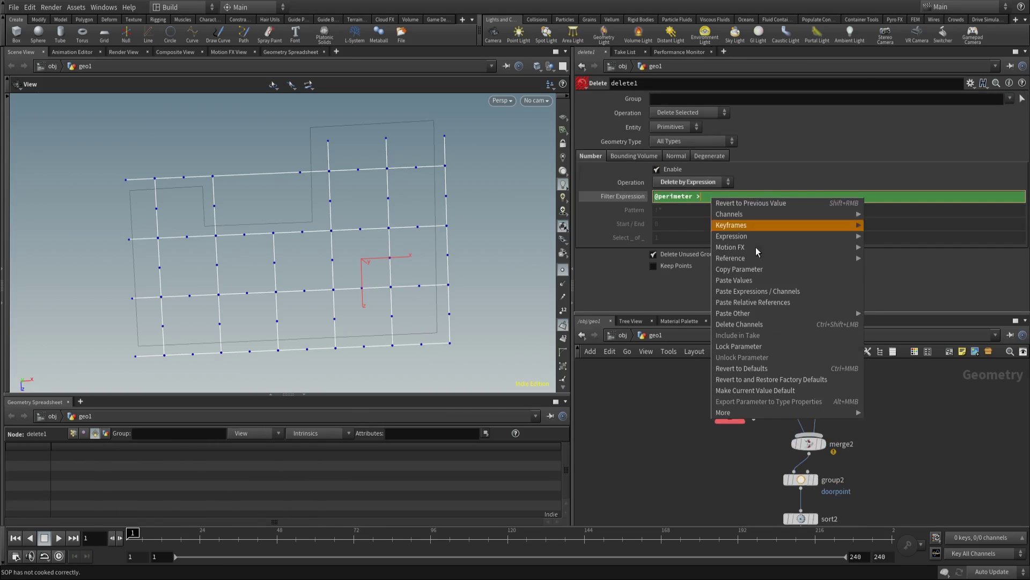
click(780, 302)
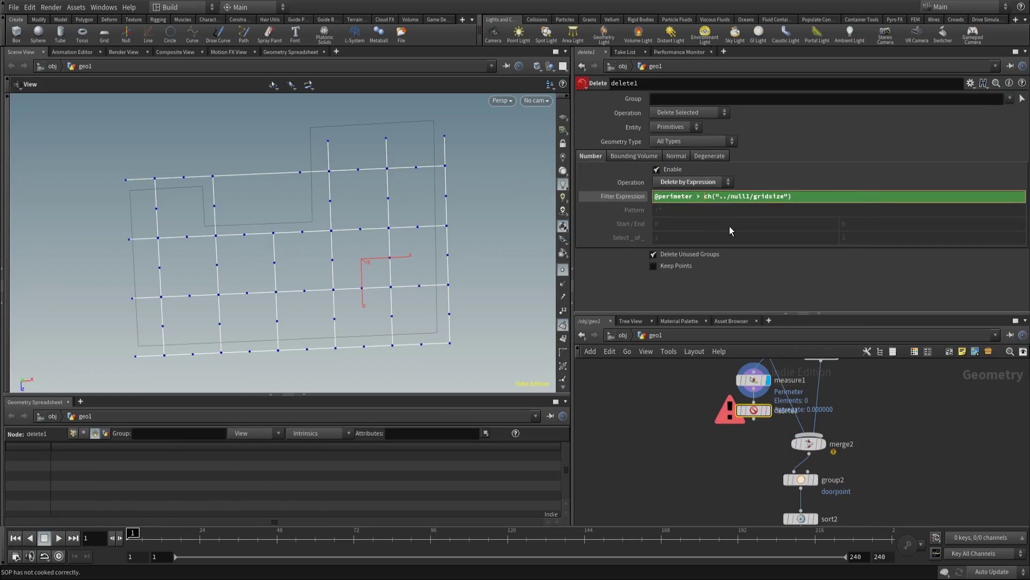
text(1.5*)
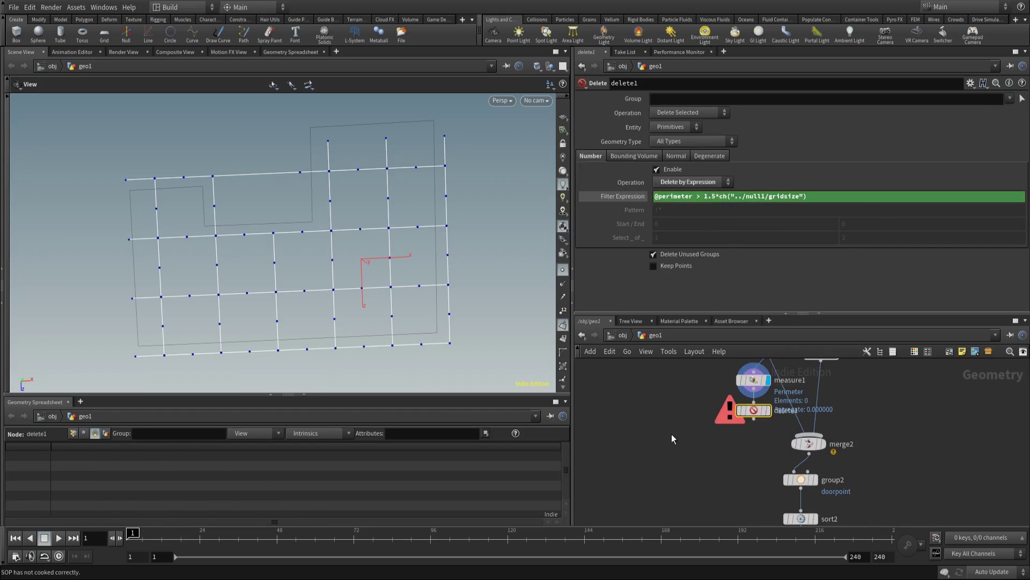
key(Return)
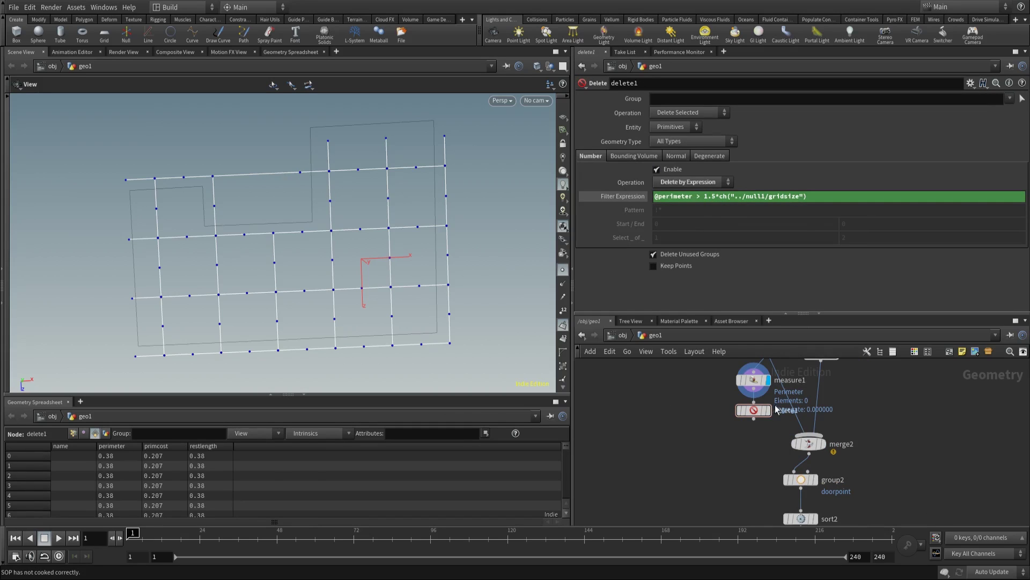
Display findshortestpath1's result, after briefly checking delete1's pruned grid lines
middle_drag(777, 406, 705, 324)
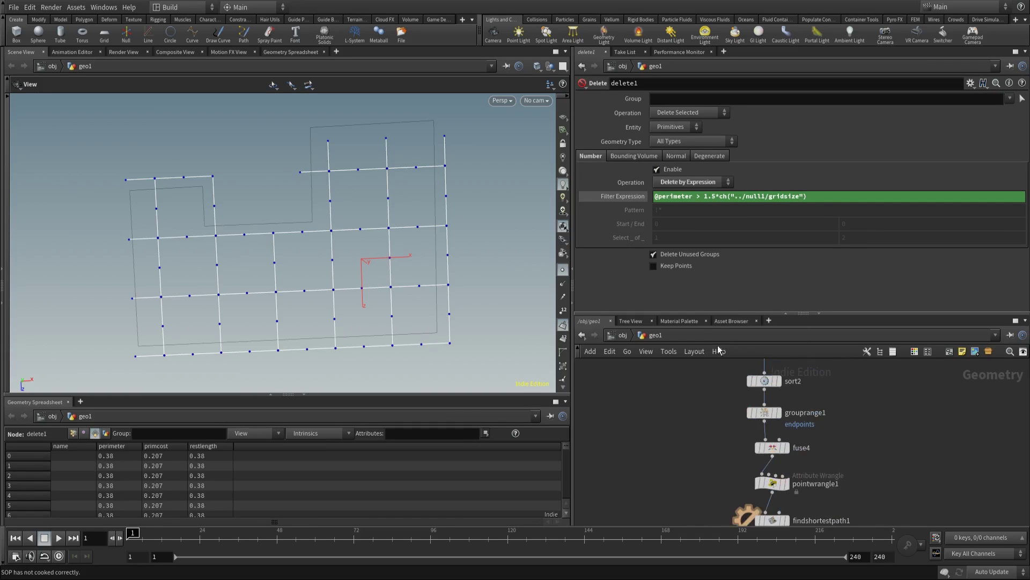
middle_drag(778, 523, 764, 370)
click(767, 376)
middle_drag(662, 384, 657, 519)
scroll(657, 518, down, 2)
middle_drag(698, 408, 701, 483)
click(707, 390)
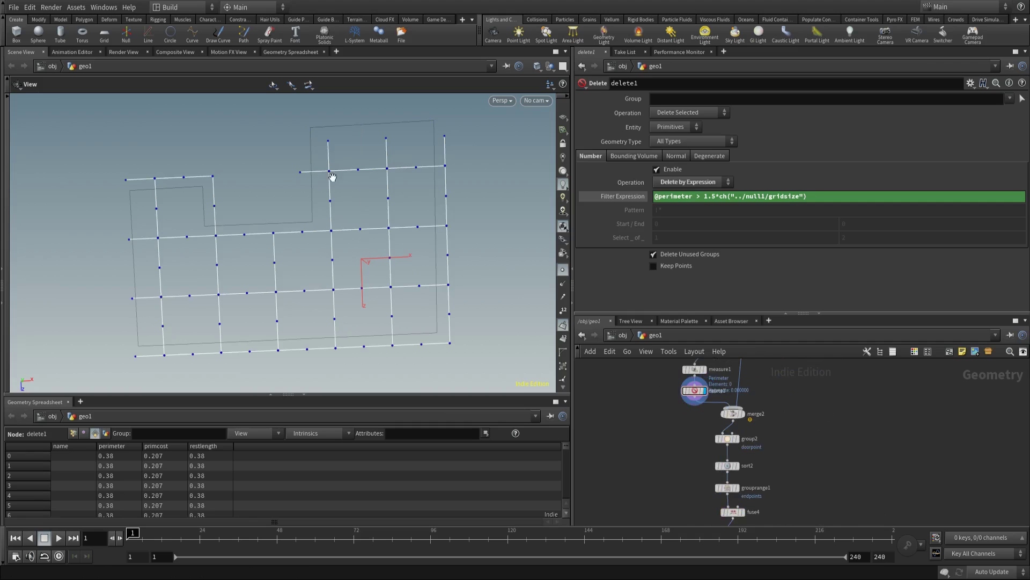
middle_drag(598, 437, 603, 370)
click(741, 403)
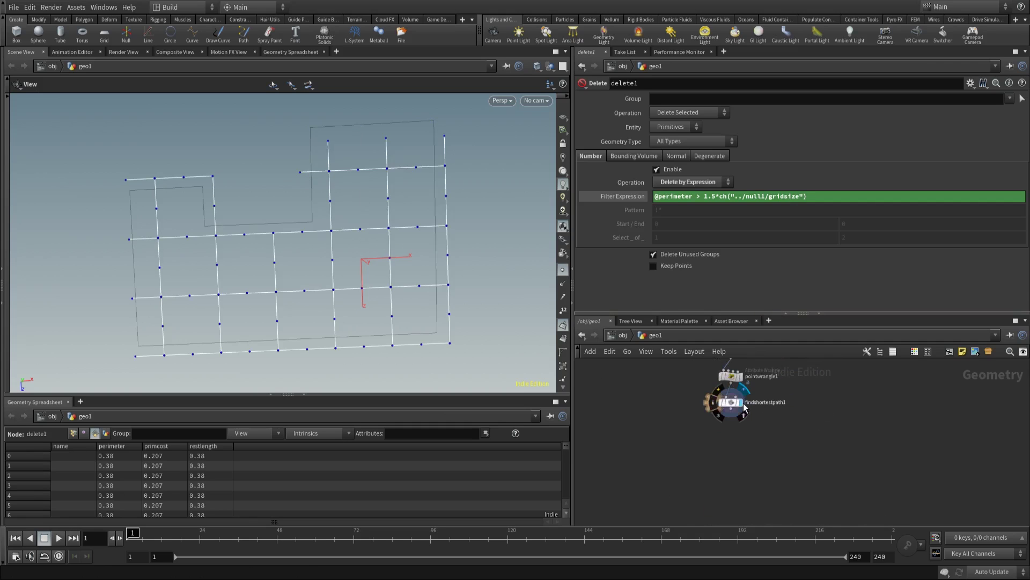
Orbit the viewport to inspect the shortest path through the pruned floor-plan corridors
drag(288, 237, 331, 237)
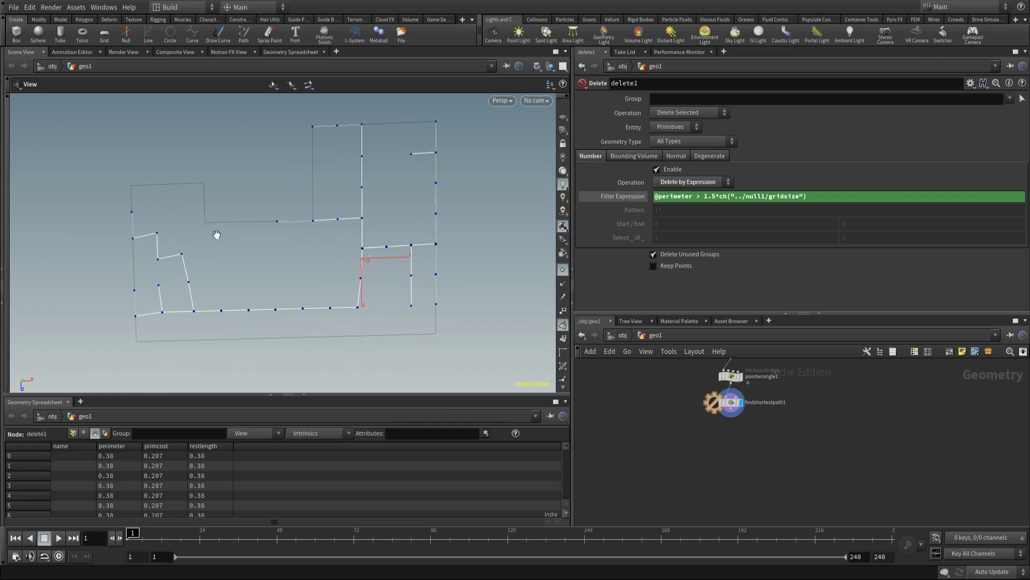
drag(417, 263, 387, 245)
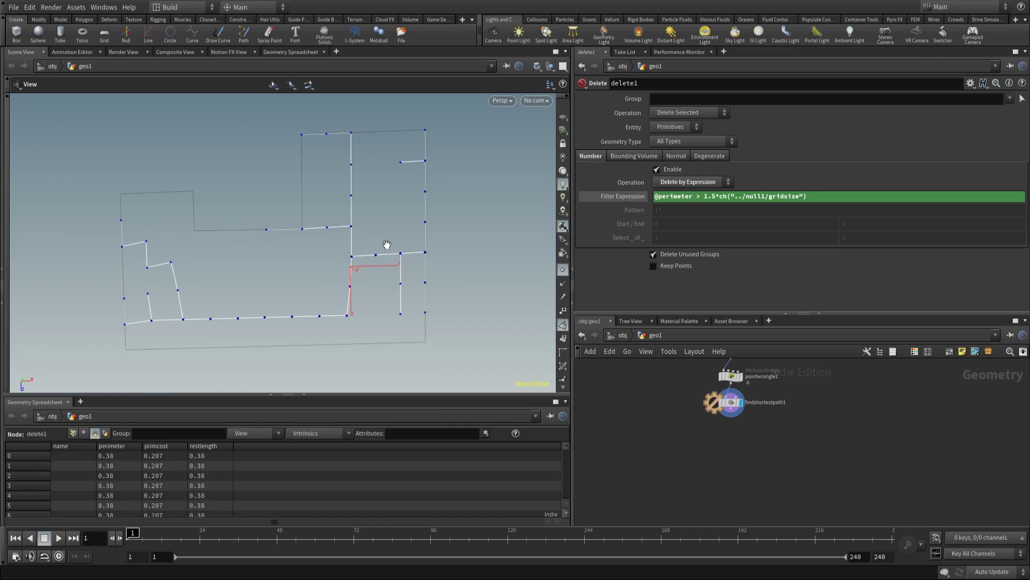
drag(456, 298, 409, 272)
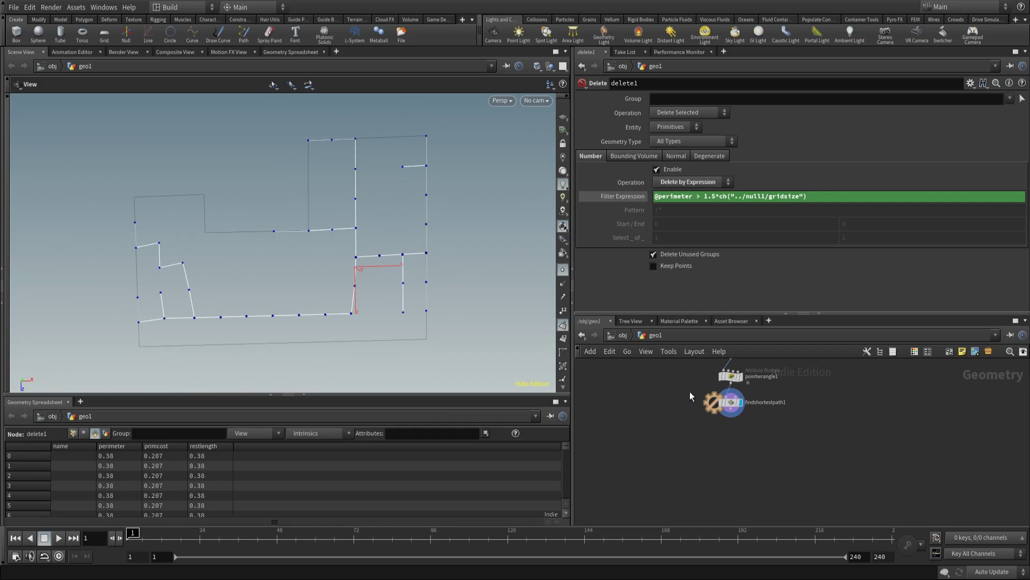
middle_drag(690, 397, 687, 448)
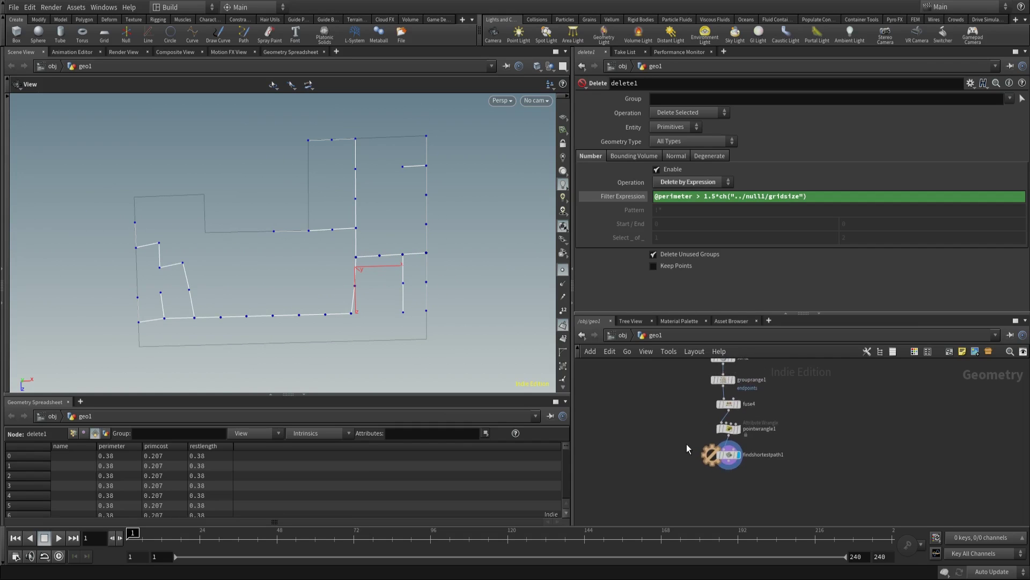
middle_drag(687, 449, 696, 469)
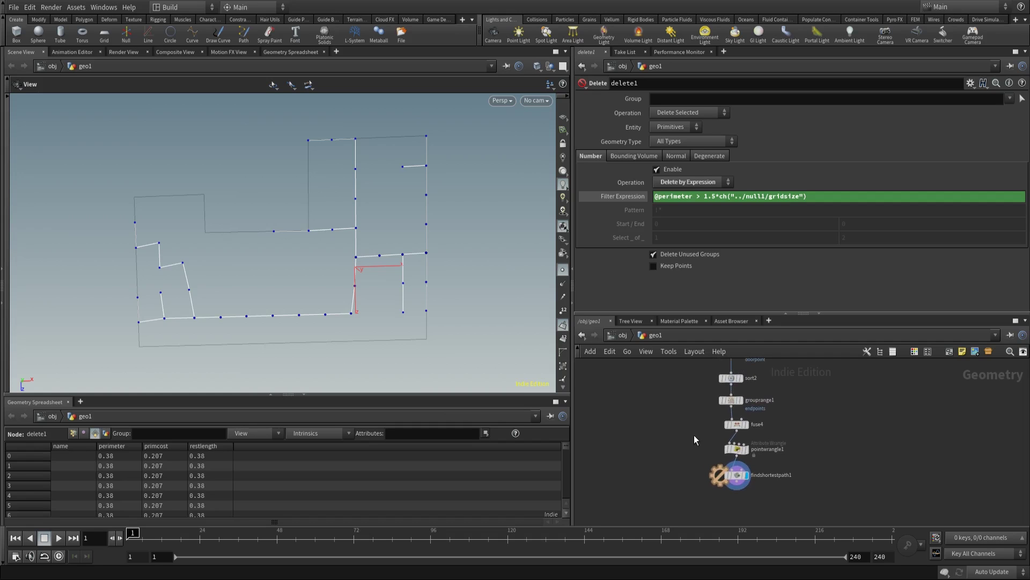